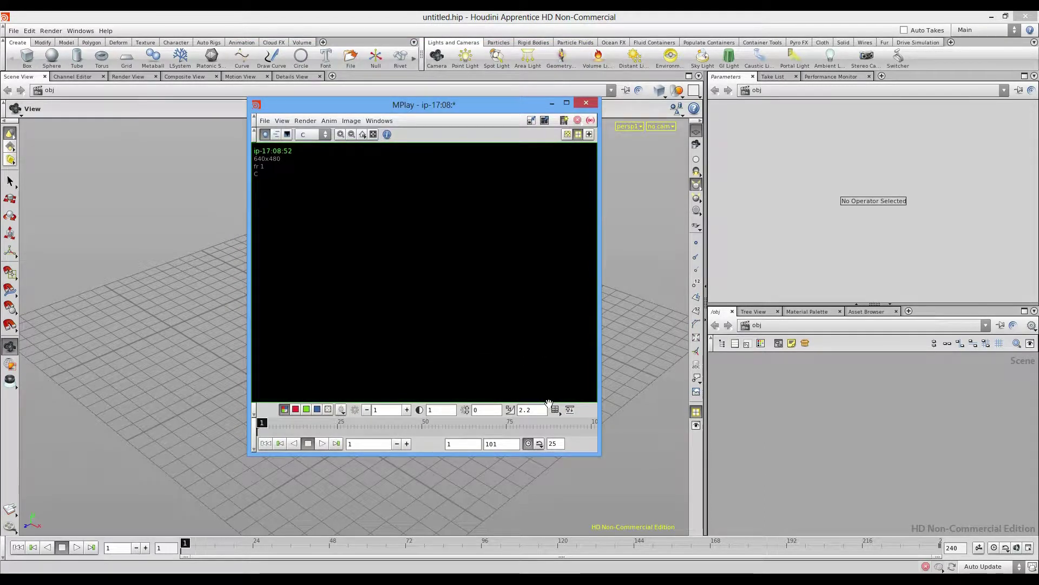
Play the rendered fire sequence in the MPlay viewer and close the viewer
click(322, 444)
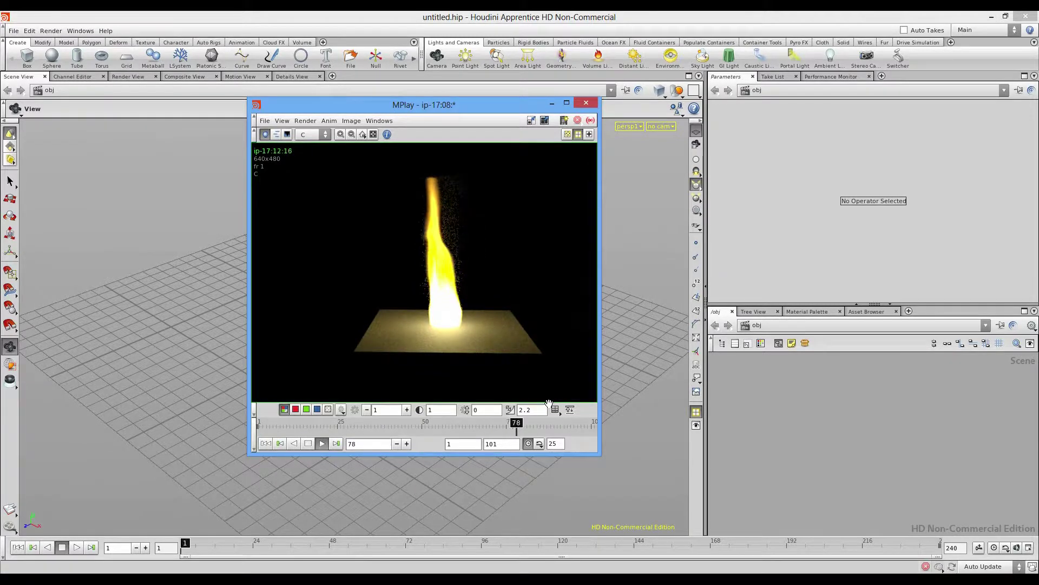
key(Escape)
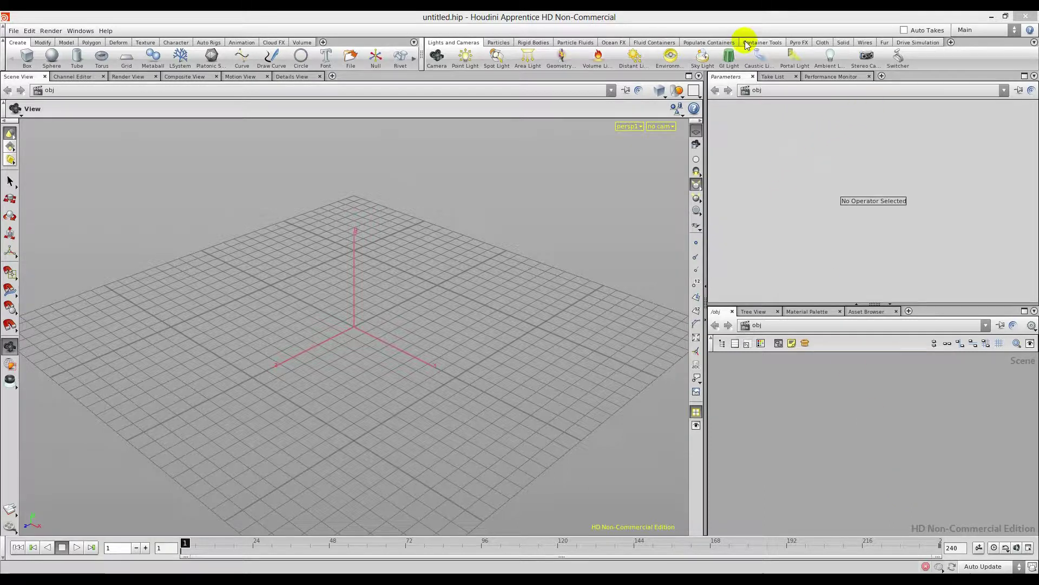
Create a primitive sphere of radius 1 at the scene origin
click(802, 43)
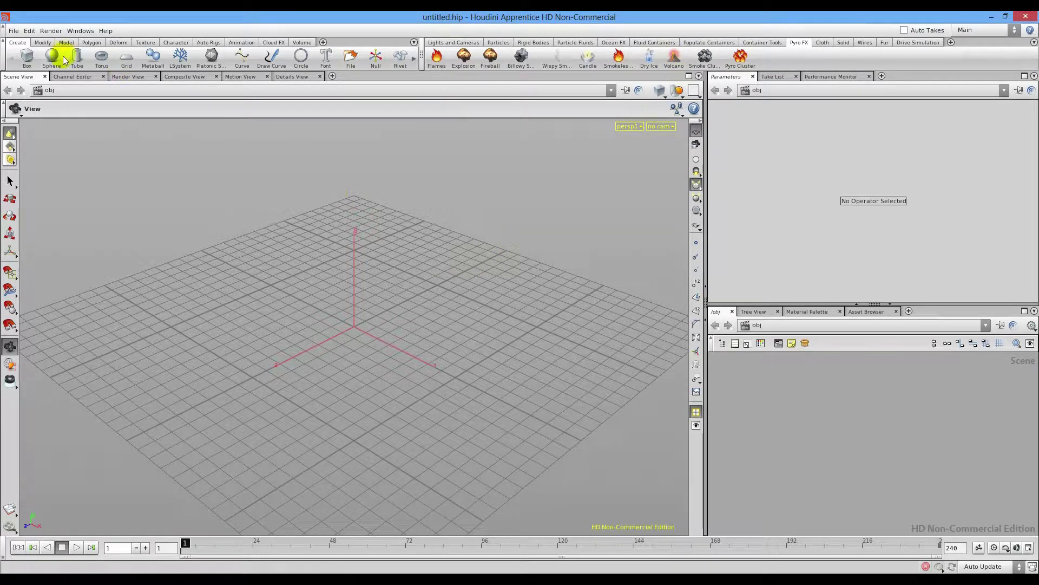
right_drag(419, 271, 345, 295)
drag(344, 295, 433, 367)
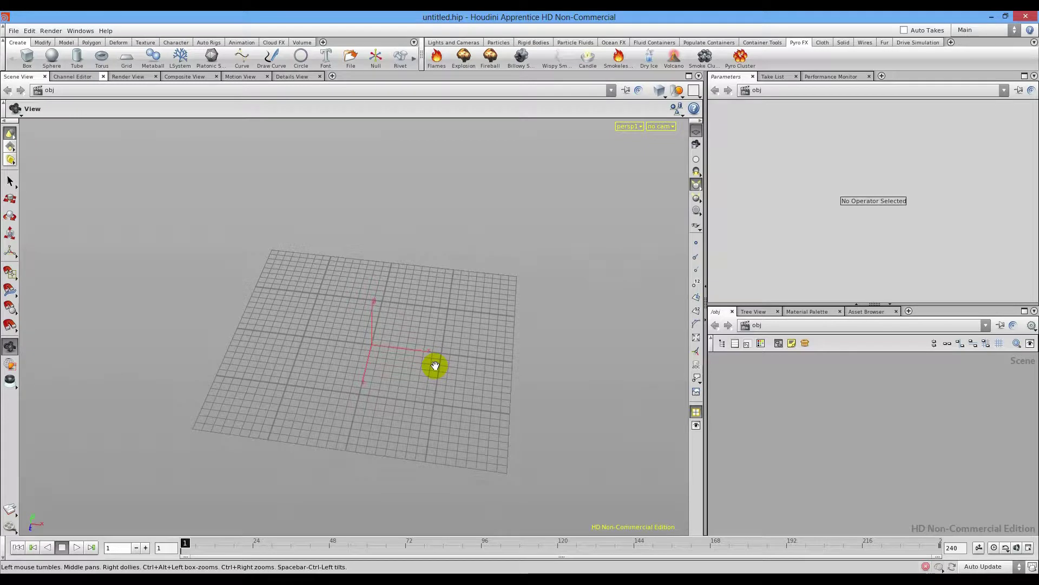
click(52, 55)
drag(344, 279, 333, 337)
key(Escape)
drag(481, 354, 471, 336)
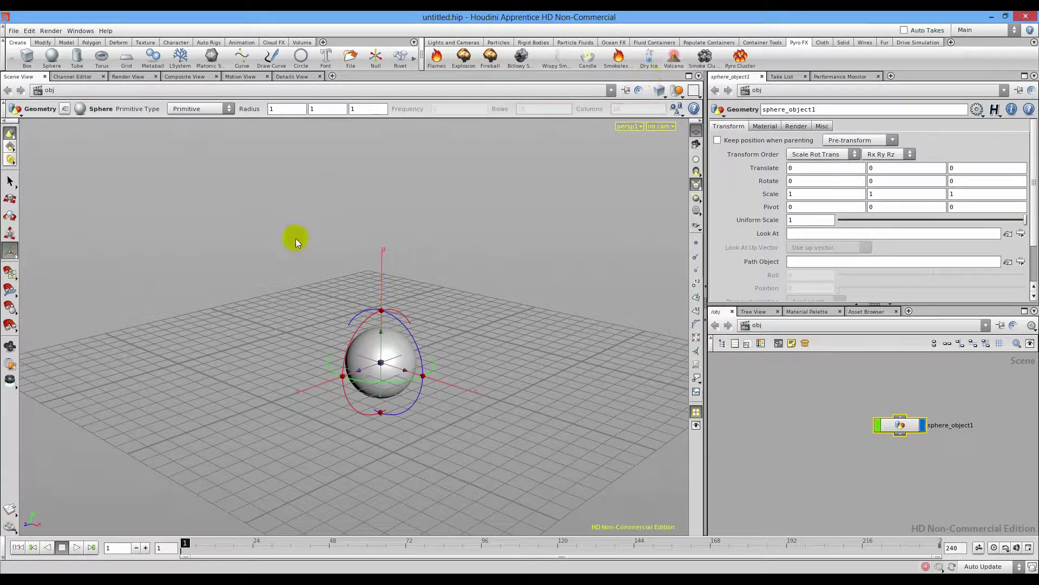
Apply the Pyro FX Flames effect to the sphere so it becomes the fire source
click(462, 55)
click(399, 343)
key(Return)
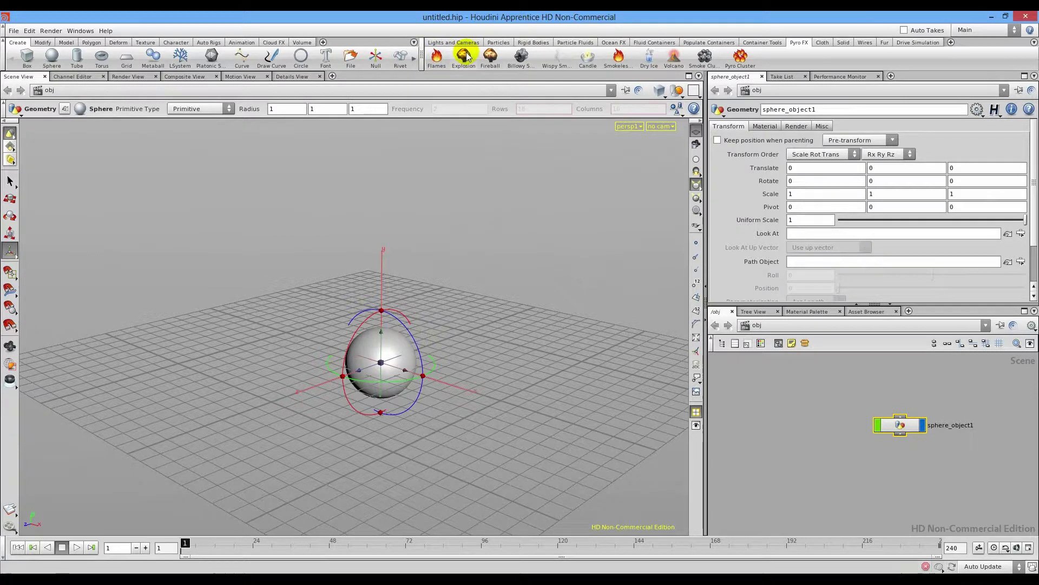
click(436, 61)
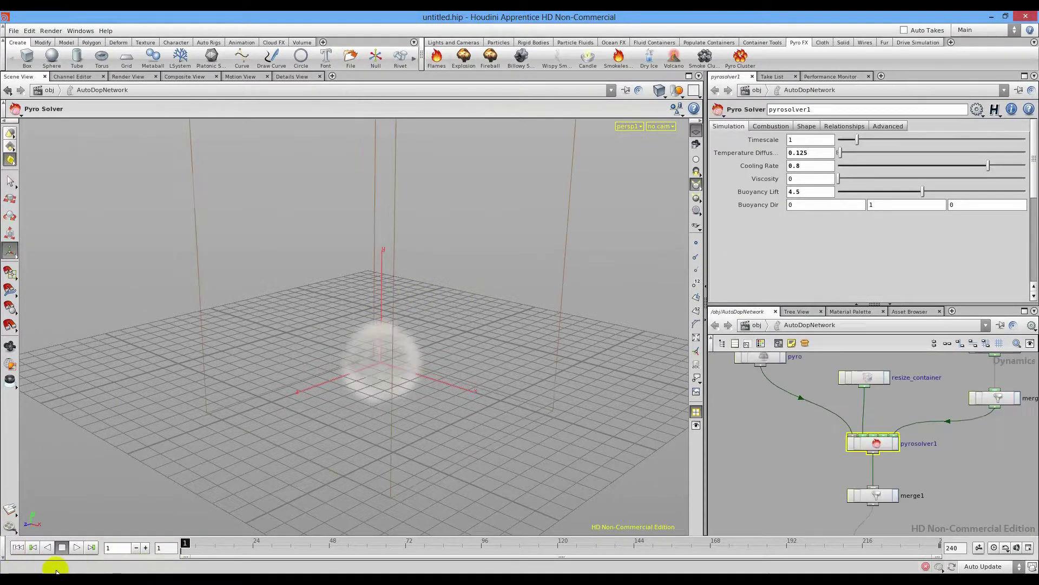
Hide the reference grid in the scene view around the pyro container
key(Escape)
drag(538, 339, 378, 391)
key(Return)
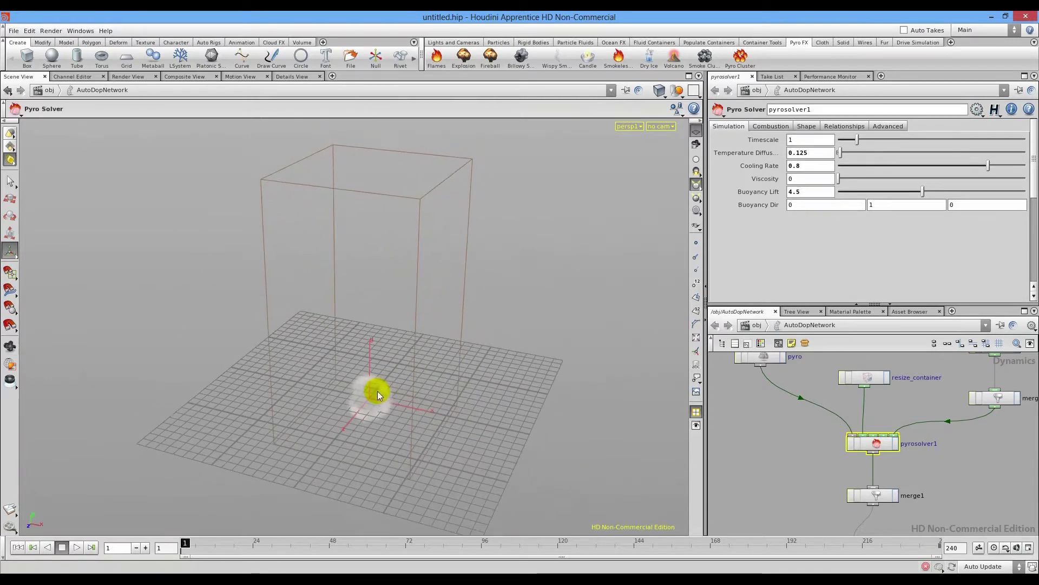
click(698, 133)
mouse_move(447, 341)
mouse_down()
mouse_move(420, 355)
mouse_move(448, 348)
mouse_move(445, 324)
mouse_up()
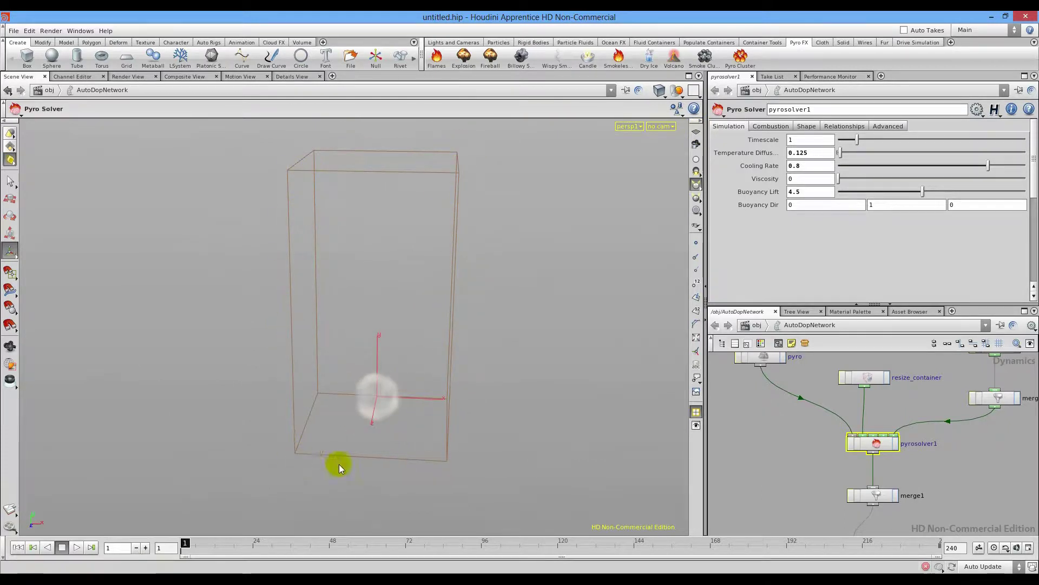
Examine the pyro container's bounding box and the source sphere inside it from several angles
drag(461, 298, 427, 414)
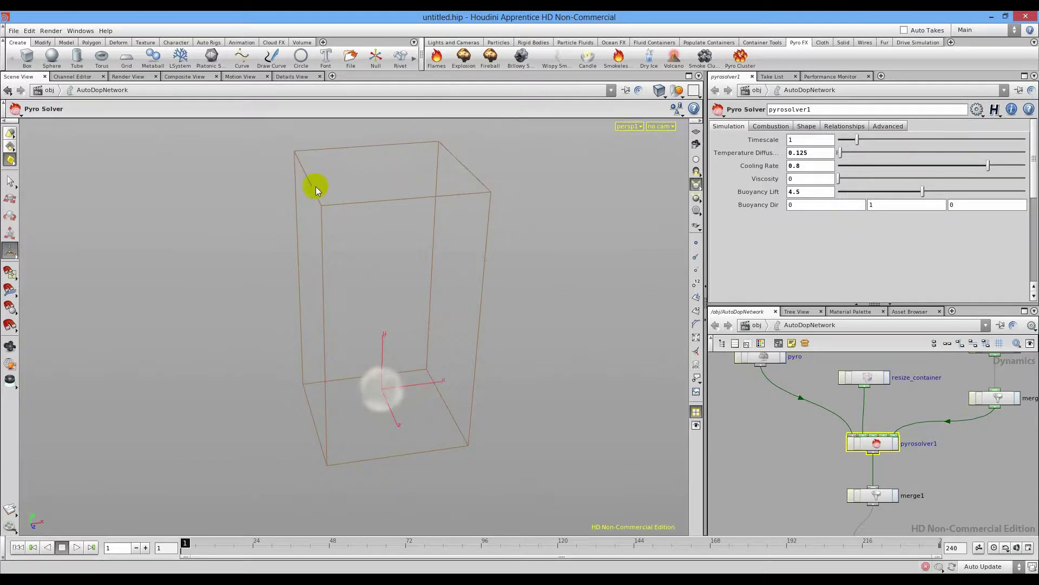
drag(479, 439, 426, 267)
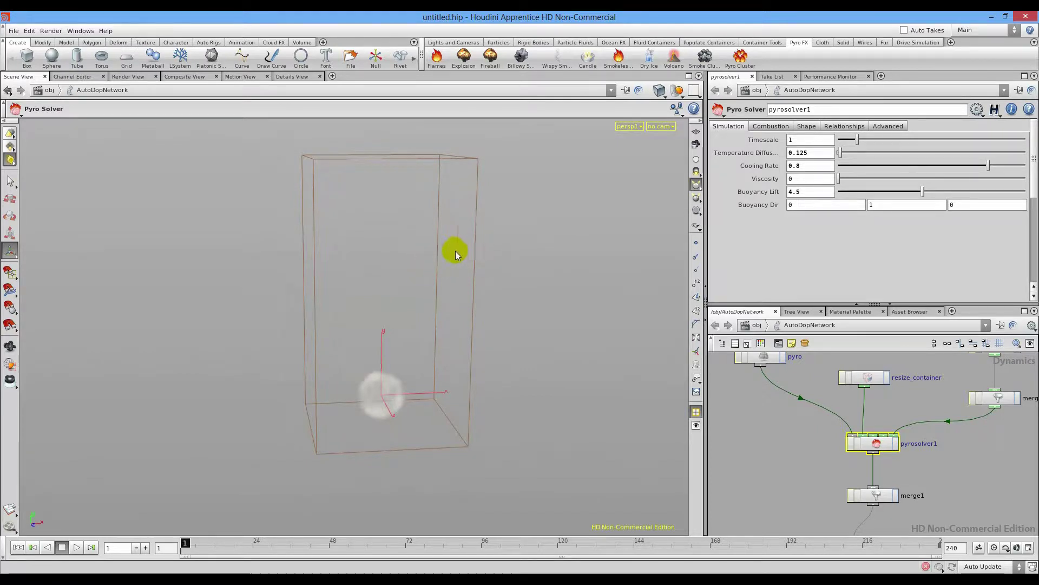
drag(479, 276, 443, 258)
drag(455, 348, 464, 250)
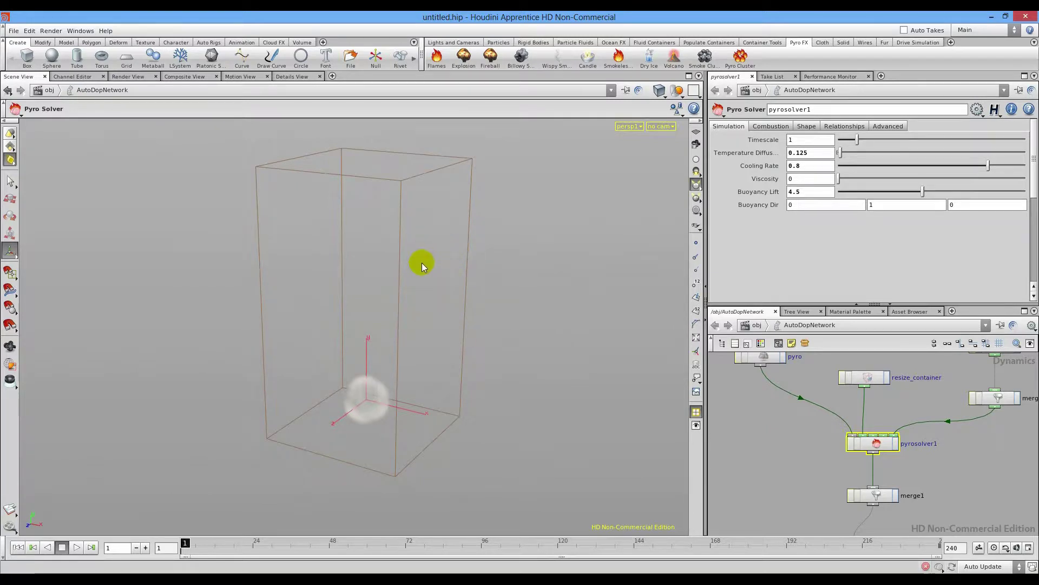
key(Escape)
drag(437, 239, 447, 156)
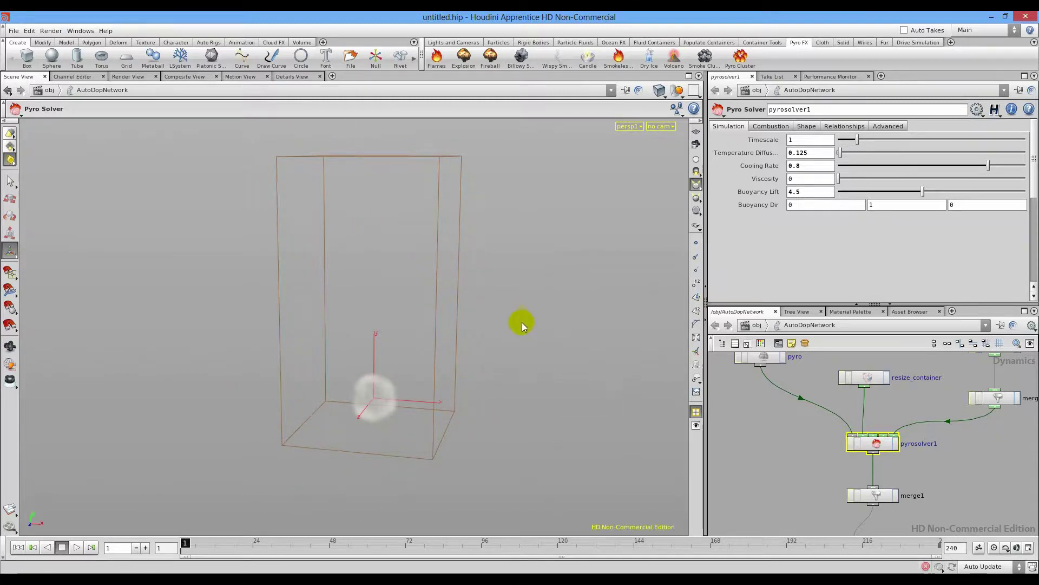
drag(357, 323, 394, 373)
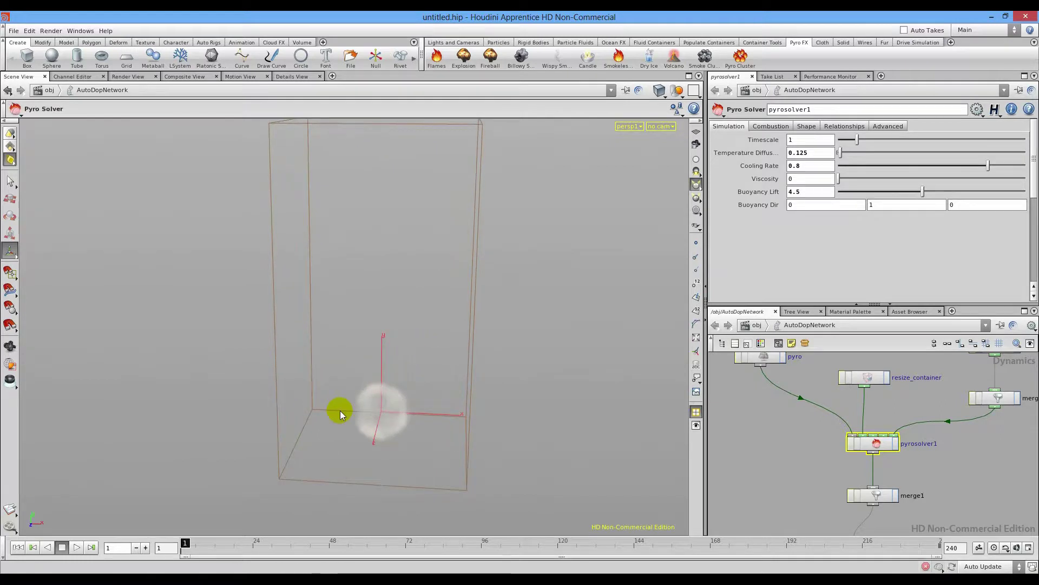
Play the flame simulation, stop it at frame 90 and inspect the flames
click(77, 550)
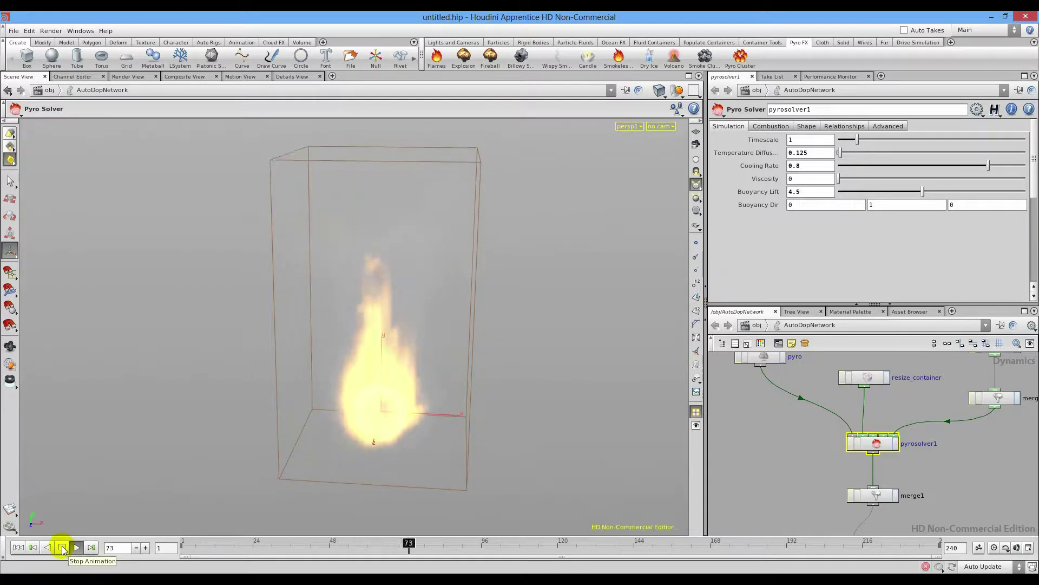
click(62, 548)
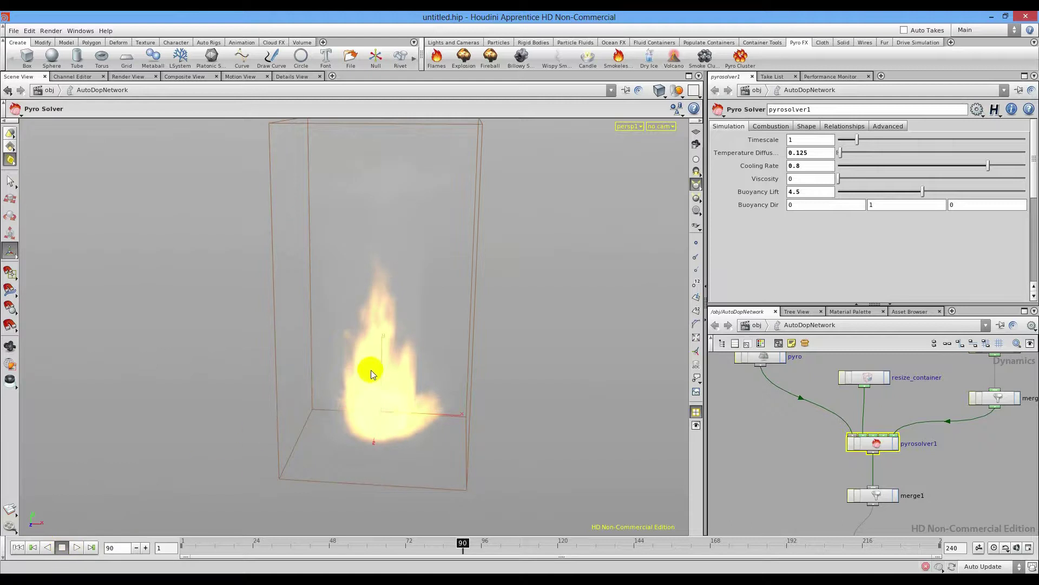
key(Escape)
mouse_move(343, 383)
mouse_down()
mouse_move(327, 388)
mouse_move(358, 388)
mouse_move(334, 403)
mouse_move(211, 359)
mouse_move(314, 401)
mouse_move(454, 378)
mouse_move(372, 389)
mouse_move(336, 382)
mouse_up()
key(Return)
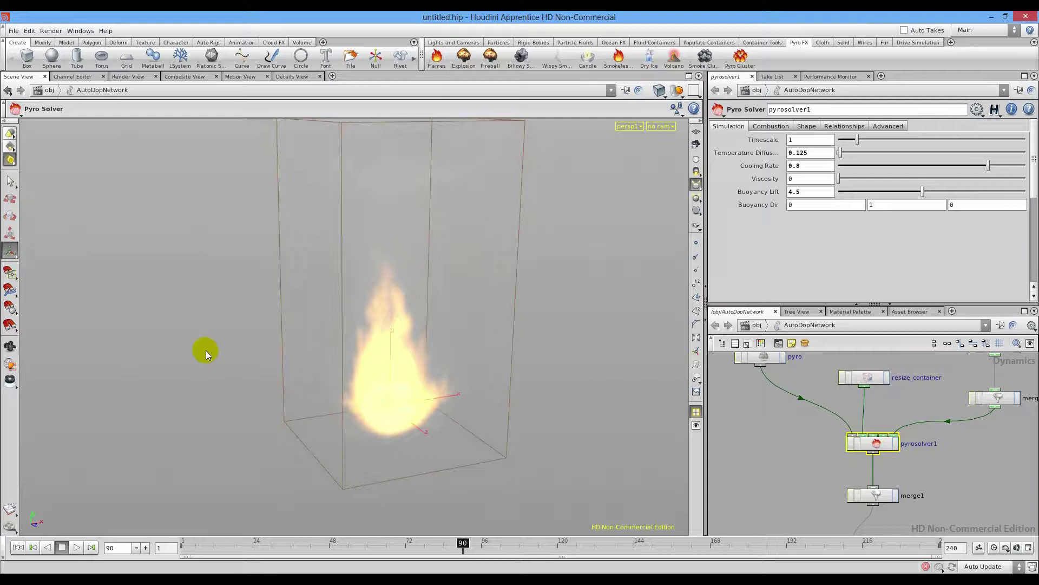
key(d)
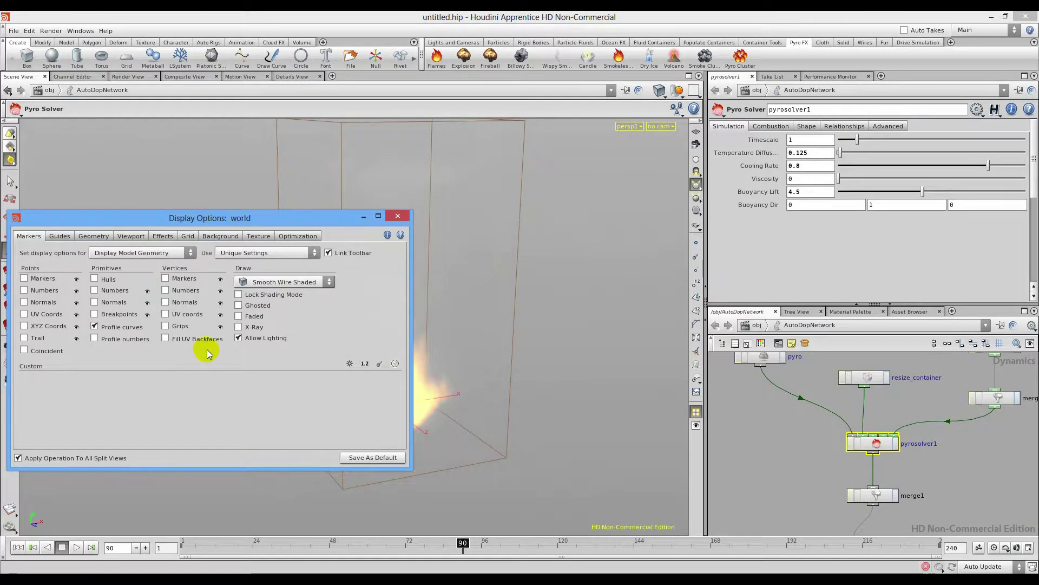
drag(204, 216, 378, 183)
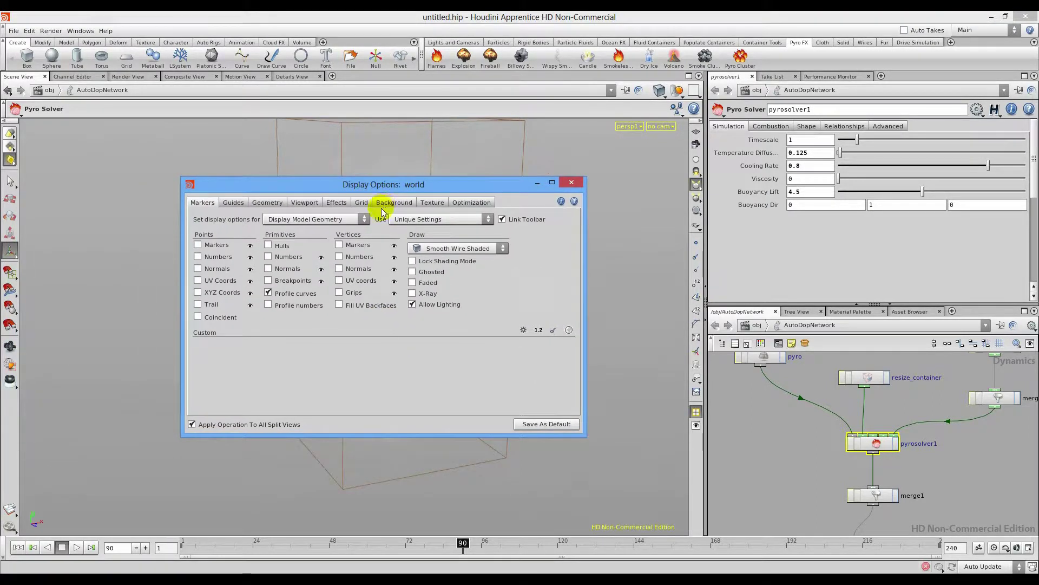
click(572, 183)
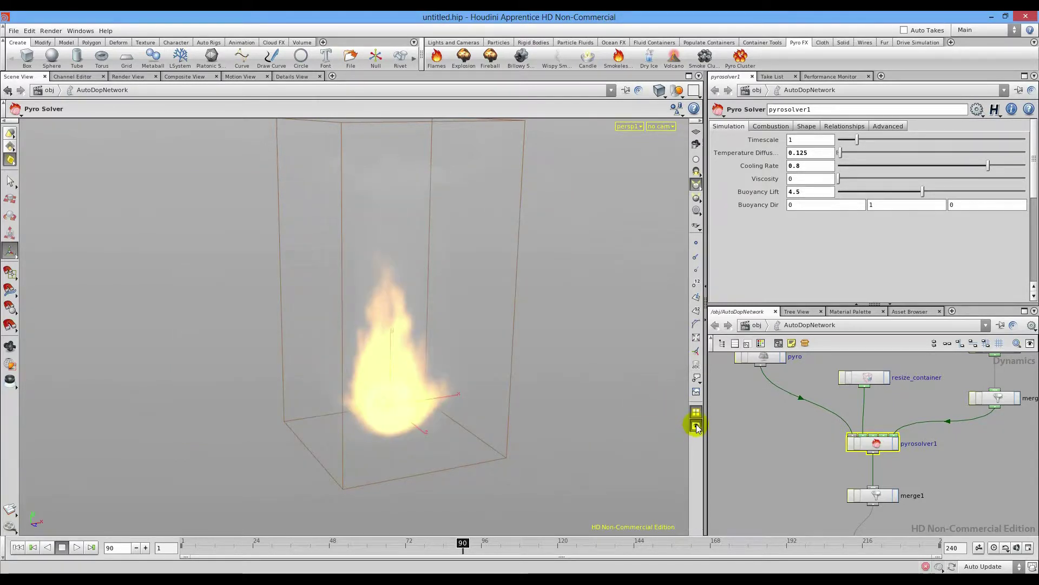
Set the scene view's background color scheme to Dark in the display options
click(696, 427)
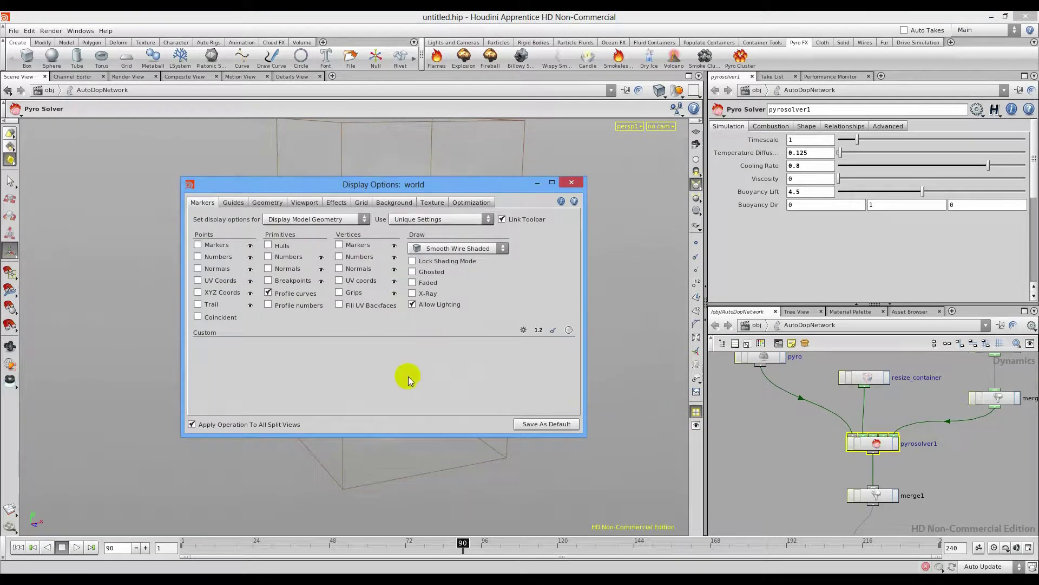
click(234, 202)
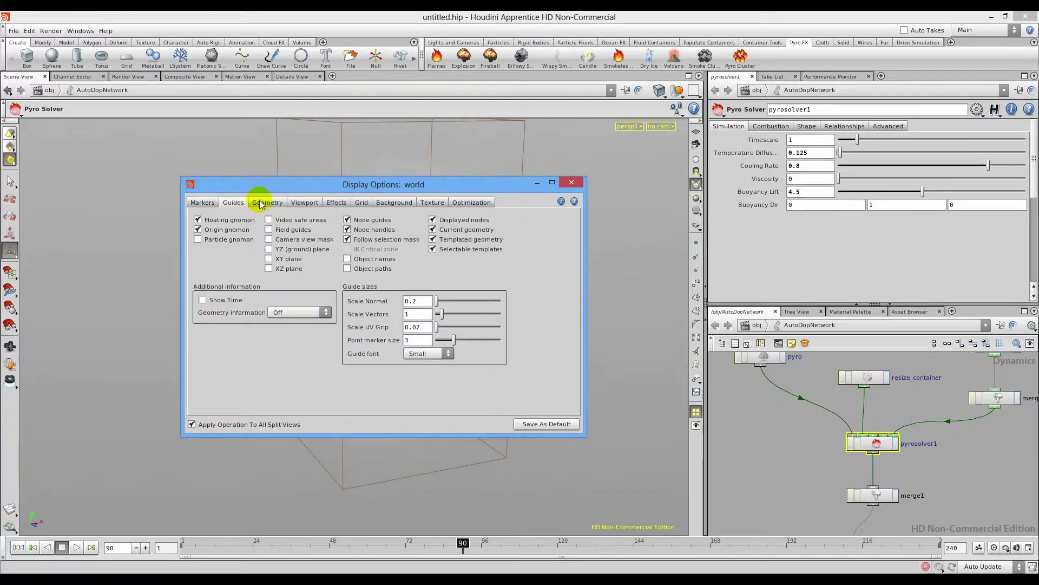
click(265, 201)
click(309, 203)
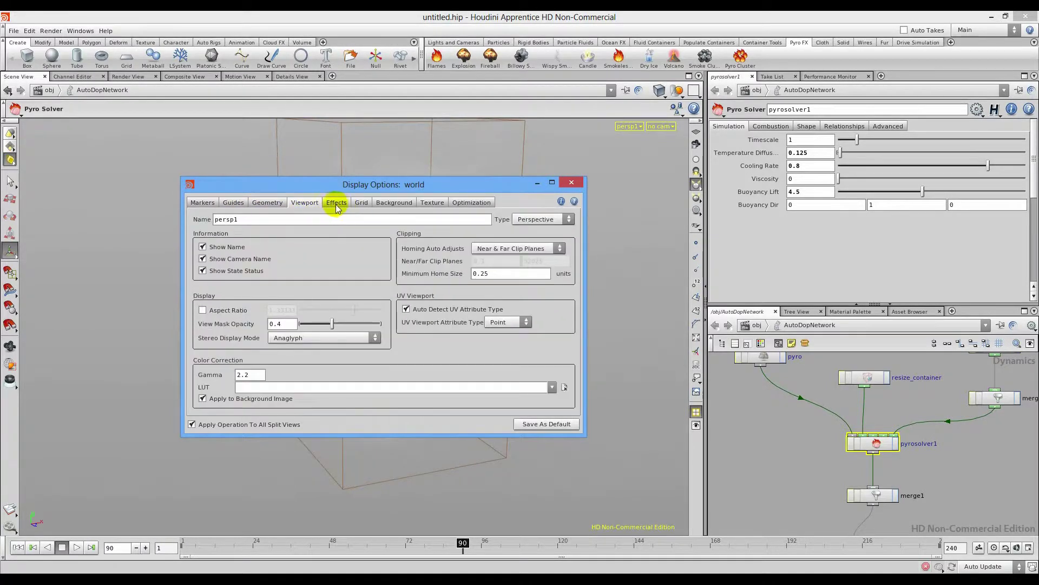
click(336, 203)
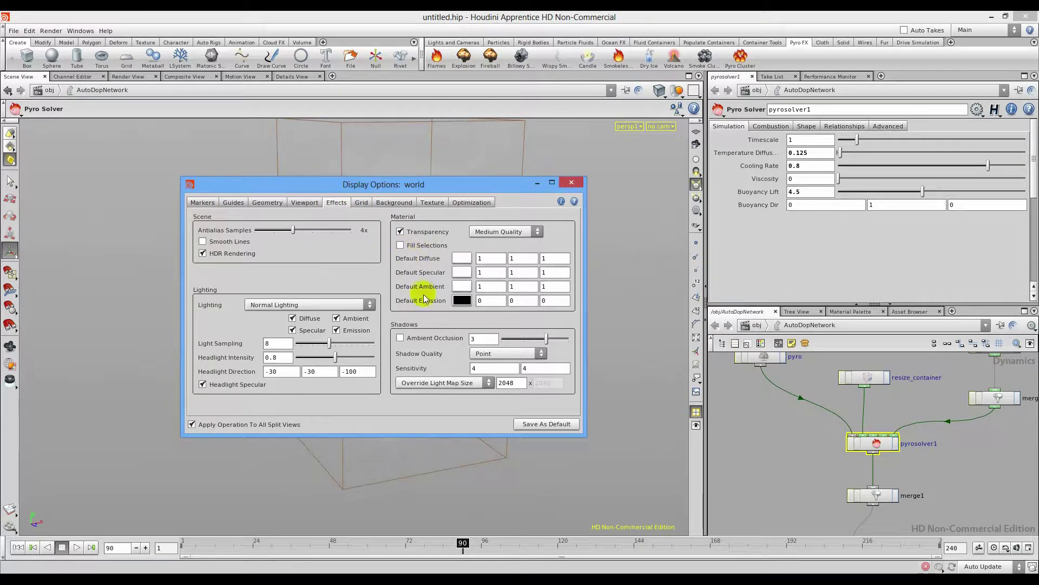
click(238, 203)
click(213, 204)
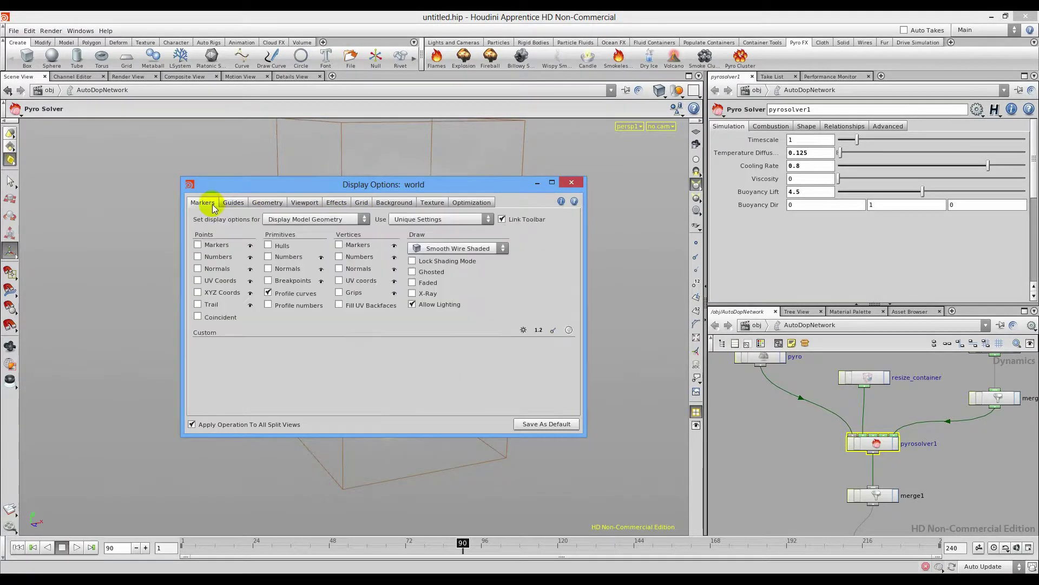
click(393, 204)
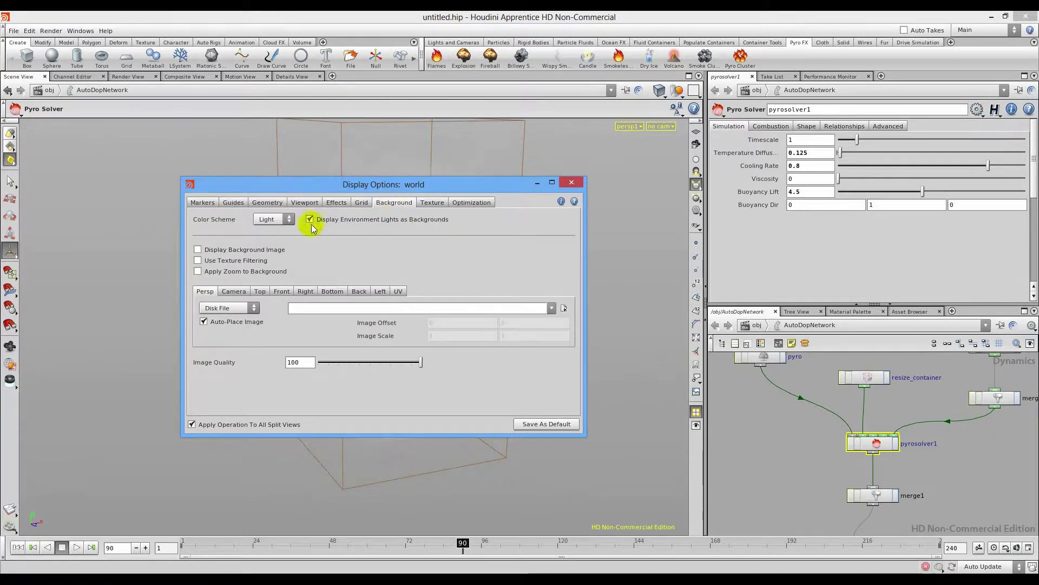
click(273, 220)
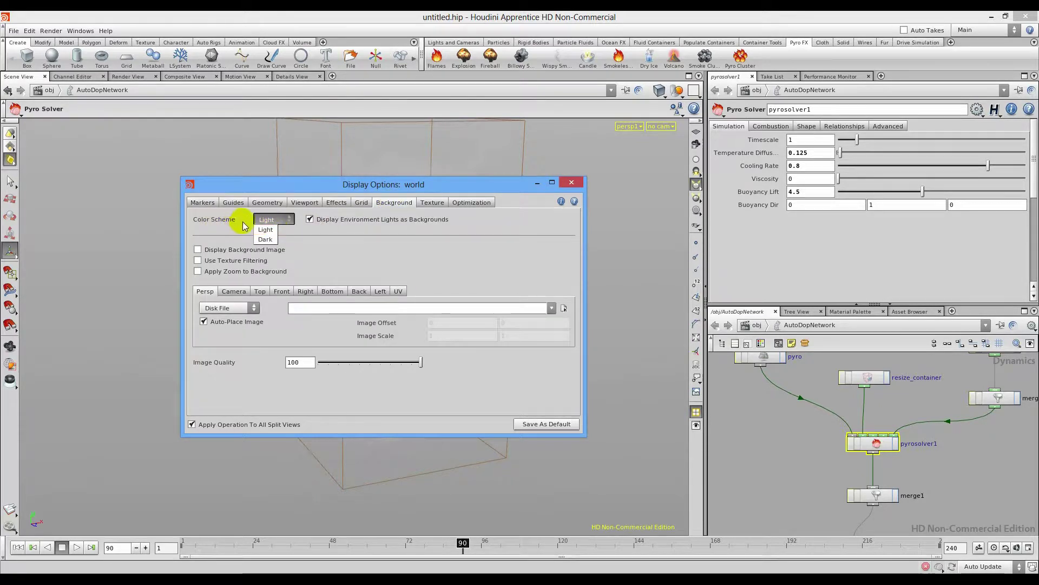
click(272, 239)
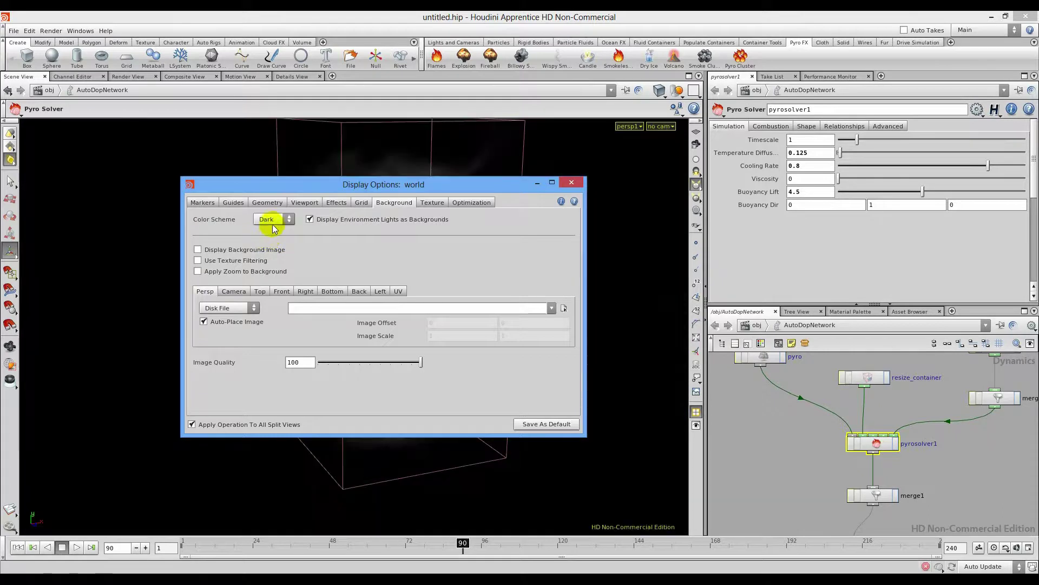
drag(433, 195, 799, 172)
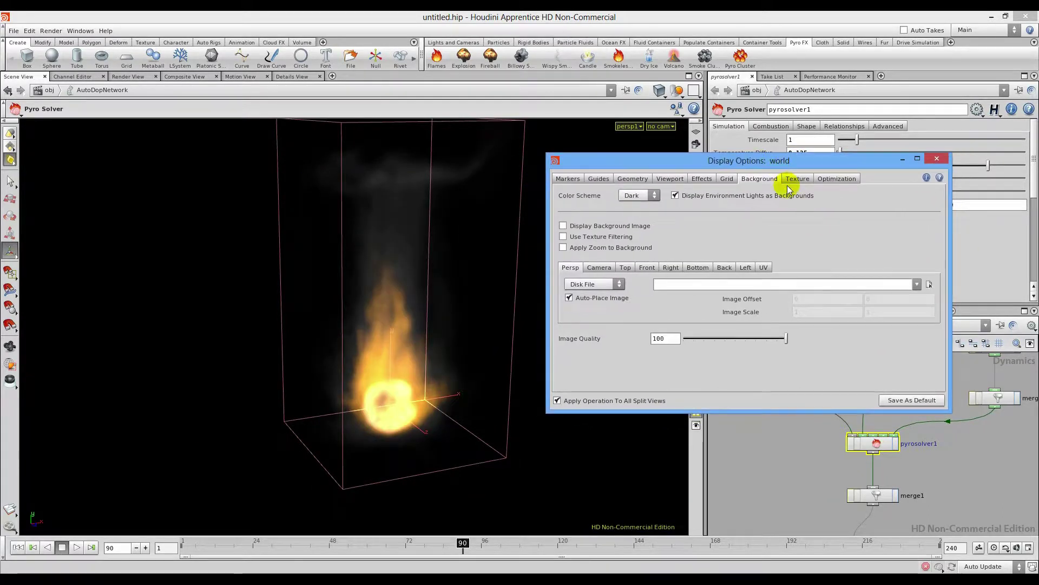
click(936, 161)
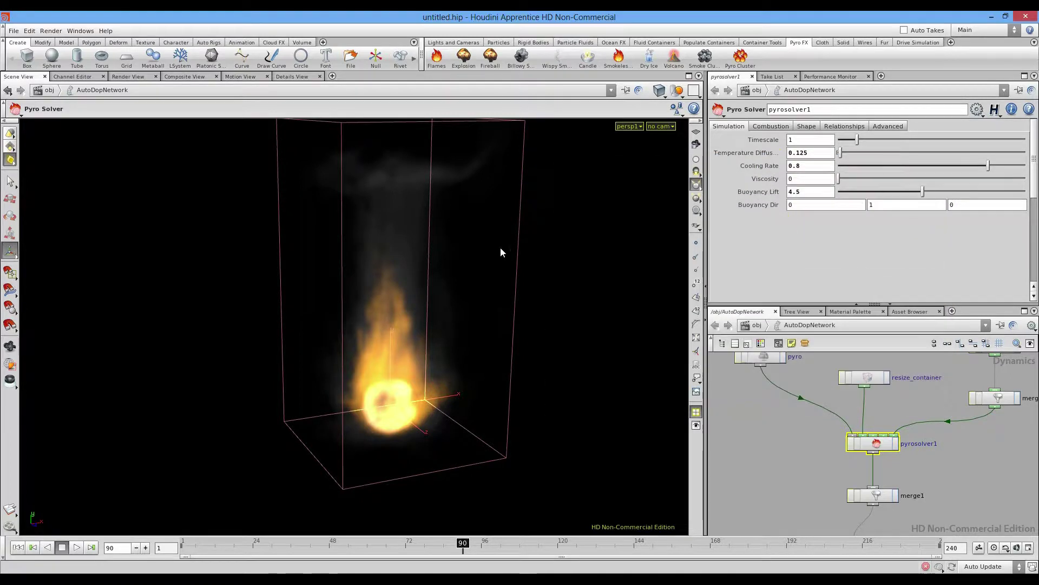
Continue playing the fire simulation against the dark background and stop it at frame 170
key(Escape)
drag(432, 243, 398, 281)
key(Return)
drag(439, 344, 237, 488)
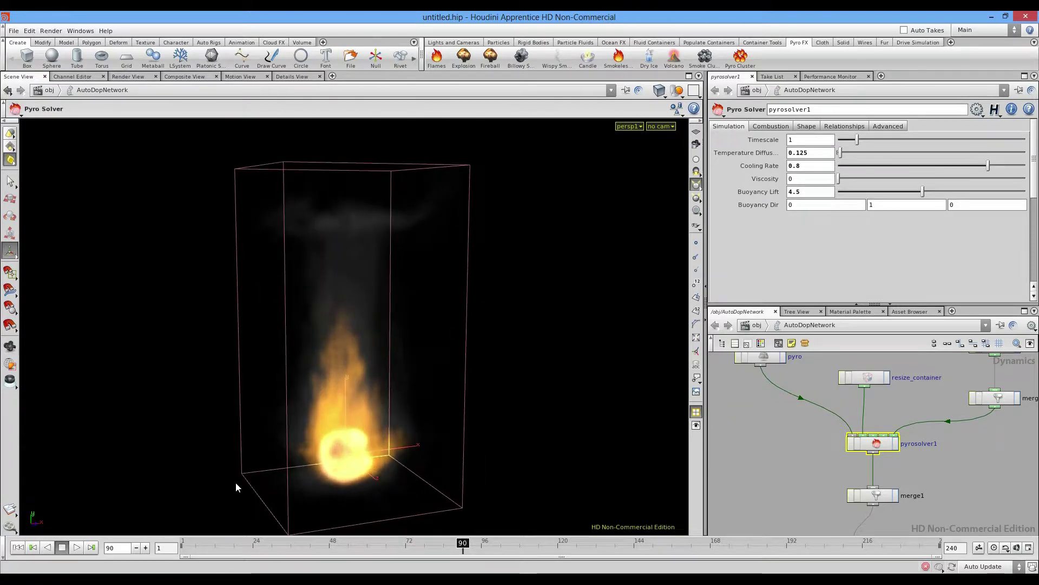
click(63, 548)
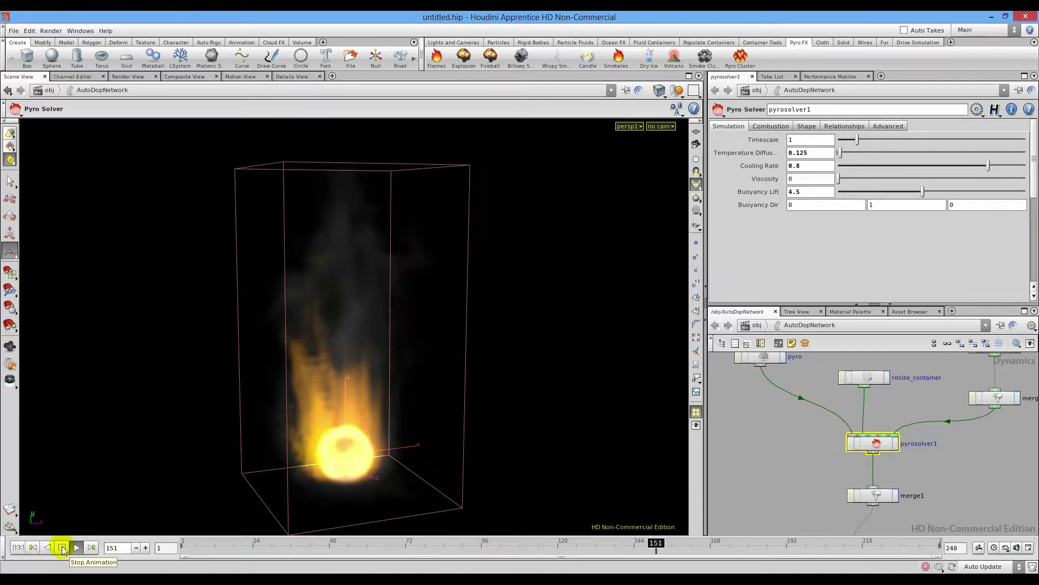
Examine the flames and smoke at frame 170 from several angles and at close range
key(Escape)
drag(163, 383, 359, 347)
key(Return)
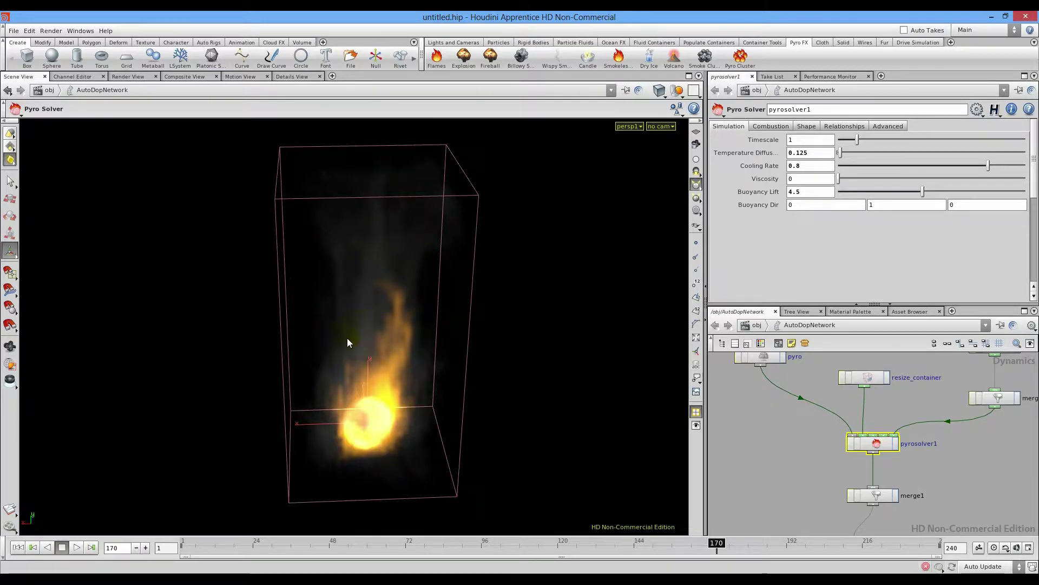
key(Escape)
drag(347, 342, 232, 351)
key(Return)
key(Escape)
drag(365, 357, 349, 307)
key(Return)
alt+drag(326, 342, 306, 330)
alt+right_drag(306, 329, 582, 364)
alt+middle_drag(418, 320, 479, 264)
alt+right_drag(322, 301, 466, 348)
alt+drag(466, 348, 413, 353)
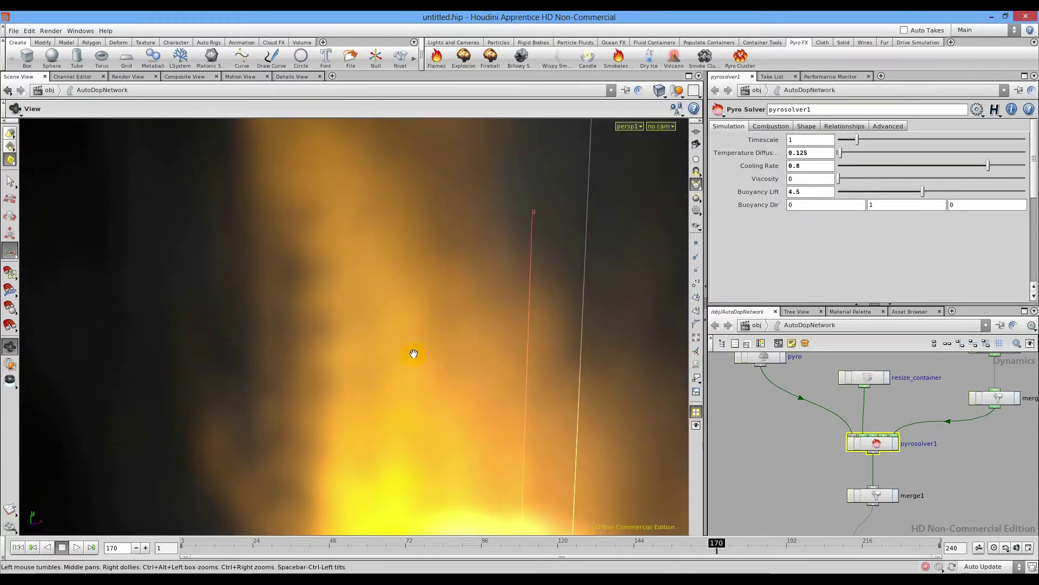
alt+right_drag(413, 352, 213, 348)
alt+drag(213, 348, 341, 353)
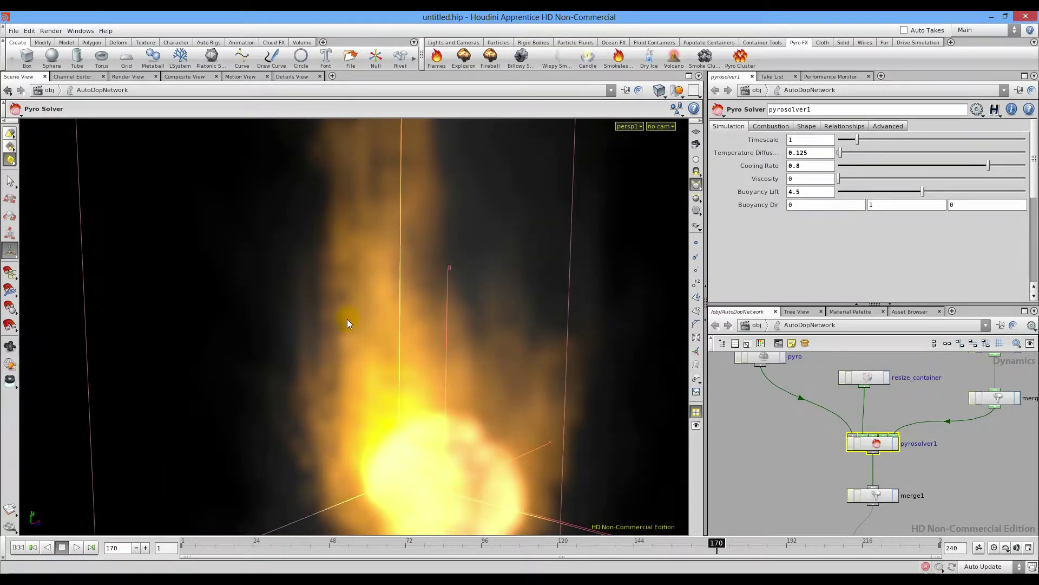
Rewind the simulation to frame 1 and bring the whole pyro container into view
click(18, 547)
alt+drag(167, 506, 297, 371)
alt+right_drag(297, 371, 341, 387)
drag(340, 386, 466, 436)
key(Return)
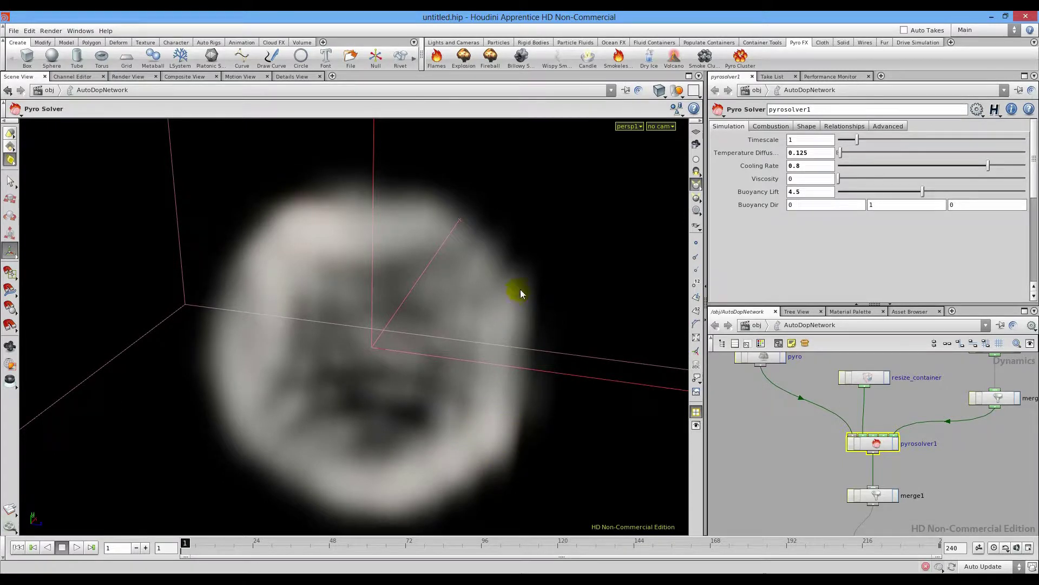
right_drag(464, 308, 381, 297)
drag(381, 297, 329, 301)
middle_drag(353, 306, 353, 377)
drag(353, 376, 325, 382)
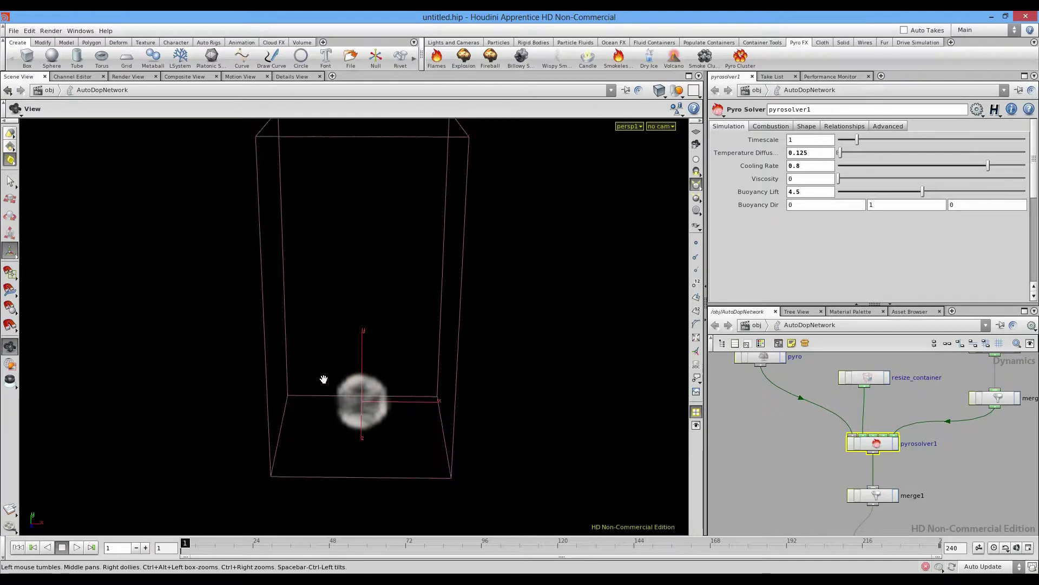
key(Return)
Select the pyro smoke object and make its container two-dimensional in the XY plane
click(778, 458)
middle_drag(798, 447, 797, 501)
click(755, 407)
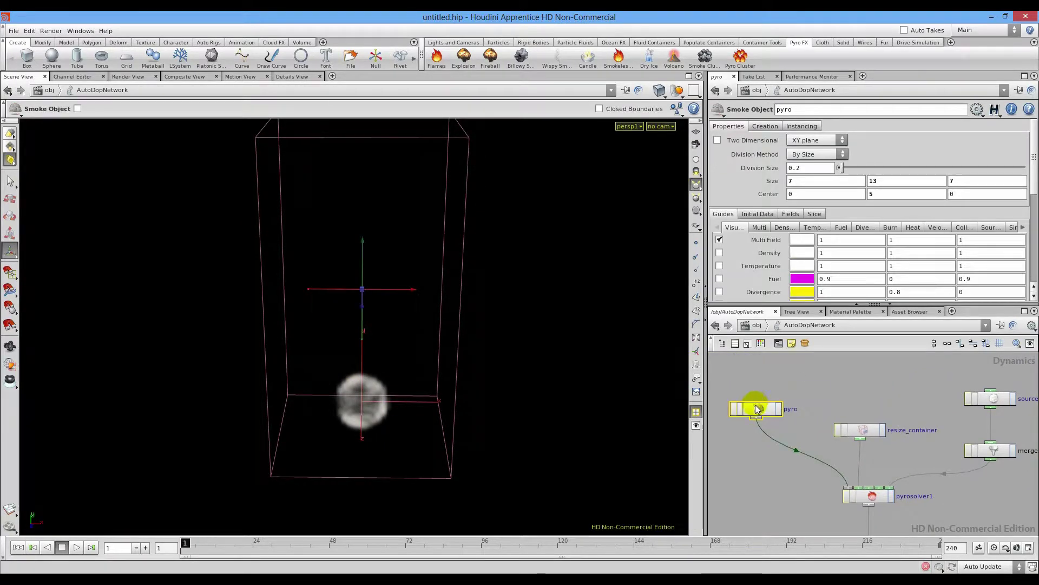
key(Escape)
drag(348, 418, 375, 429)
key(Return)
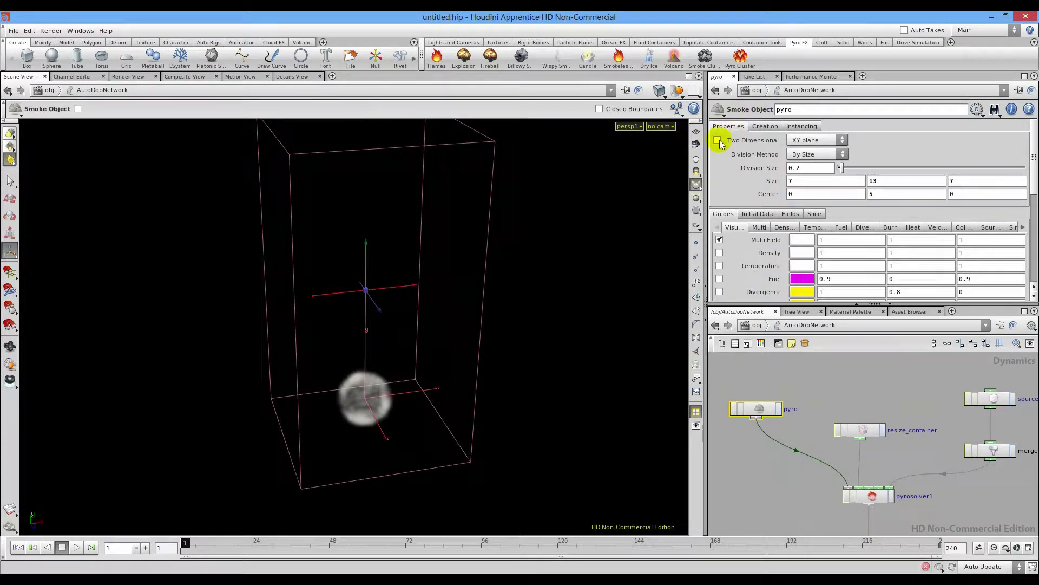
key(Escape)
drag(323, 341, 335, 308)
key(Return)
Play the two-dimensional flame simulation while viewing it from the front and side, stop it and rewind to frame 1
click(91, 539)
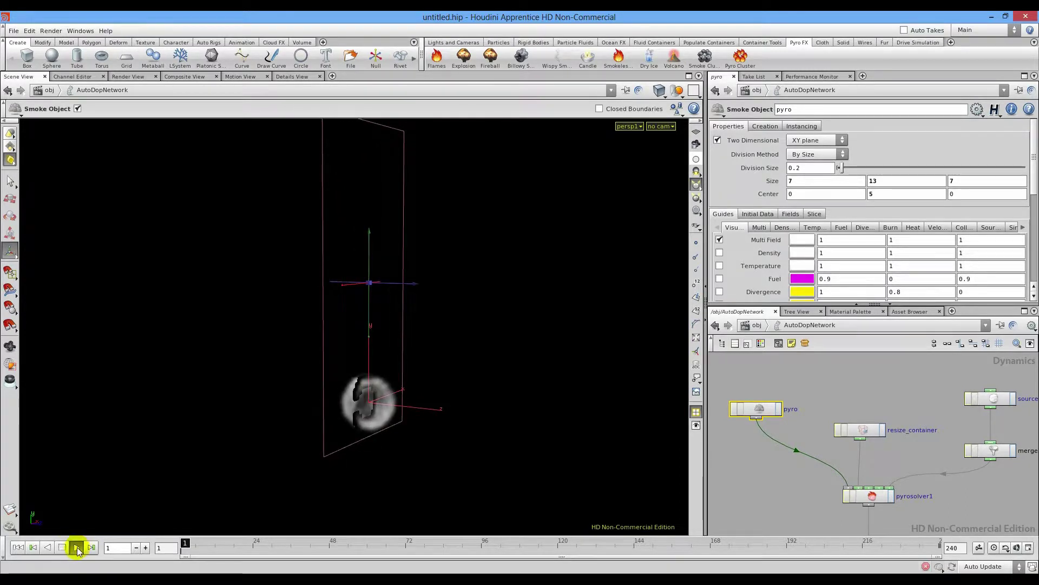
click(76, 547)
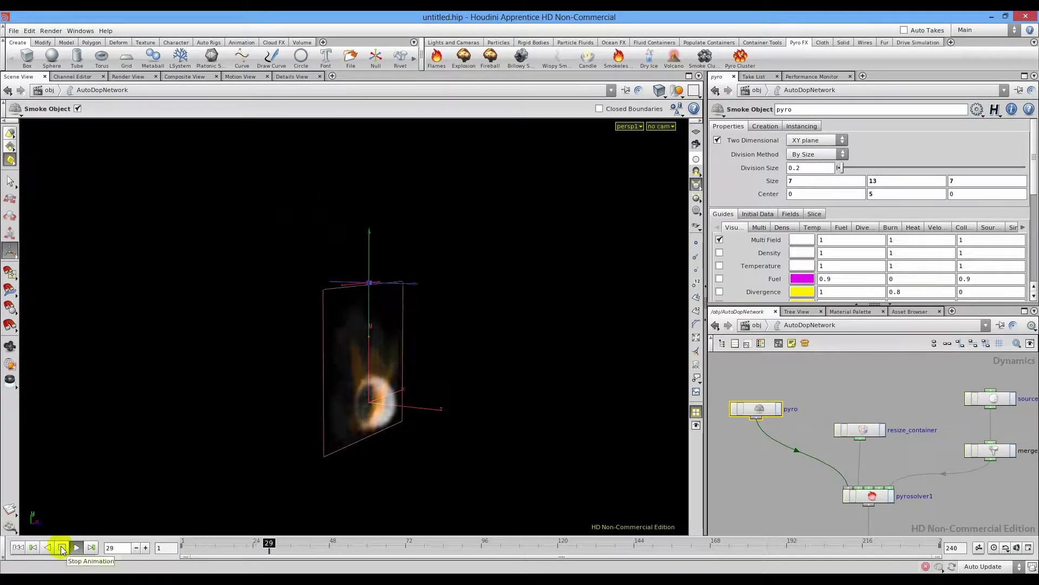
key(Escape)
drag(400, 394, 284, 388)
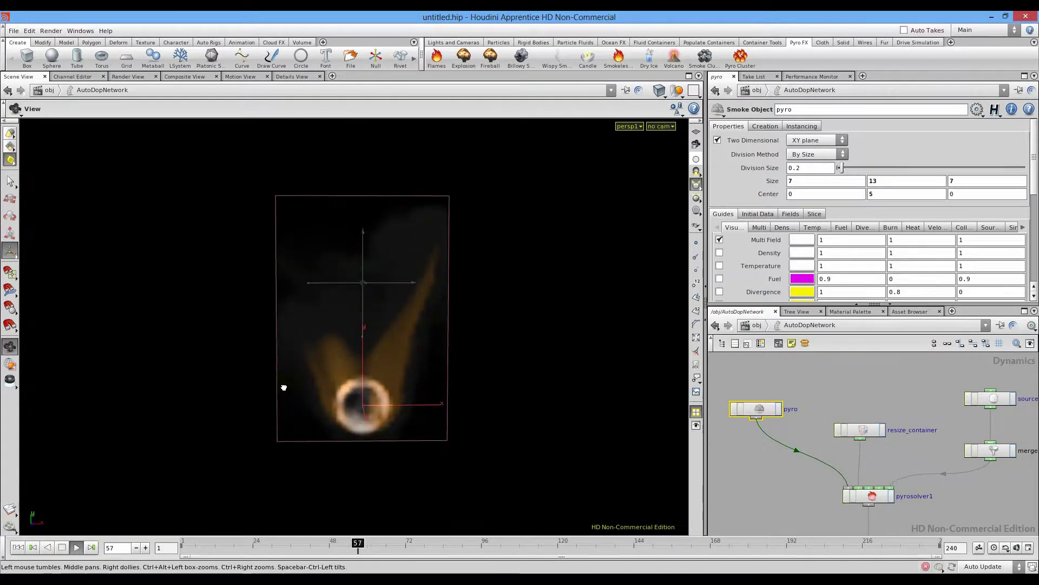
key(Return)
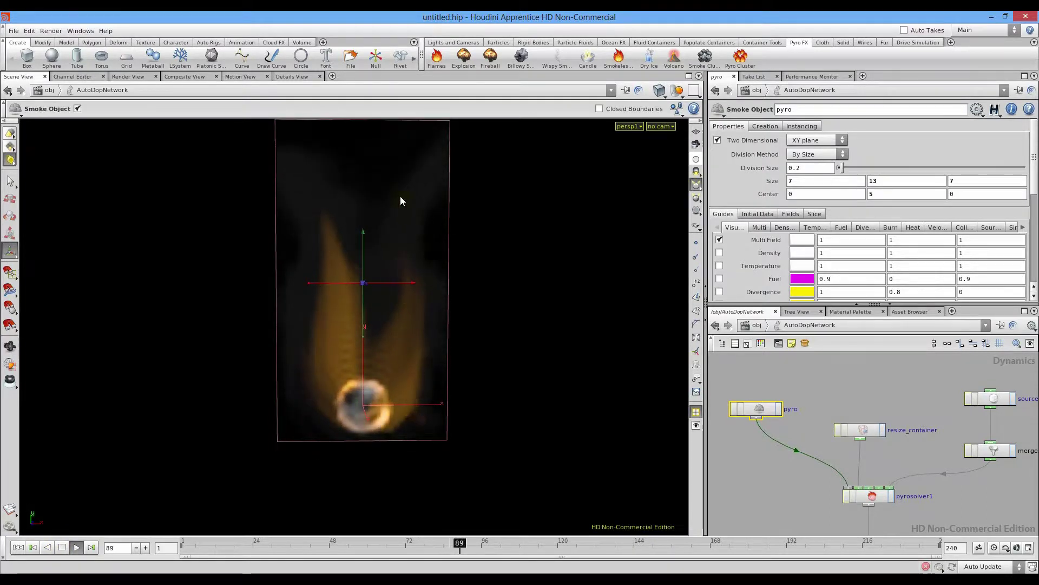
key(Escape)
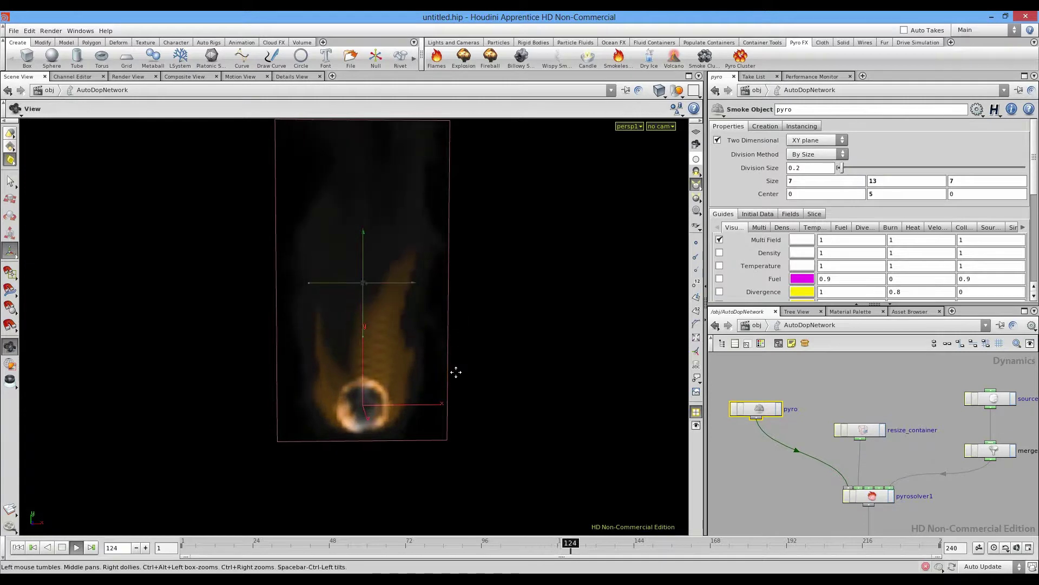
drag(420, 413, 690, 413)
drag(459, 417, 260, 421)
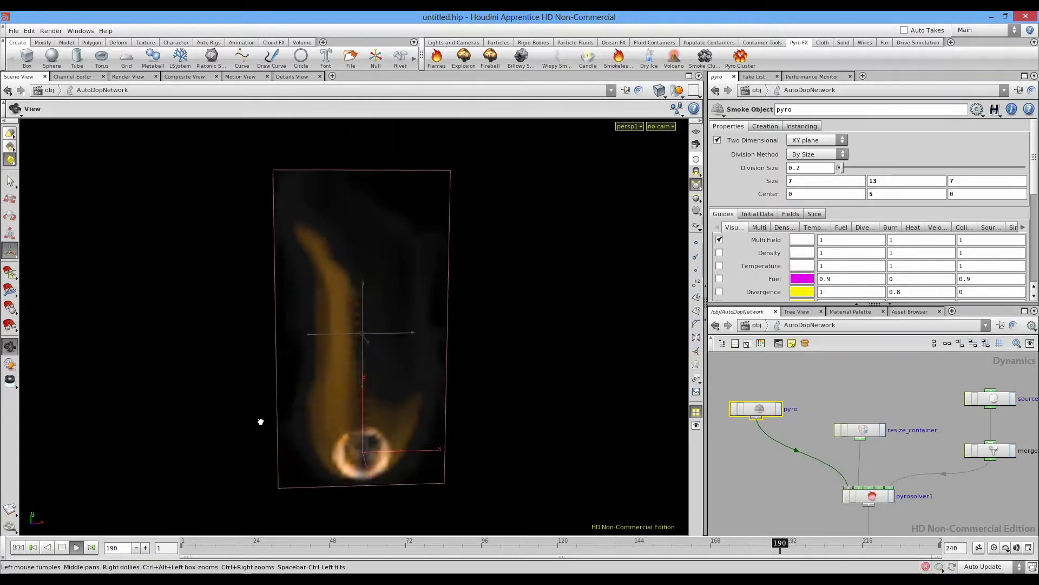
key(Return)
click(62, 547)
click(18, 547)
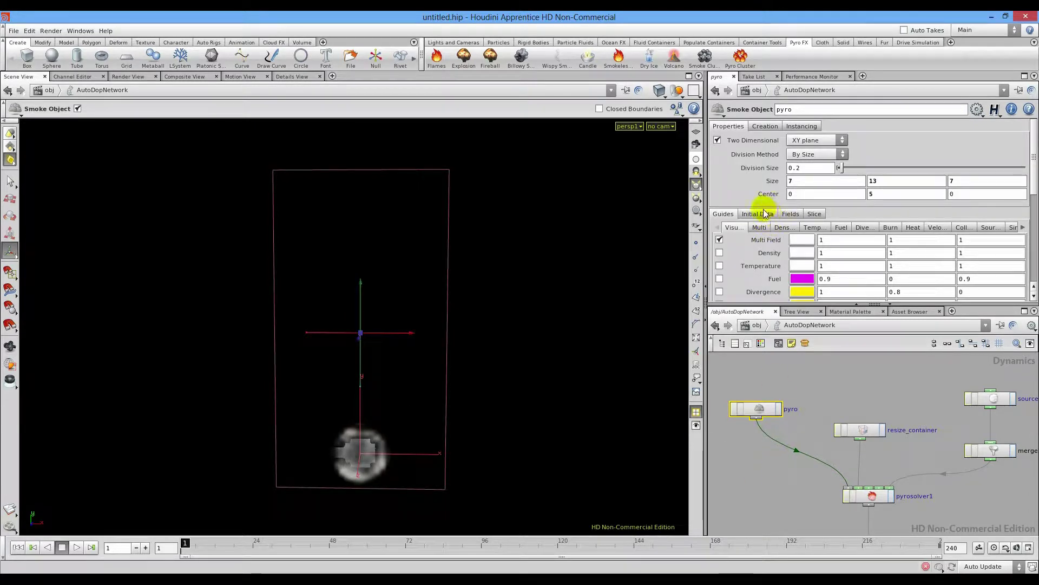
Go up to the object level, play the simulation and stop it at frame 68
click(758, 325)
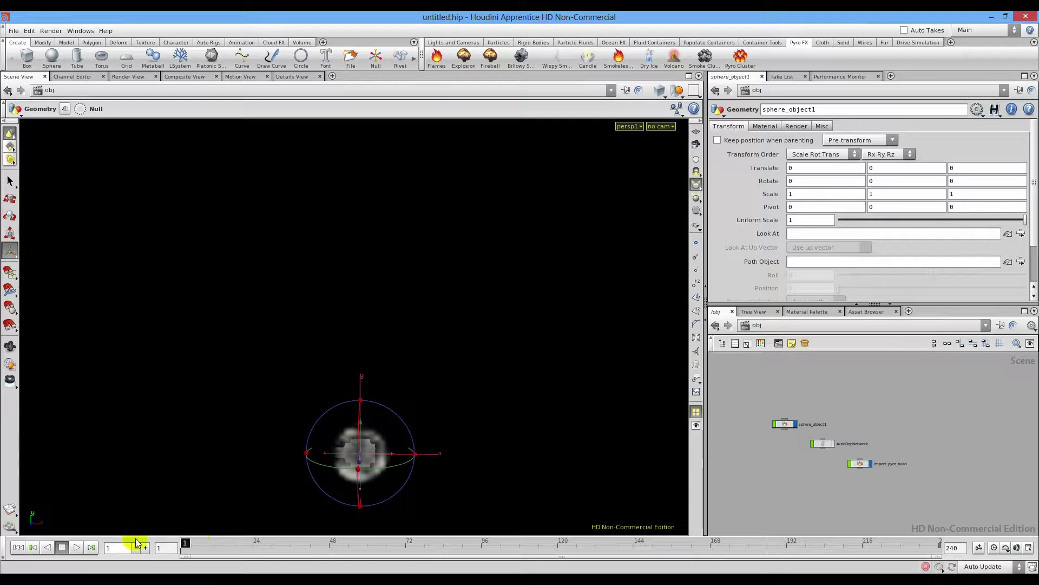
click(61, 548)
Move the import_pyro_build node farther down and away from the AutoDopNetwork node
scroll(801, 459, up, 5)
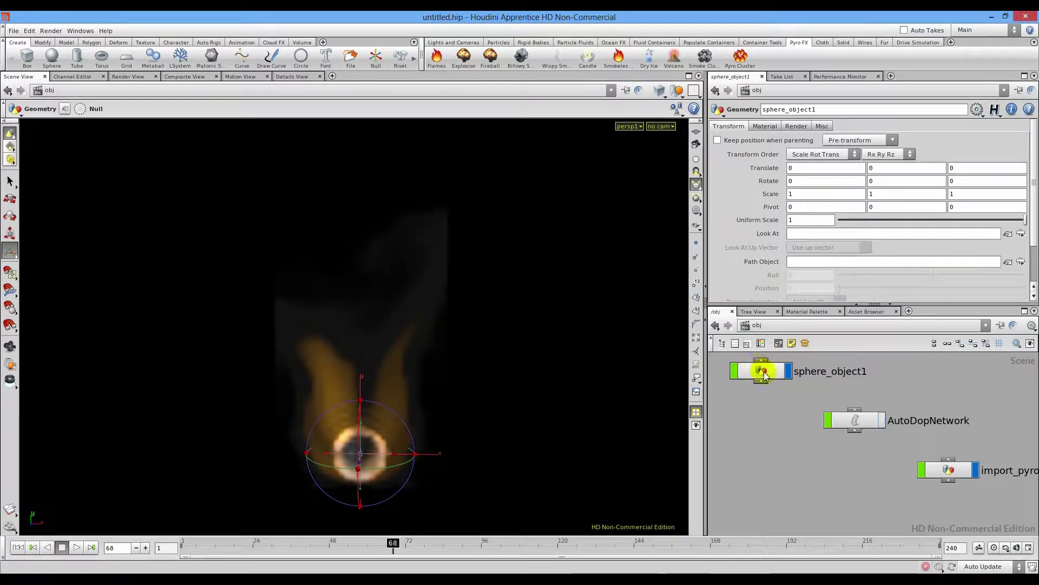
middle_drag(840, 446, 727, 469)
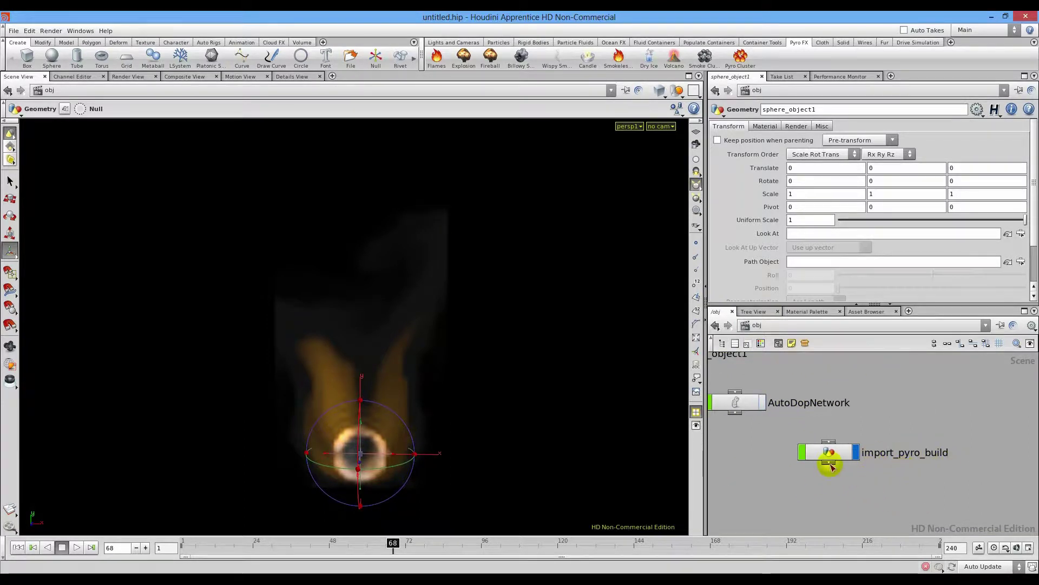
drag(827, 455, 907, 517)
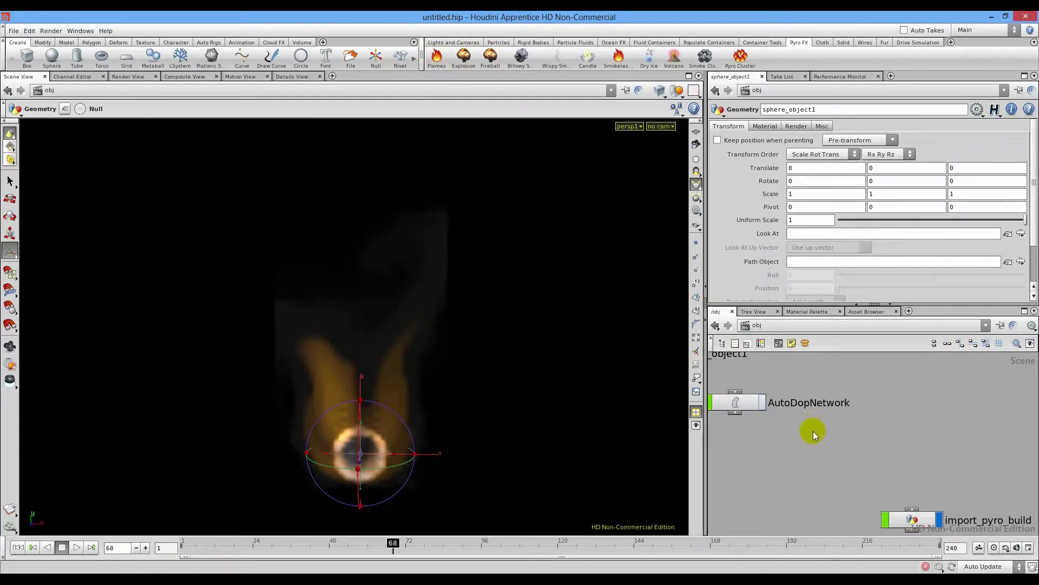
middle_drag(803, 443, 831, 469)
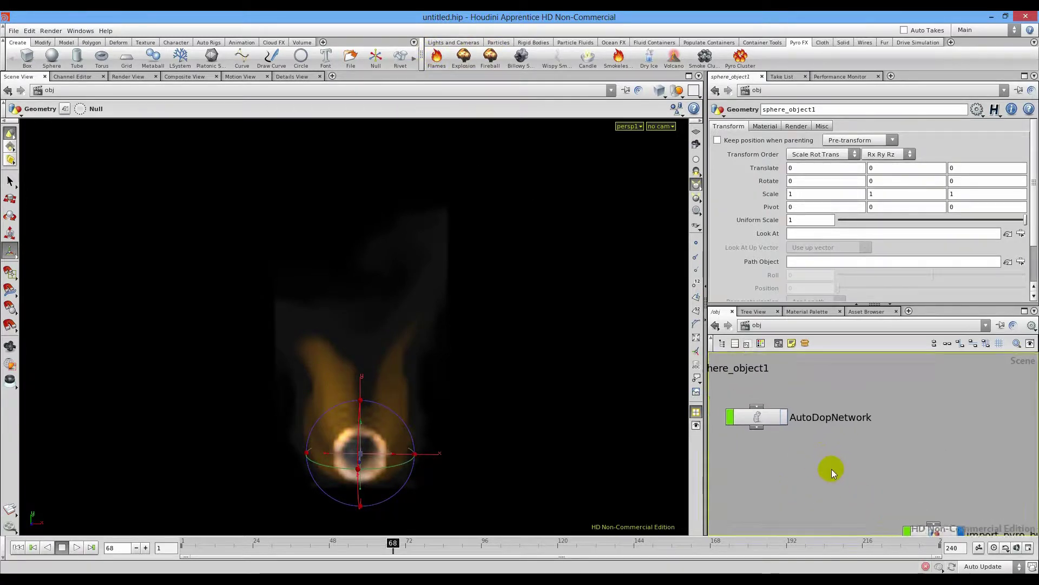
Enter AutoDopNetwork and maximize the network editor to show its complete node tree
double_click(764, 420)
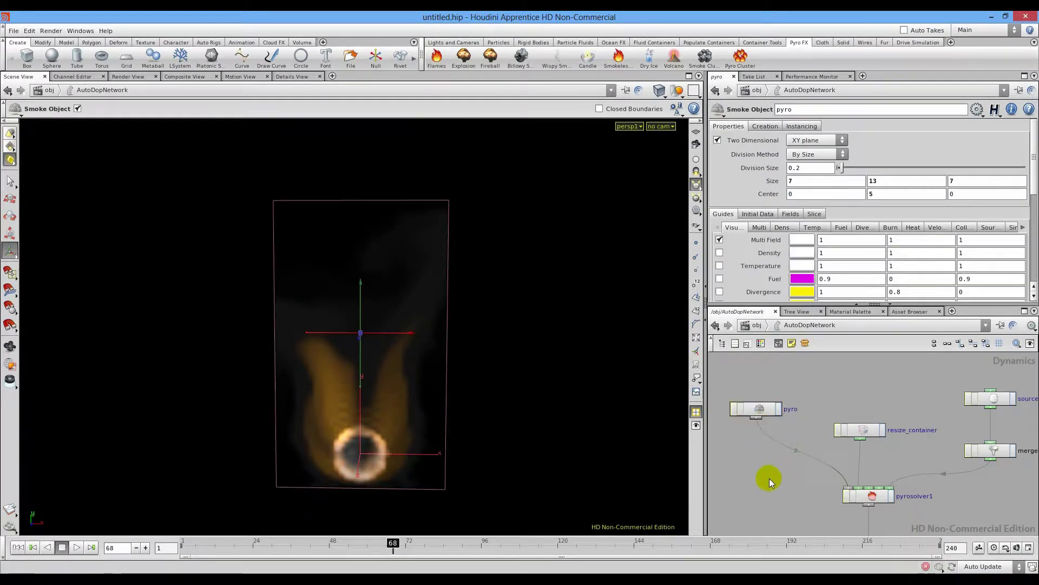
scroll(768, 479, down, 3)
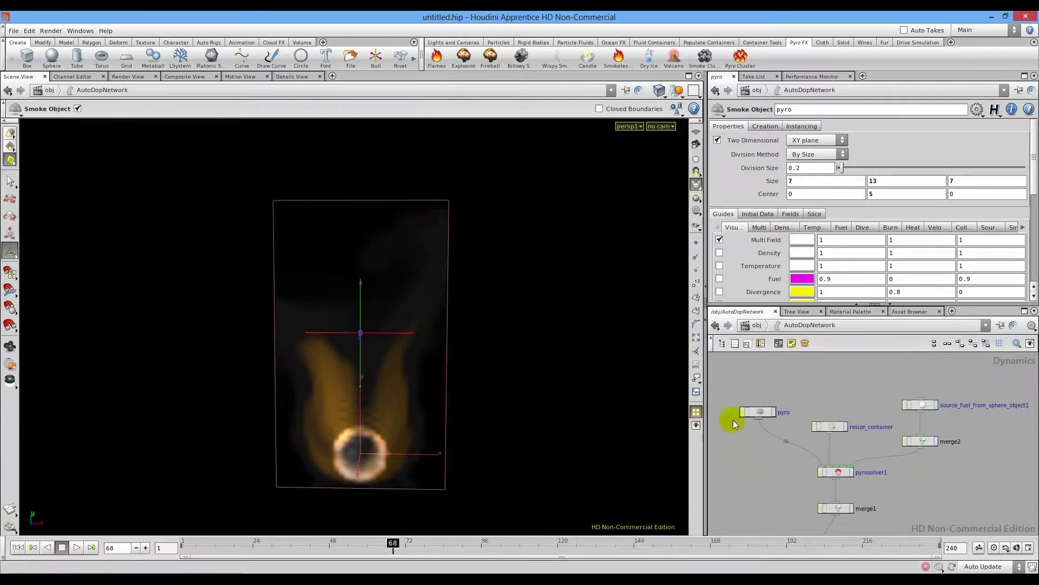
key(ctrl+b)
scroll(524, 368, up, 5)
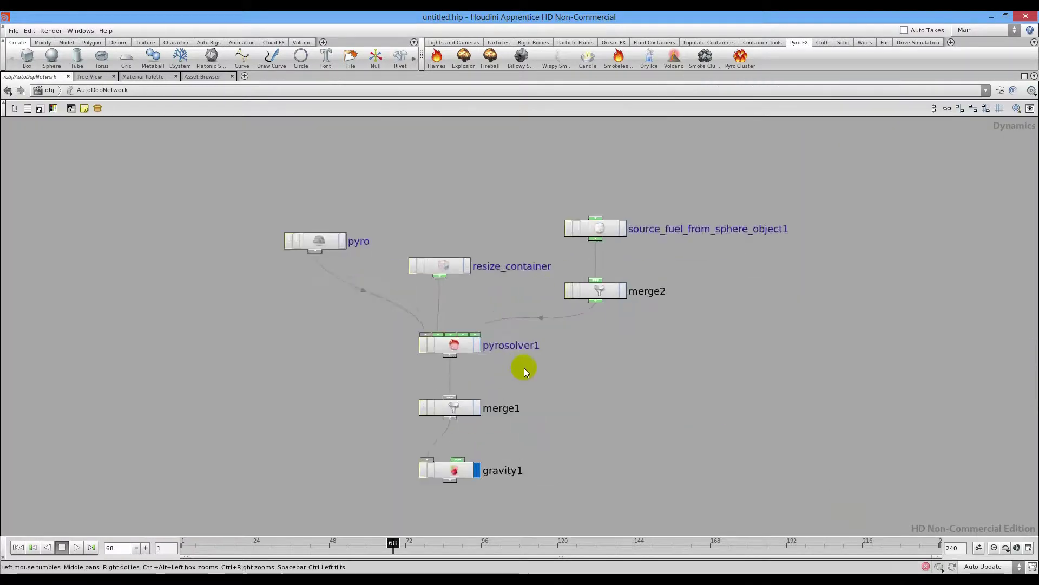
Review the pyro, resize_container, source_fuel_from_sphere_object1, pyrosolver1 and gravity1 nodes and how they are wired together
click(286, 269)
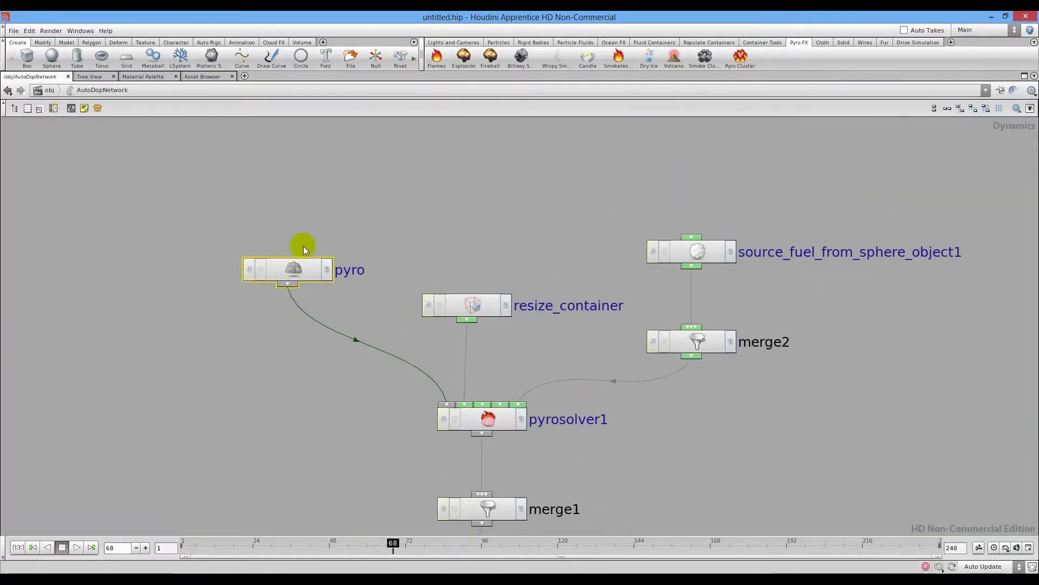
click(482, 302)
click(709, 247)
click(485, 423)
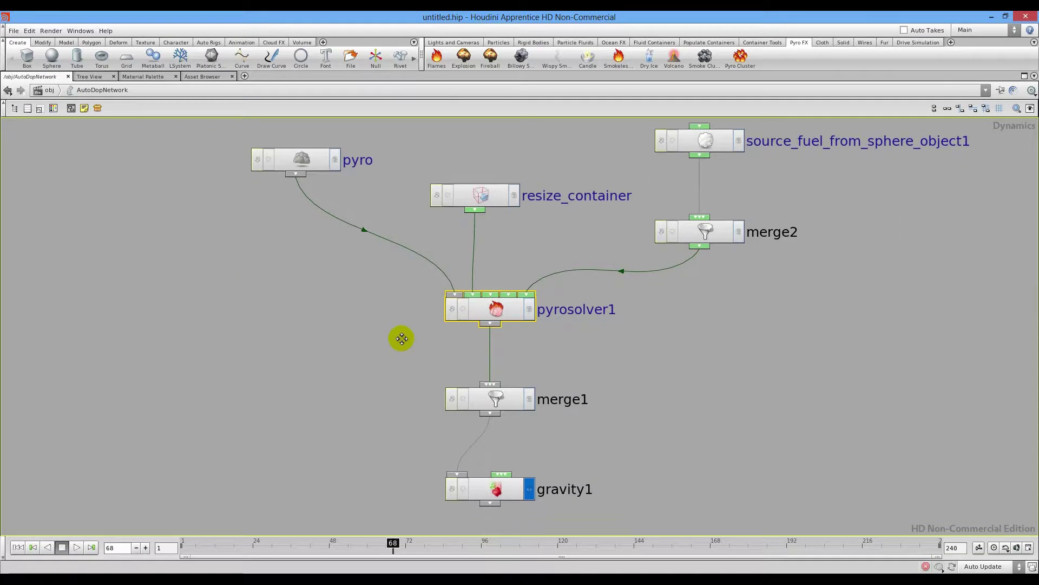
click(486, 443)
scroll(486, 441, up, 5)
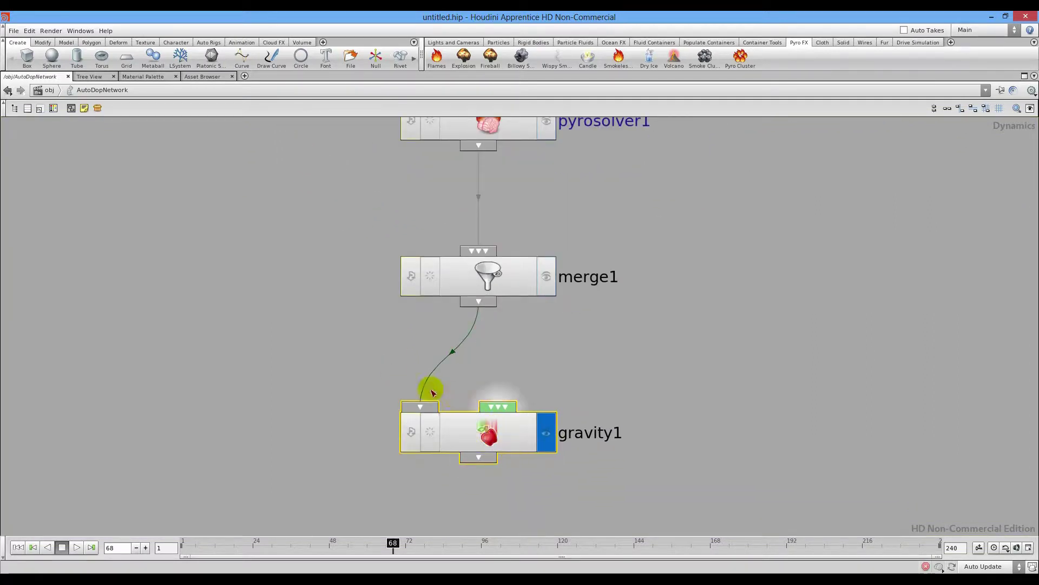
Align the resize_container node directly above pyrosolver1 and clear the selection
scroll(336, 328, down, 5)
middle_drag(334, 327, 408, 441)
middle_drag(348, 371, 349, 418)
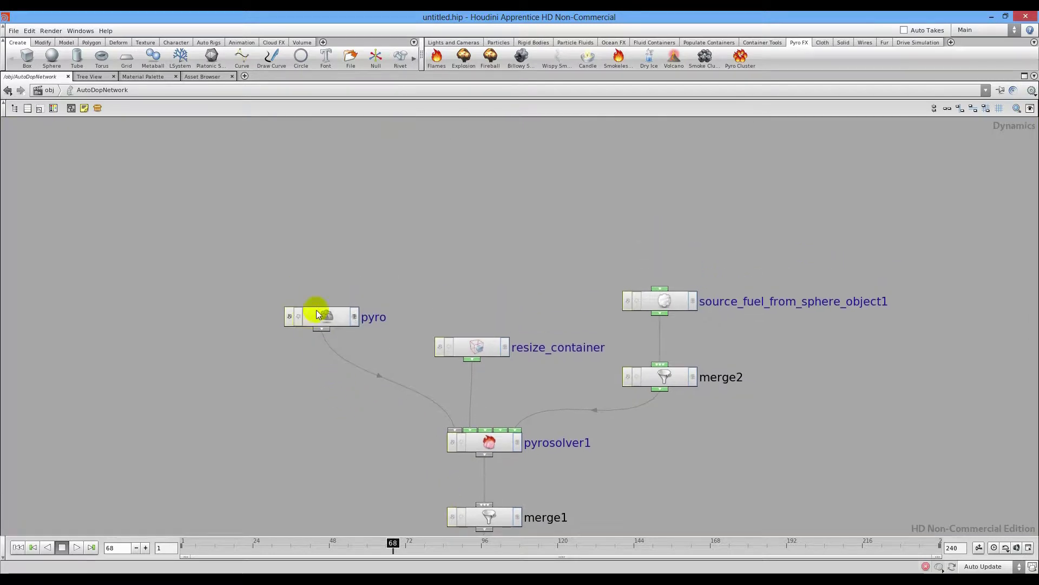
drag(475, 345, 487, 346)
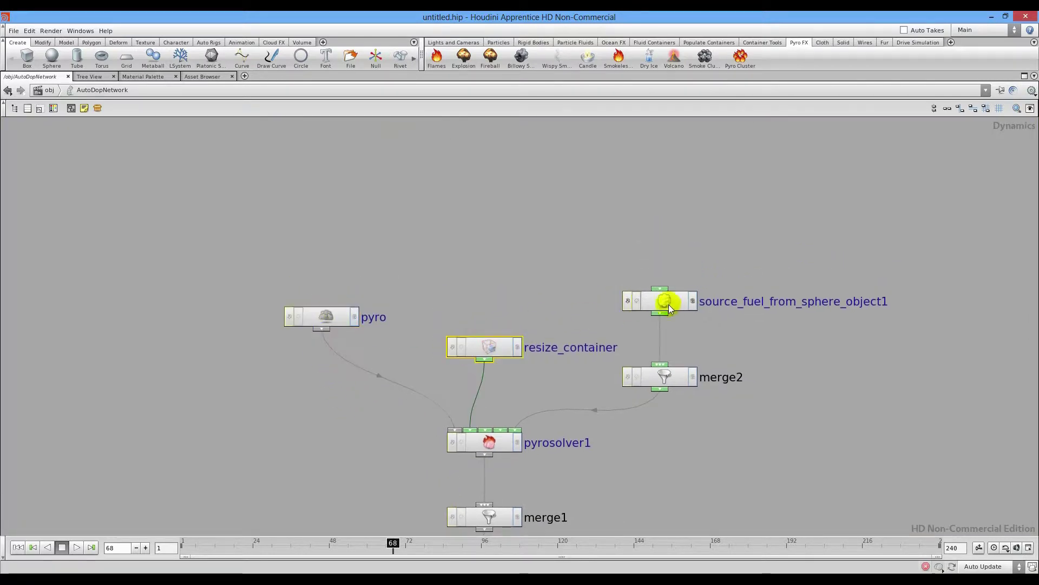
click(494, 291)
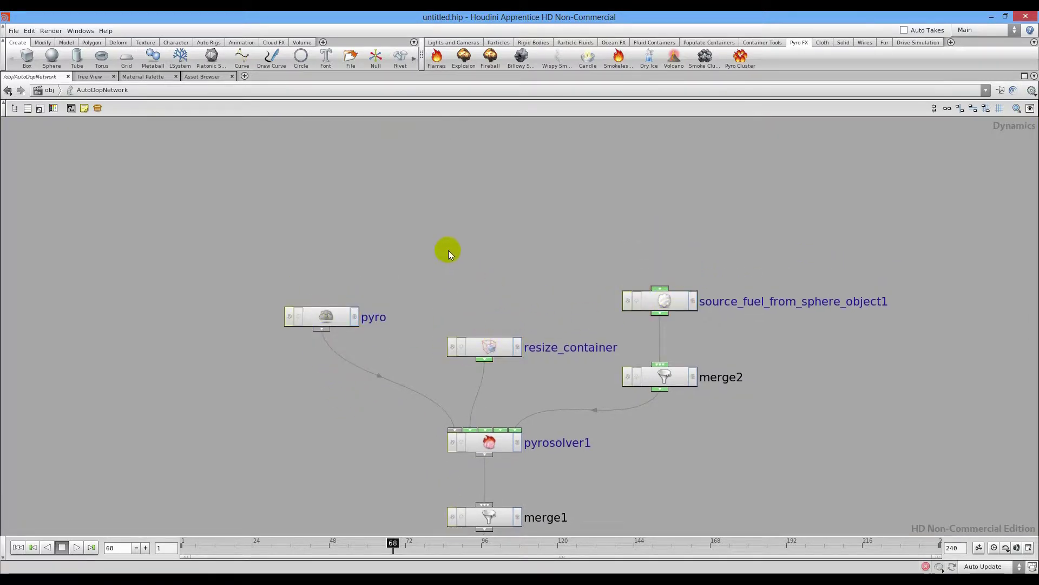
Restore the multi-pane layout, widen the parameter and network panes, and give the network editor more height
key(ctrl+b)
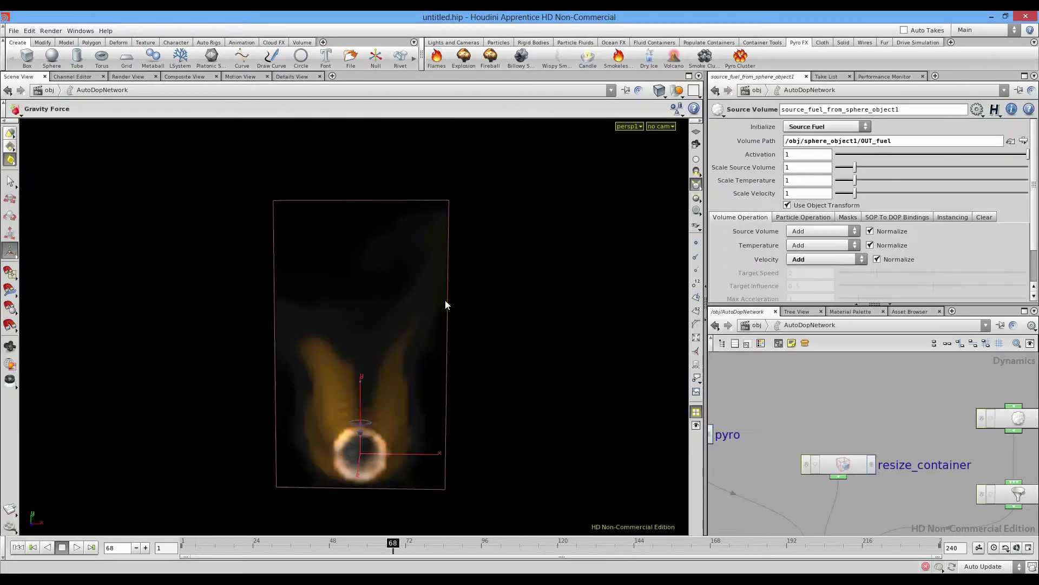
drag(704, 292, 422, 295)
drag(550, 303, 559, 269)
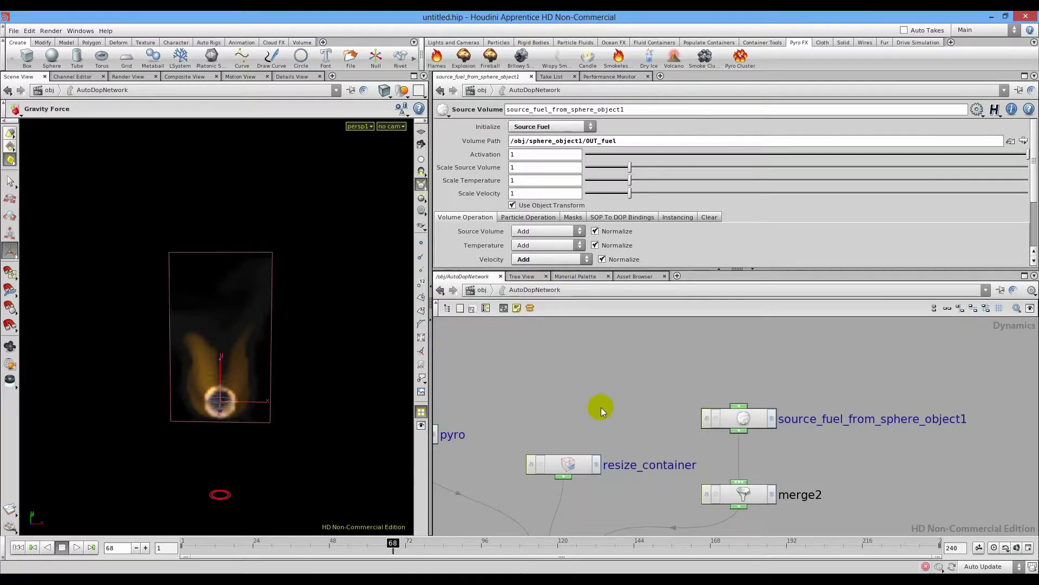
Select the pyro smoke object, turn off its Two Dimensional option and rewind the simulation to frame 1
middle_drag(601, 411, 725, 394)
click(630, 412)
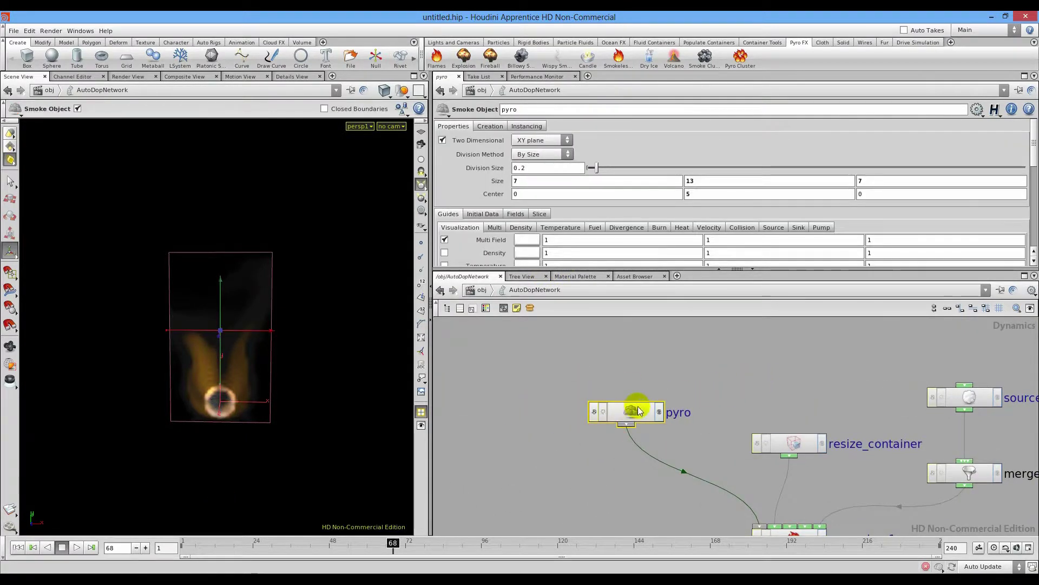
click(442, 141)
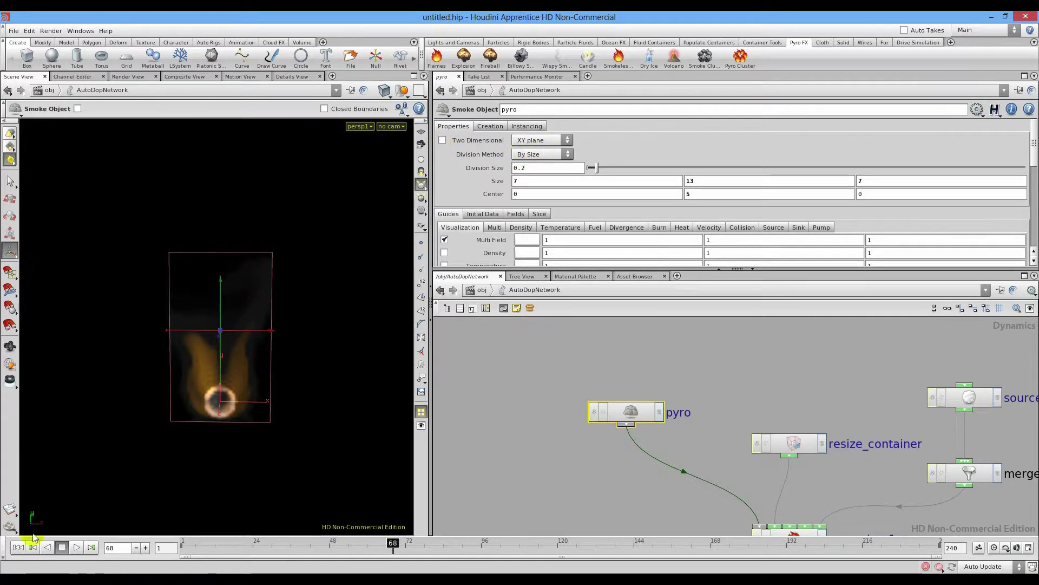
click(18, 547)
key(Escape)
drag(124, 335, 195, 374)
key(Return)
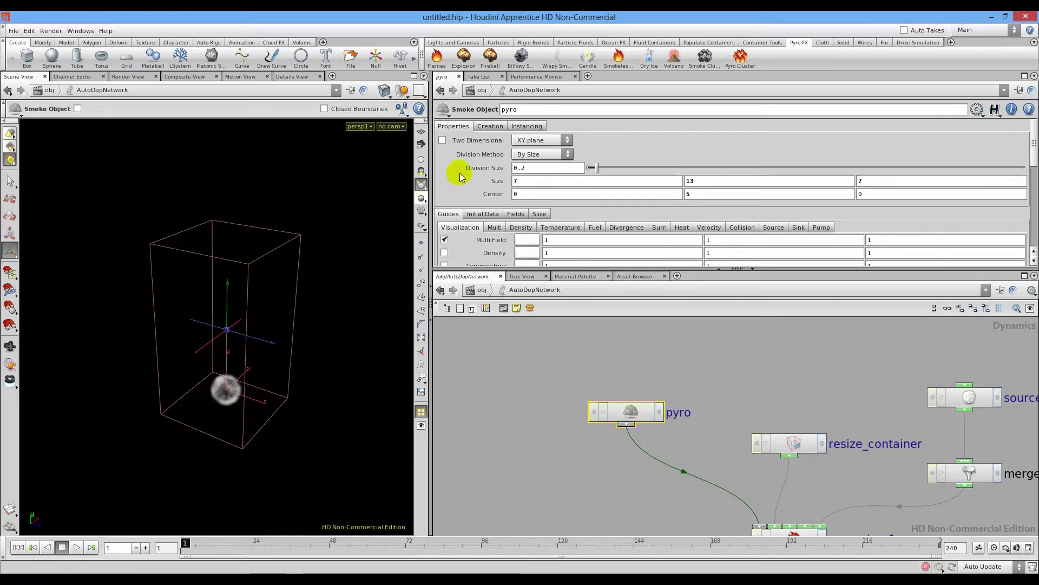
Turn the Two Dimensional option back on, check the other plane choices and leave it on XY plane
click(443, 141)
drag(128, 327, 141, 324)
click(533, 141)
click(531, 161)
click(536, 140)
click(528, 169)
click(533, 141)
click(528, 137)
Examine the flat XY container at frame 1 from the front, from the side and at different distances
key(Escape)
drag(179, 298, 129, 298)
right_drag(302, 299, 63, 309)
drag(63, 308, 201, 299)
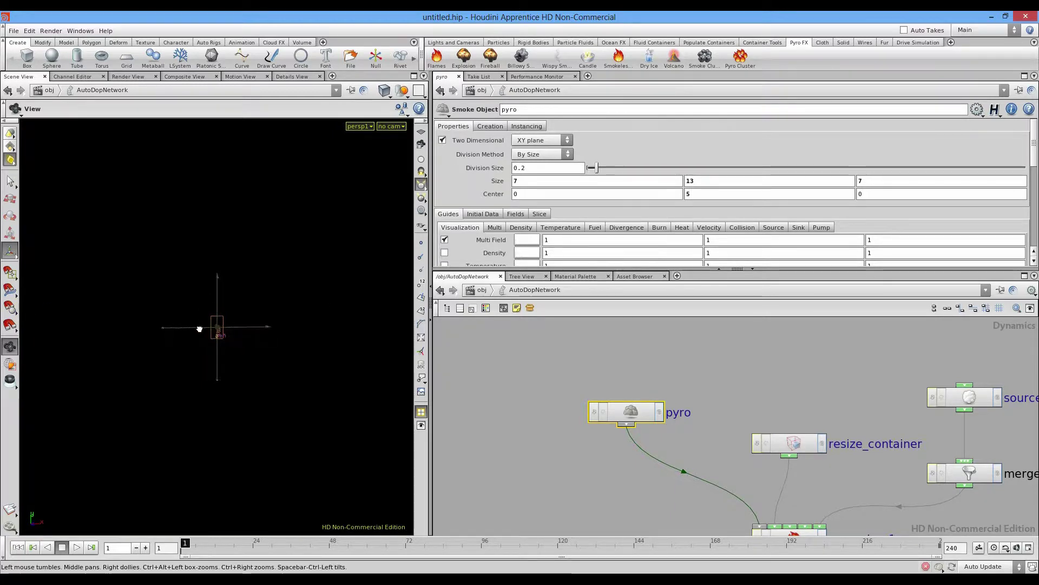
key(Return)
key(Escape)
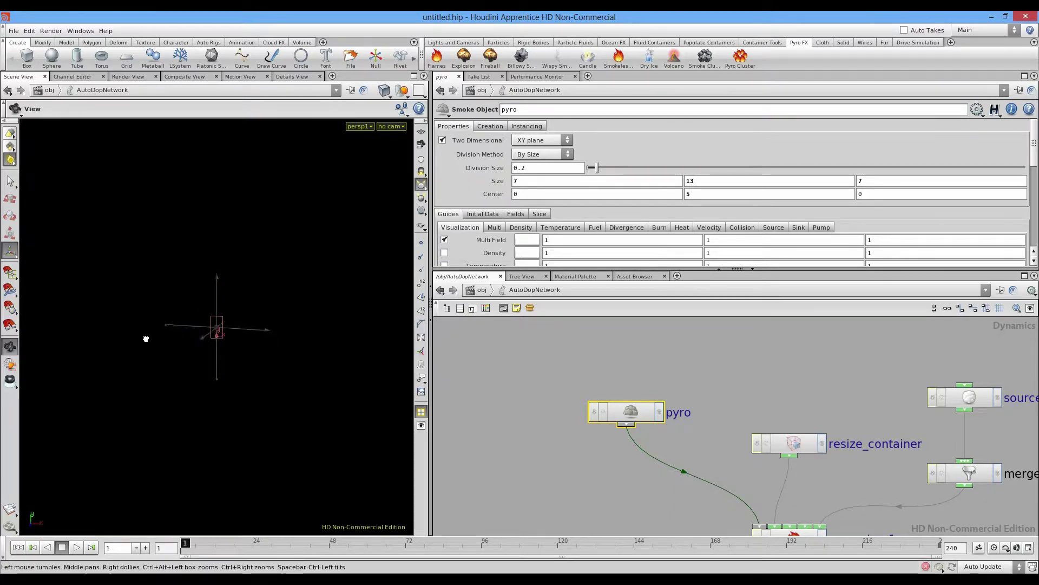
drag(150, 340, 398, 356)
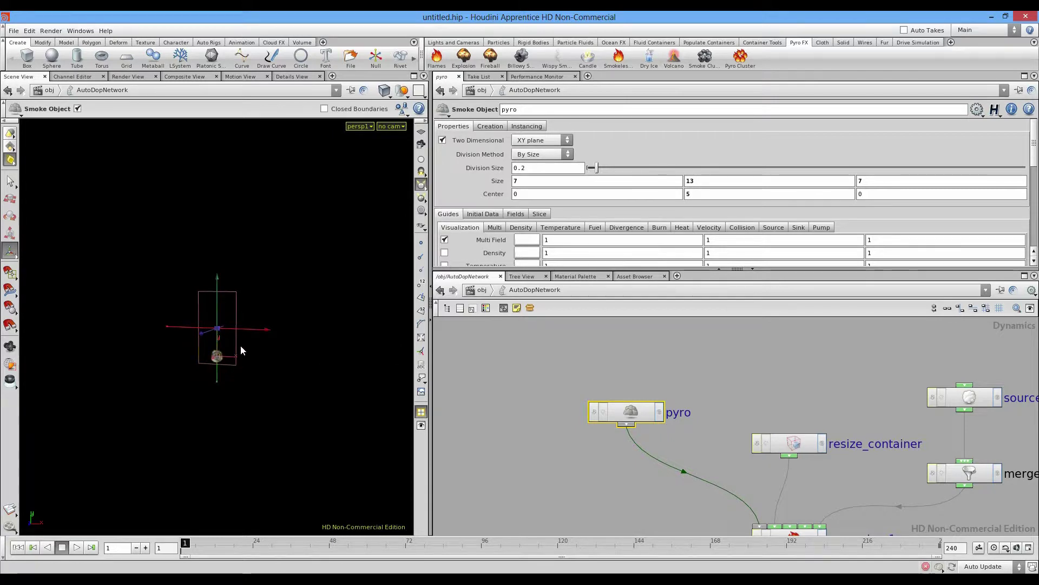
key(Escape)
drag(217, 346, 146, 352)
scroll(271, 374, up, 5)
key(Return)
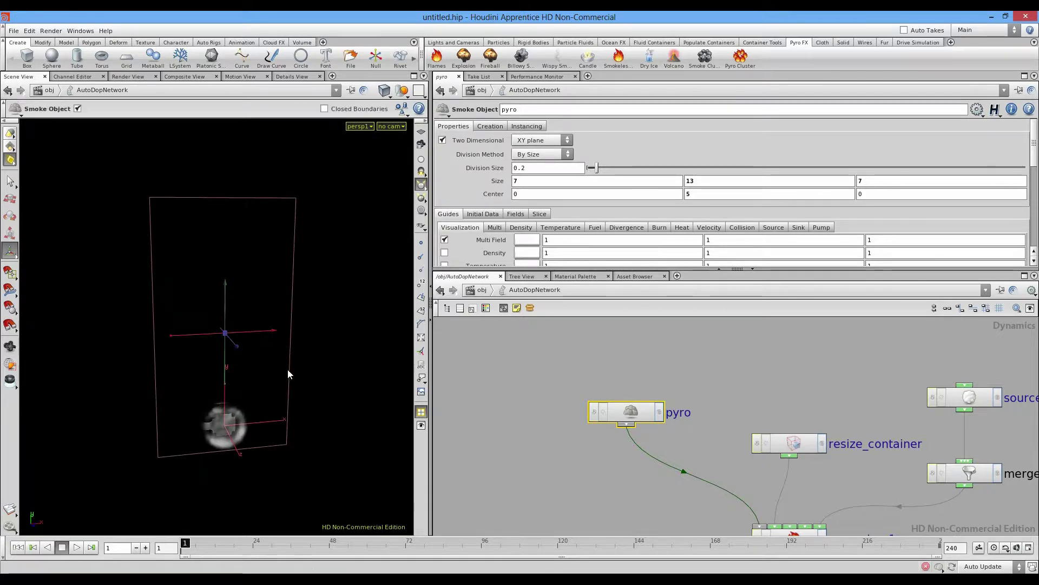
key(Escape)
drag(157, 374, 242, 383)
key(Return)
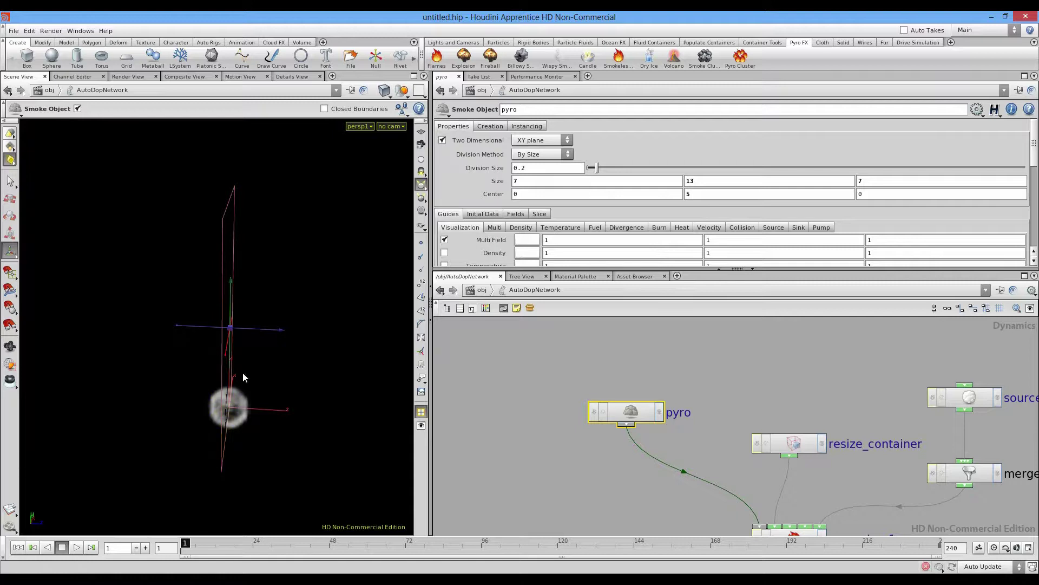
Compare the pyro container with Two Dimensional off and on, and check its Division Size and Size values
click(443, 140)
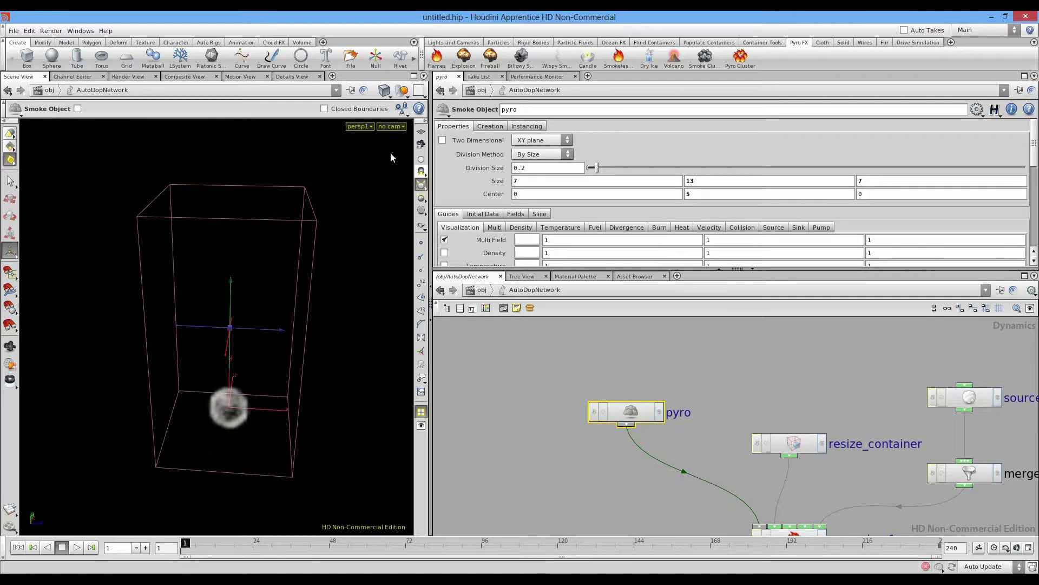
click(443, 141)
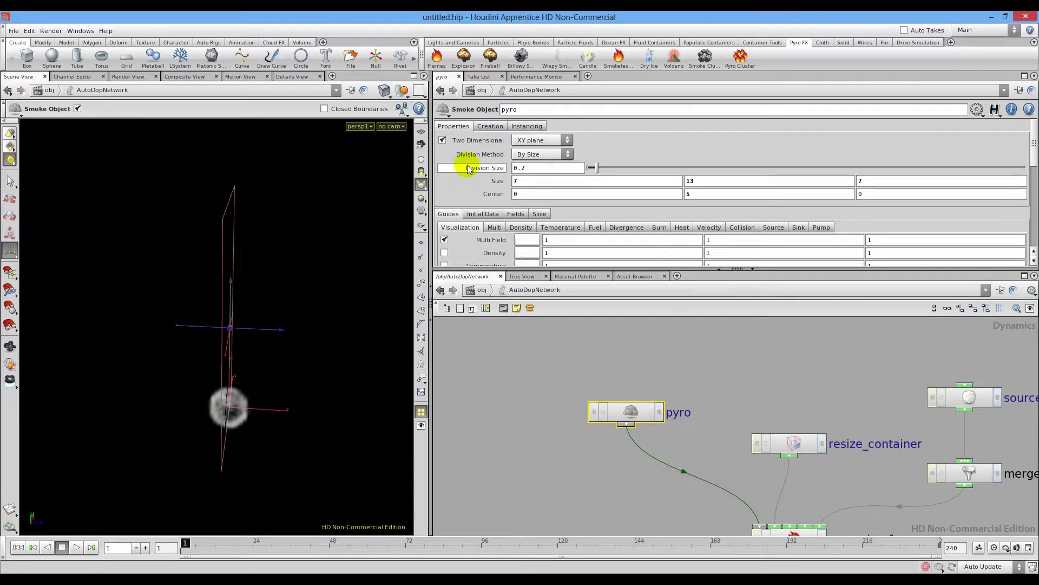
mouse_move(469, 169)
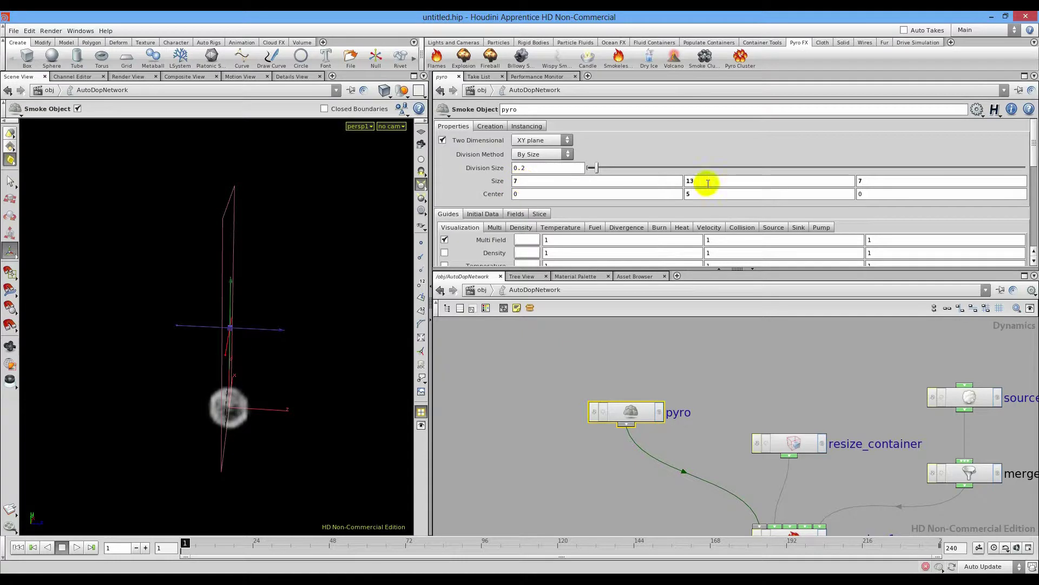
click(889, 180)
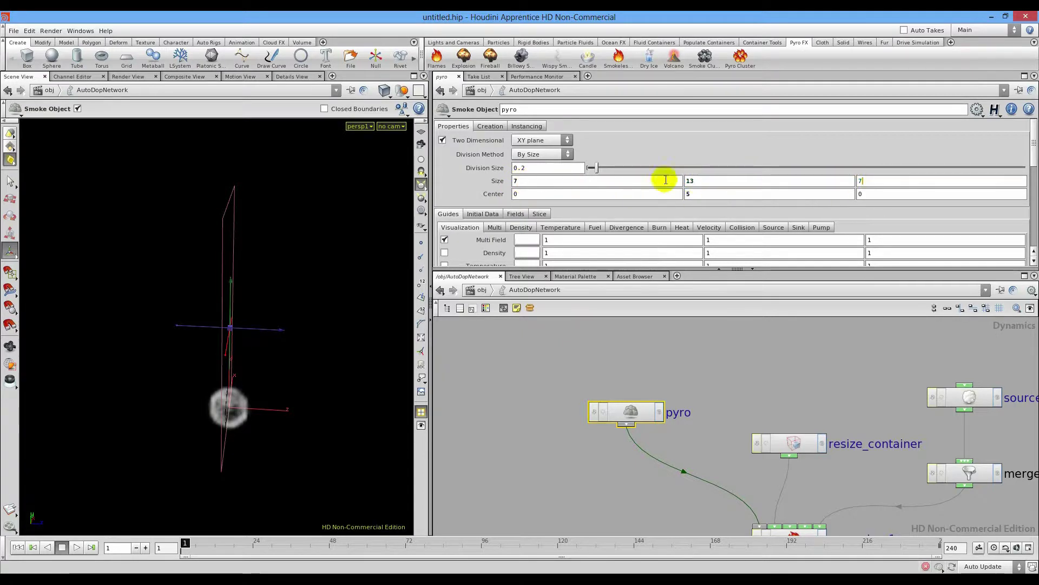
double_click(698, 181)
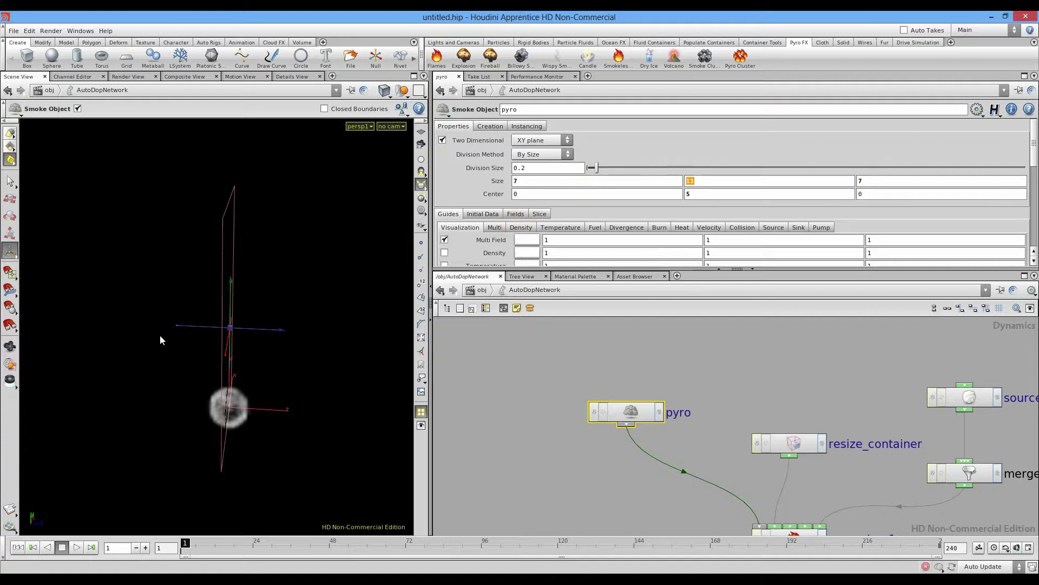
Turn off Two Dimensional on the pyro smoke object and view the full box container
drag(270, 395, 193, 442)
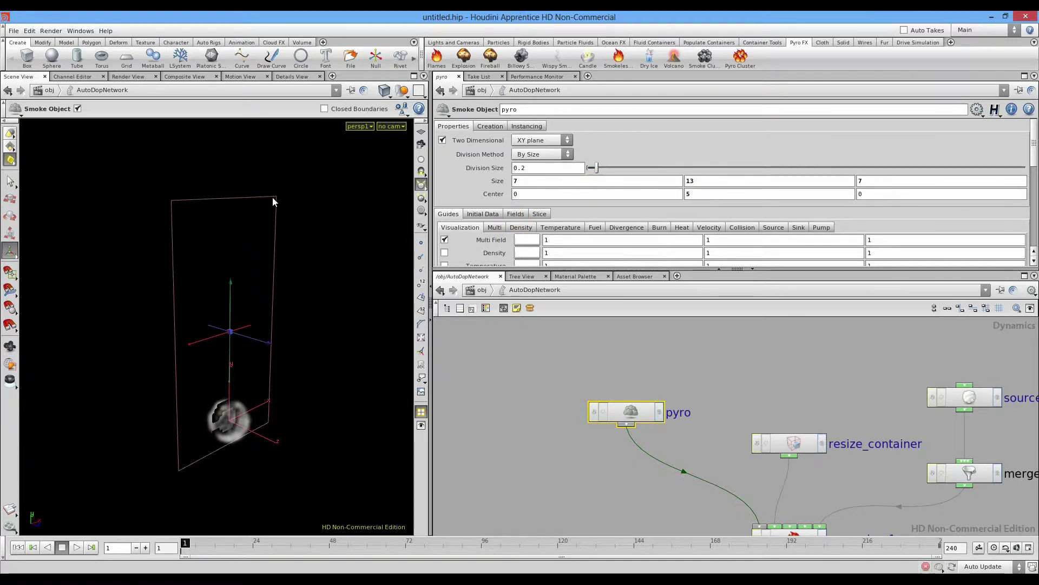
click(442, 140)
drag(218, 224, 262, 333)
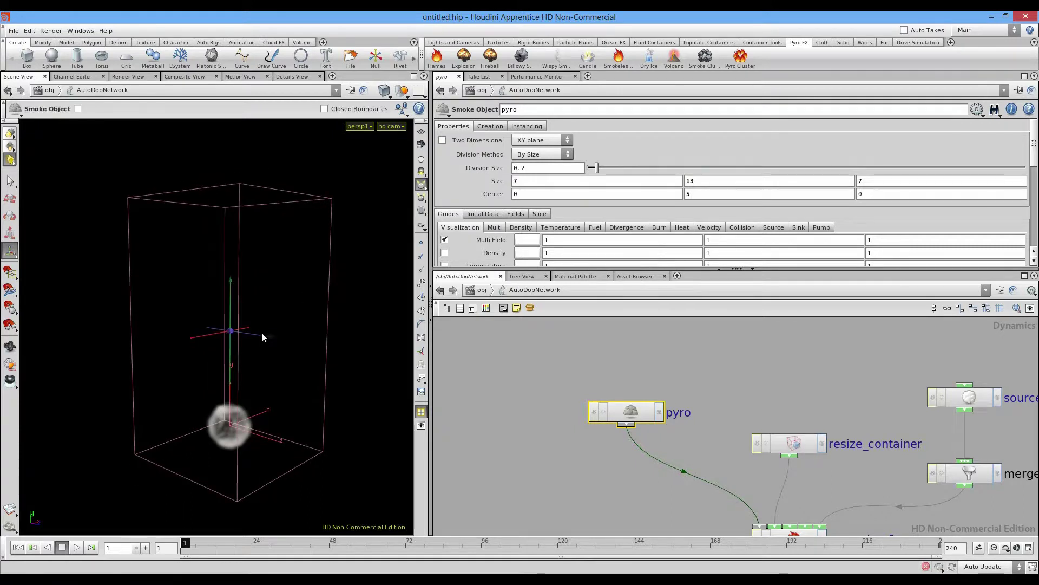
Inspect the pyro node's information for the voxel resolution and voxel count of its fields
middle_click(630, 413)
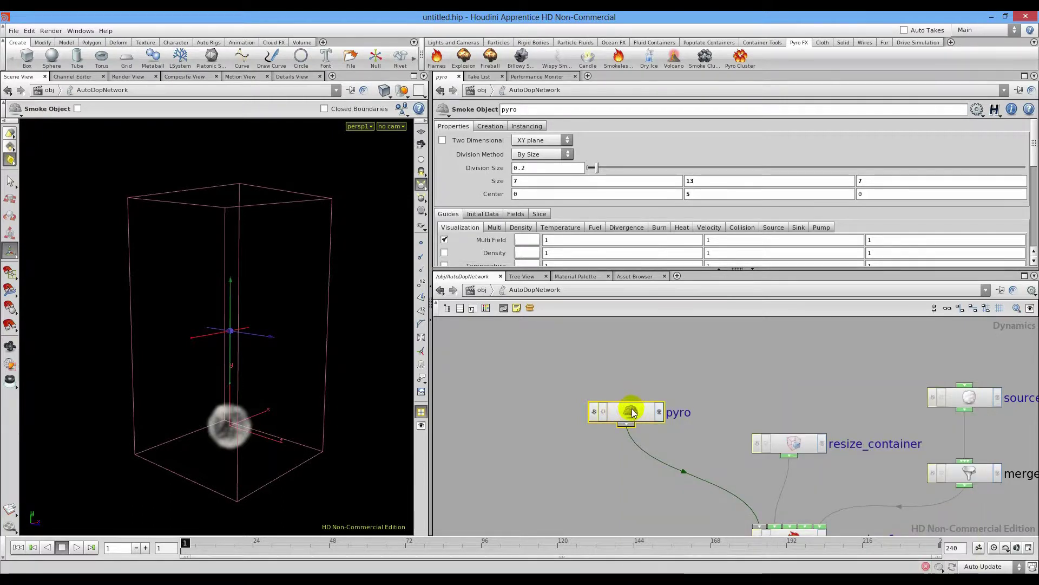
middle_click(634, 413)
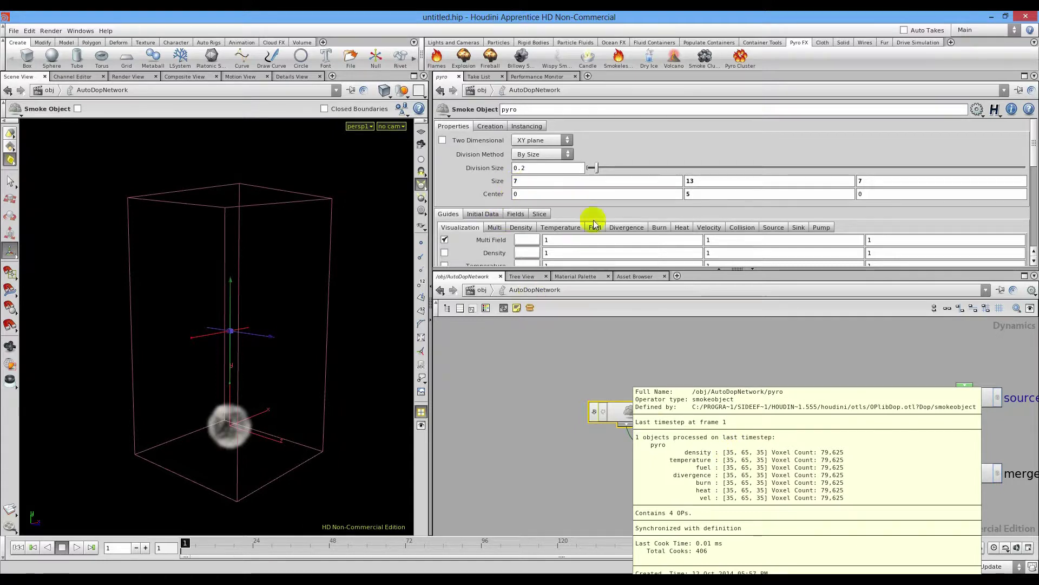
click(733, 455)
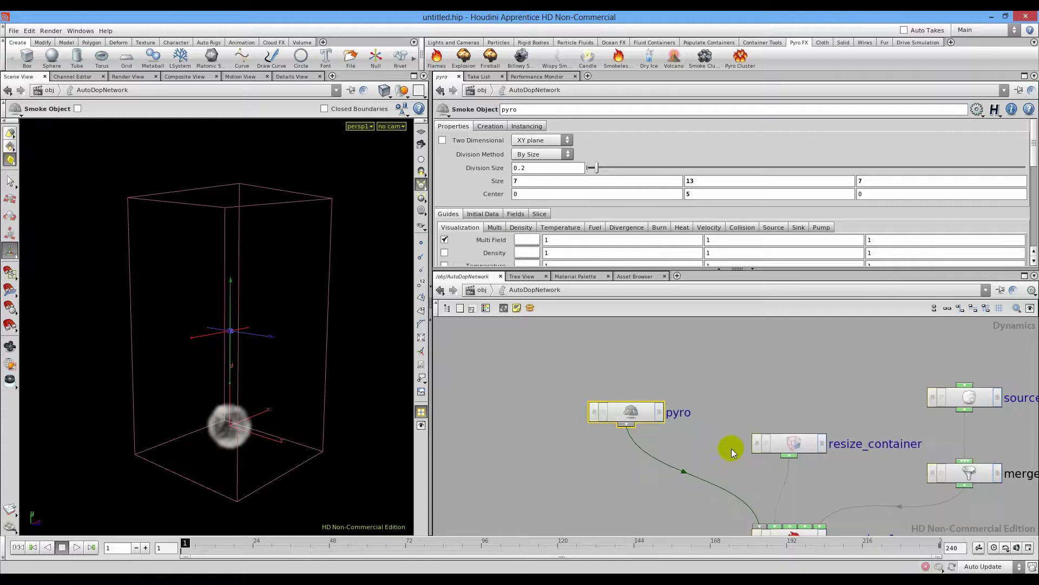
middle_click(621, 417)
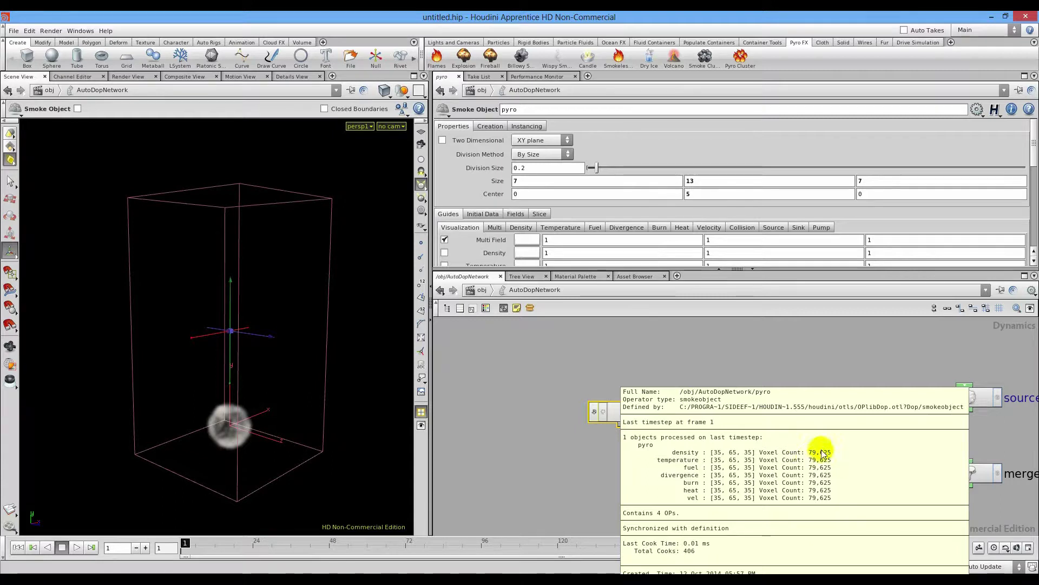
middle_drag(818, 459, 800, 448)
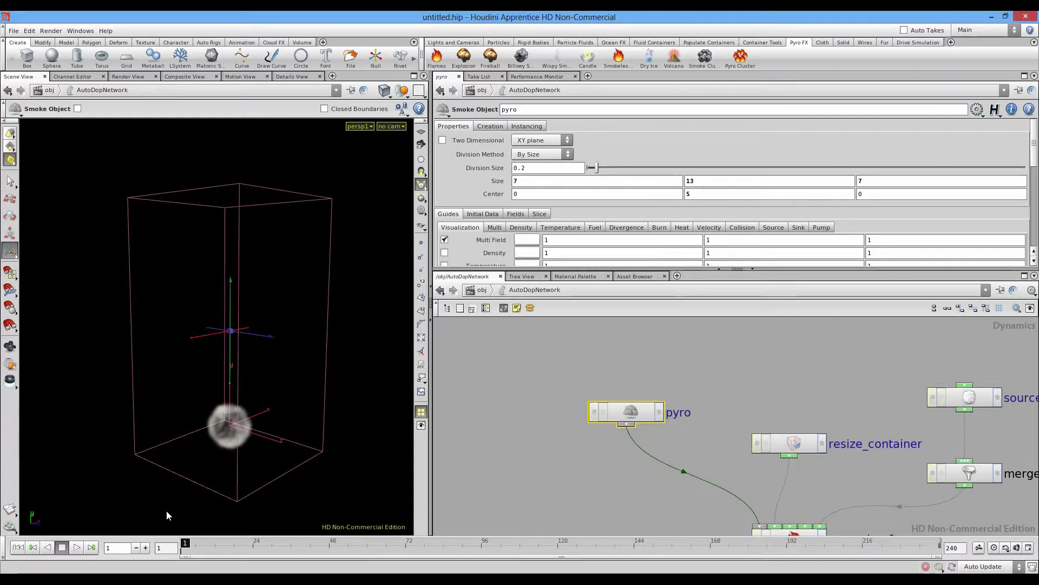
Play the three-dimensional flame simulation, rewind it to frame 1 and set the pyro Division Size to 0.1
drag(216, 484, 138, 531)
click(76, 547)
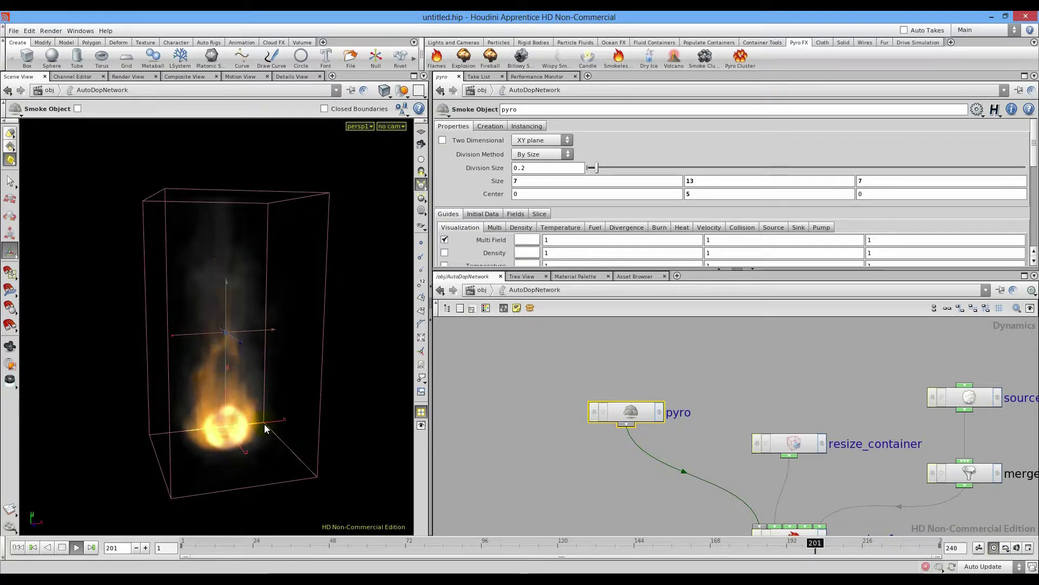
click(531, 409)
click(62, 547)
click(16, 548)
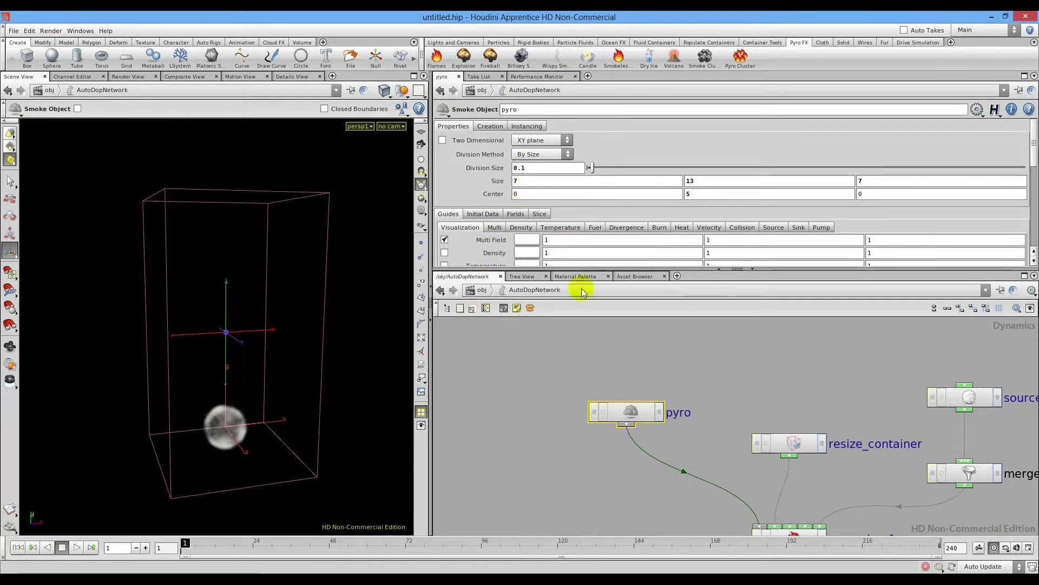
Check the voxel counts at the finer Division Size and play the simulation to frame 79
middle_drag(631, 414, 836, 458)
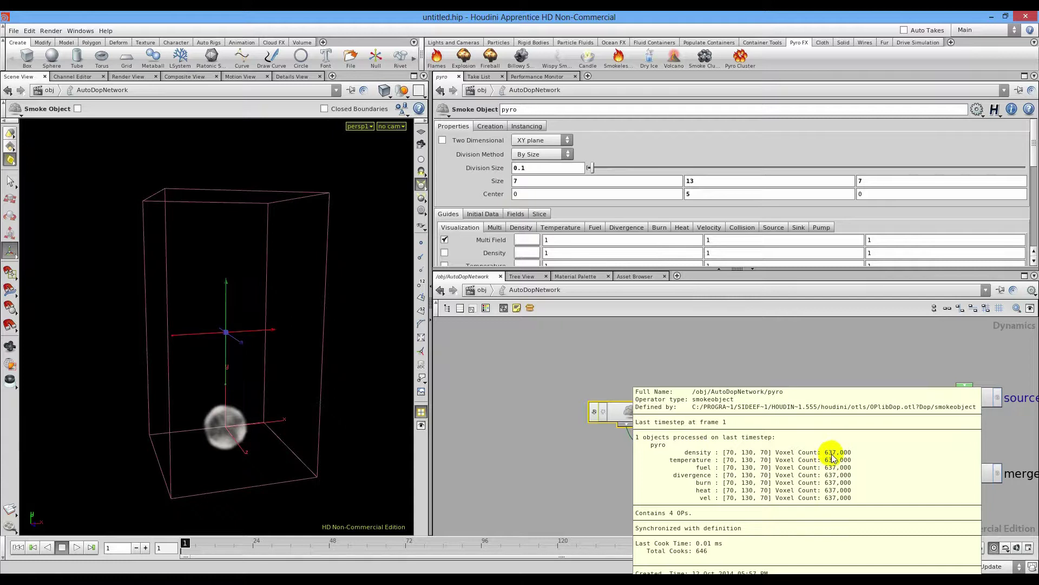
middle_drag(832, 458, 801, 456)
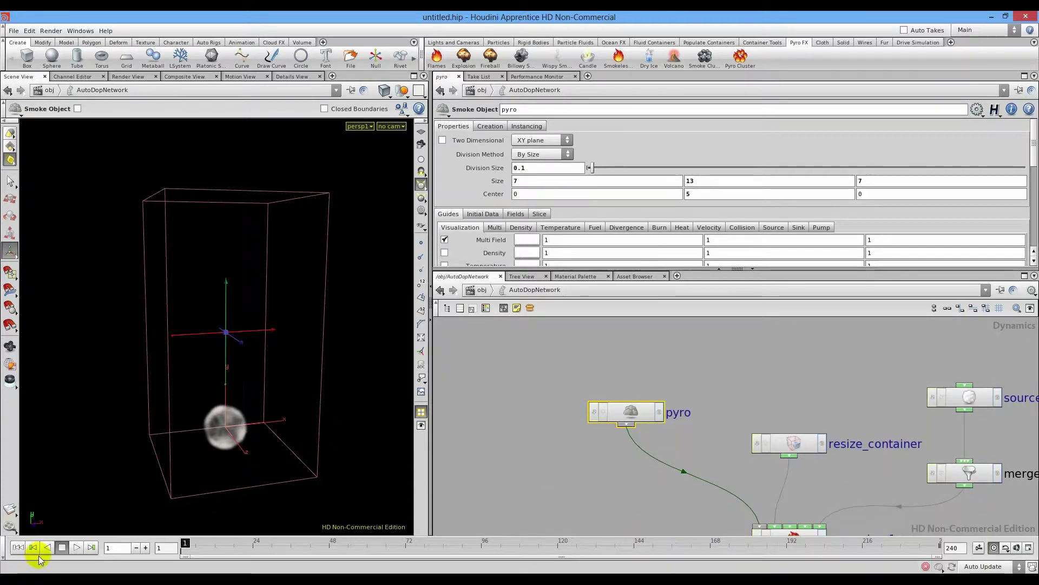
click(76, 547)
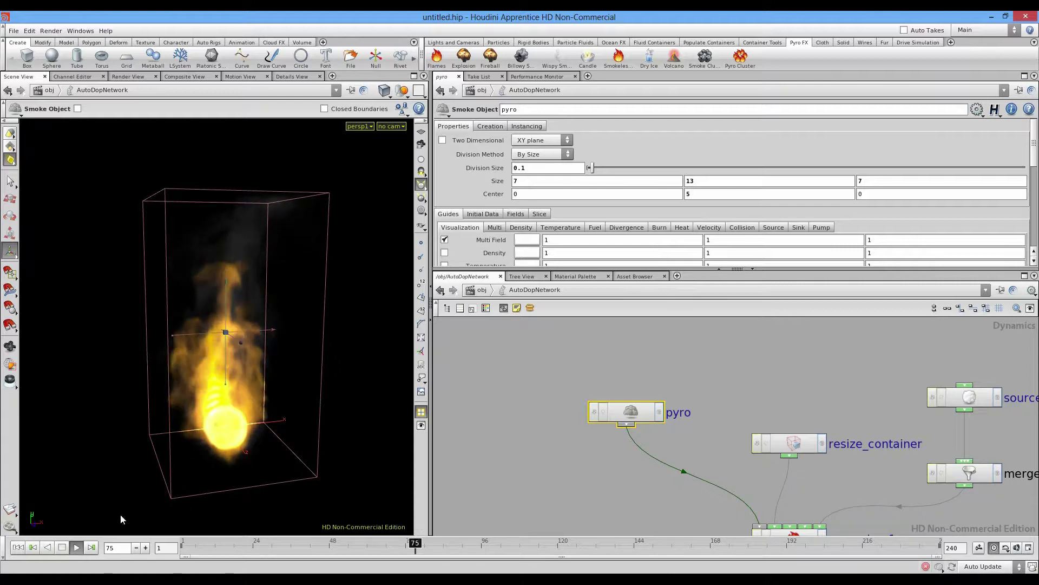
click(61, 547)
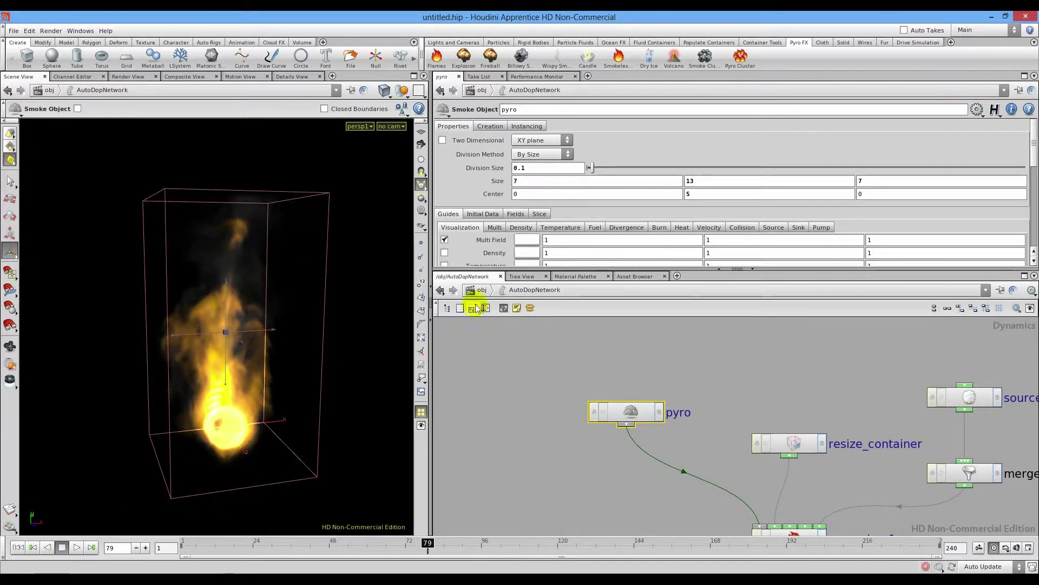
Create a second sphere at object level and move it along X to about -6.11, beside the flame
key(u)
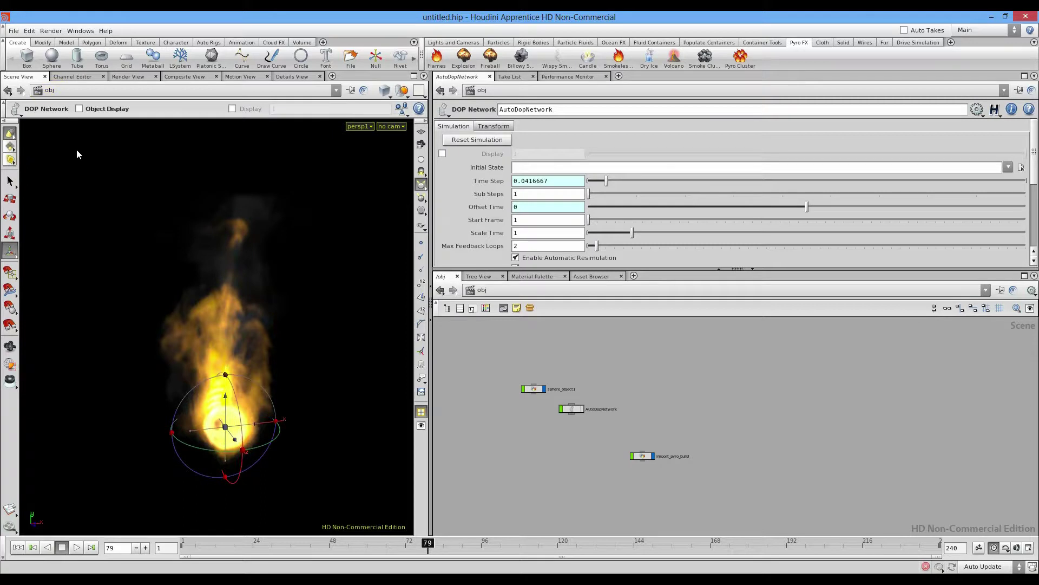
click(52, 56)
key(Return)
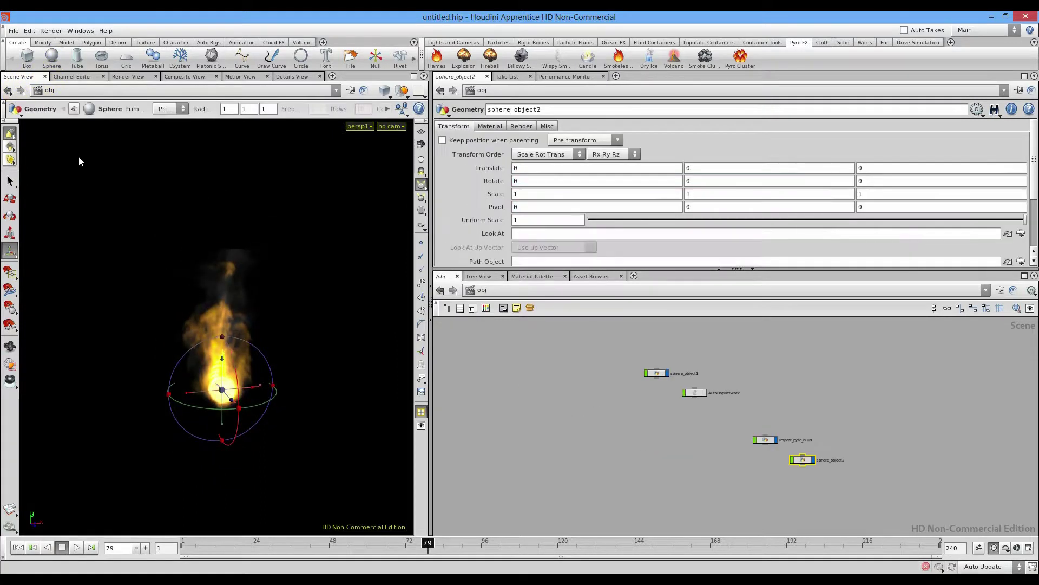
drag(198, 391, 116, 399)
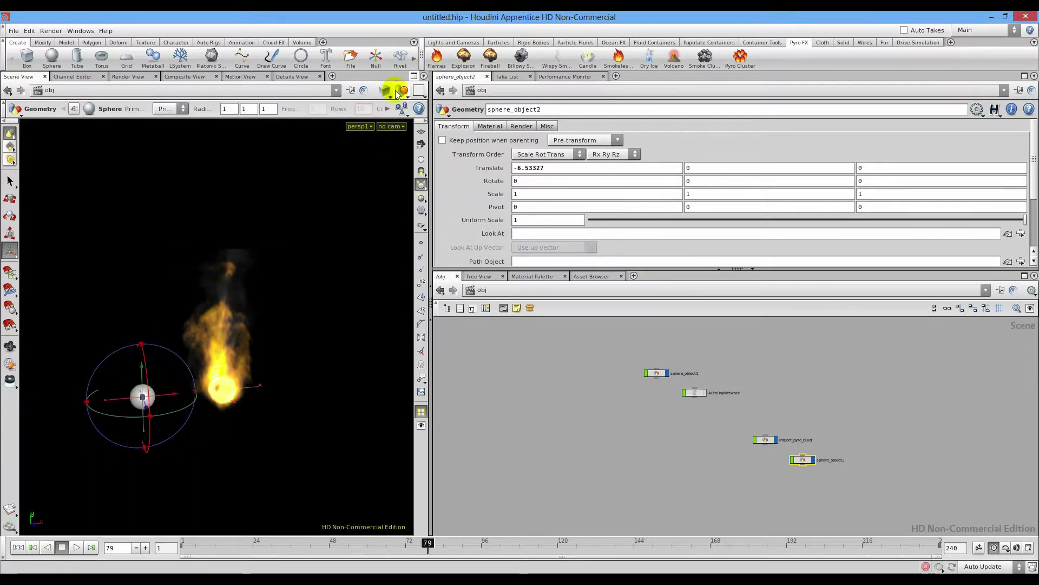
key(ctrl+z)
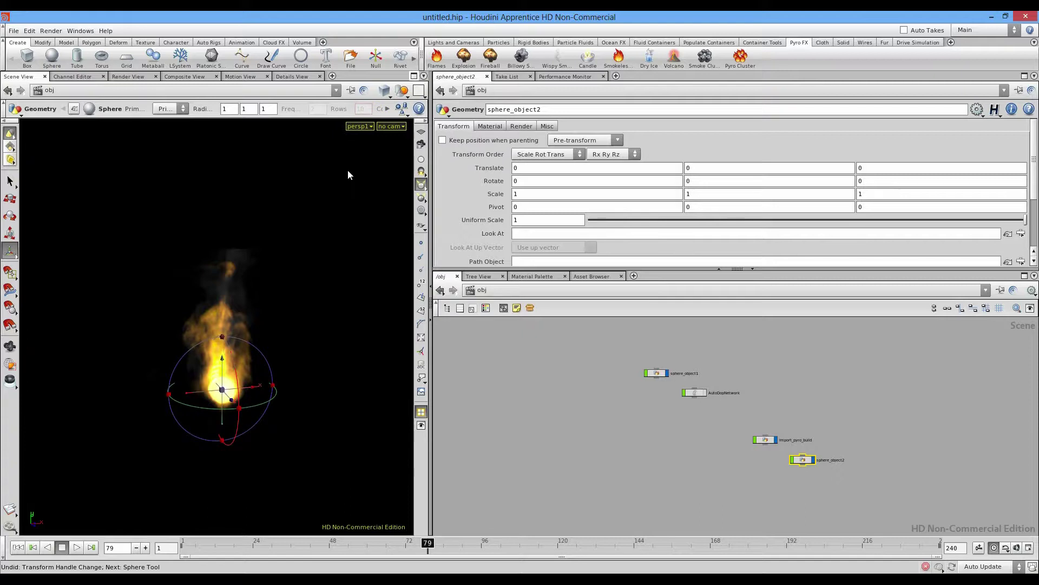
drag(258, 386, 182, 385)
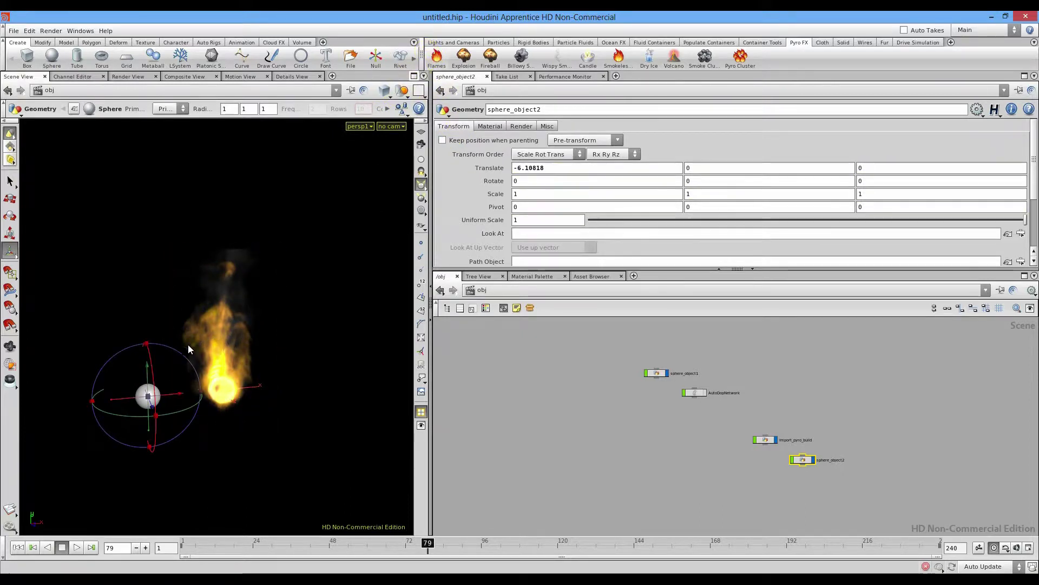
Add flames to the second sphere and play both simulations to frame 21
click(77, 549)
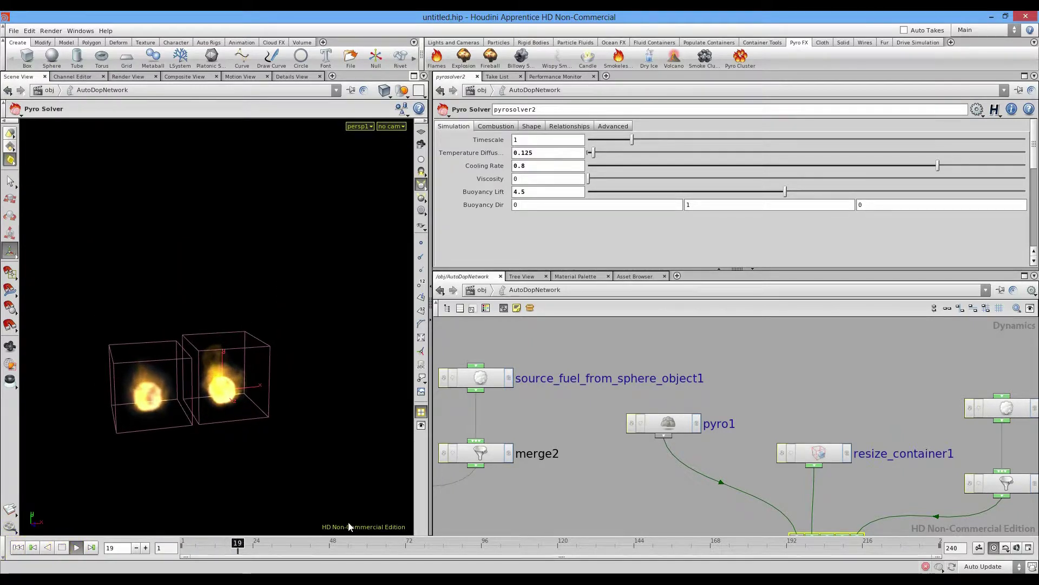
scroll(626, 492, down, 5)
middle_drag(605, 504, 658, 414)
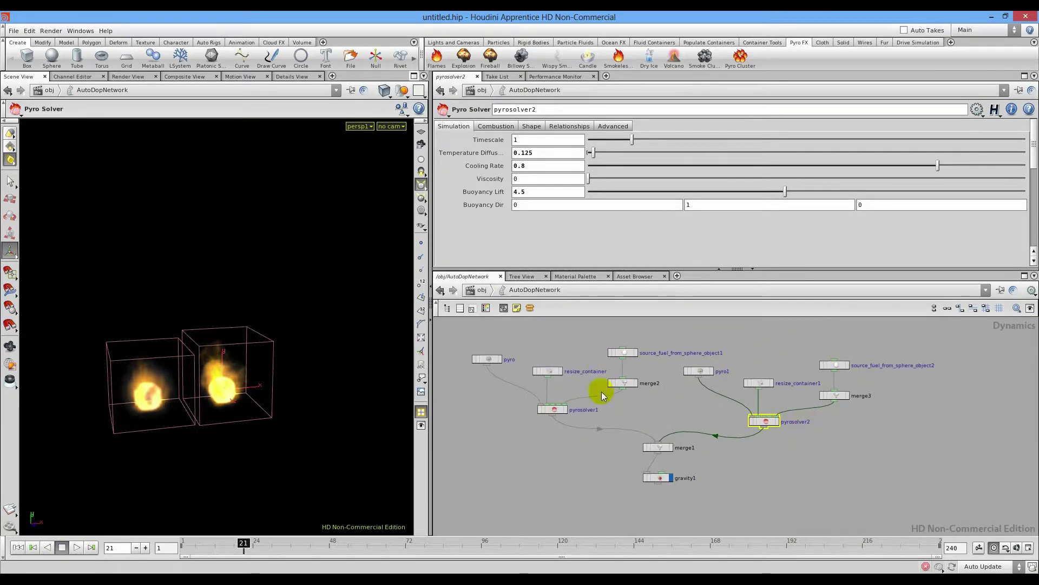
Move the first flame's five nodes, including pyrosolver1, away from the pyrosolver2 group to separate the two setups
drag(640, 421, 642, 416)
drag(622, 383, 552, 381)
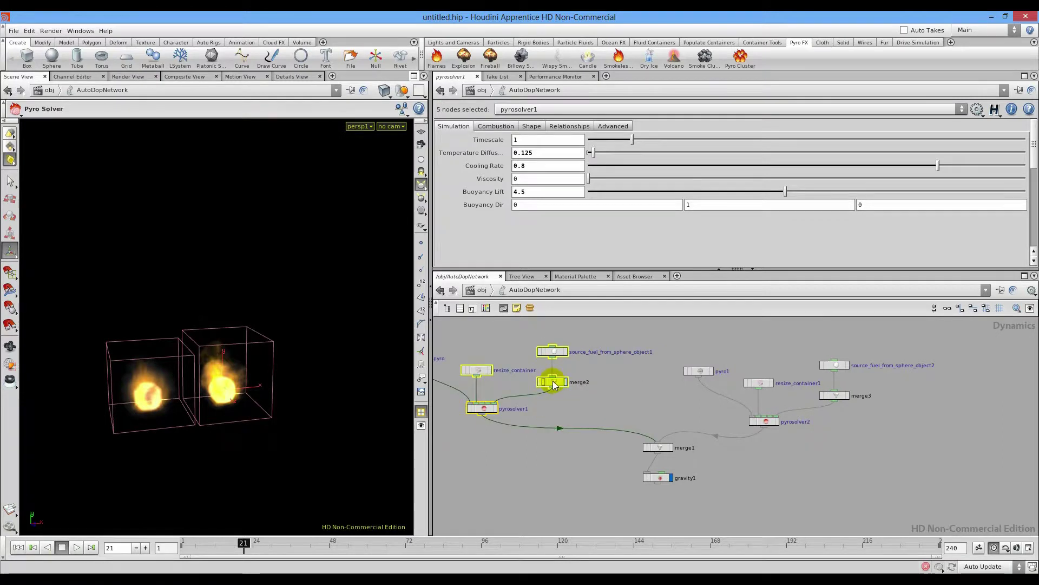
click(621, 409)
drag(683, 345, 887, 436)
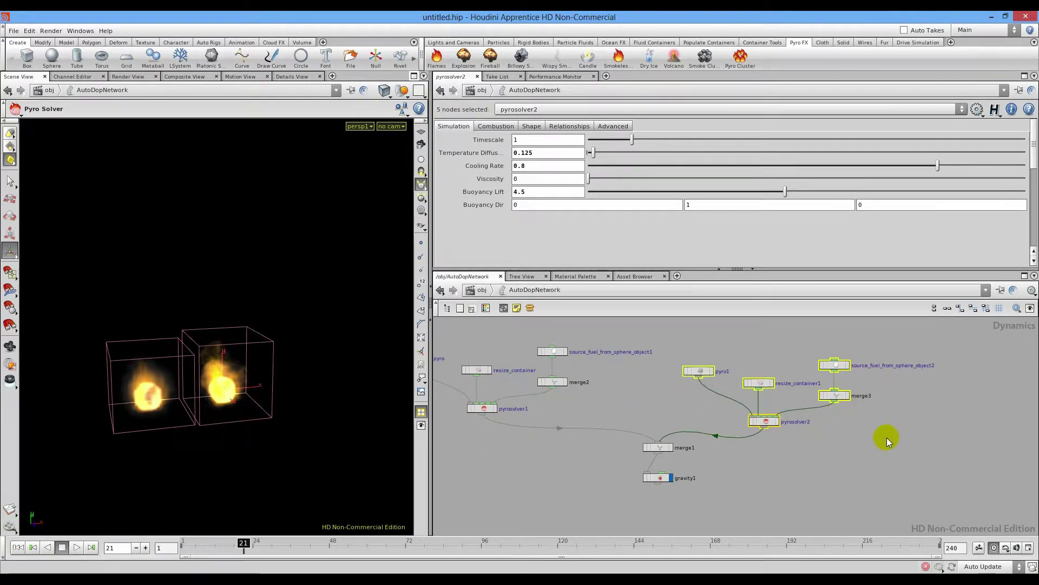
click(628, 419)
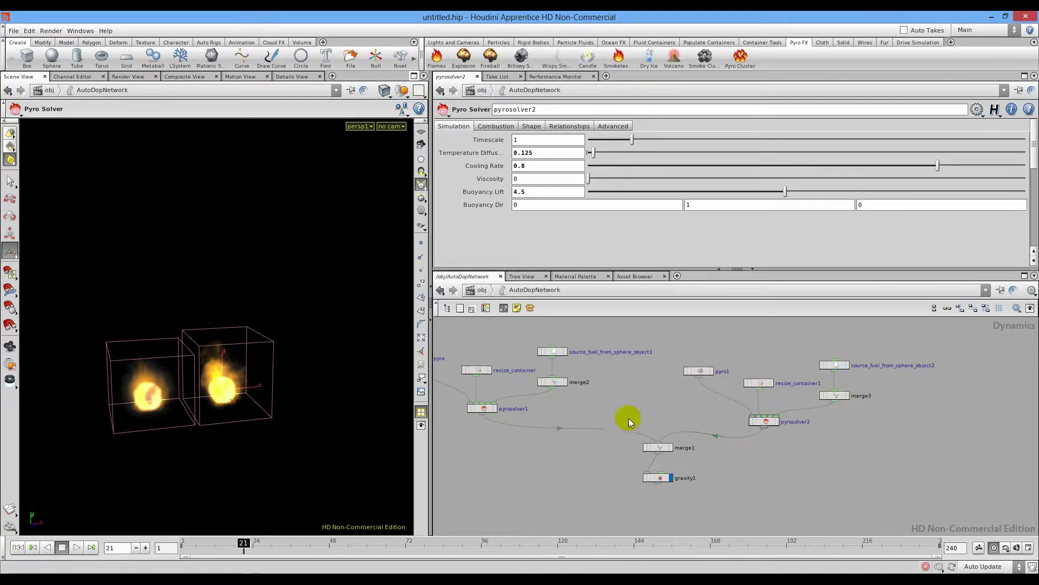
Review the parameters of the pyro1 and pyro smoke objects
click(706, 371)
middle_drag(592, 387, 684, 387)
click(508, 359)
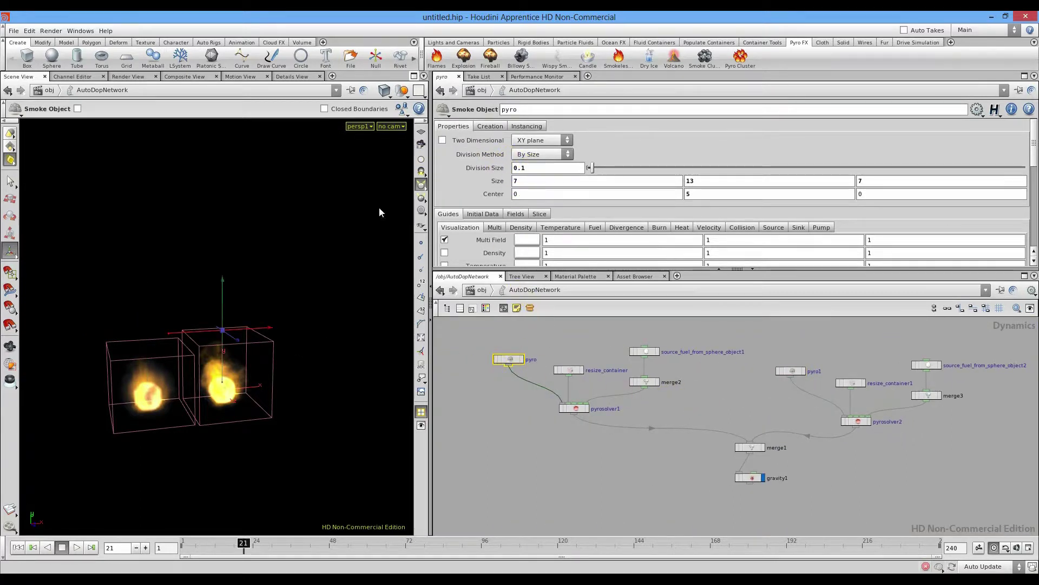
Frame both flames side by side at close range in the viewport and resume playing the simulation
alt+drag(214, 445, 130, 448)
alt+right_drag(130, 448, 276, 444)
alt+middle_drag(291, 427, 348, 359)
alt+drag(348, 360, 308, 397)
key(Return)
key(Escape)
drag(127, 469, 128, 364)
drag(250, 364, 232, 379)
key(Return)
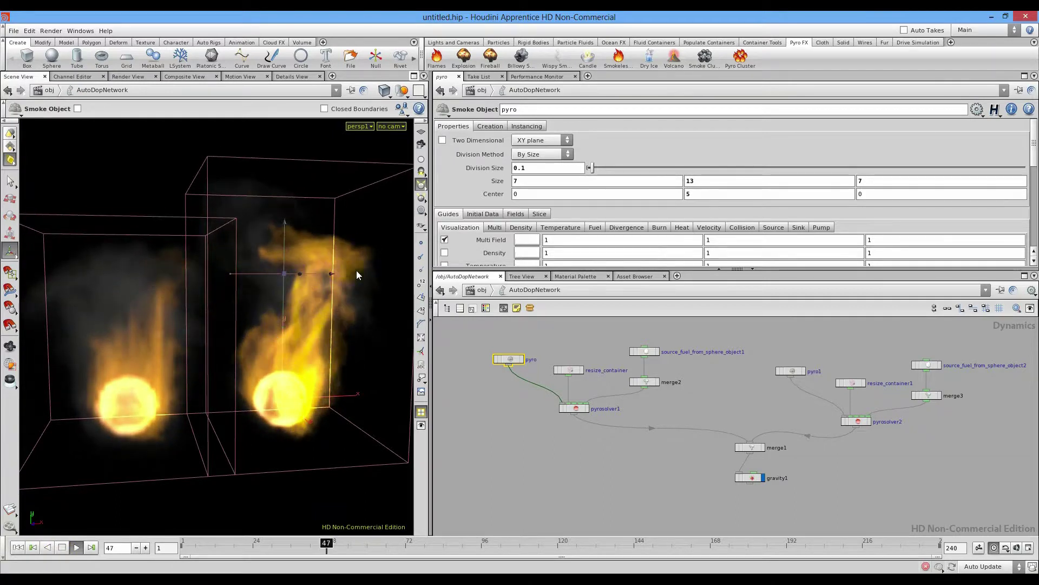
Compare the two flames' detail at their different Division Sizes, stop at frame 76 and rewind to frame 1
click(448, 228)
click(521, 168)
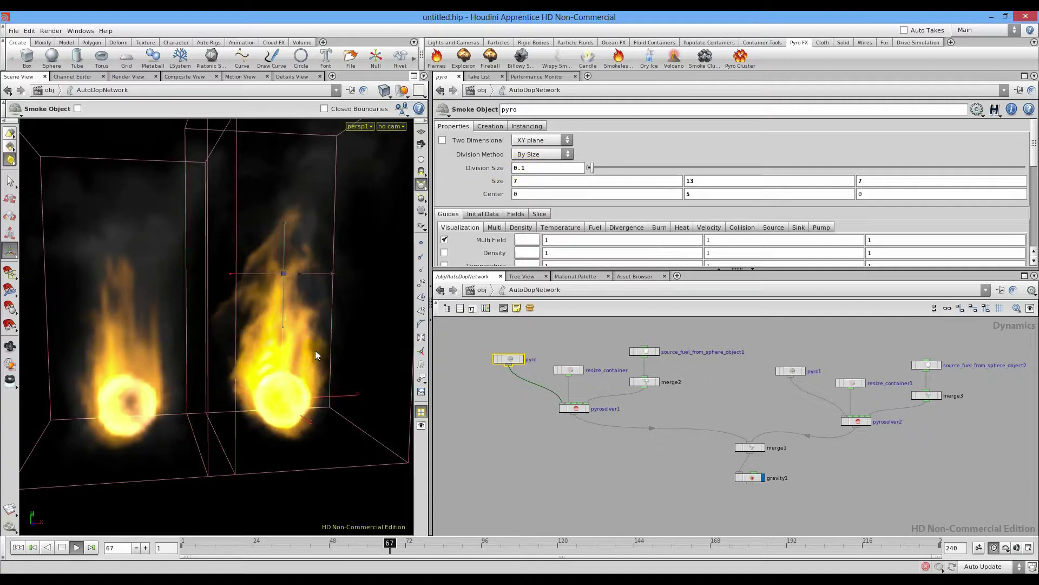
click(62, 547)
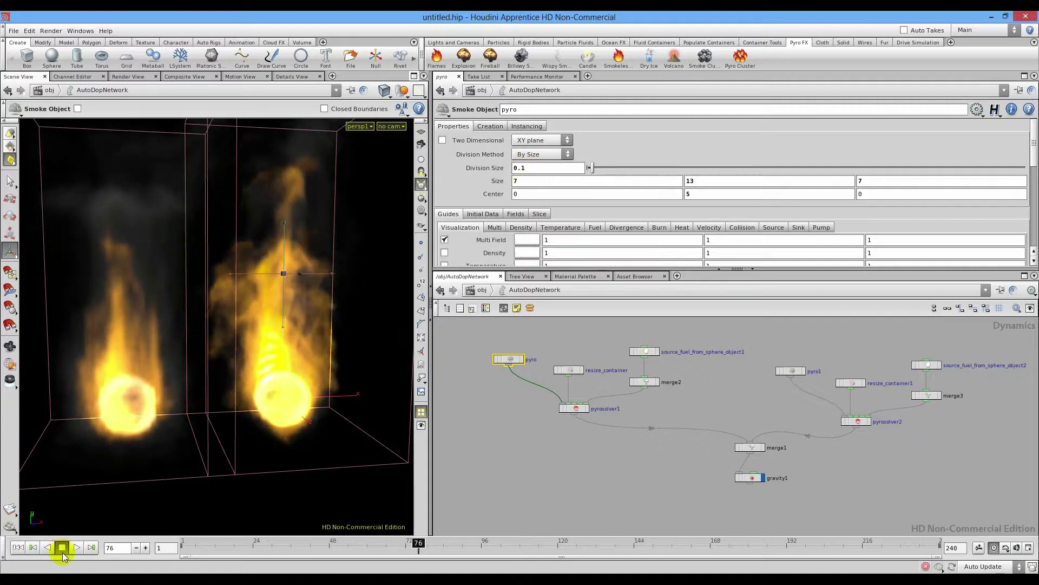
click(16, 548)
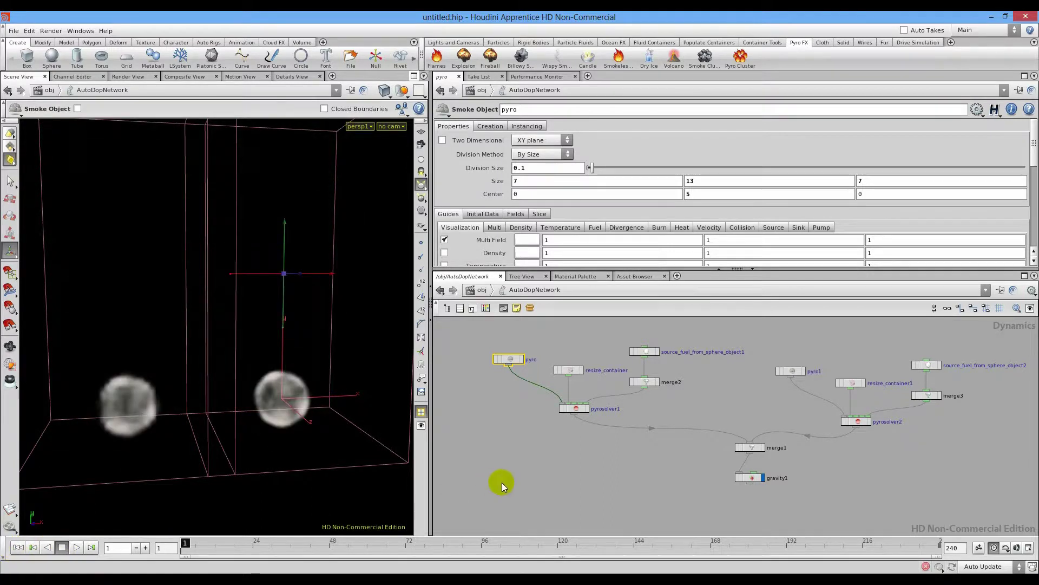
Turn on the Two Dimensional option in the XY plane for both the pyro and pyro1 smoke objects
click(510, 359)
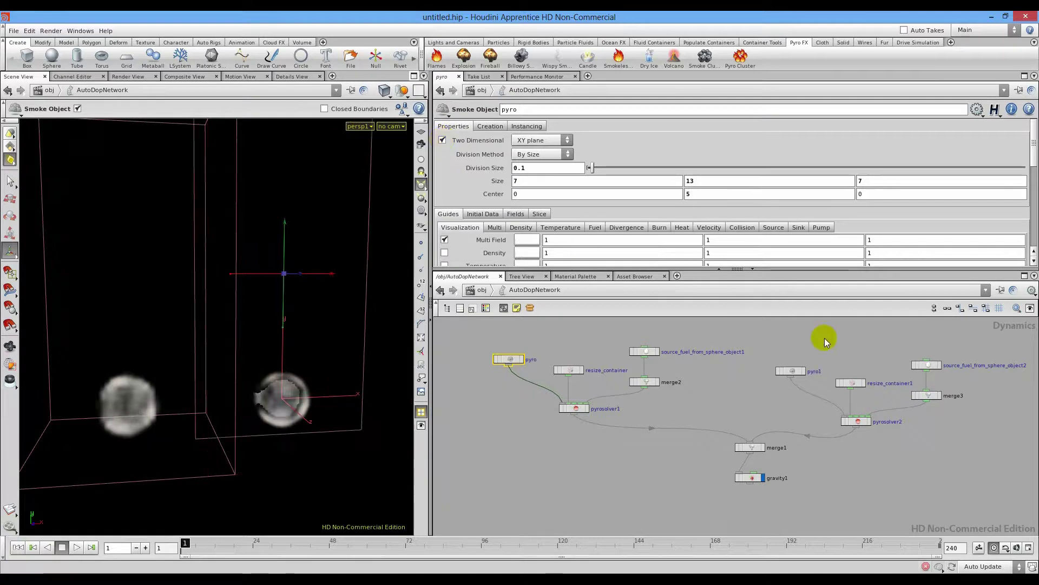
click(789, 371)
click(545, 170)
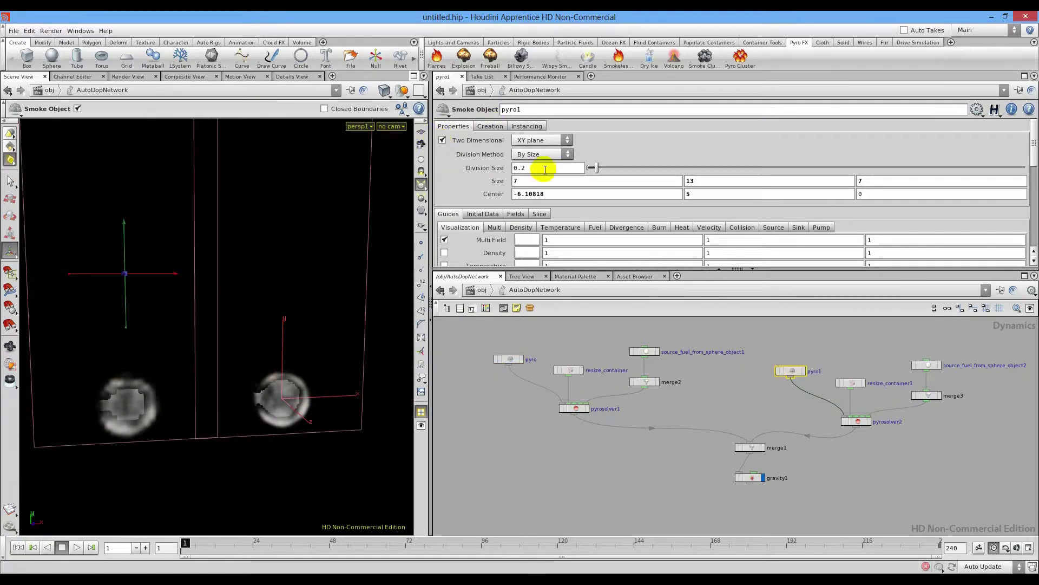
Set the pyro object's Division Size to 0.2, play the simulation and stop it at frame 51
click(509, 357)
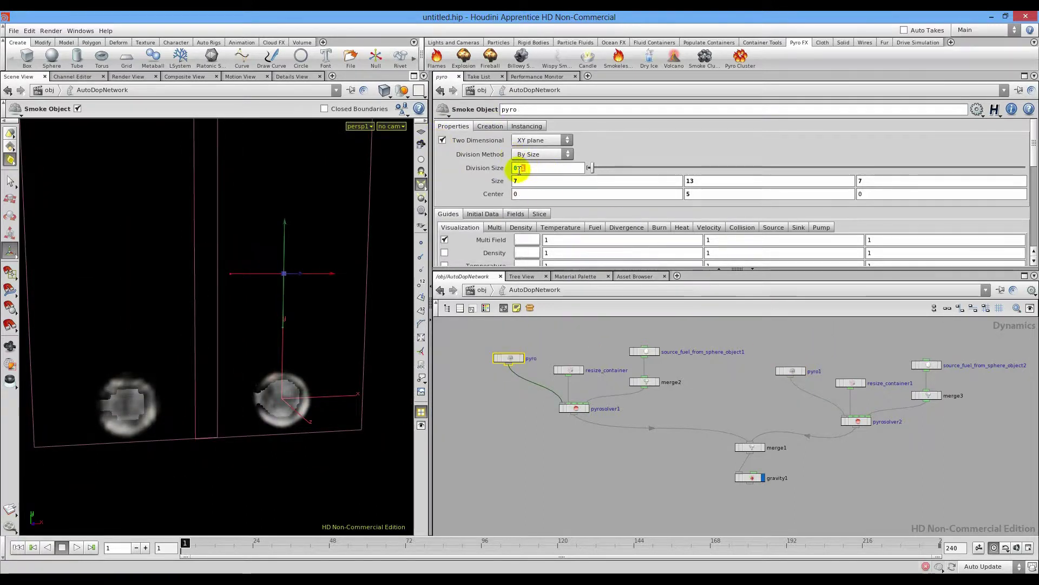
click(510, 414)
key(Escape)
drag(325, 392, 255, 458)
click(76, 548)
click(61, 548)
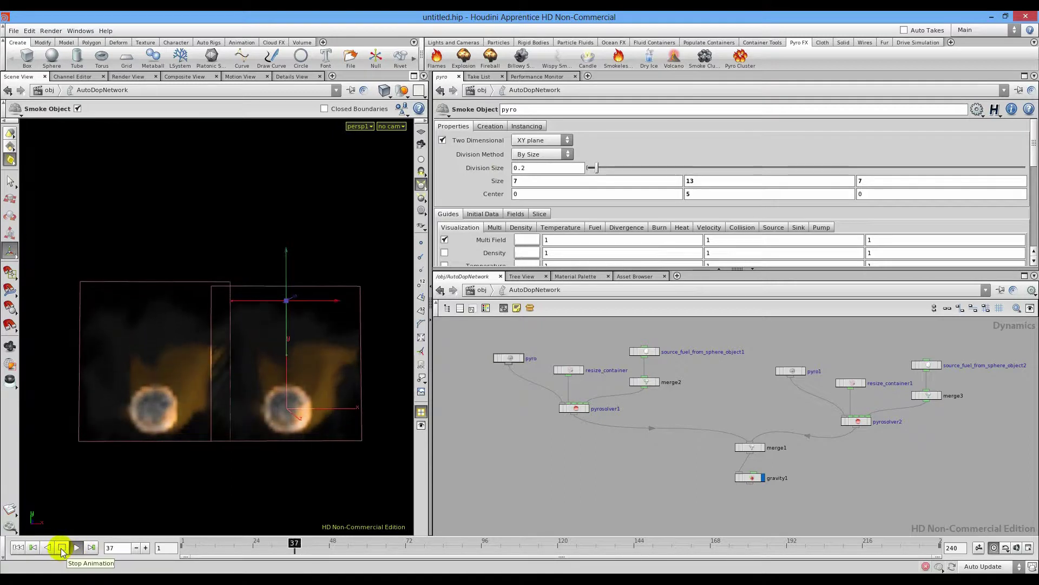
click(62, 548)
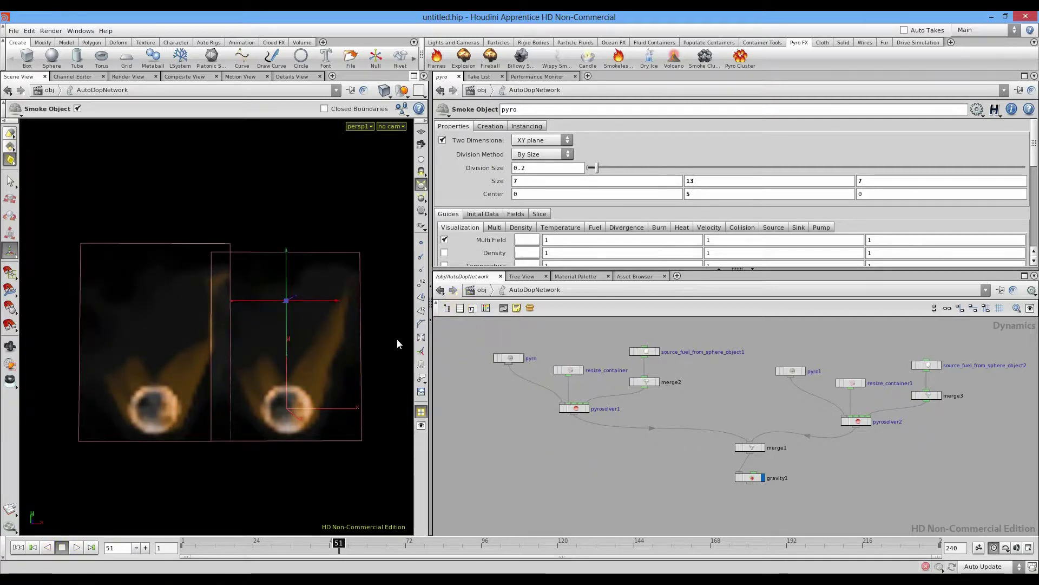
At the obj level, move sphere_object2 to about -7.3 in X, then replay the simulation and stop at frame 39
click(479, 290)
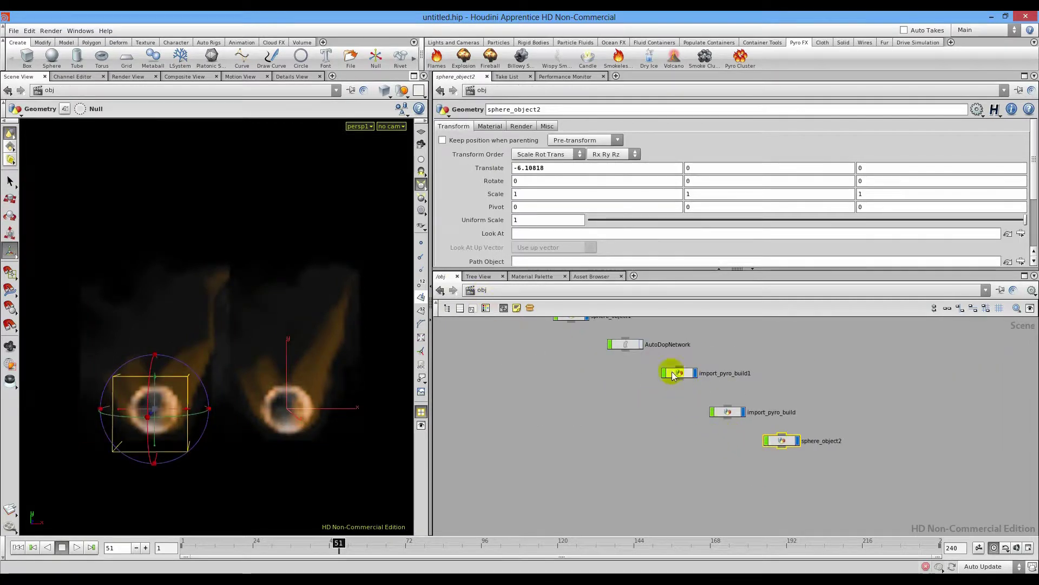
click(624, 345)
click(782, 440)
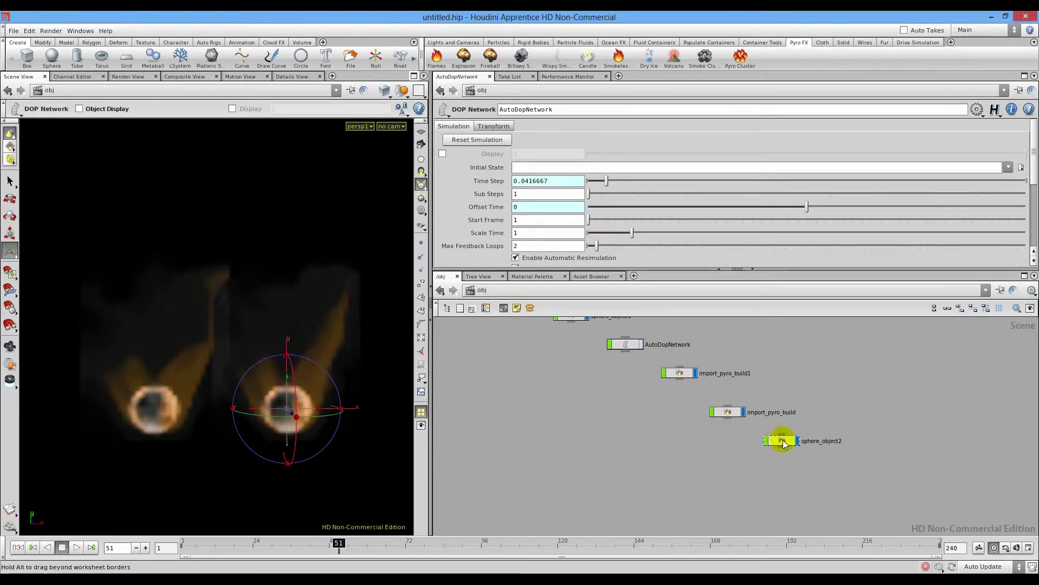
drag(186, 412, 161, 416)
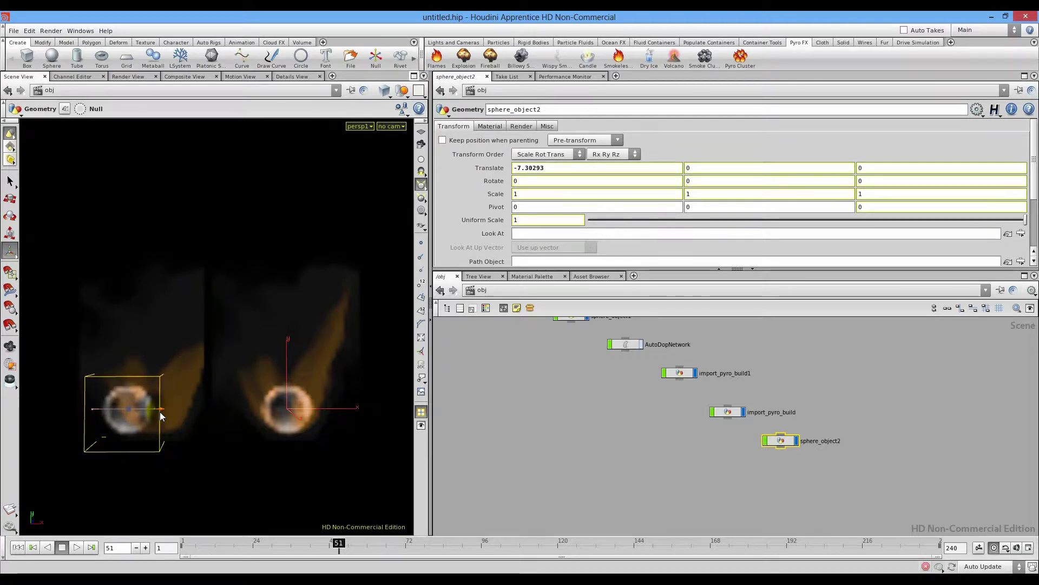
click(18, 548)
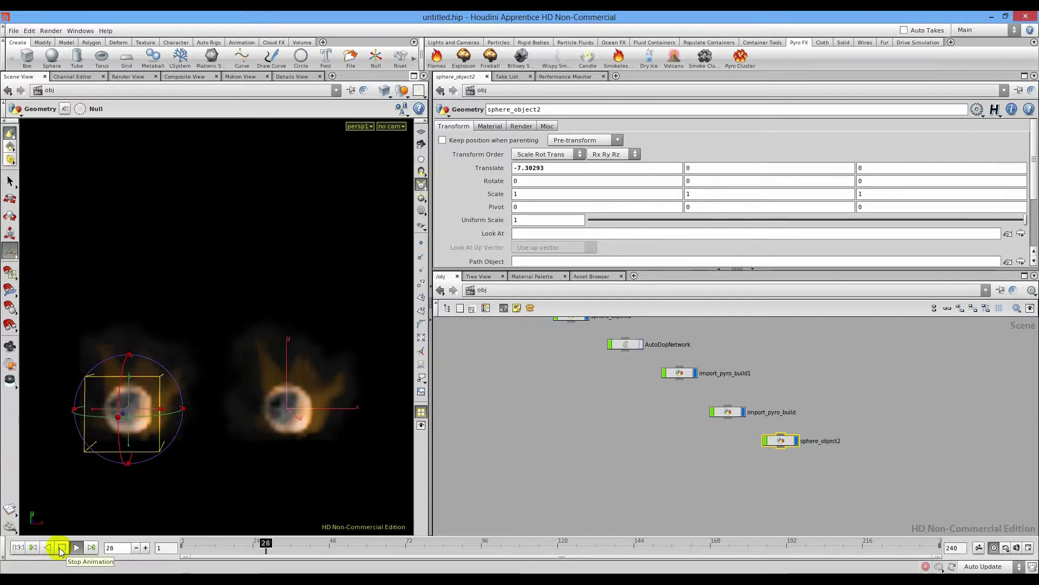
click(61, 547)
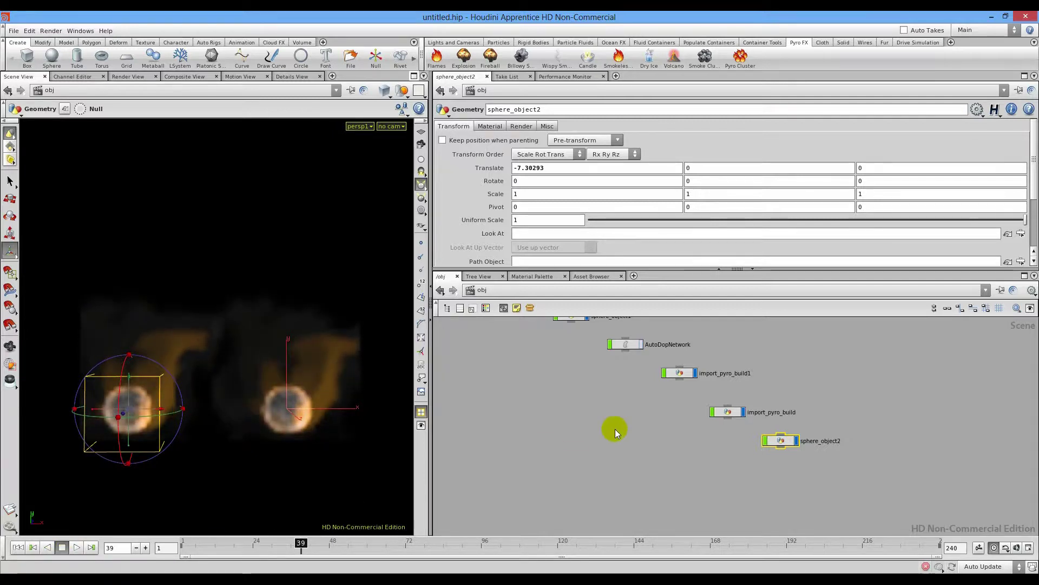
Return inside AutoDopNetwork and review the parameters of the pyrosolver1, resize_container and pyro nodes
click(621, 345)
double_click(611, 346)
alt+drag(183, 375, 137, 406)
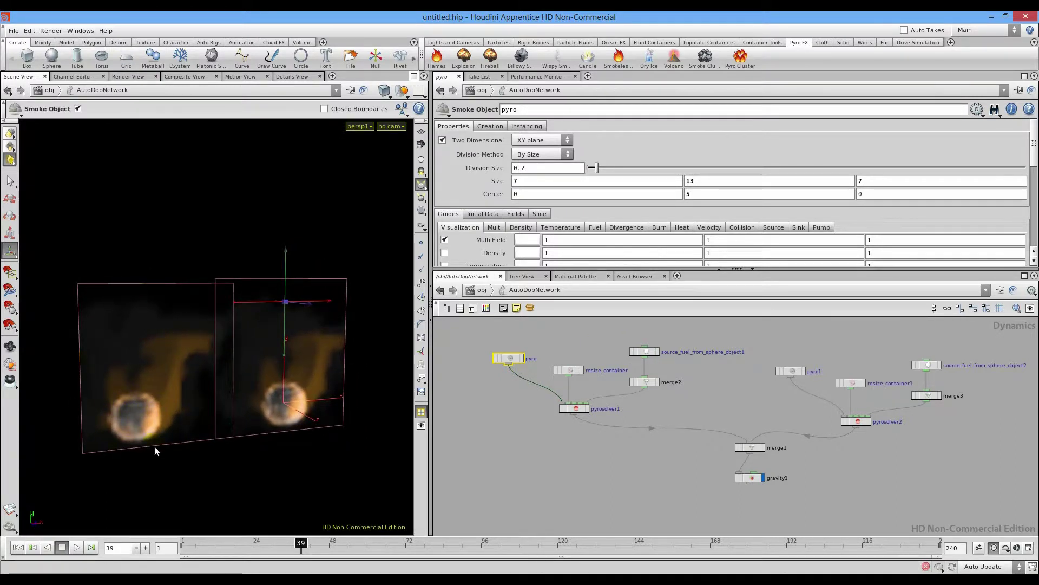
click(575, 410)
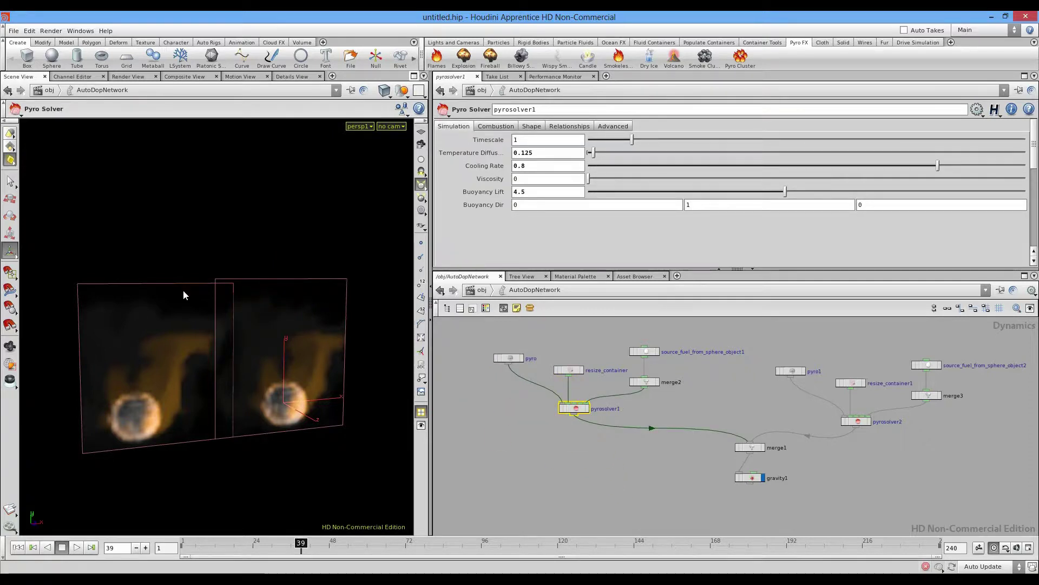
click(574, 370)
click(510, 358)
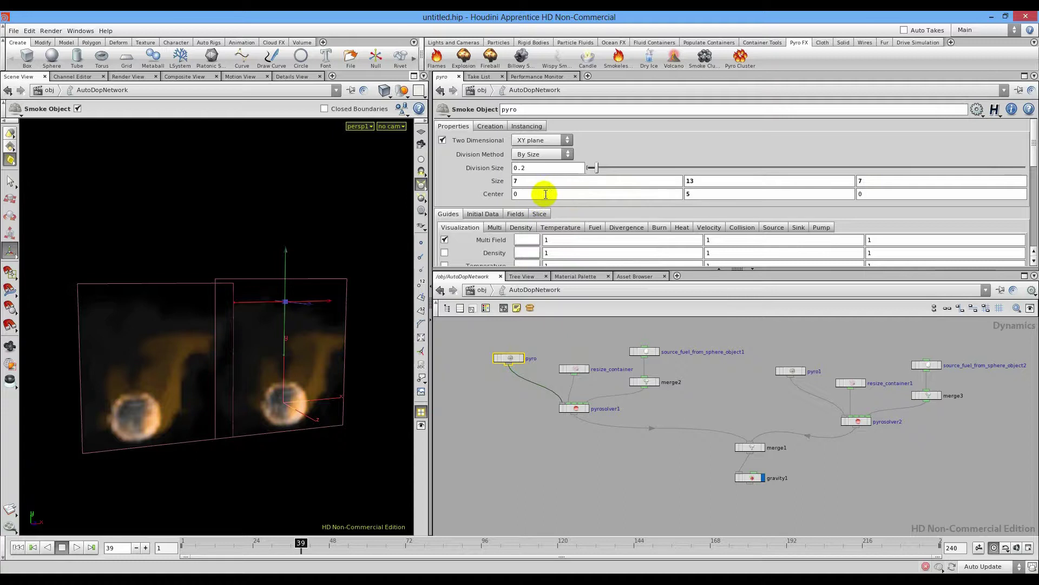
middle_drag(525, 195, 563, 175)
key(ctrl+z)
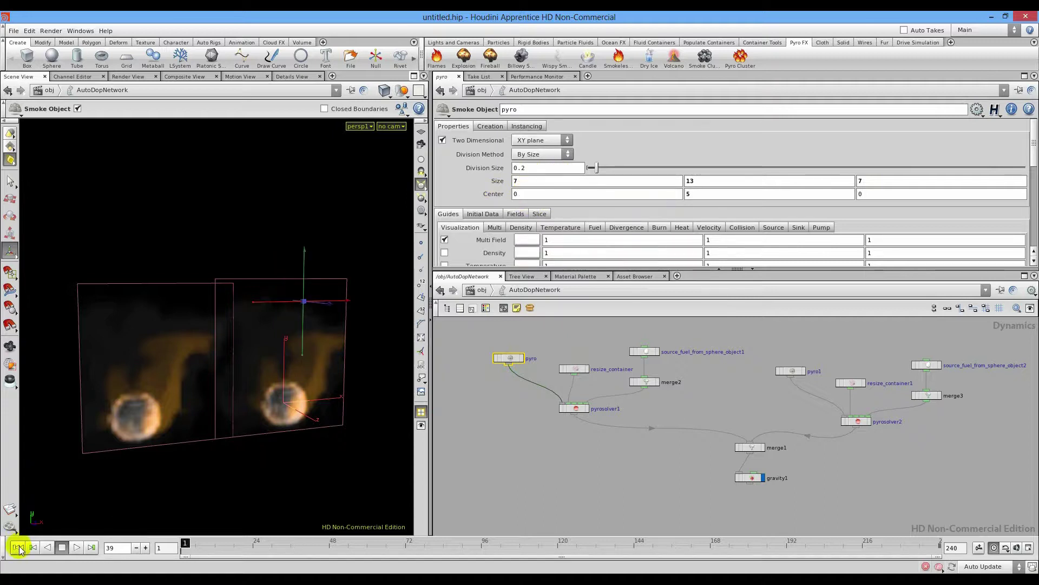
click(19, 549)
middle_drag(552, 194, 531, 197)
key(ctrl+z)
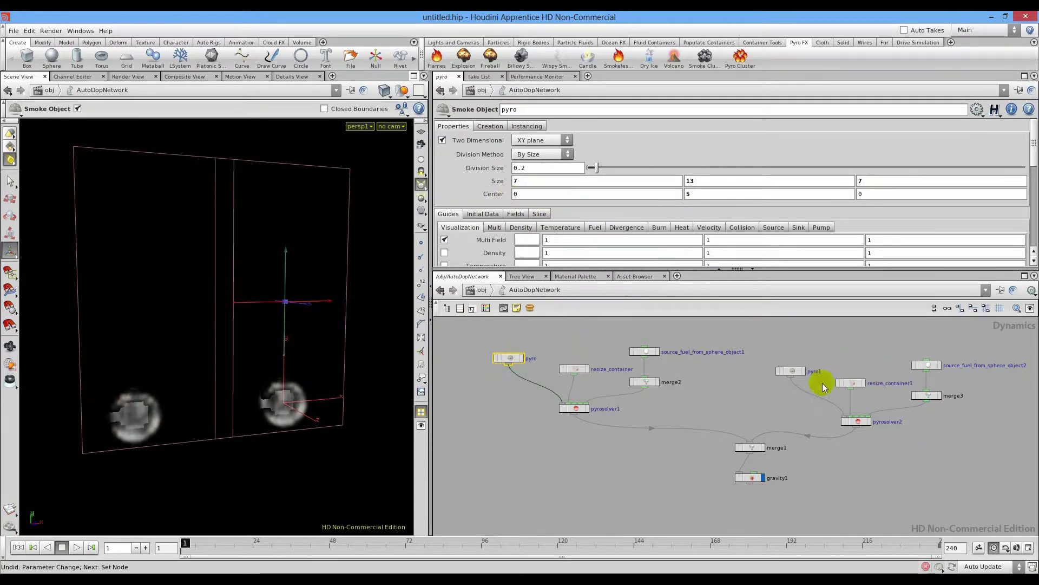
Shift the pyro1 smoke object's Center to about -8.1 in X
click(792, 372)
click(527, 185)
mouse_move(573, 193)
middle_down()
mouse_move(578, 169)
mouse_move(557, 169)
mouse_move(580, 169)
mouse_move(577, 192)
middle_up()
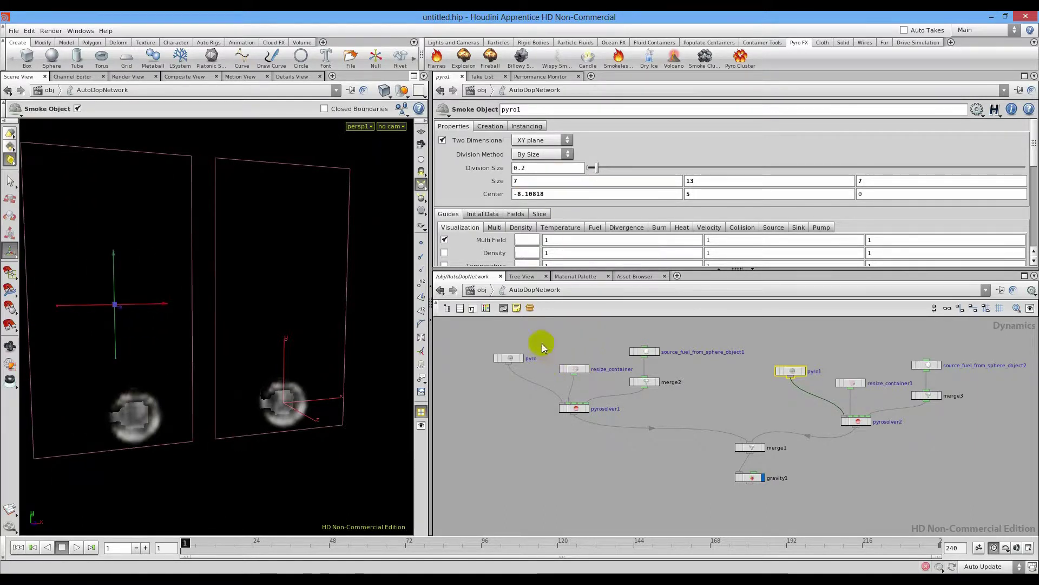
Move sphere_object2 at the obj level to about -7.8 in X so it sits nearer the middle of its container
click(479, 290)
click(783, 442)
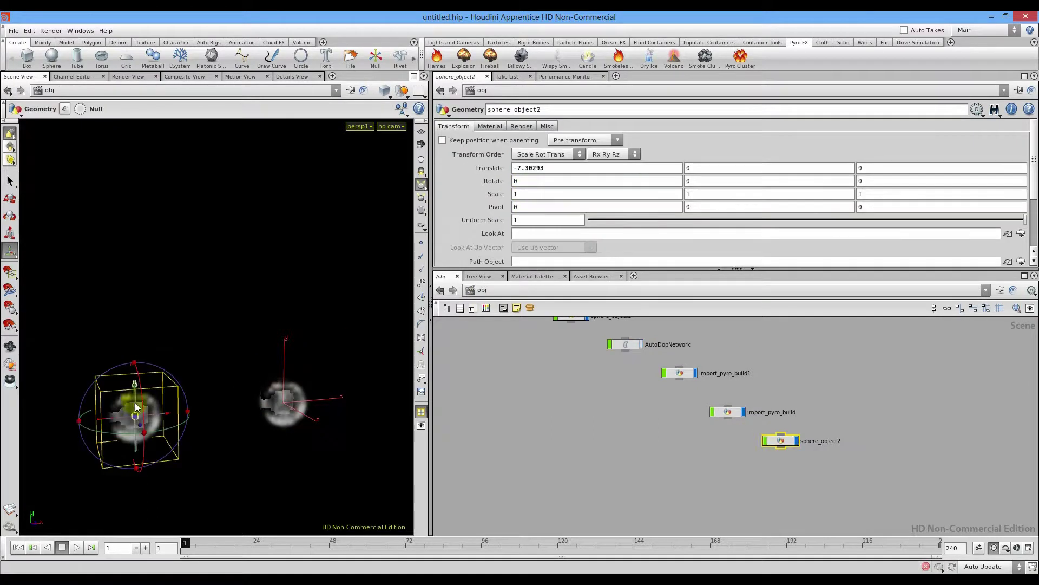
drag(165, 417, 149, 417)
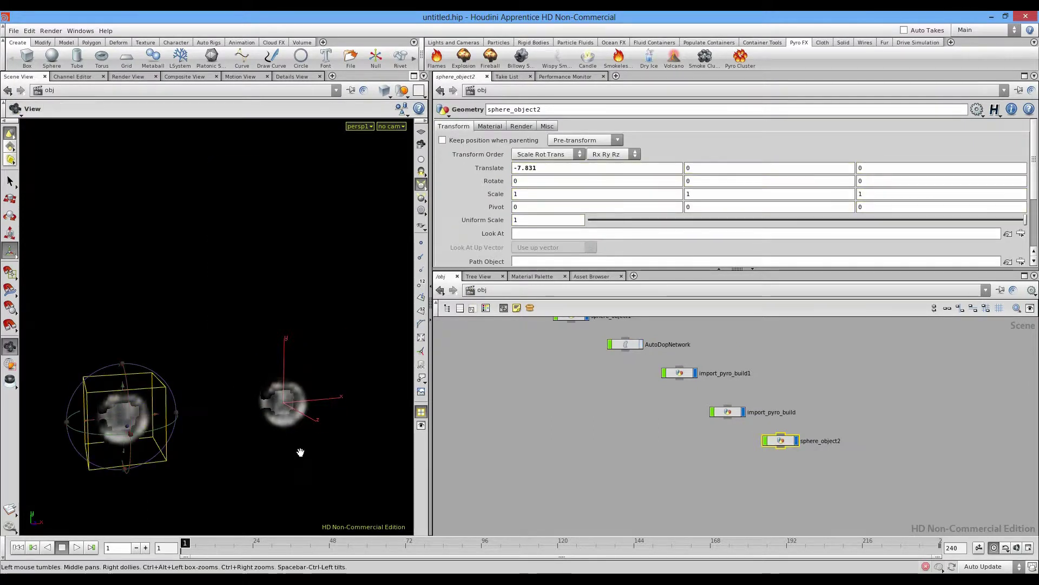
click(703, 397)
Reopen AutoDopNetwork, play the simulation with the two separated containers and rewind to frame 1
double_click(628, 349)
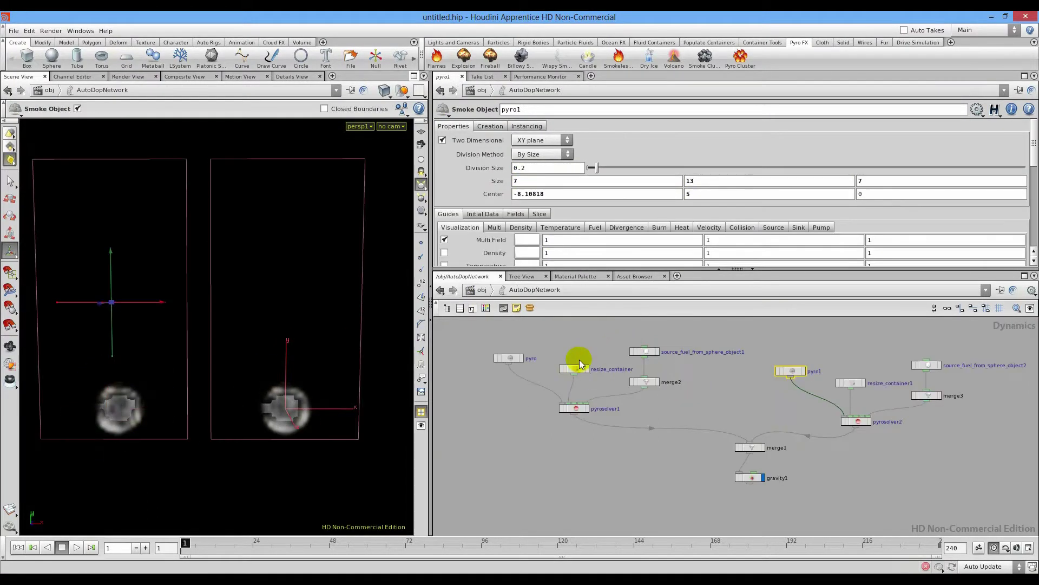
click(61, 548)
click(77, 547)
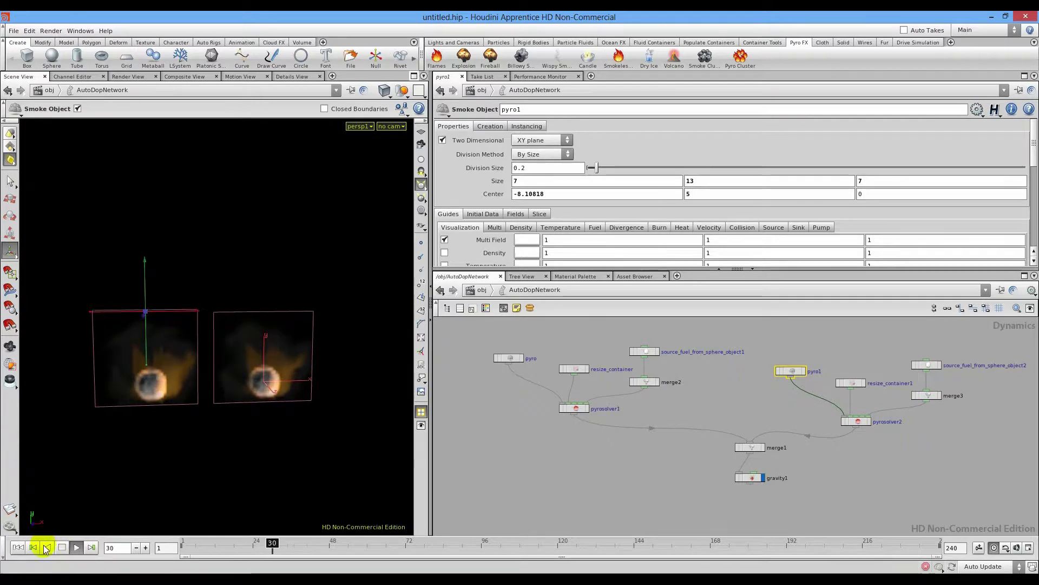
click(61, 548)
click(18, 548)
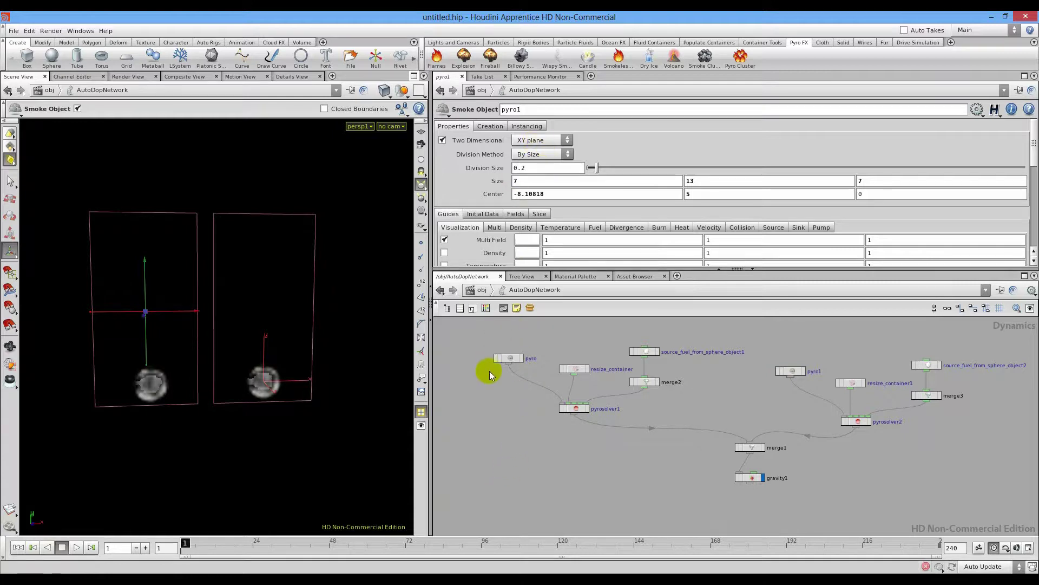
Try an X Size of 10 on the pyro smoke object and undo it
scroll(494, 399, up, 5)
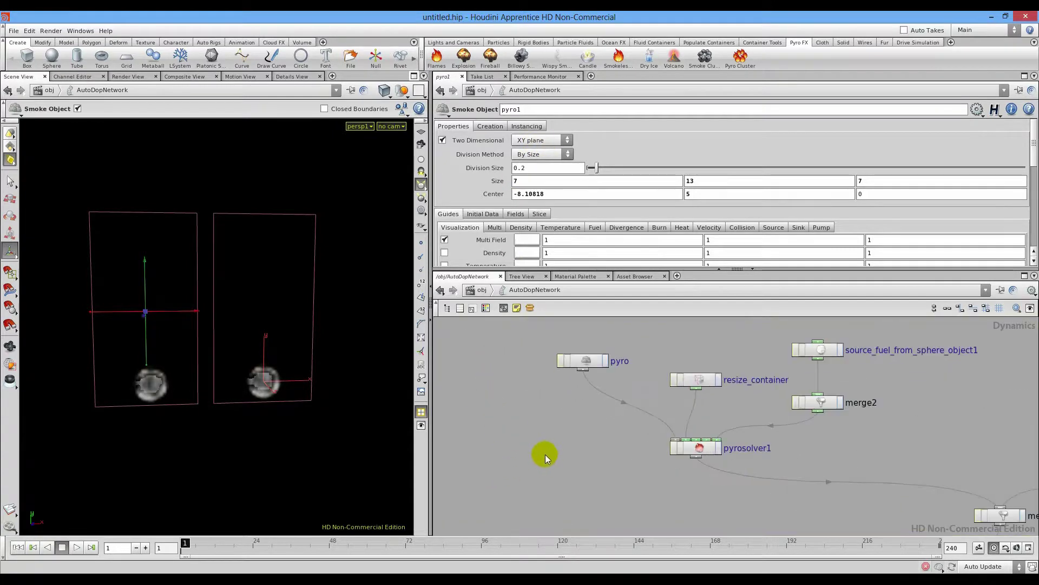
click(584, 366)
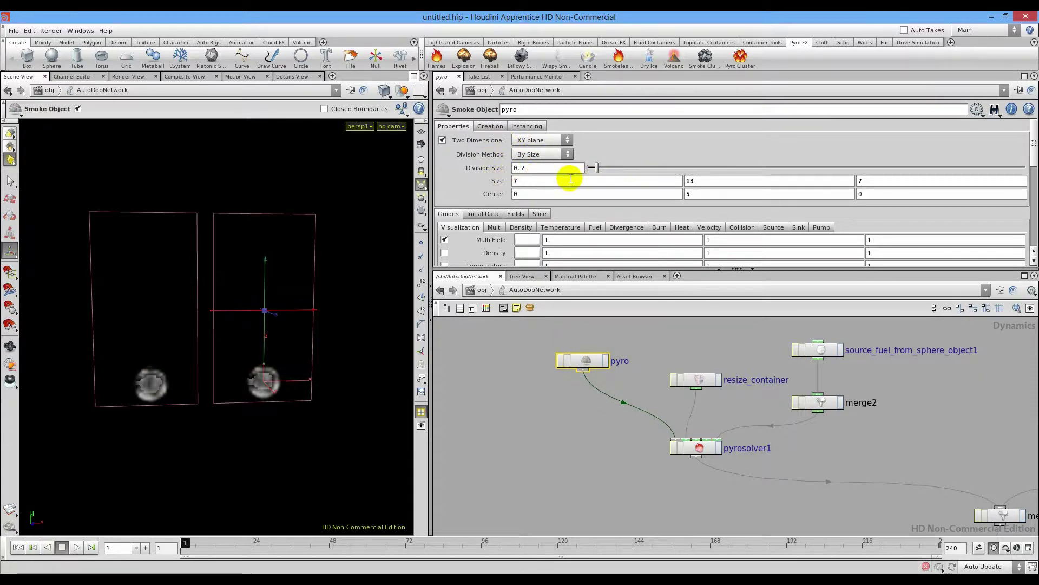
click(502, 185)
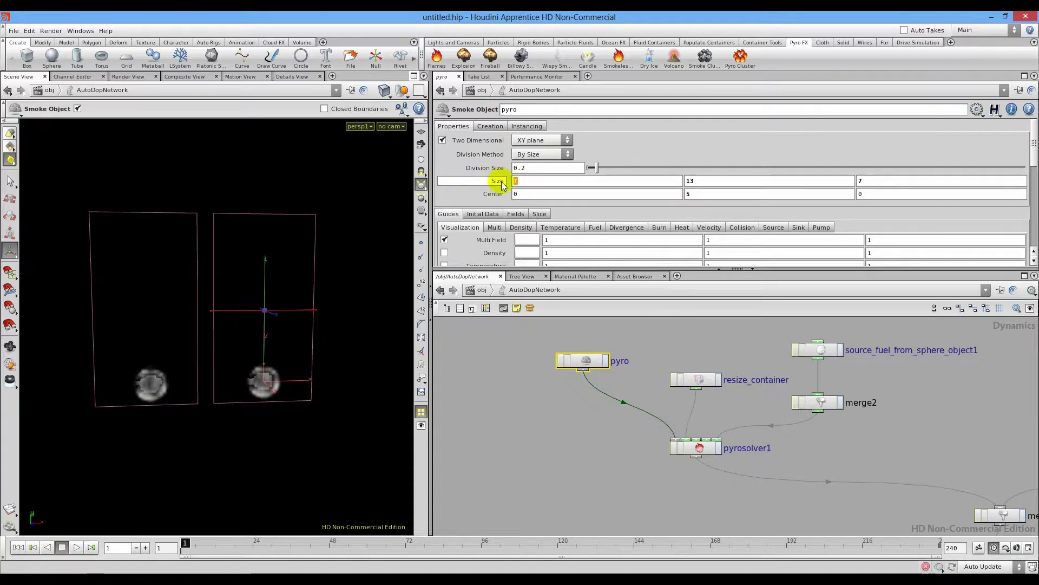
text(10)
key(Return)
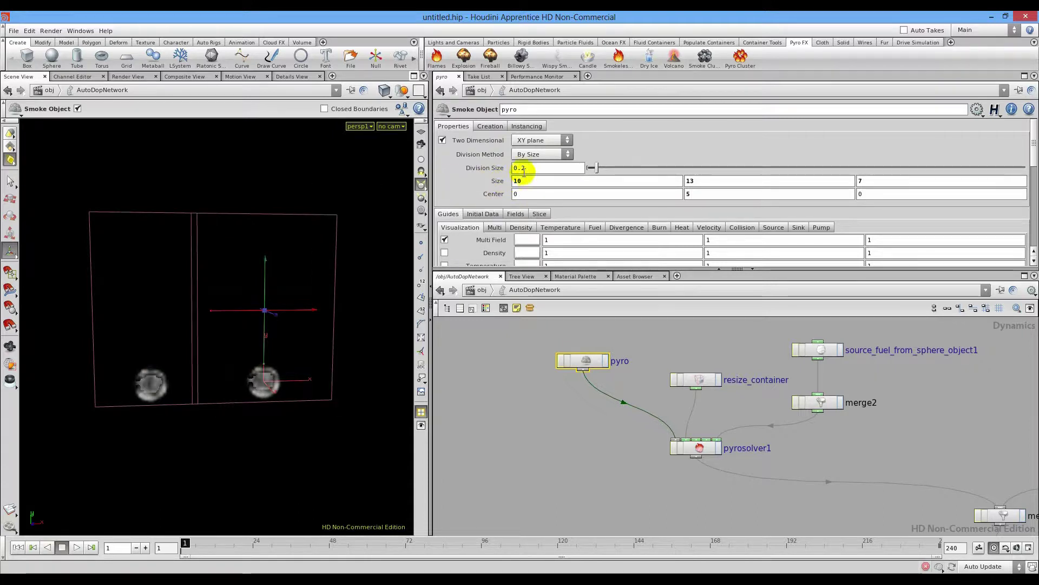
key(ctrl+z)
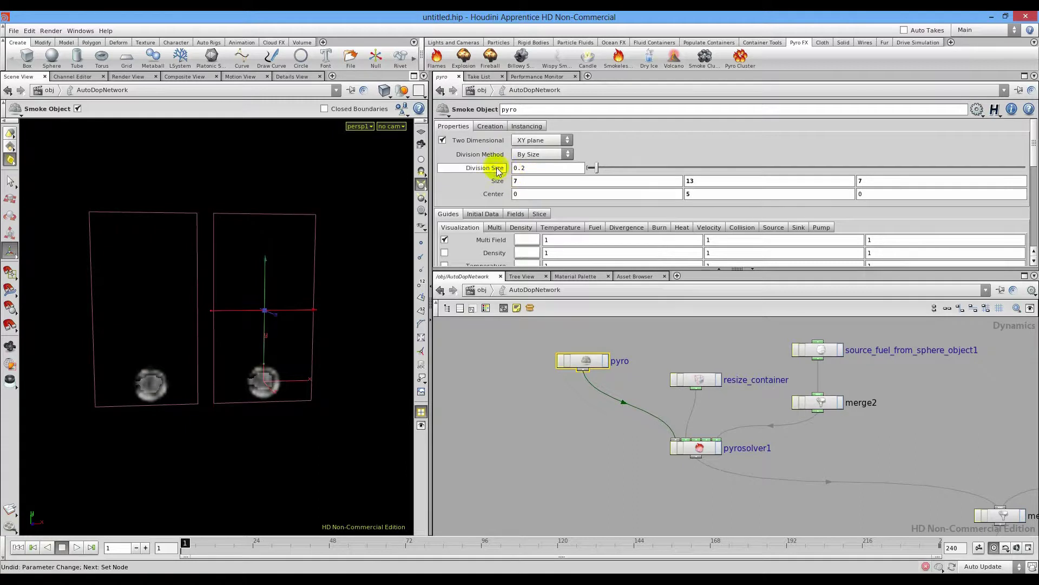
Enlarge the parameter area and bring the pyro object's Guides visualization options into view
scroll(484, 172, down, 4)
scroll(469, 176, up, 1)
scroll(469, 178, up, 2)
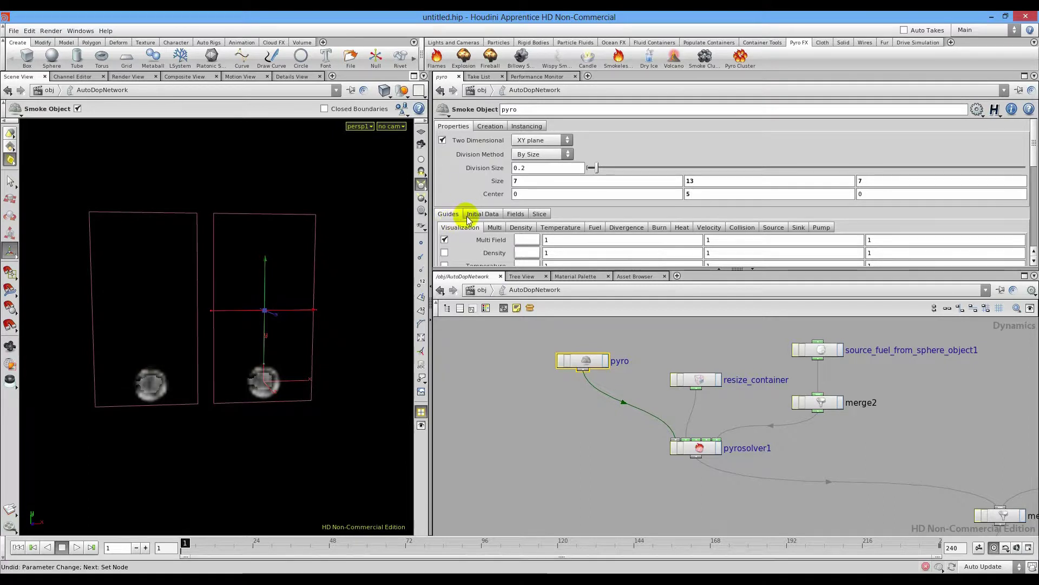
scroll(470, 215, down, 5)
drag(508, 269, 530, 315)
scroll(517, 271, down, 3)
scroll(502, 246, up, 2)
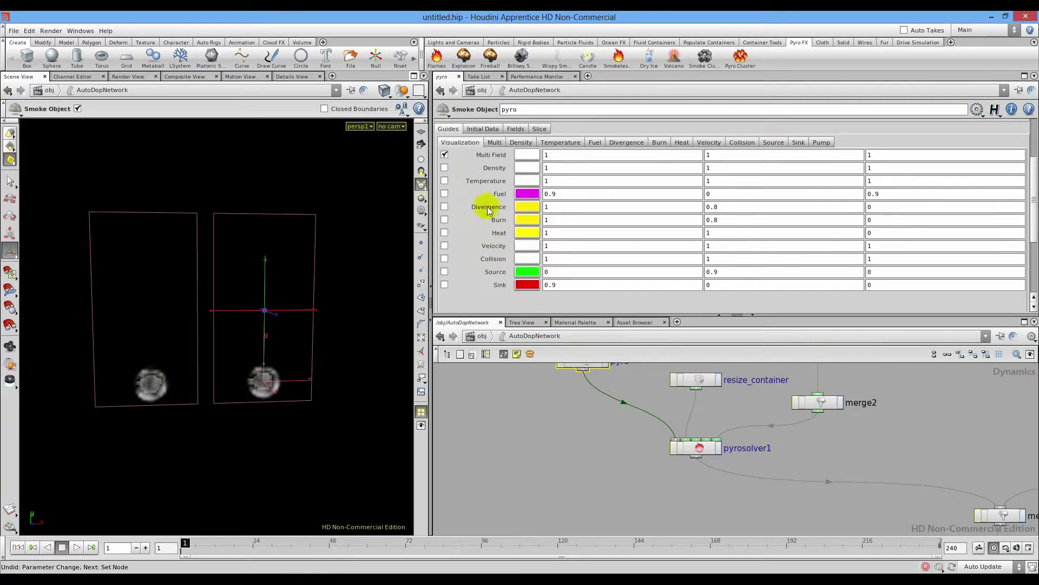
Switch the pyro object's guide visualization from Multi Field to Density and play the simulation to frame 134
click(444, 156)
click(445, 157)
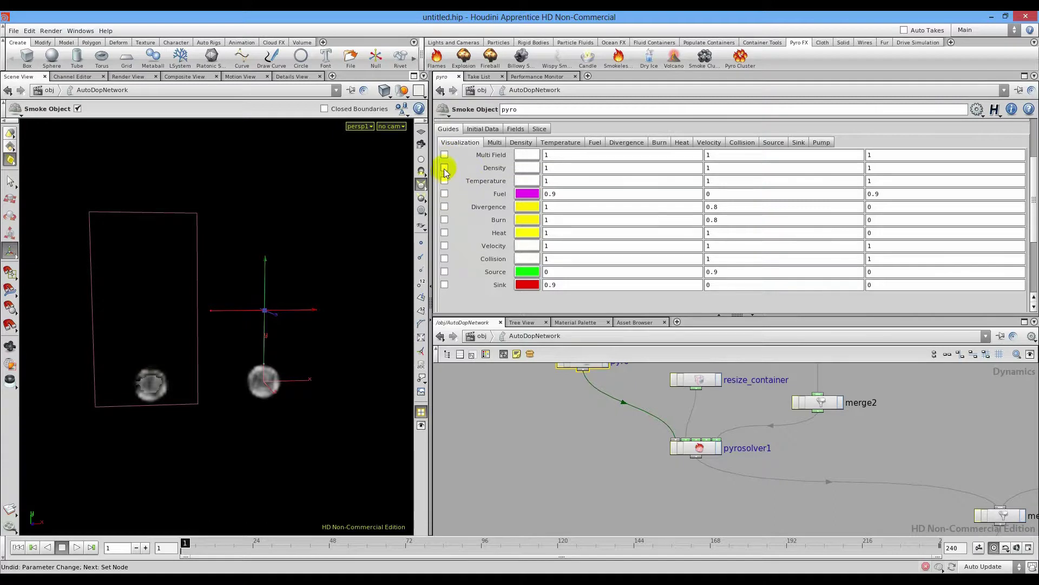
click(444, 167)
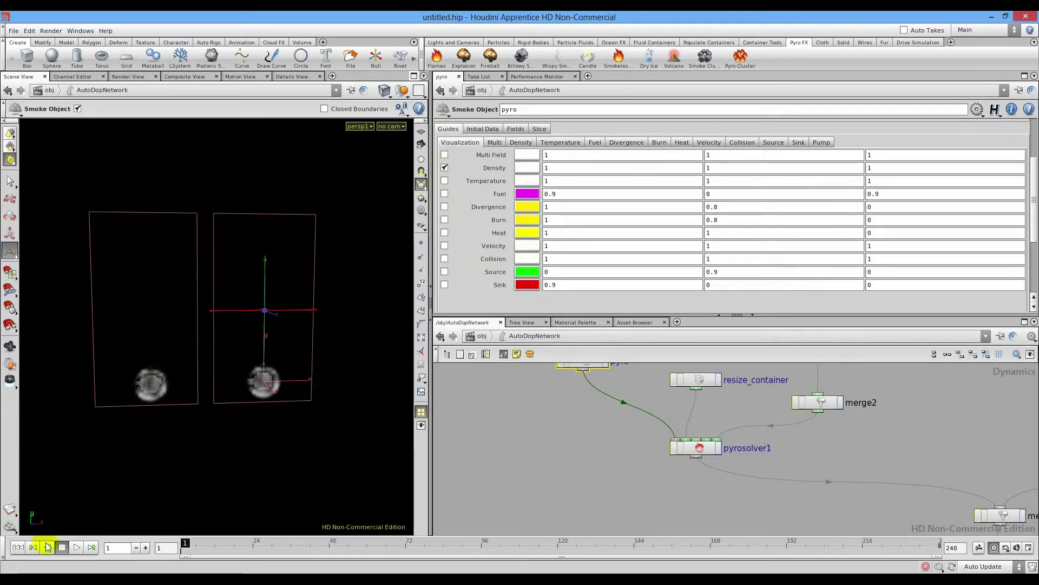
click(75, 548)
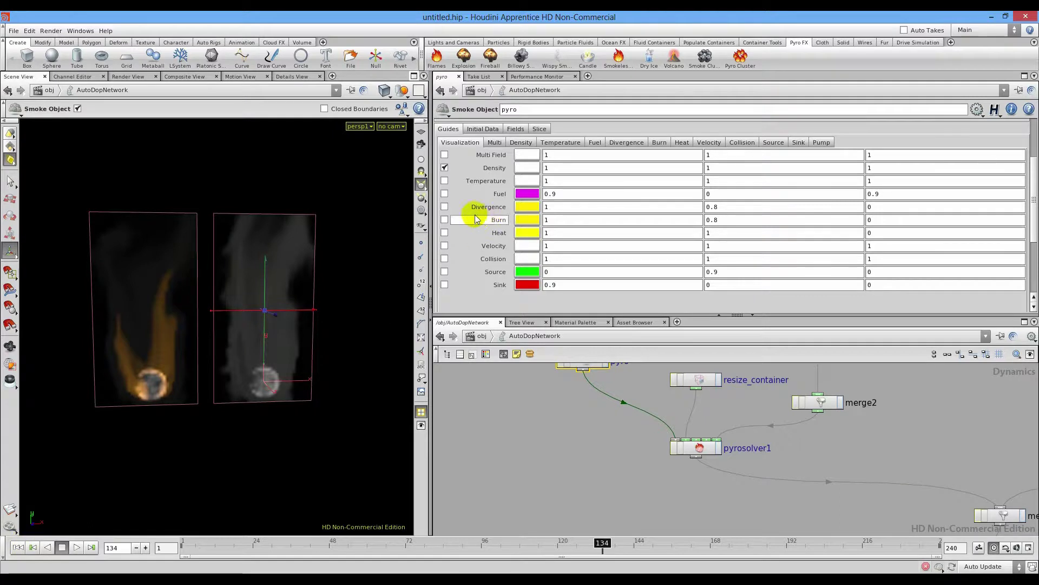
Switch the pyro object's guide visualization from Density to Temperature, replay the simulation from the start and rewind to frame 1
click(445, 169)
click(444, 181)
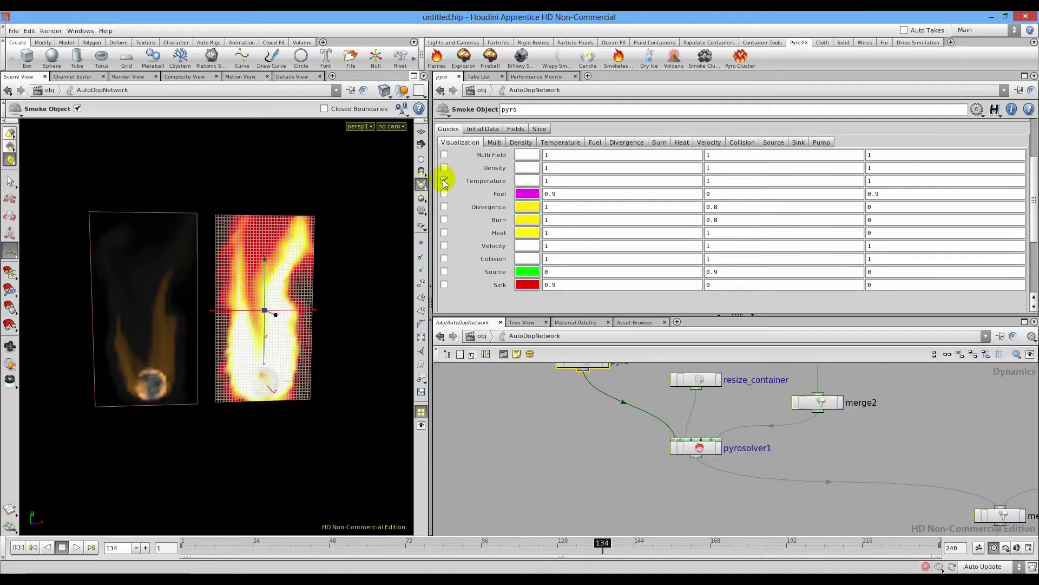
key(Escape)
drag(306, 418, 230, 461)
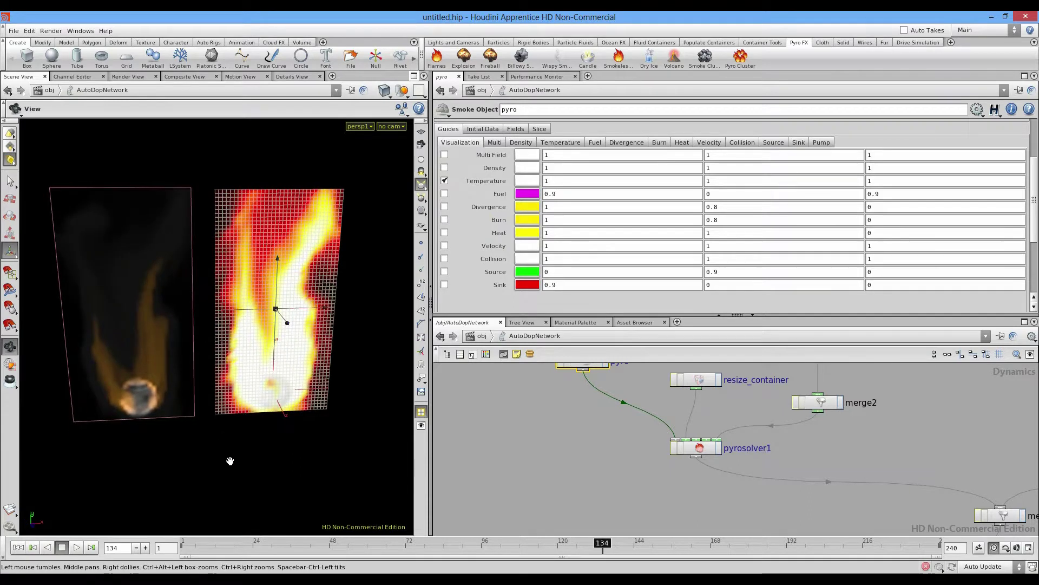
click(18, 548)
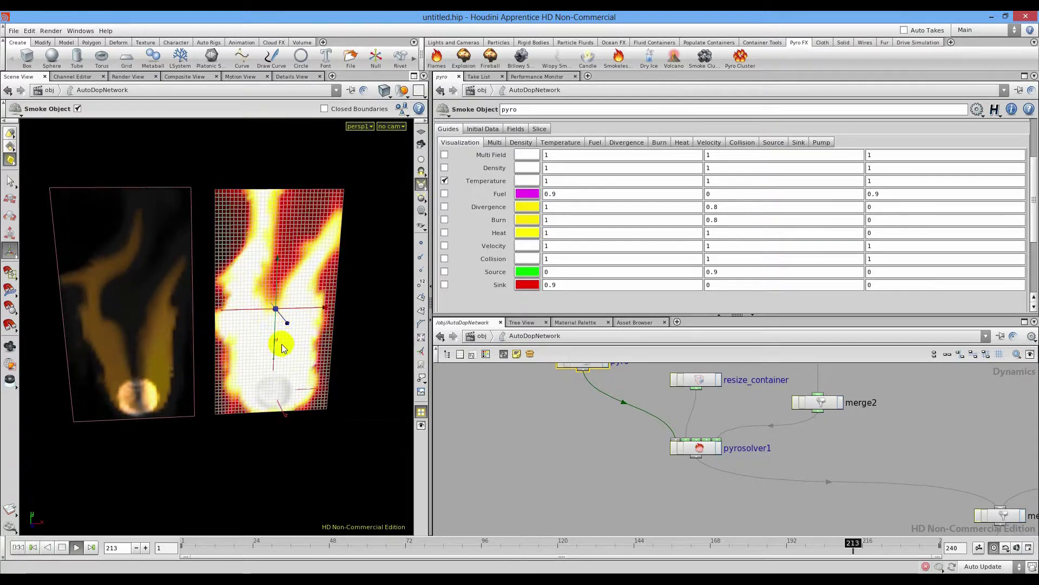
click(62, 548)
click(17, 548)
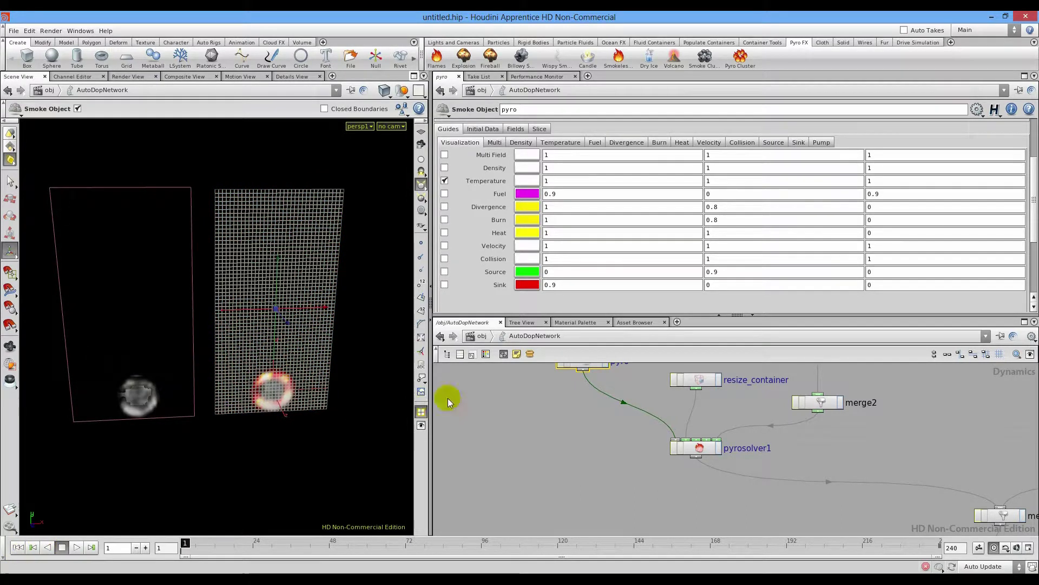
Switch the pyro object's guide visualization from Temperature to Fuel and play the simulation
click(444, 180)
click(445, 193)
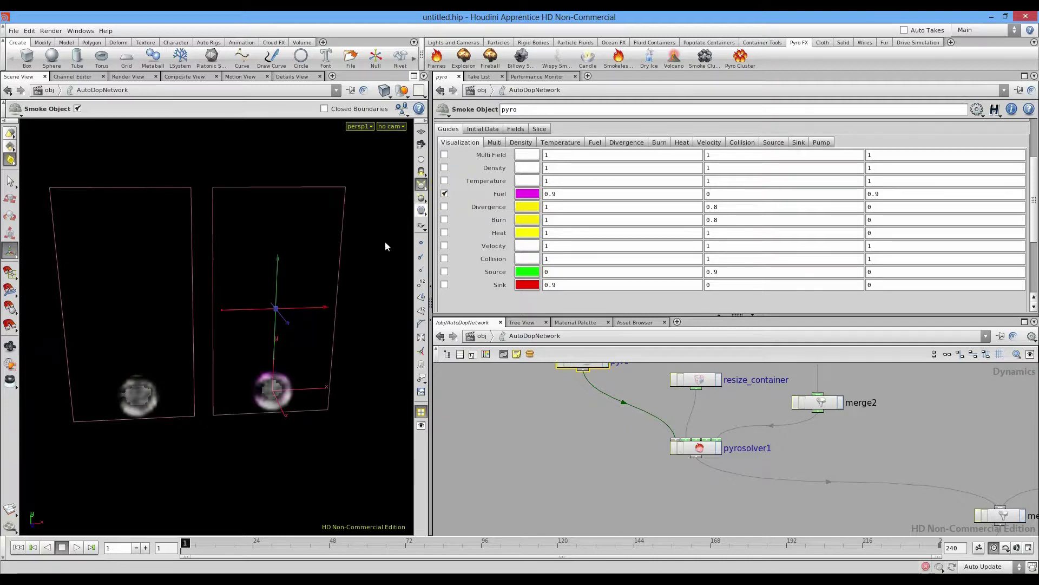
click(75, 547)
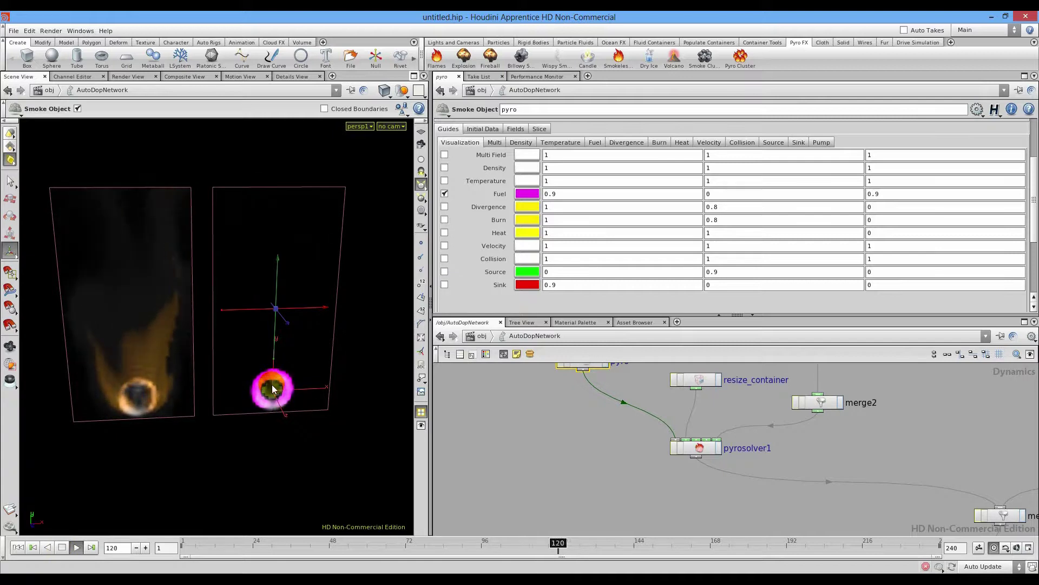
Switch the pyro object's guide visualization from Fuel to Divergence, replay the simulation from frame 1 and rewind it
click(56, 547)
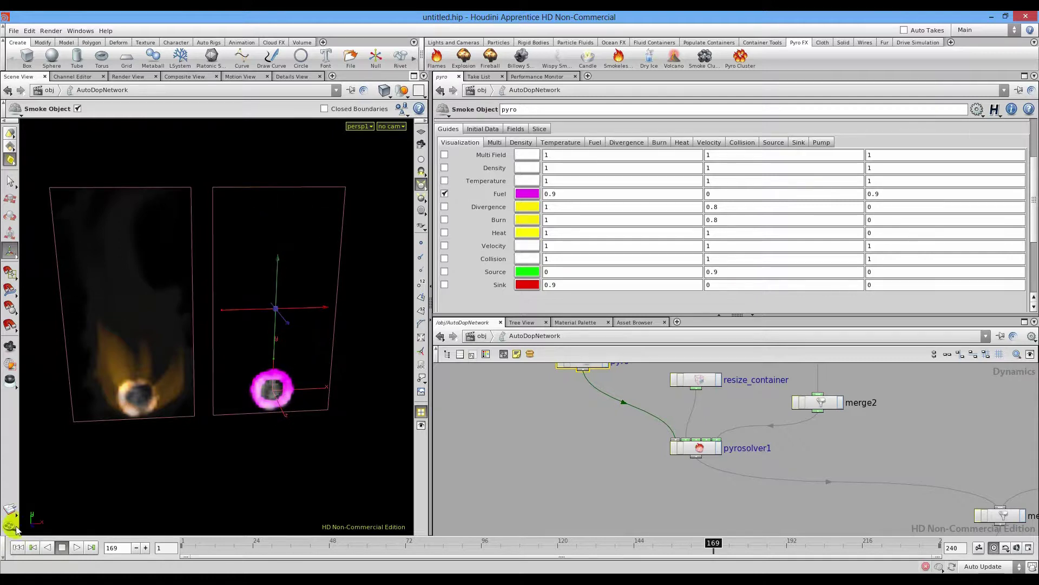
click(17, 548)
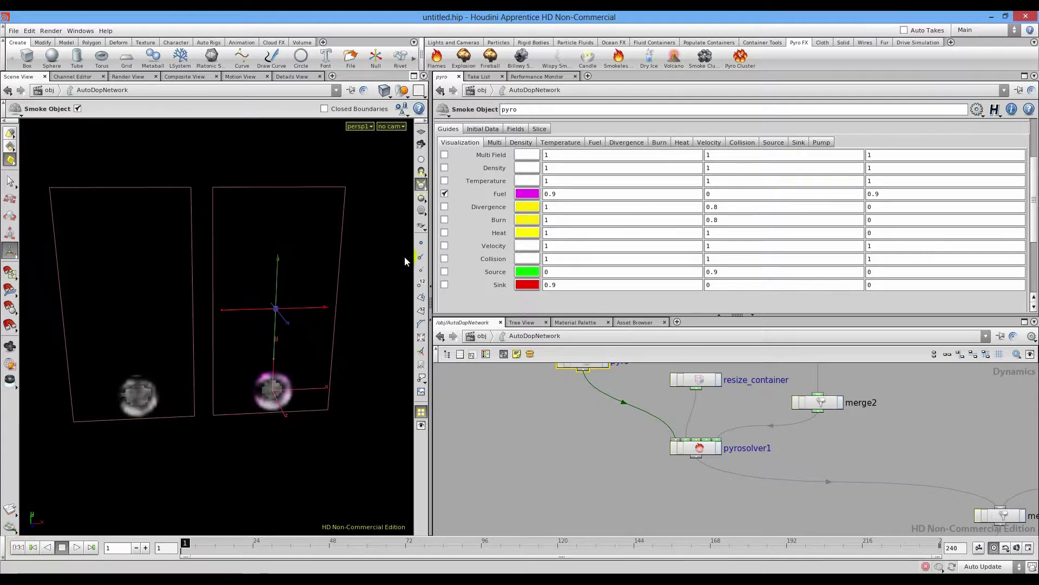
click(445, 194)
click(444, 206)
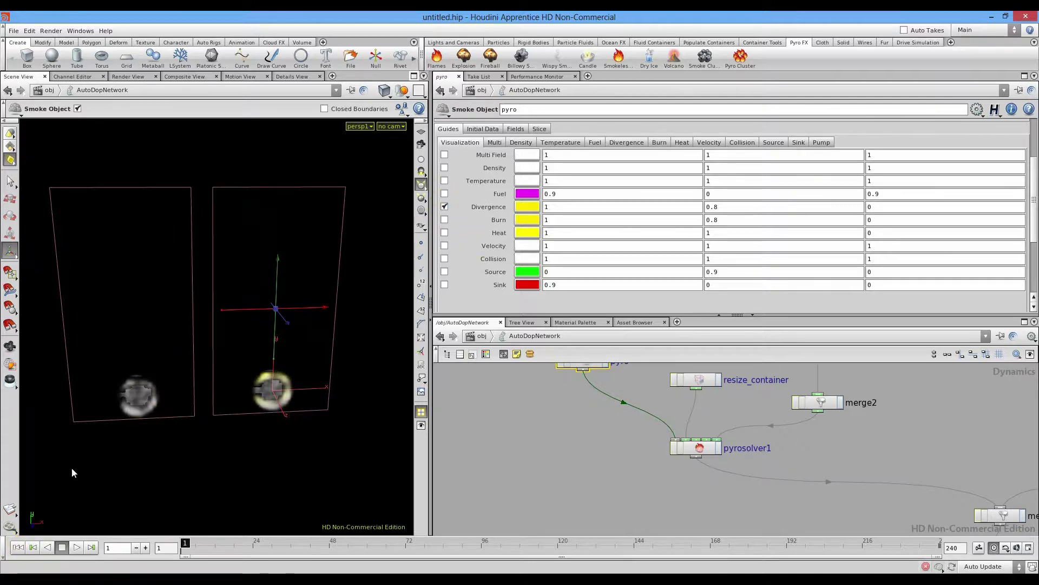
click(77, 548)
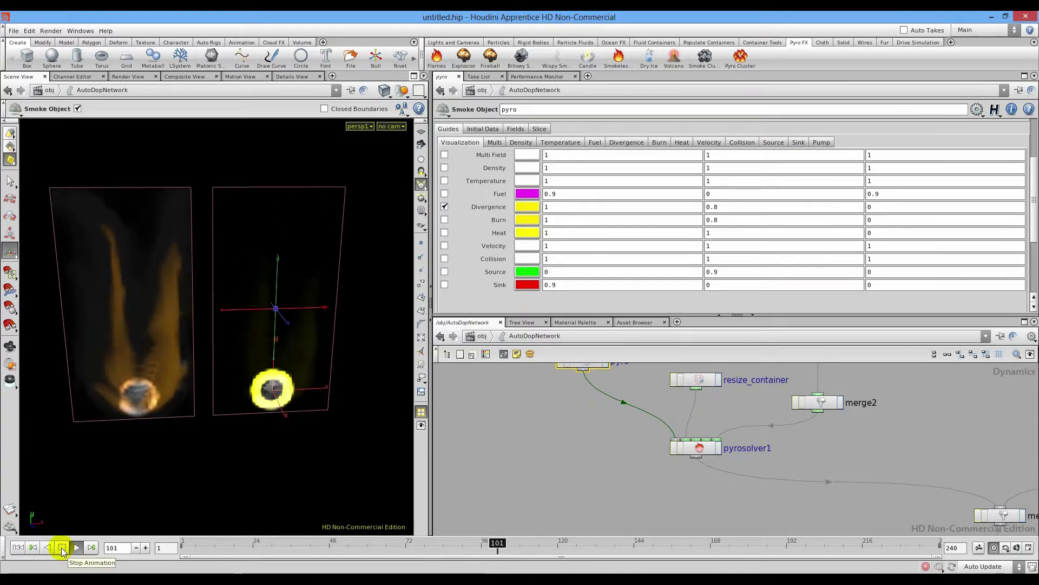
click(61, 547)
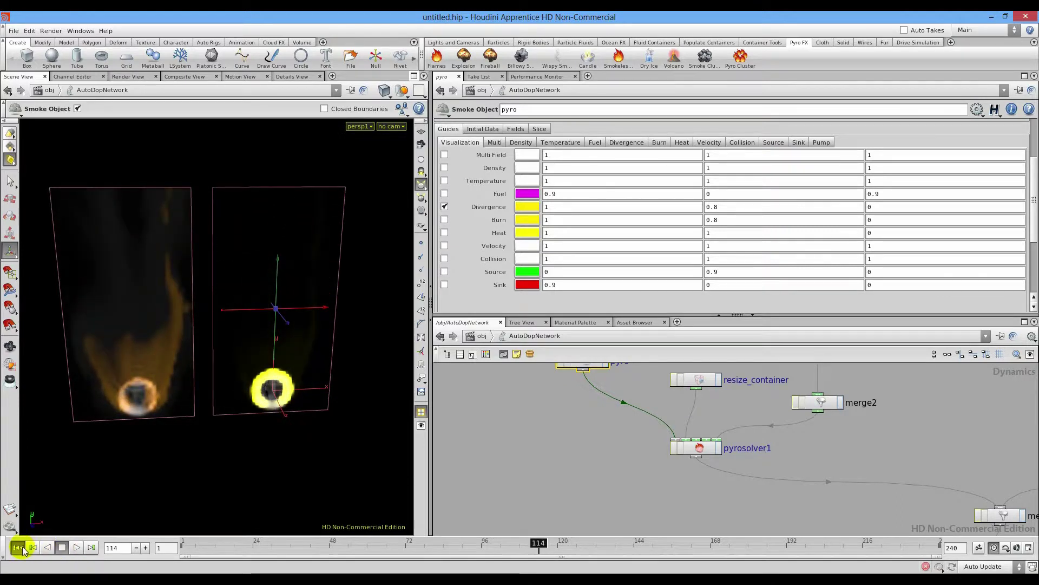
click(18, 547)
Replace the Divergence guide visualization with Heat, play the simulation to watch the heat field and rewind to frame 1
click(445, 206)
click(444, 220)
click(445, 220)
click(445, 232)
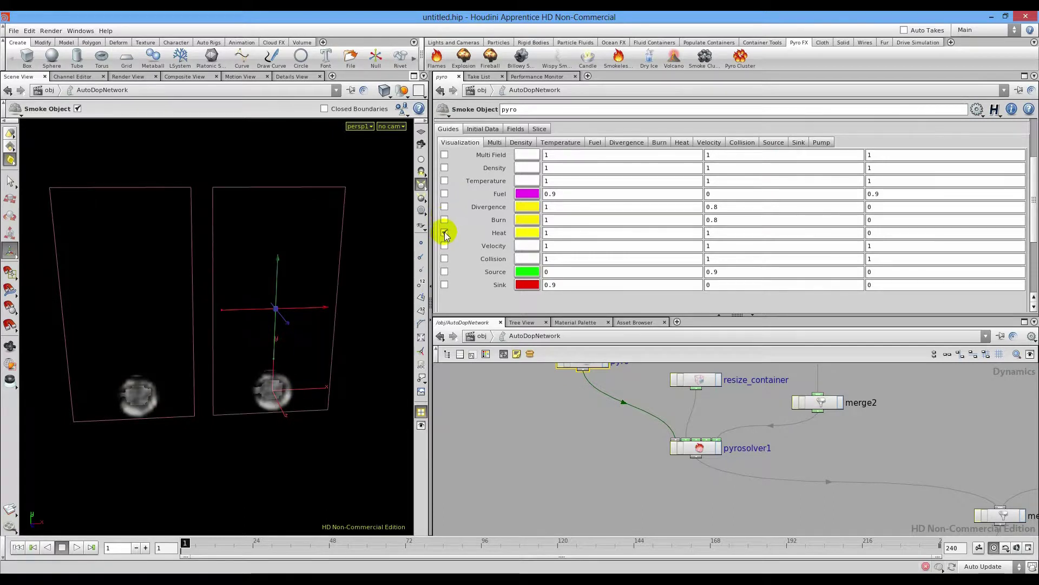
click(69, 547)
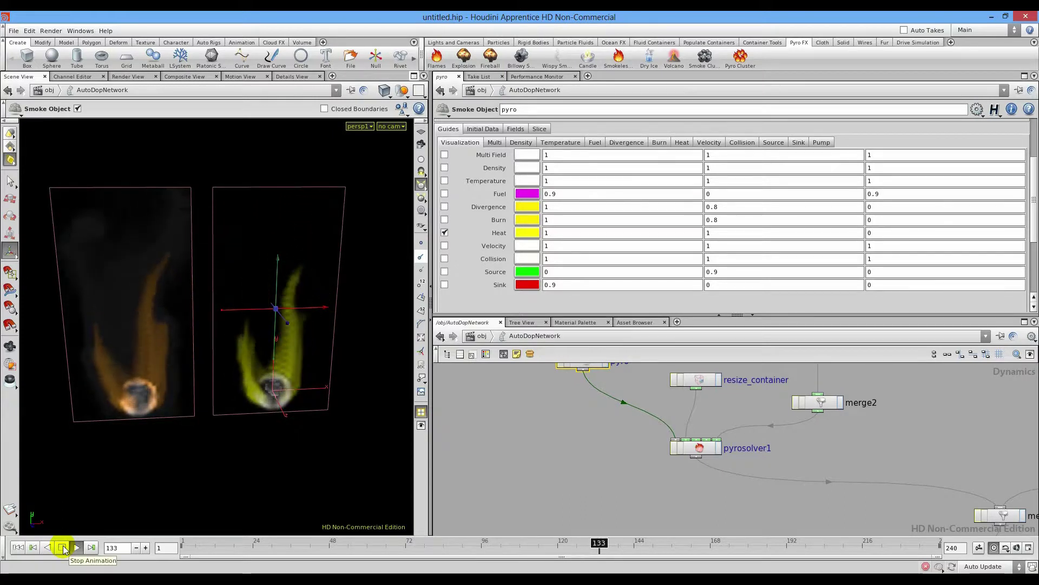
click(63, 548)
click(18, 547)
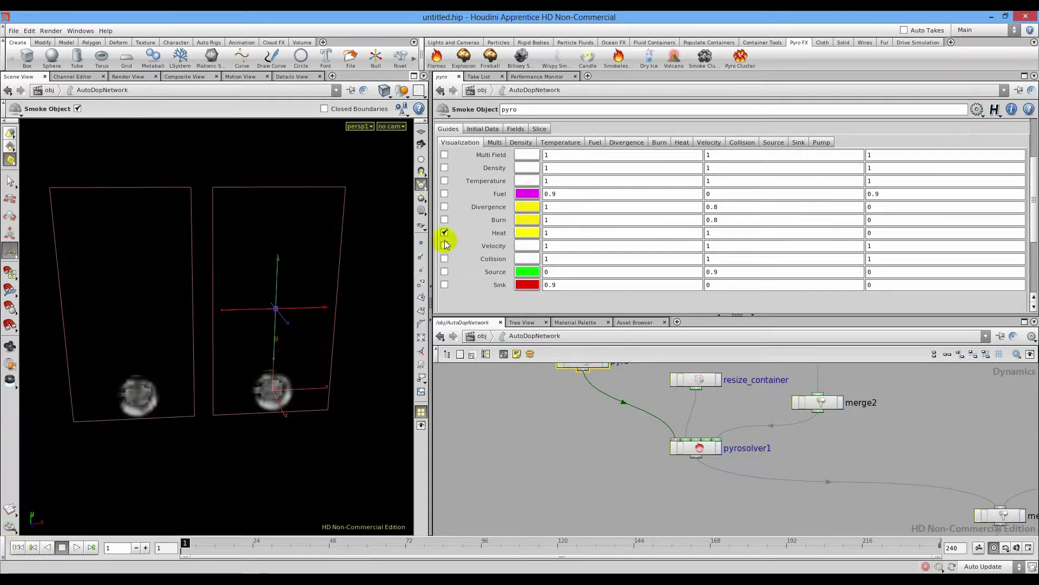
Visualize Velocity alone and Source alone in the pyro object's guides, playing the simulation from frame 1 for each
click(444, 246)
click(77, 547)
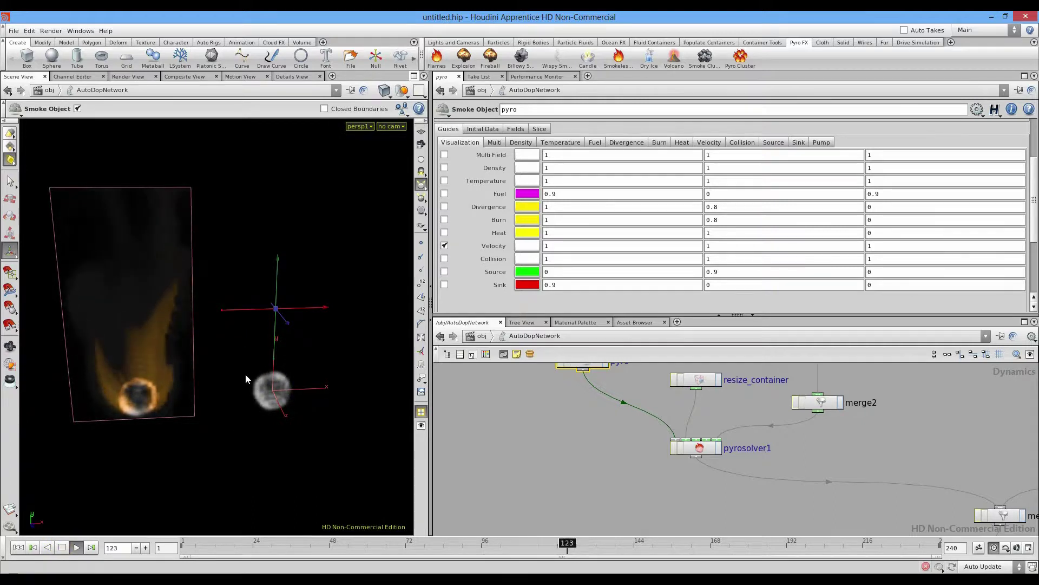
click(62, 547)
click(23, 548)
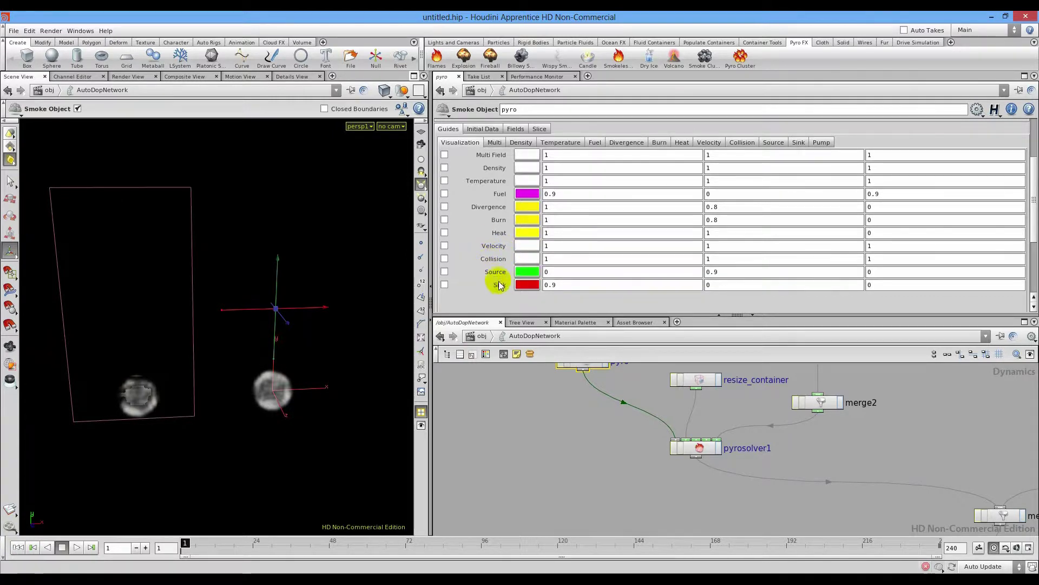
click(445, 272)
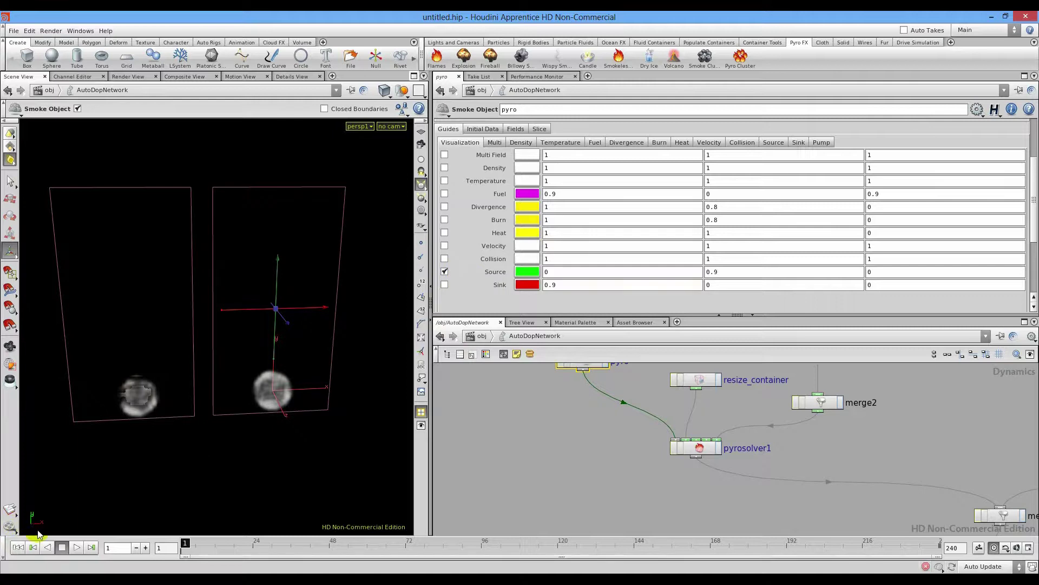
click(68, 549)
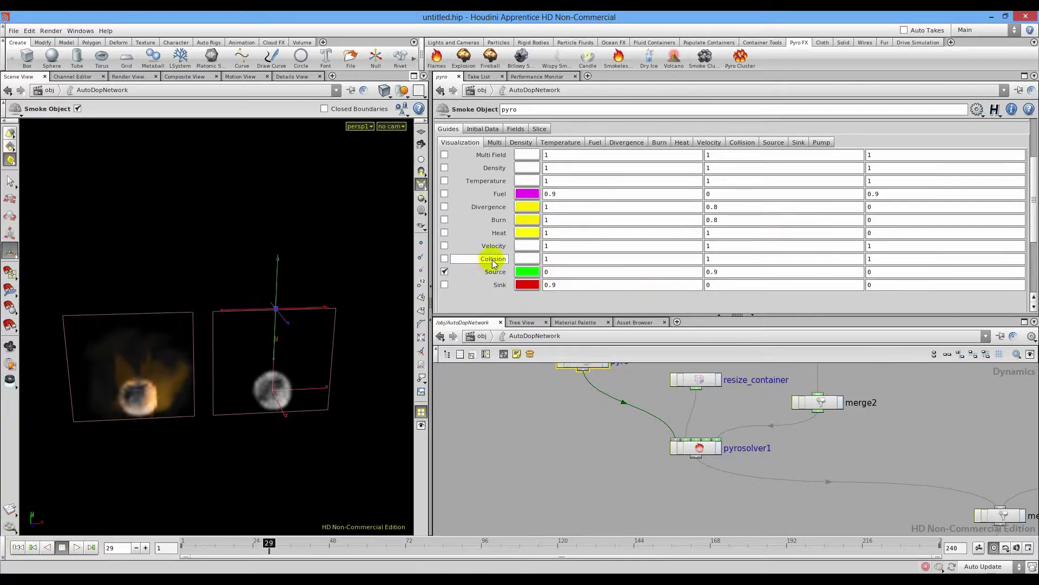
Switch the guide visualization from Source to Sink, replay the simulation from the start and rewind to frame 1
click(444, 272)
click(445, 284)
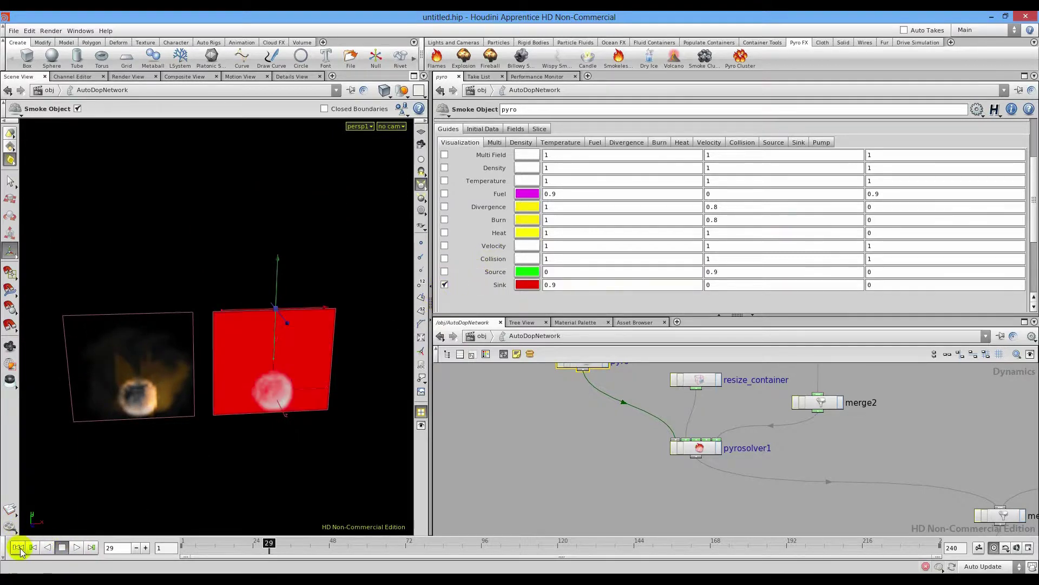
click(21, 548)
click(77, 547)
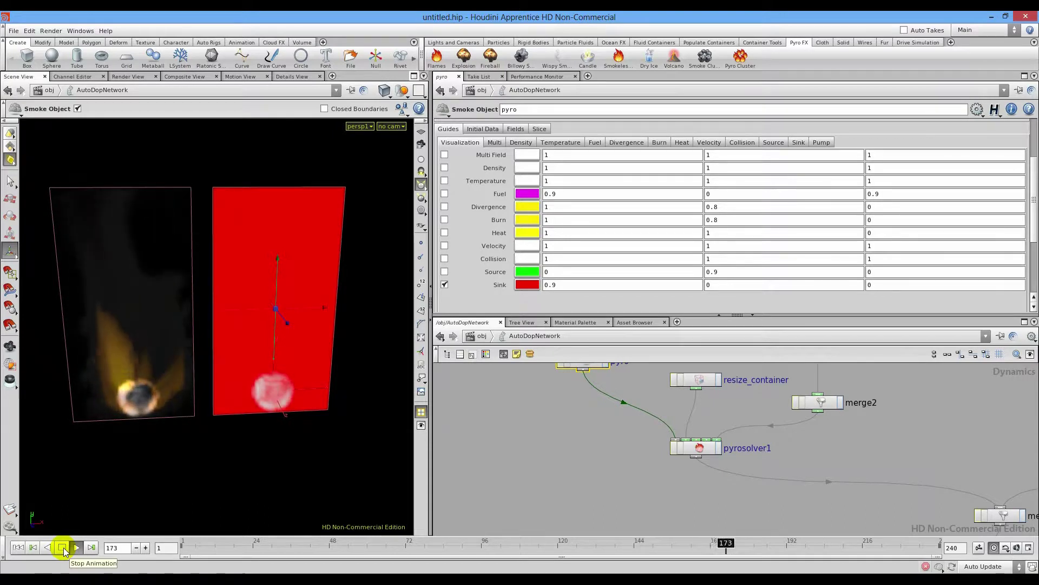
click(62, 549)
click(17, 548)
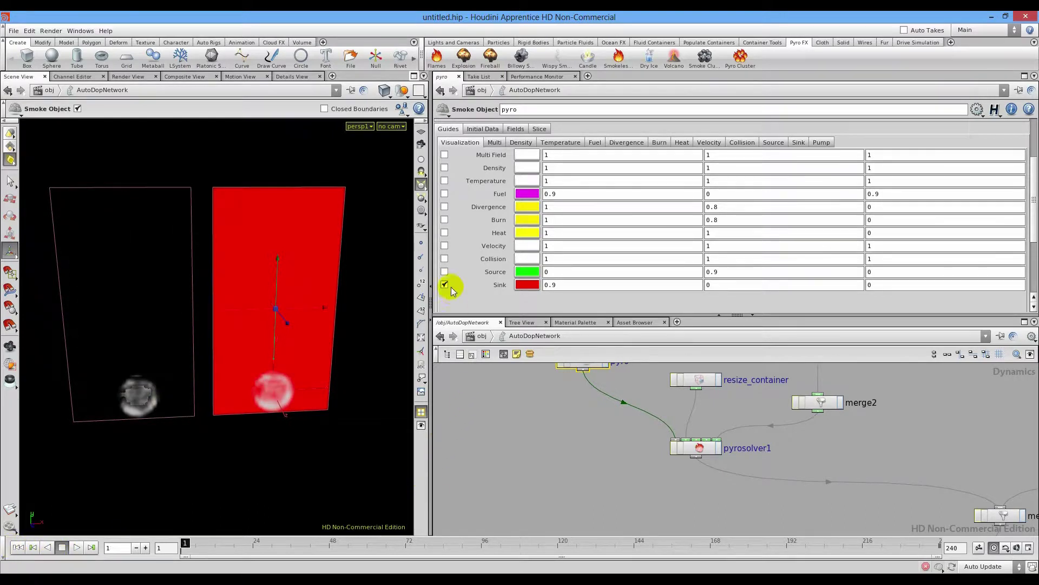
Restore Multi Field as the pyro object's only guide visualization and play the simulation to frame 66
click(445, 285)
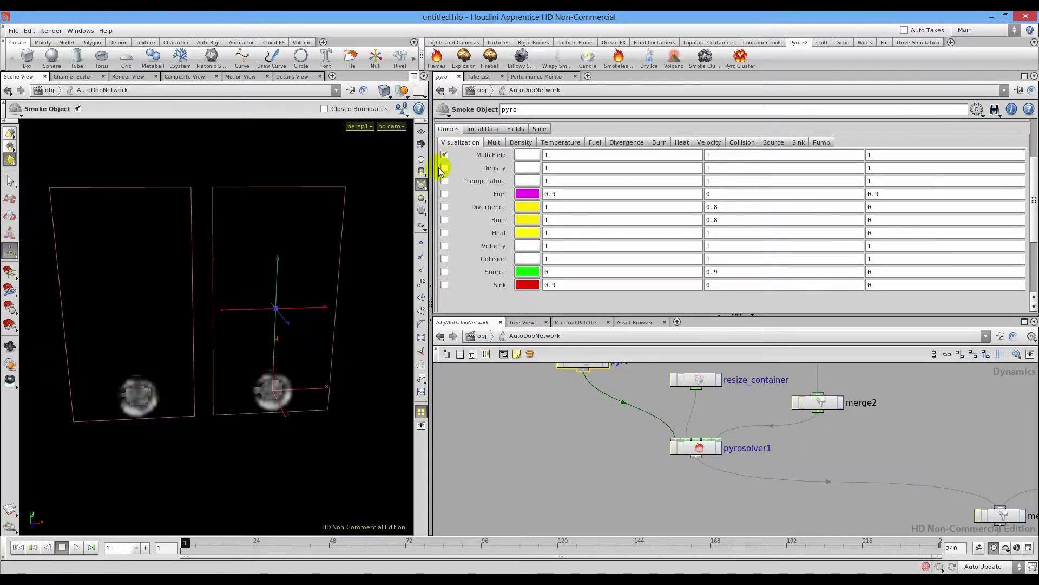
click(63, 547)
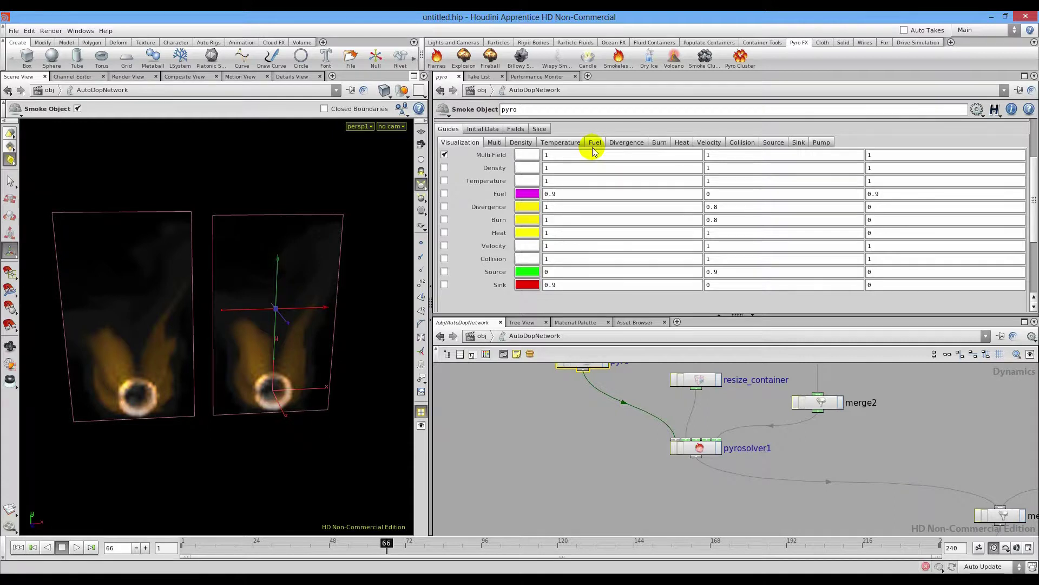
Set the Multi guide's density scale to 1.81 and its shadow scale to 1.61 for the pyro object
click(495, 142)
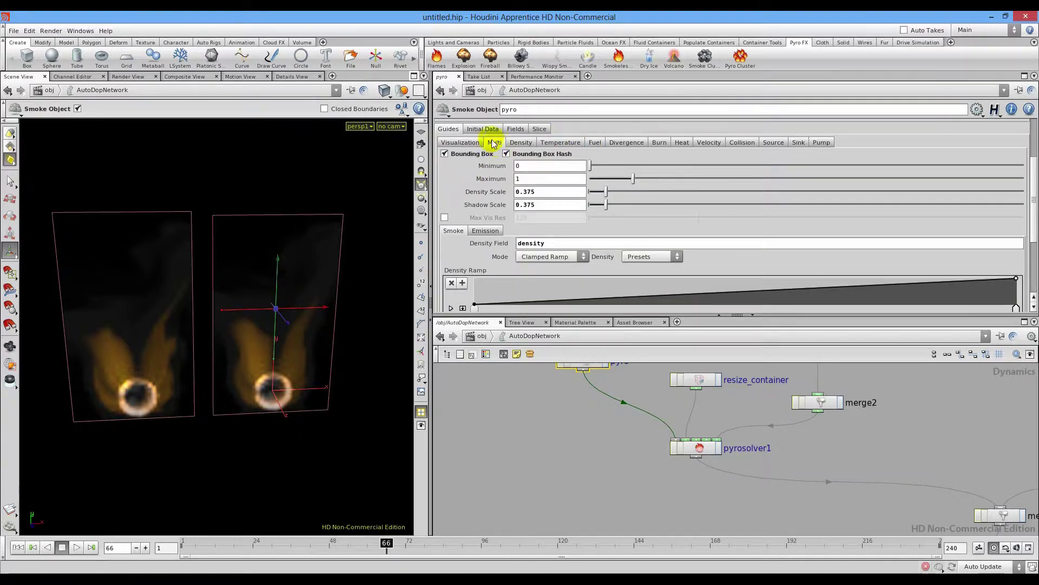
click(482, 144)
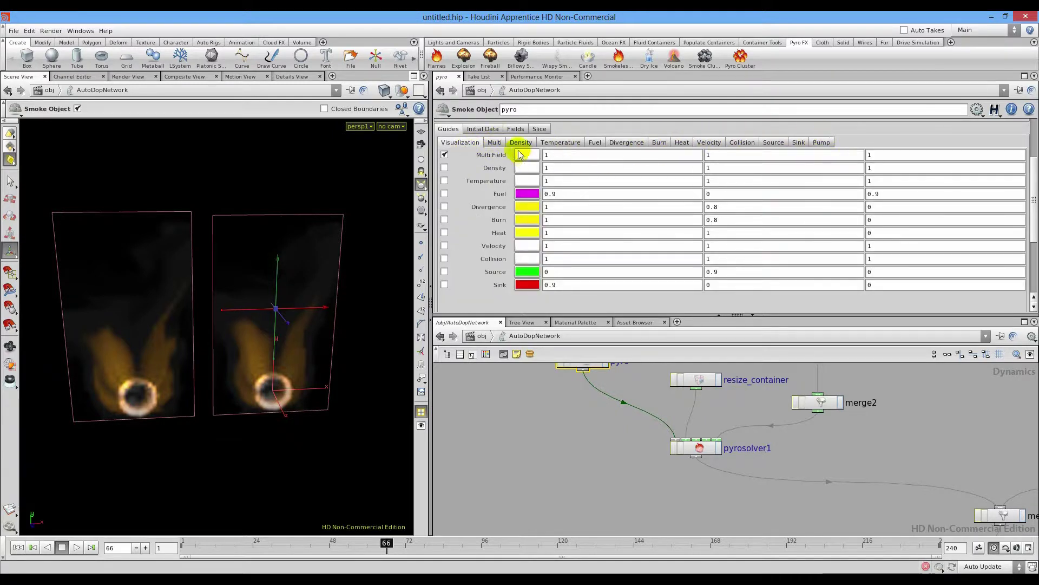
click(491, 143)
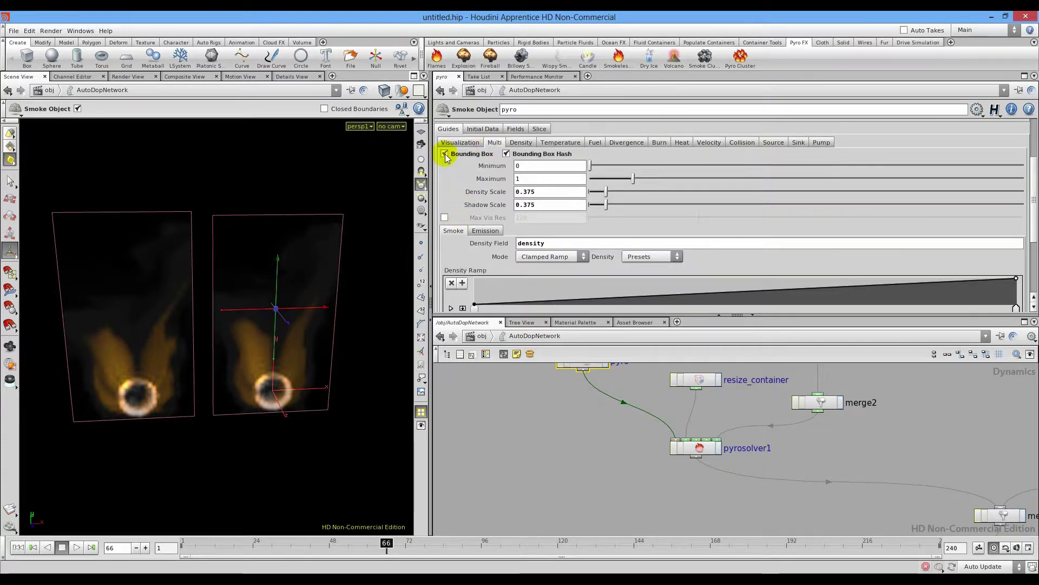
click(476, 202)
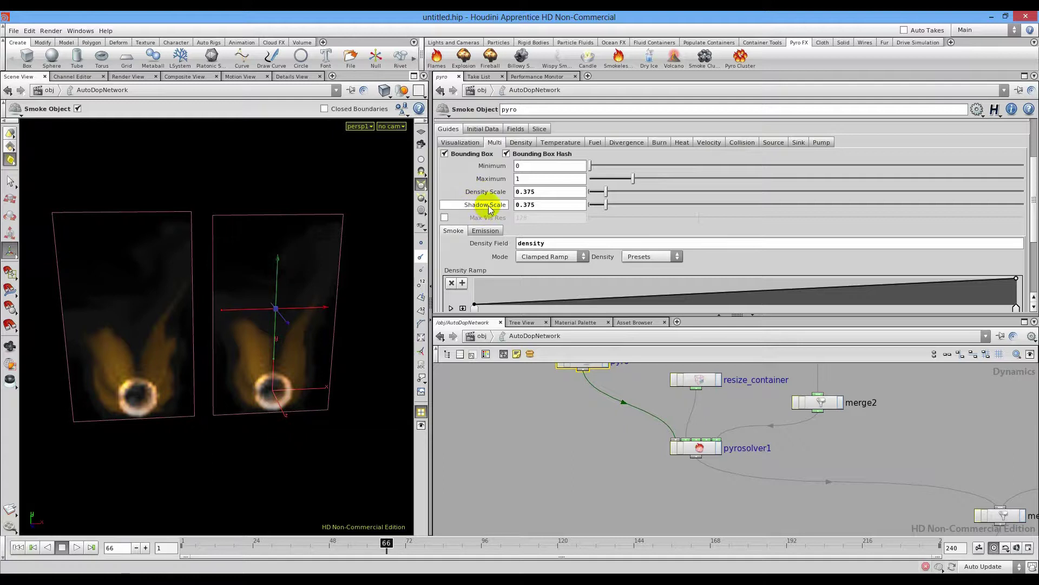
mouse_move(607, 196)
mouse_down()
mouse_move(682, 190)
mouse_move(608, 206)
mouse_move(660, 208)
mouse_move(684, 178)
mouse_move(807, 181)
mouse_move(589, 179)
mouse_move(602, 182)
mouse_up()
ctrl+middle_click(601, 180)
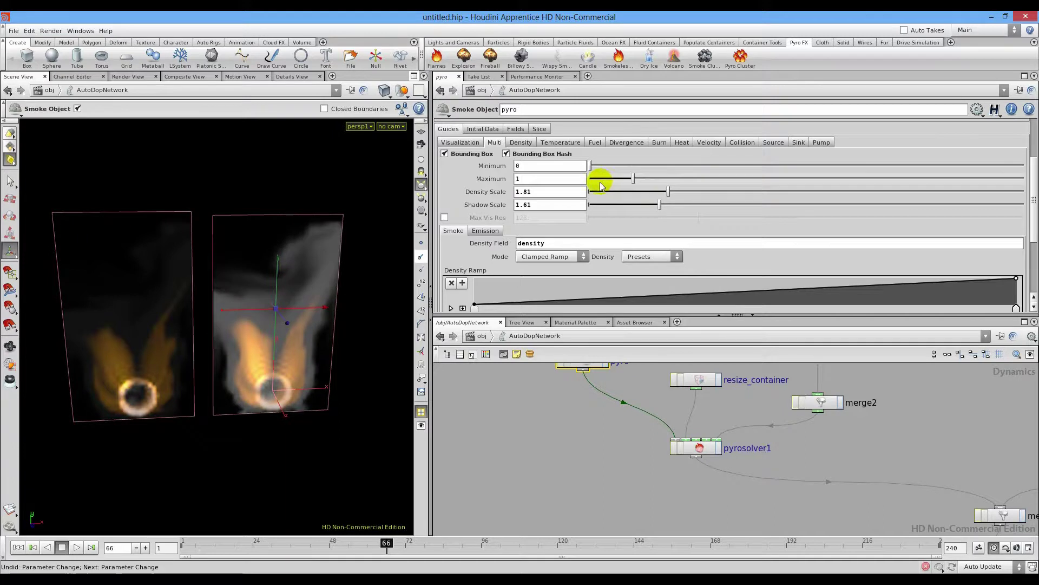
Replay the simulation from frame 1 to frame 105 to compare the two flame containers
click(19, 547)
click(76, 548)
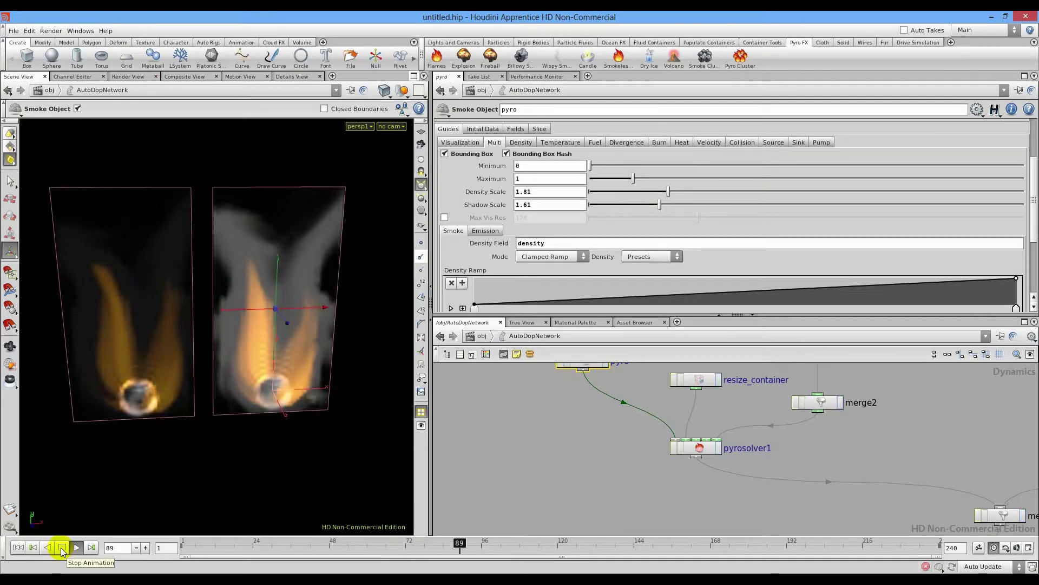
click(62, 548)
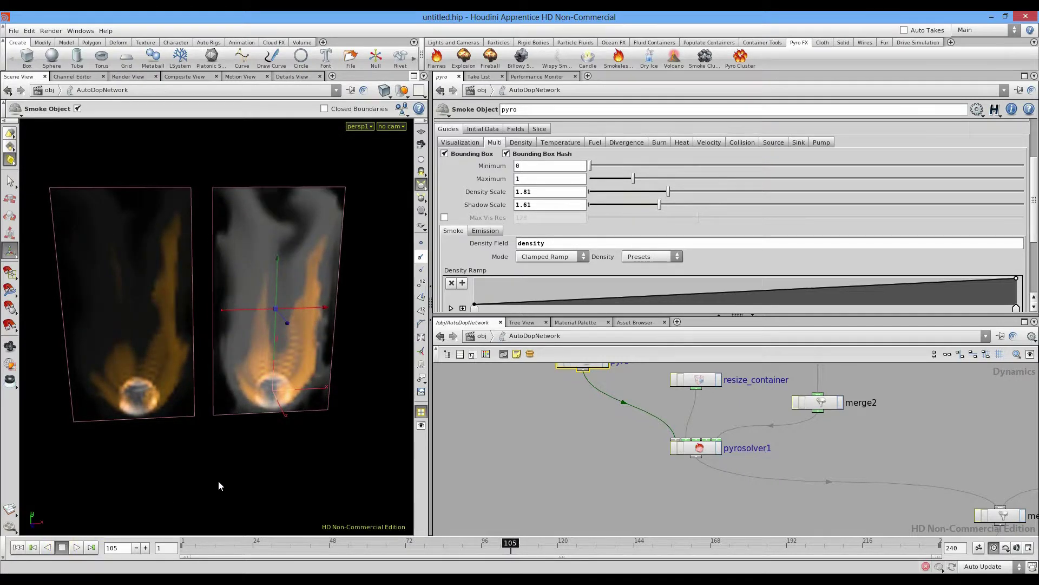
Turn off the pyro object's Two Dimensional option and replay the simulation from frame 1 to frame 62
middle_drag(610, 420, 577, 462)
click(576, 436)
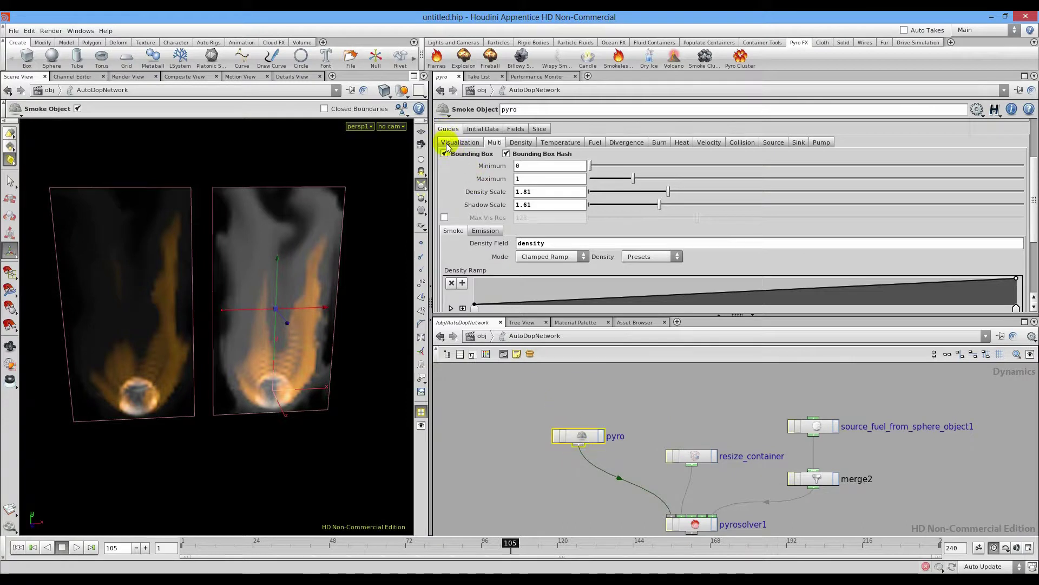
scroll(452, 167, up, 3)
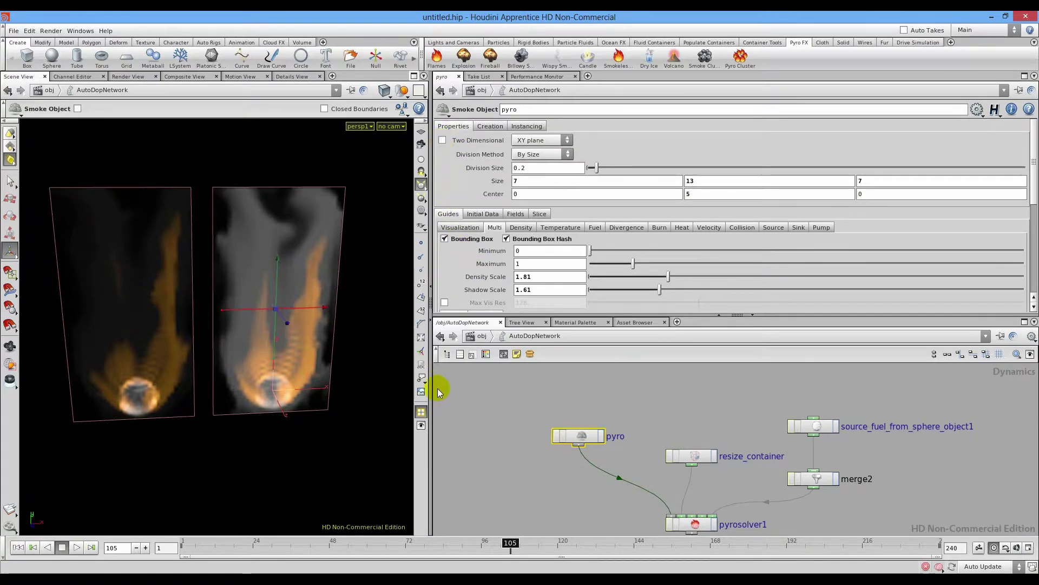
click(18, 547)
click(77, 547)
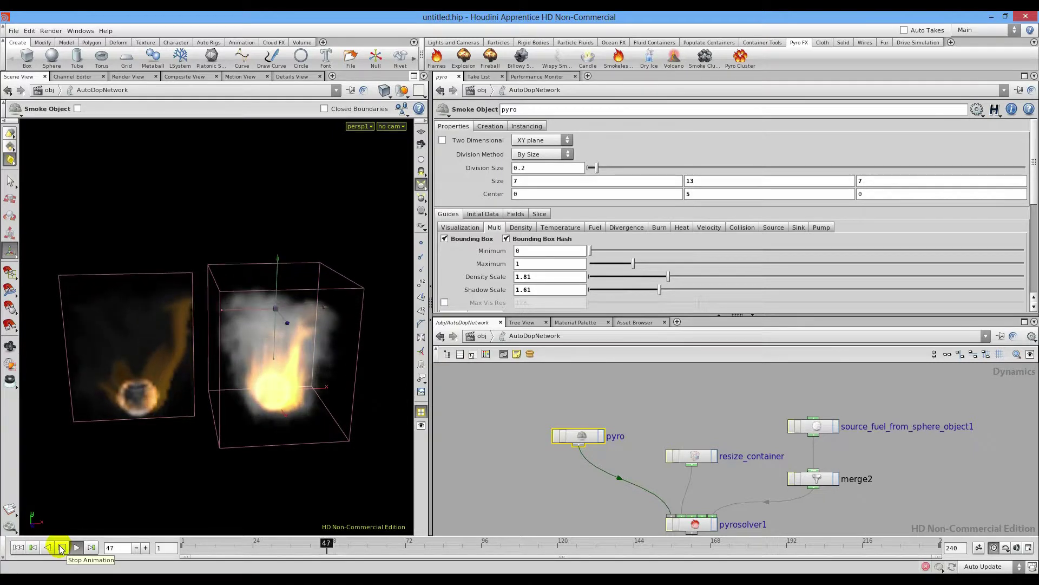
click(61, 547)
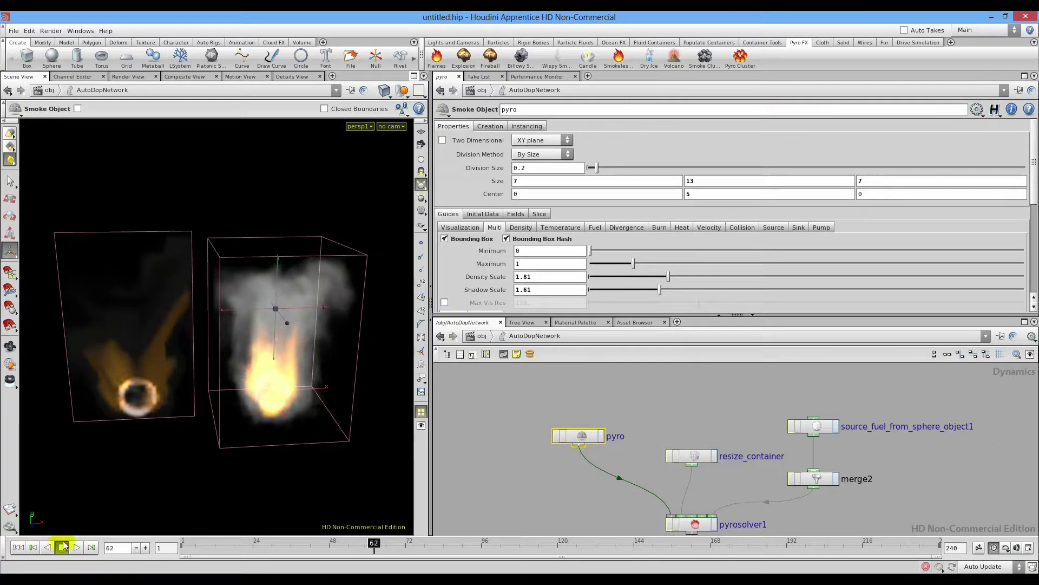
Add a spot light to the scene, positioned from an angled view of the two flame containers
key(Escape)
mouse_move(281, 454)
mouse_down()
mouse_move(182, 459)
mouse_move(274, 466)
mouse_up()
click(466, 456)
drag(182, 447, 239, 452)
key(Return)
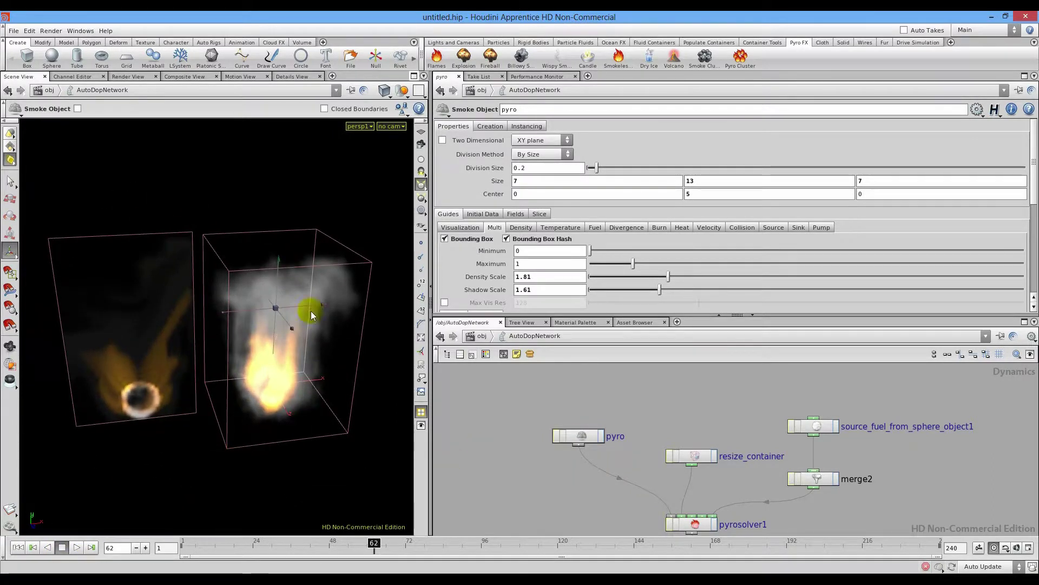
click(455, 43)
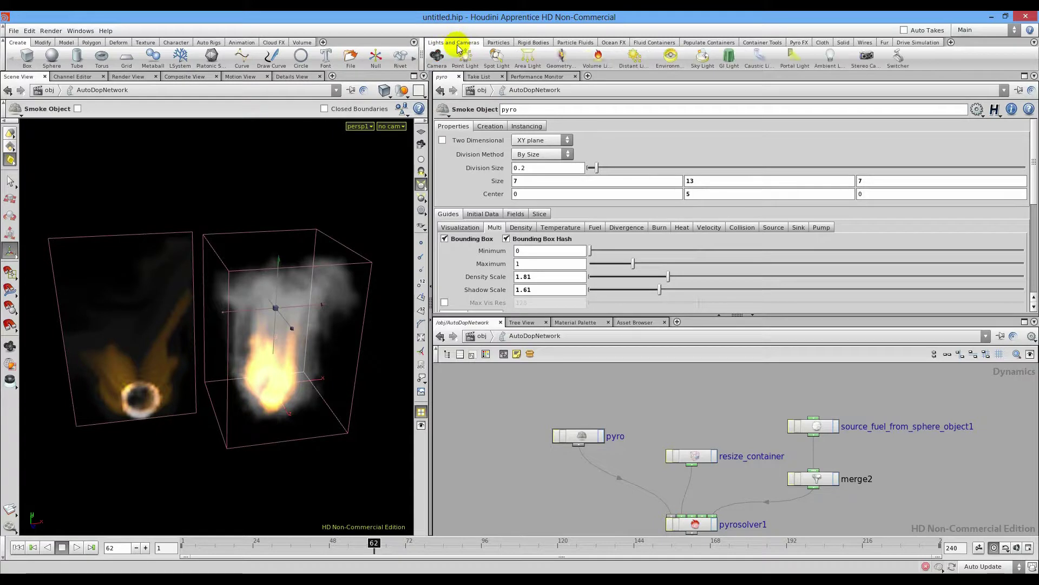
ctrl+click(498, 61)
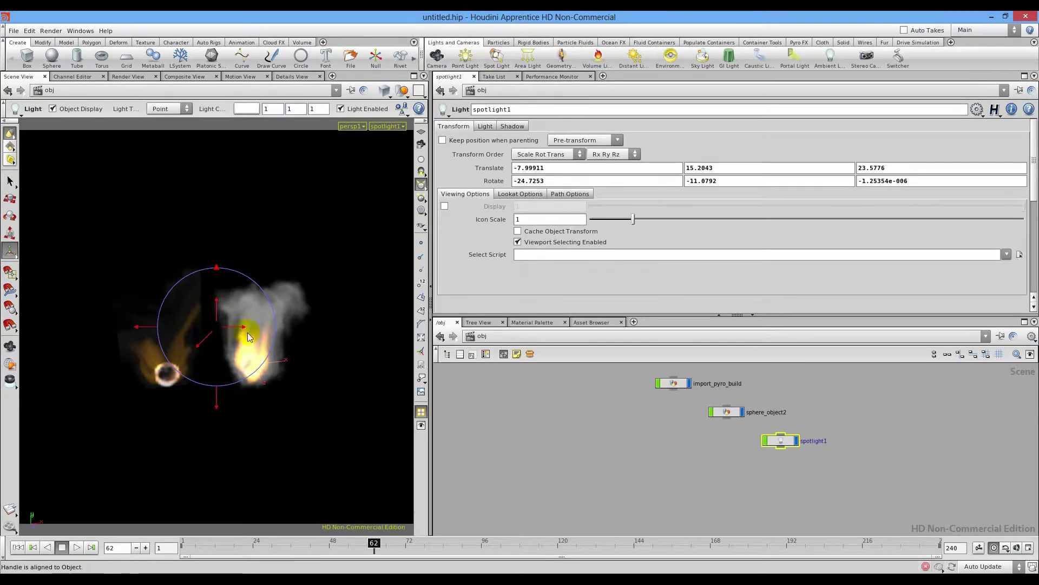
Aim the spotlight at the flames from behind while looking through it, placing it at about -18.9, 20.2, -11.4, and leave its view
drag(243, 328, 329, 329)
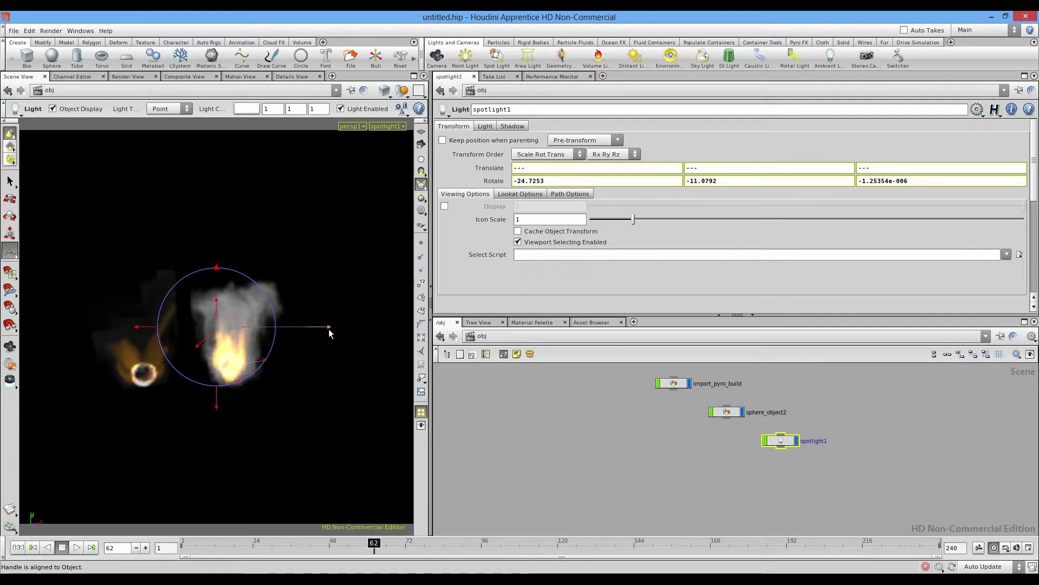
click(422, 144)
key(Escape)
drag(235, 295, 269, 367)
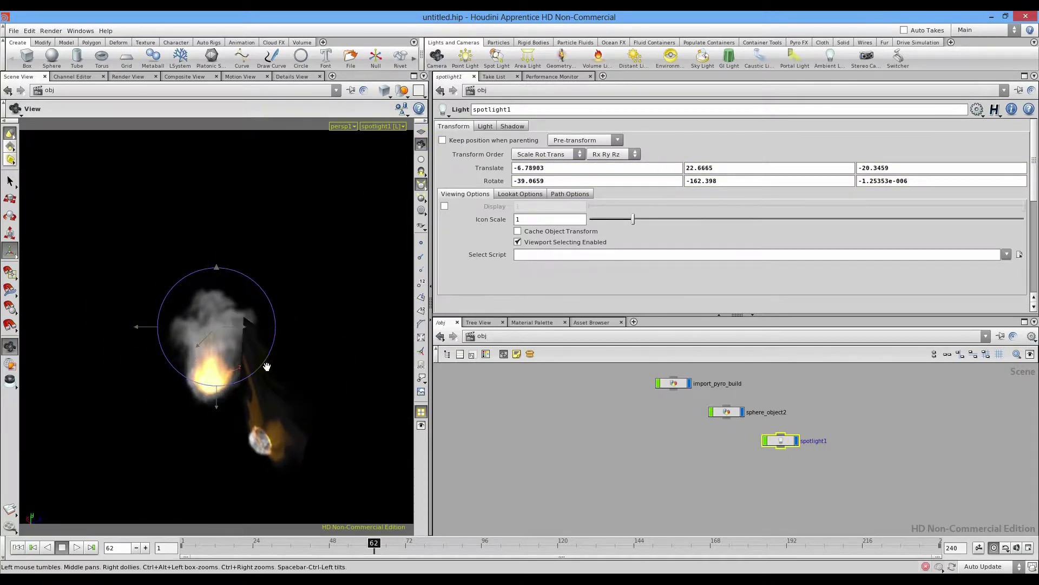
key(Escape)
key(Escape)
drag(303, 325, 287, 373)
key(Escape)
Rewind the simulation to frame 1 and reopen the AutoDopNetwork
click(19, 548)
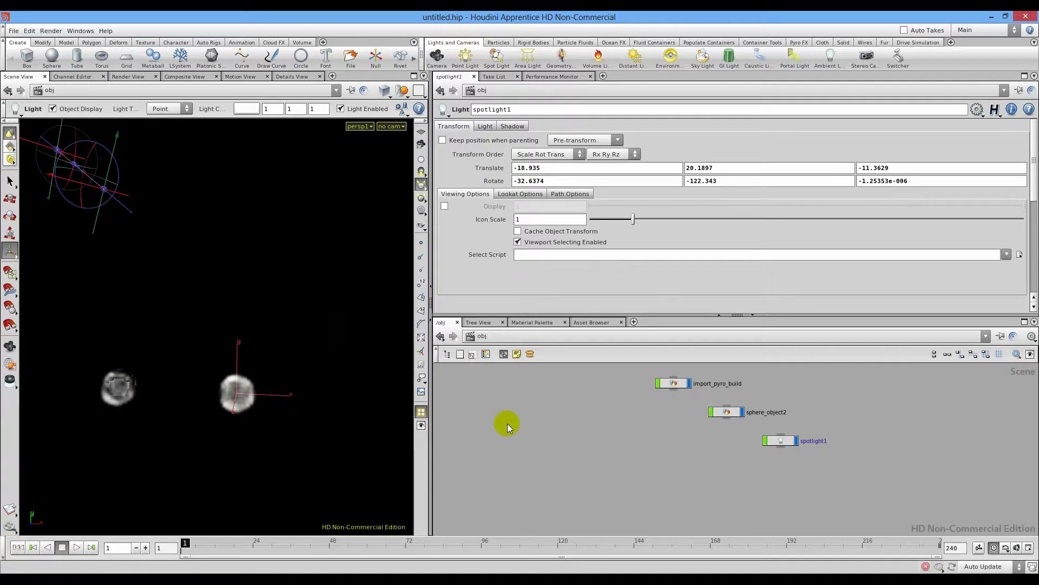
click(490, 335)
double_click(545, 402)
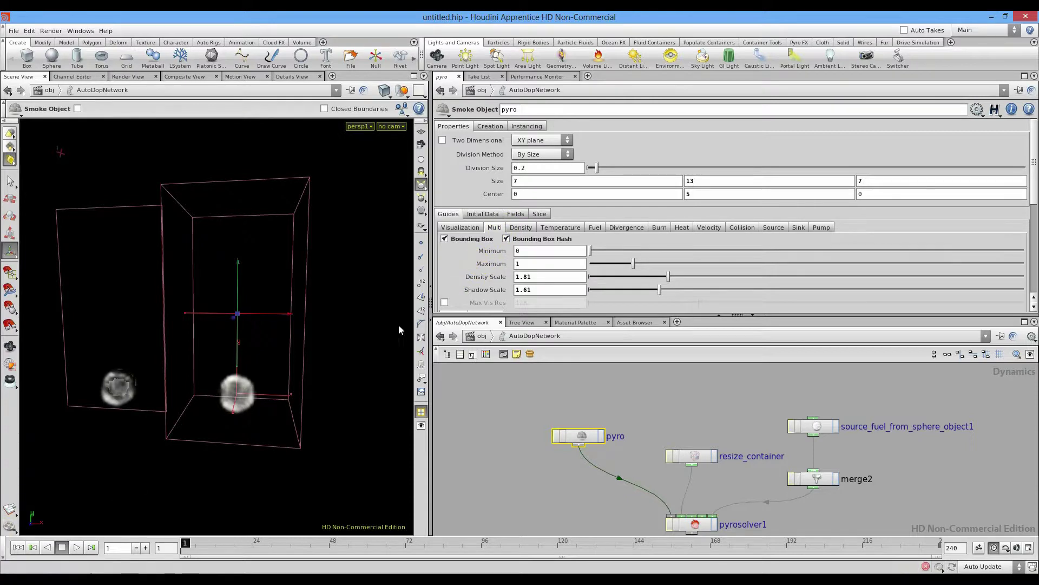
Play the simulation from frame 1 to frame 69 and view both flame containers from an angle
scroll(460, 262, down, 5)
click(76, 547)
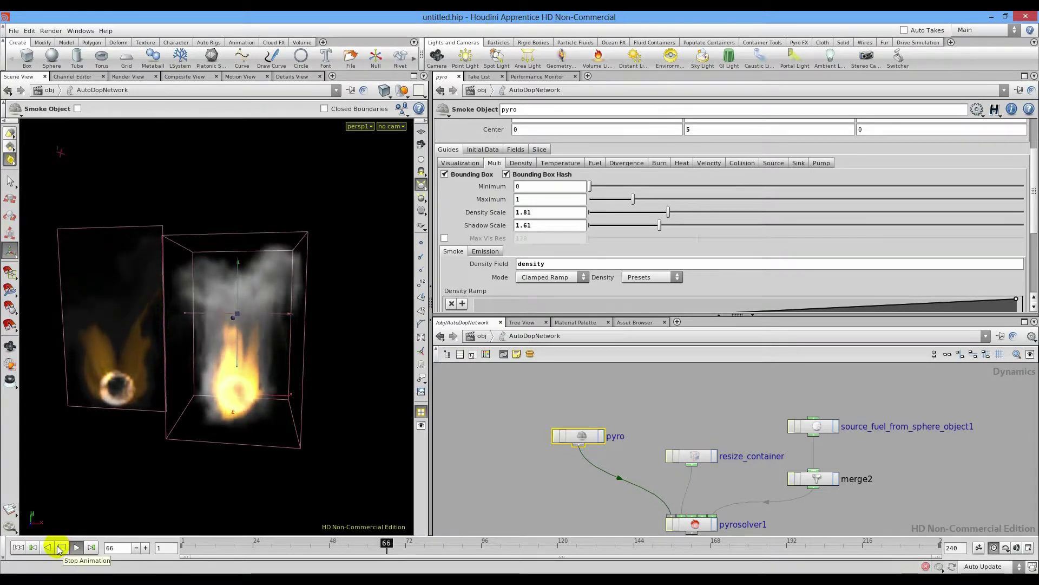
click(59, 550)
drag(218, 348, 271, 356)
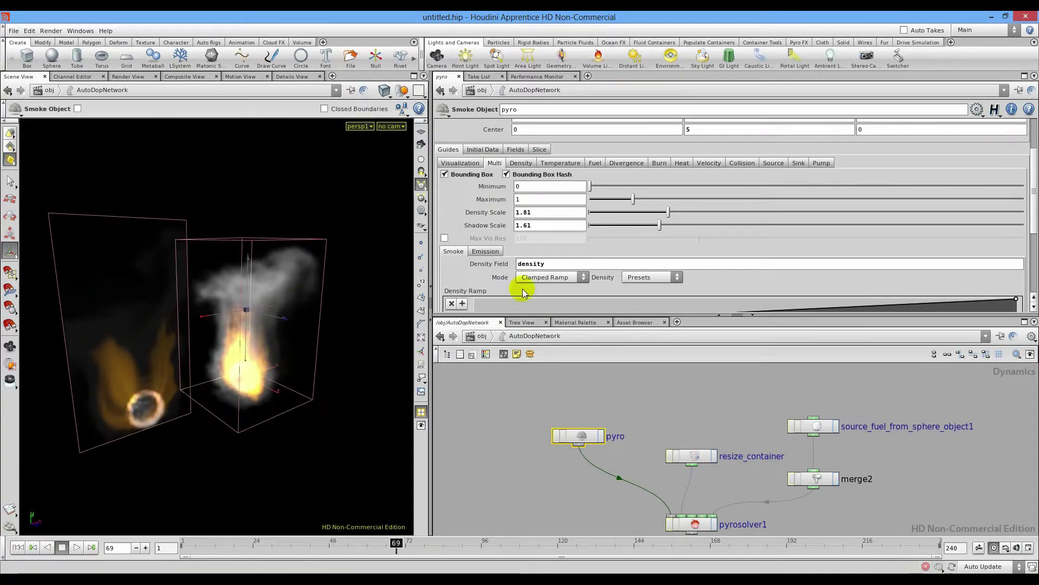
Raise the pyro object's Shadow Scale to 8.1 and its Density Scale to 102, viewing the smoke from different sides
drag(659, 225, 994, 233)
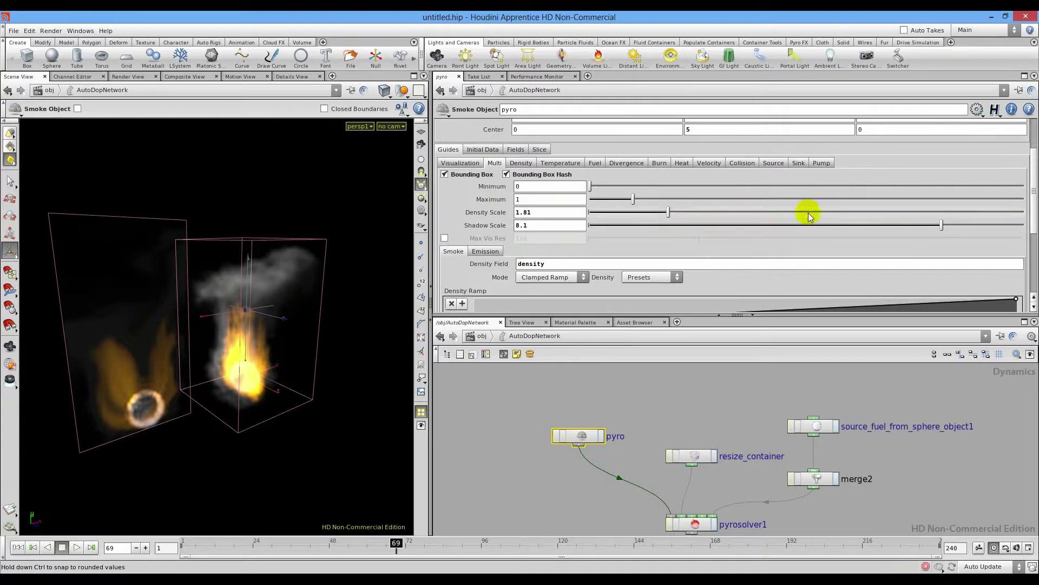
drag(668, 213, 1023, 212)
key(Escape)
drag(303, 358, 195, 303)
key(Return)
drag(148, 327, 254, 341)
middle_drag(548, 210, 914, 215)
middle_drag(984, 219, 983, 218)
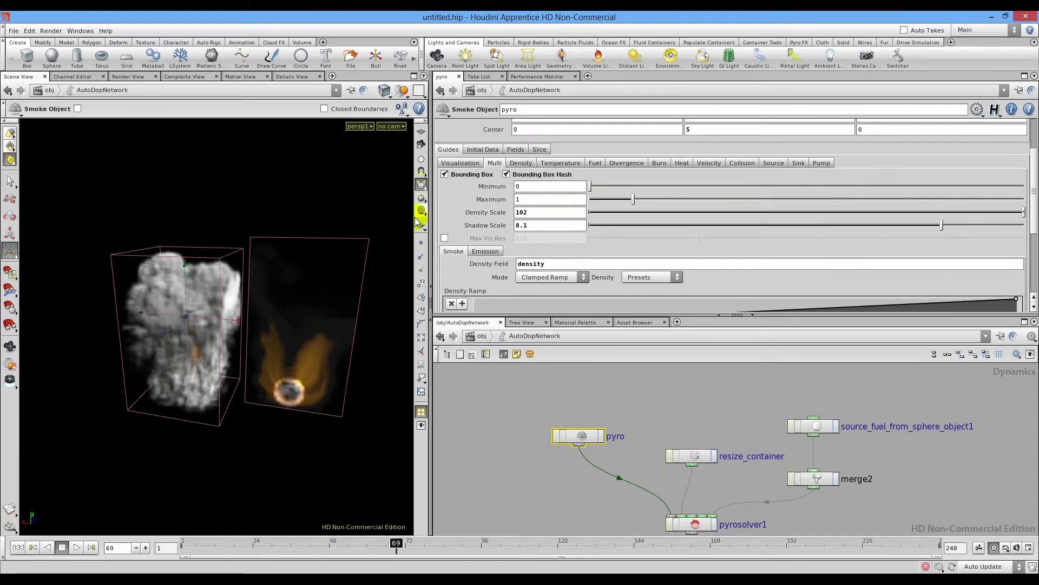
Raise the pyro object's Shadow Scale to 94.1 and view the smoke's shading from above
middle_drag(548, 224, 805, 215)
middle_drag(910, 215, 967, 216)
key(Escape)
drag(43, 330, 135, 374)
drag(167, 239, 167, 275)
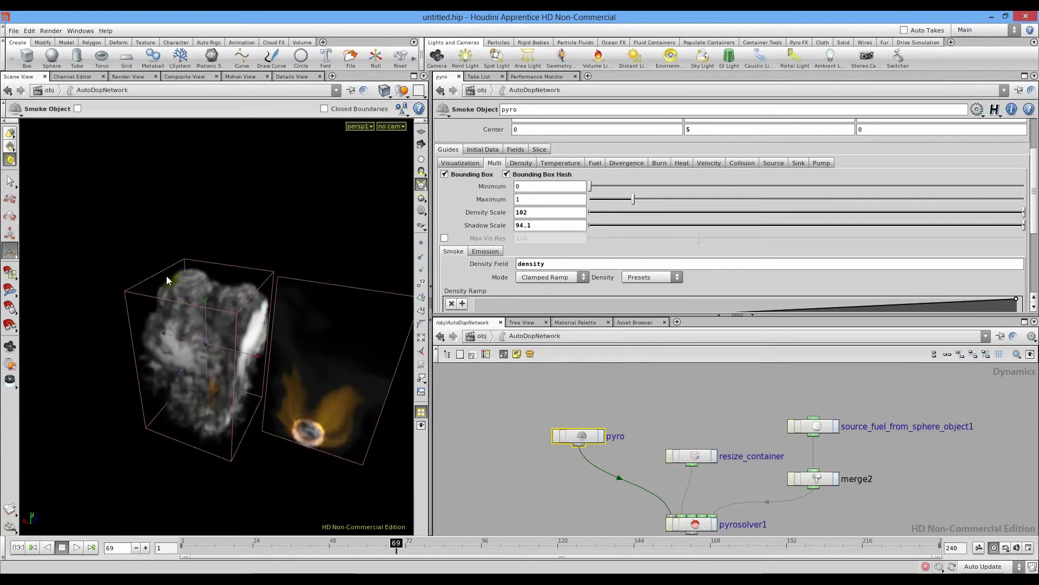
Set both the Density Scale and the Shadow Scale of the pyro object to 1
drag(544, 212, 478, 211)
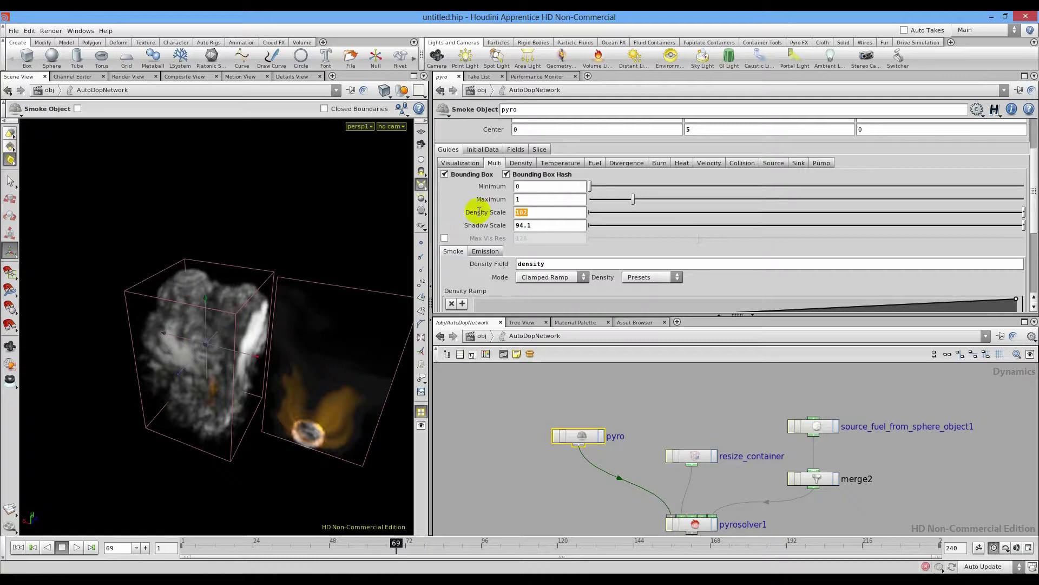
text(1)
key(Return)
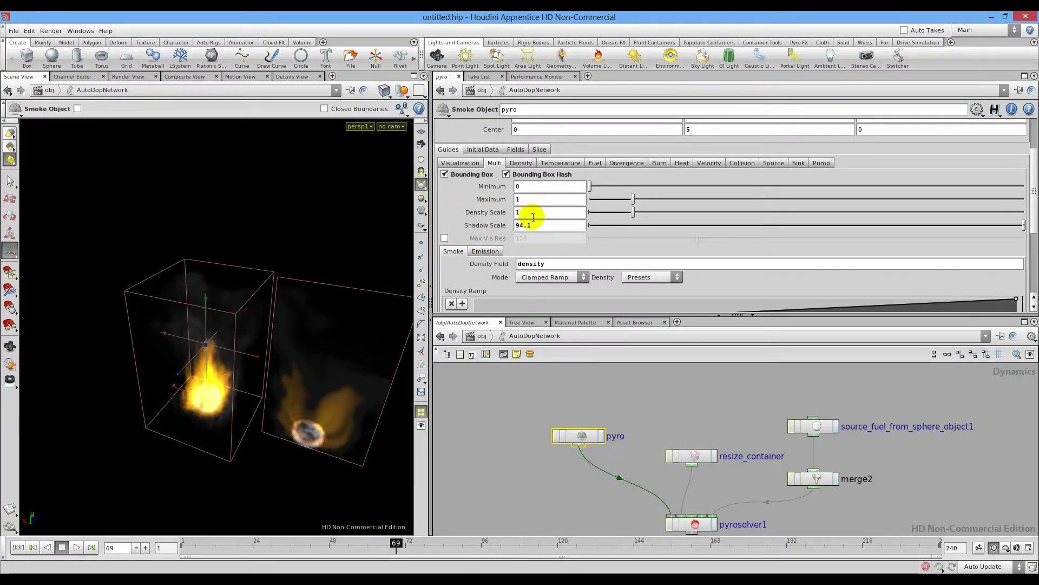
text(1)
key(Return)
Inspect the flame up close and from the front, and set Density Scale to 2.21 and Shadow Scale to 2.51
key(Escape)
mouse_move(212, 365)
mouse_down()
mouse_move(167, 406)
mouse_move(177, 379)
mouse_move(292, 386)
mouse_move(320, 475)
mouse_move(169, 395)
mouse_move(199, 339)
mouse_move(287, 385)
mouse_move(209, 384)
mouse_up()
scroll(295, 379, up, 3)
key(Return)
key(Escape)
middle_drag(260, 388, 278, 388)
drag(278, 388, 261, 402)
scroll(233, 394, down, 3)
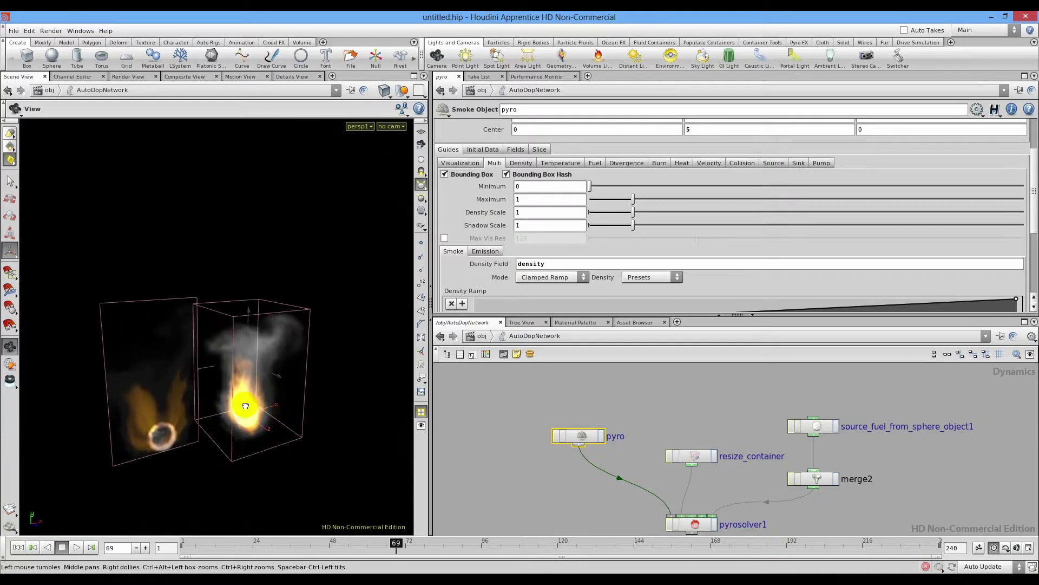
key(Return)
drag(632, 214, 700, 227)
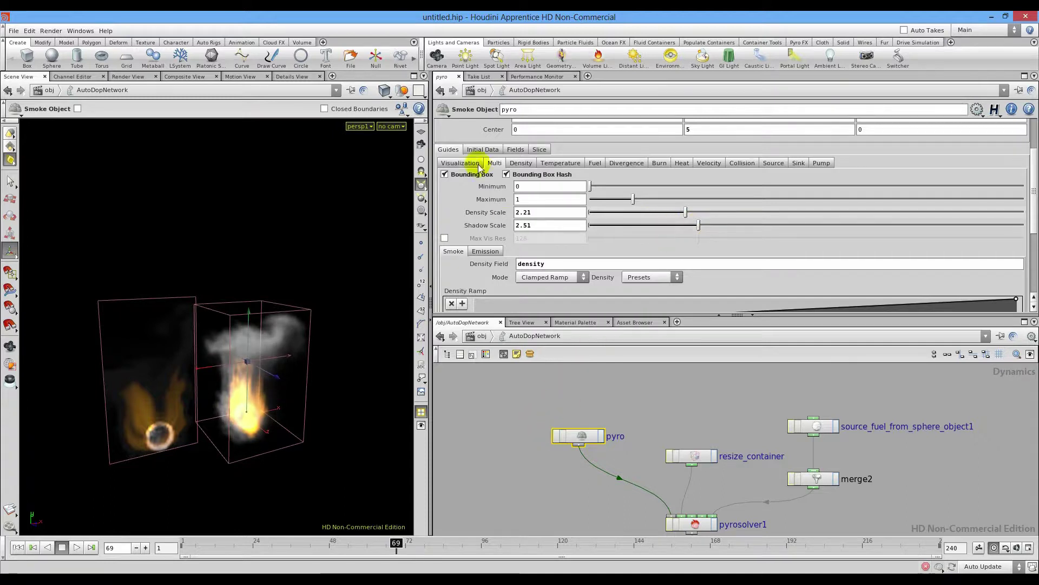
Turn on the pyro object's Two Dimensional option and replay the simulation from frame 1 to frame 18
scroll(487, 217, up, 5)
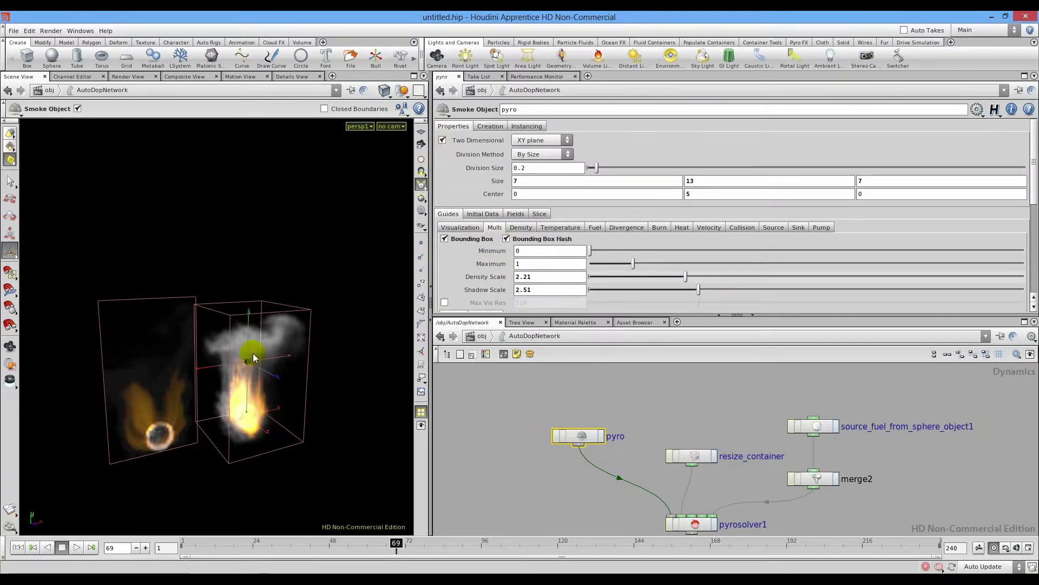
click(19, 547)
click(76, 547)
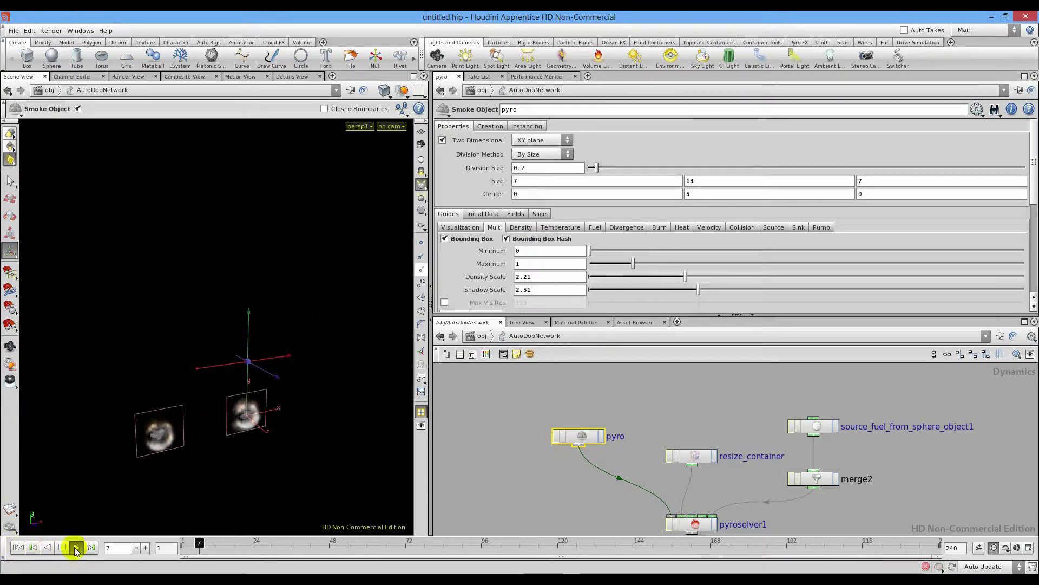
scroll(130, 230, down, 3)
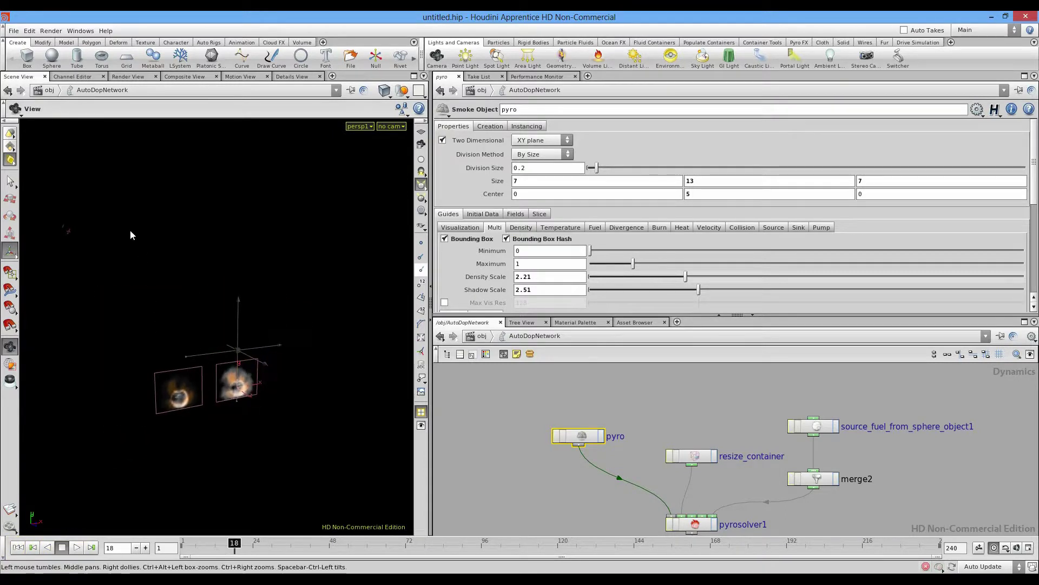
Go up to the object level and delete the spotlight from the scene
click(470, 336)
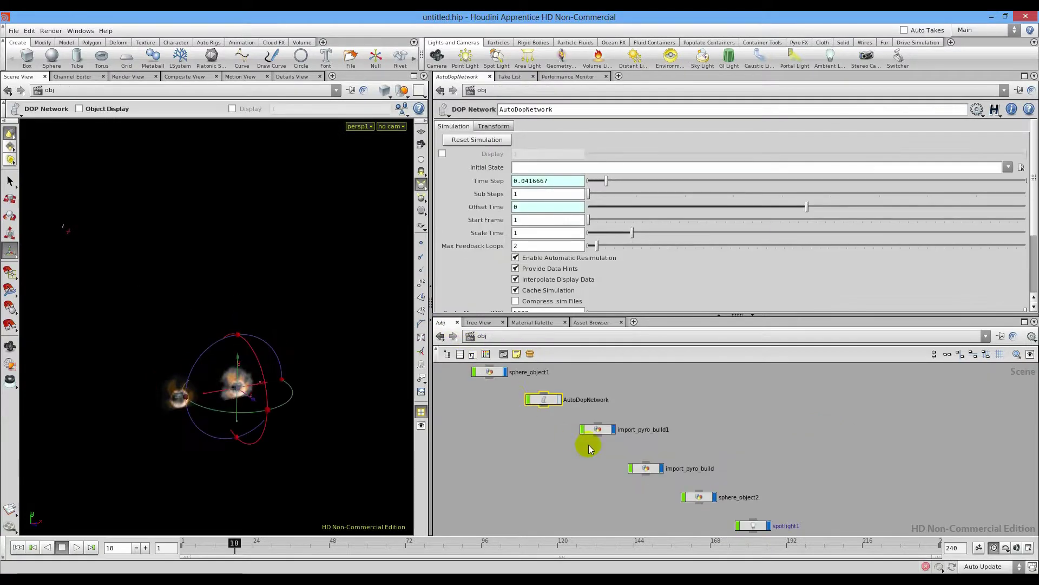
click(651, 428)
key(Delete)
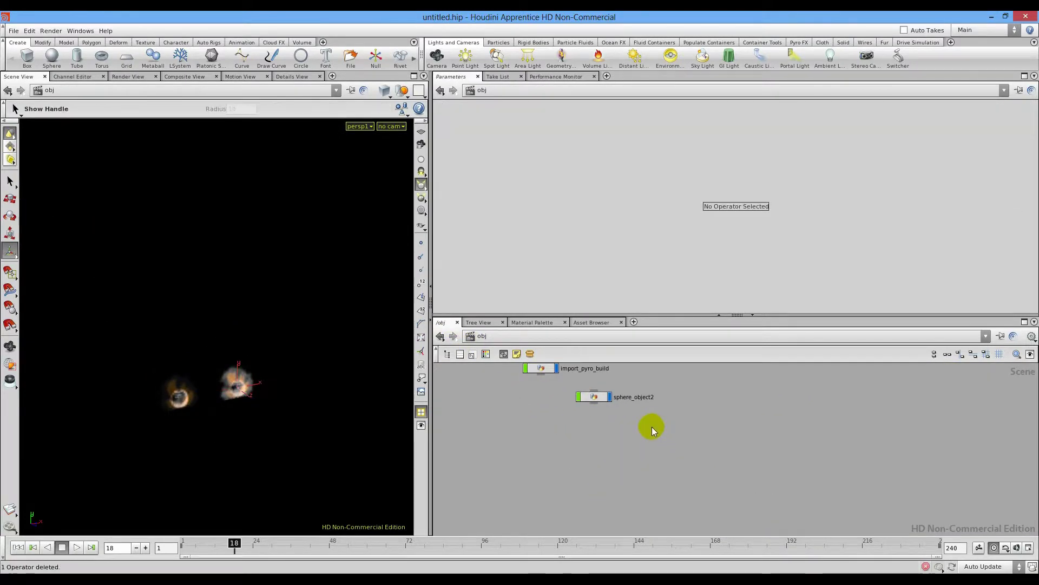
scroll(269, 418, up, 4)
key(Escape)
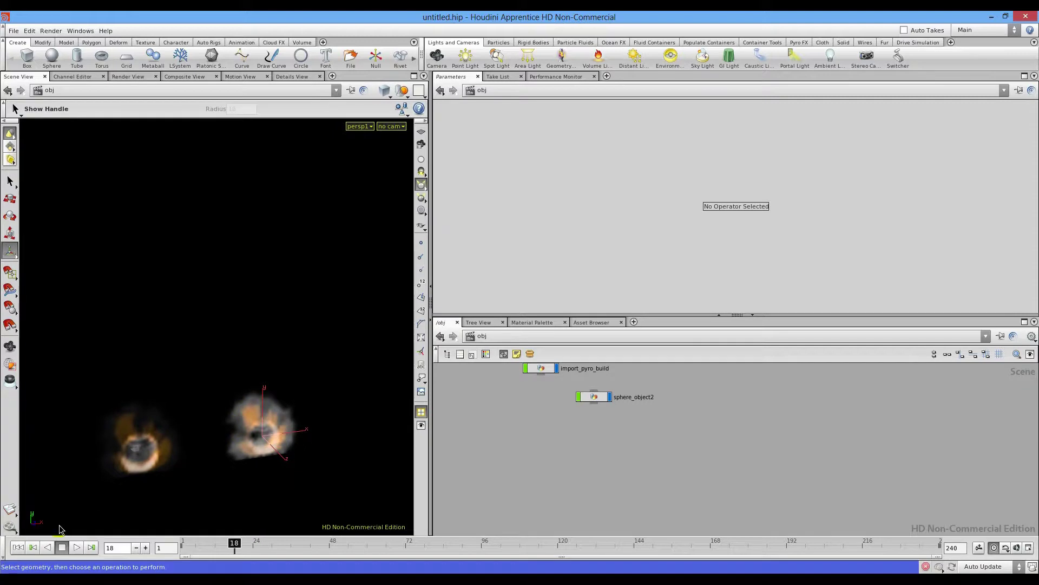
Rewind to frame 1, reopen the AutoDopNetwork and play the flat simulation to frame 38
click(62, 547)
key(h)
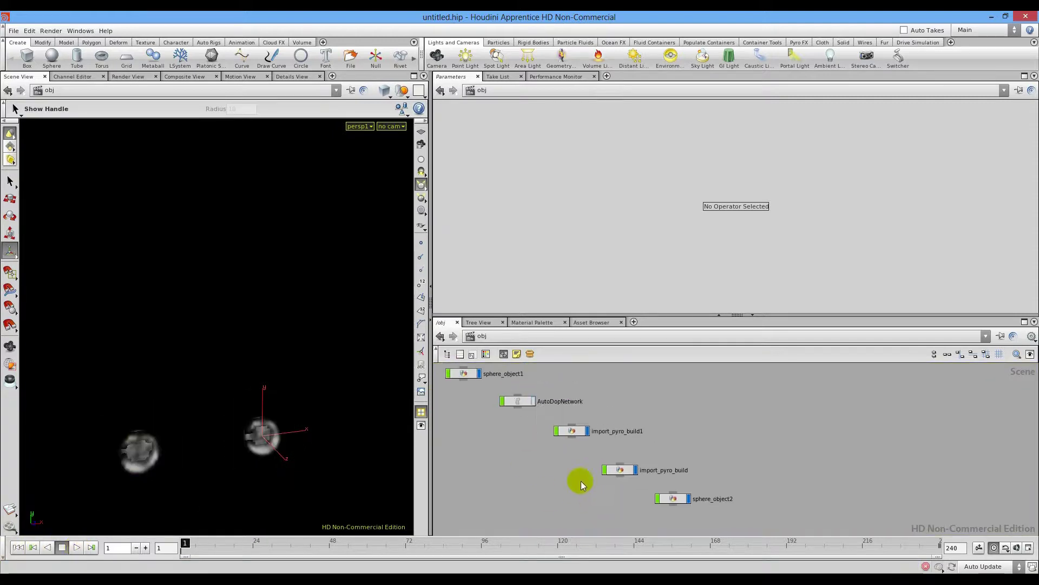
double_click(517, 403)
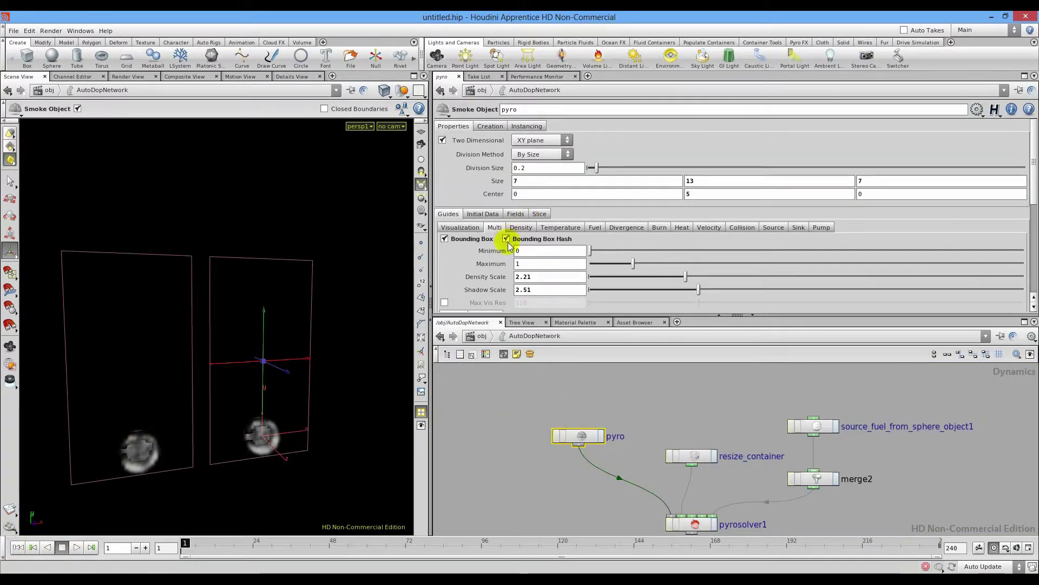
scroll(482, 259, down, 5)
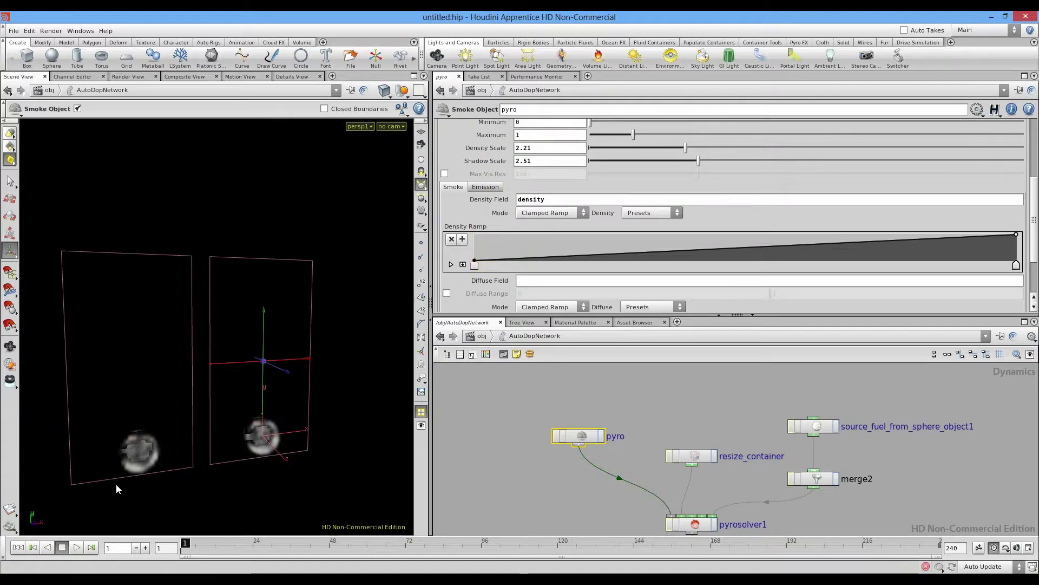
click(75, 548)
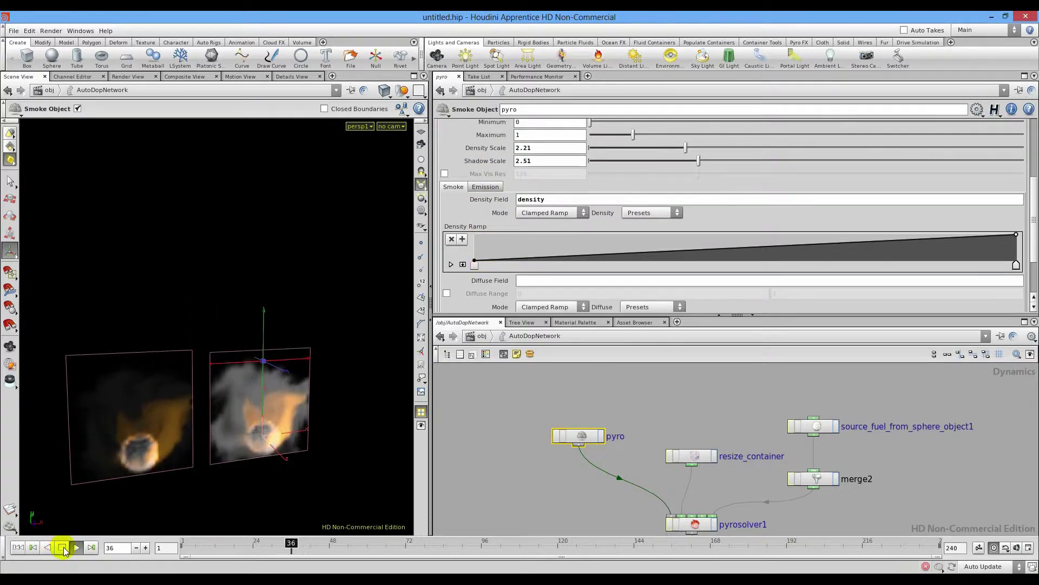
Add points to the smoke Density Ramp to form a steep plateau at low densities, and play the simulation to frame 67 before rewinding
click(544, 261)
drag(554, 259, 485, 236)
click(581, 237)
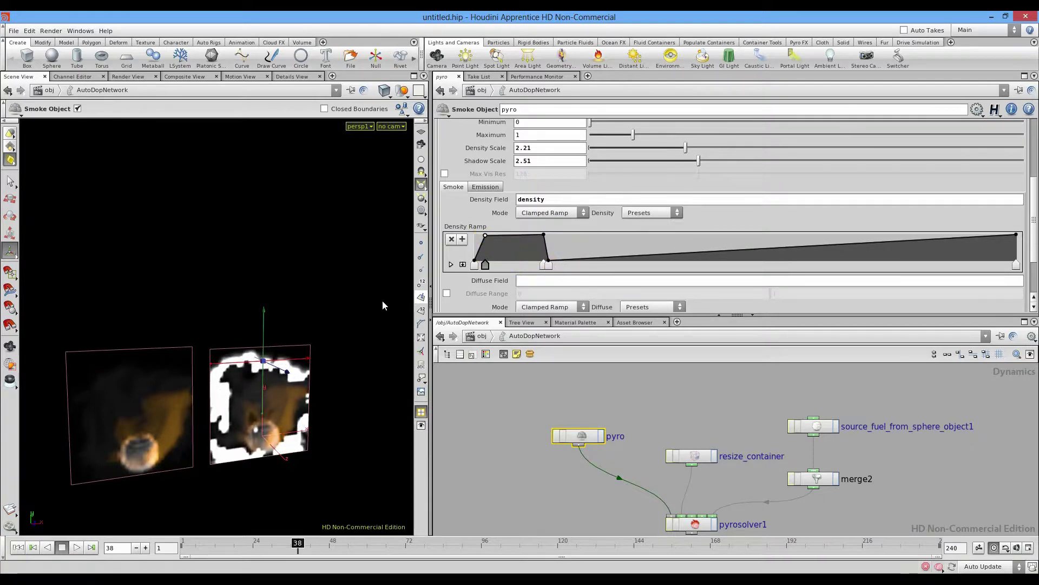
click(76, 548)
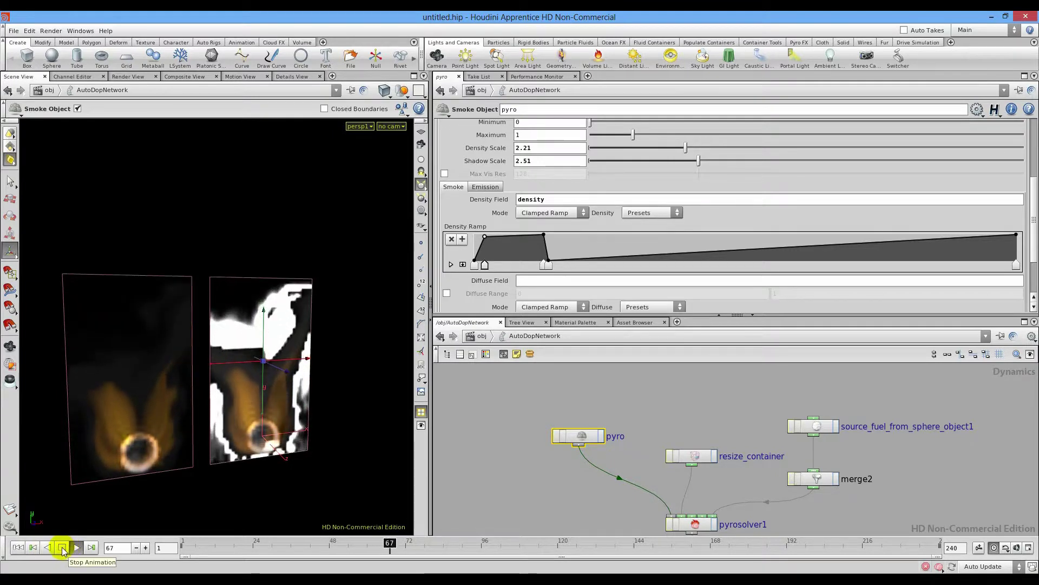
click(62, 547)
click(18, 547)
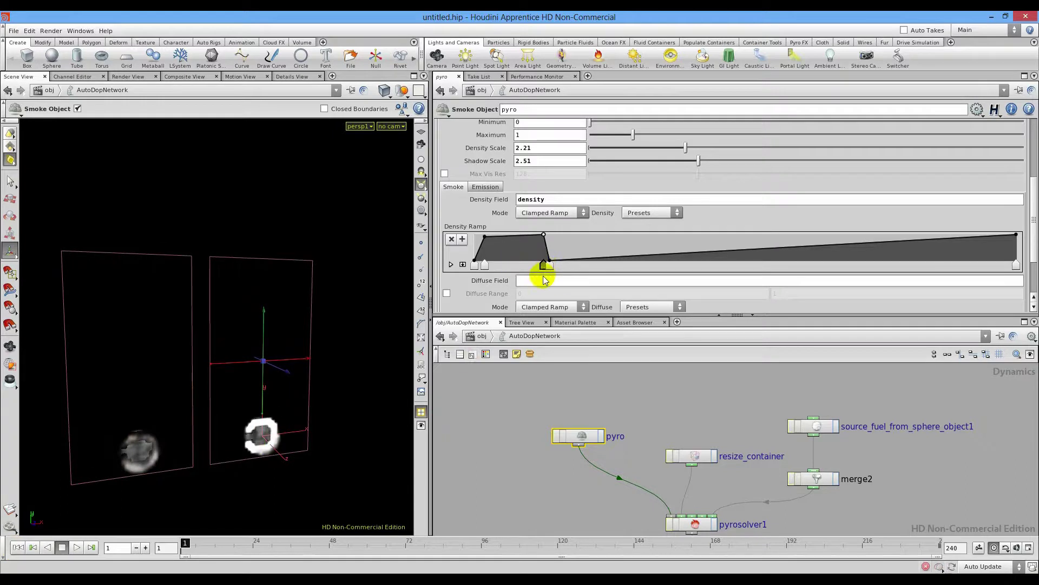
Remove the added points from the Density Ramp to restore its straight rise
mouse_move(548, 264)
mouse_down()
mouse_move(541, 303)
mouse_move(509, 272)
mouse_up()
click(485, 265)
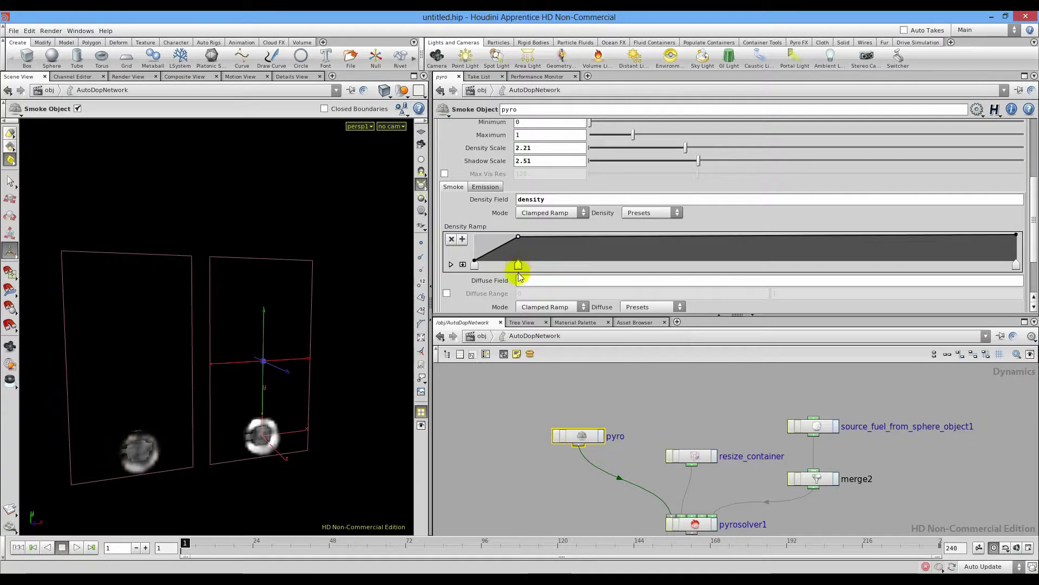
drag(518, 268, 518, 298)
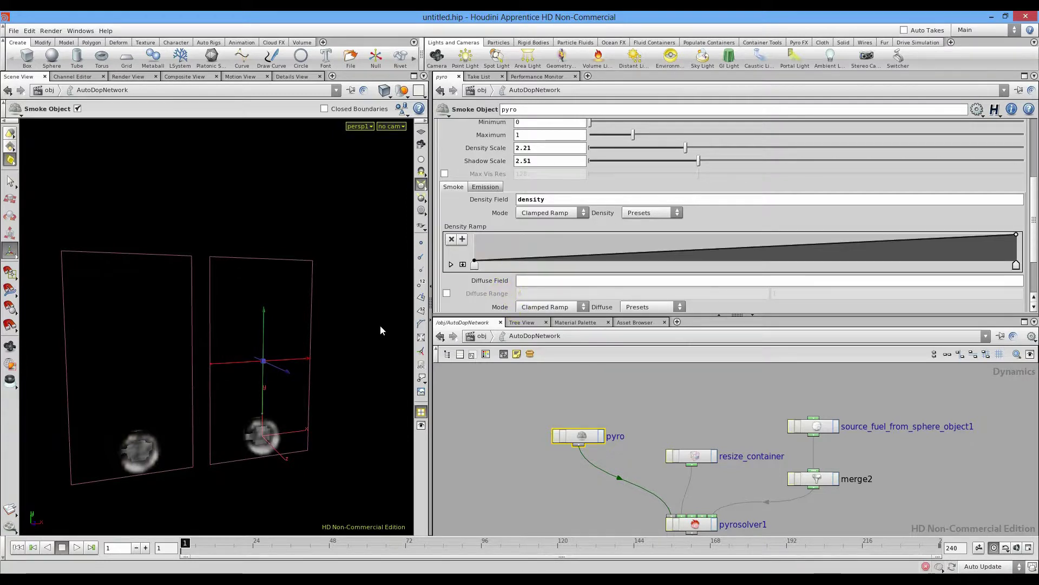
Examine the pyro object's Initial Data, Fields and Slice settings, including the Dynamics and Masks field options
scroll(516, 275, down, 2)
scroll(523, 196, up, 4)
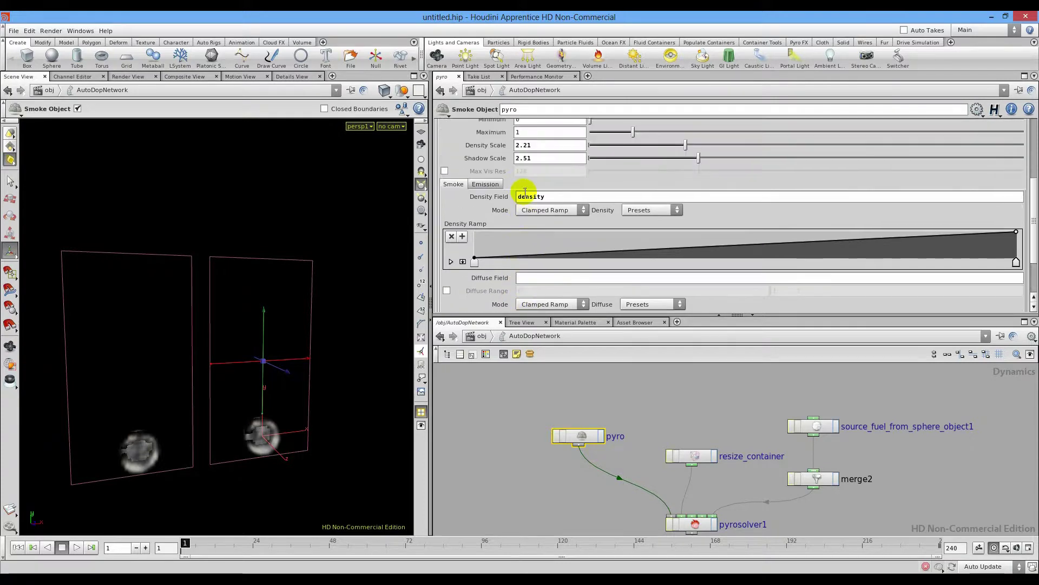
scroll(523, 195, up, 1)
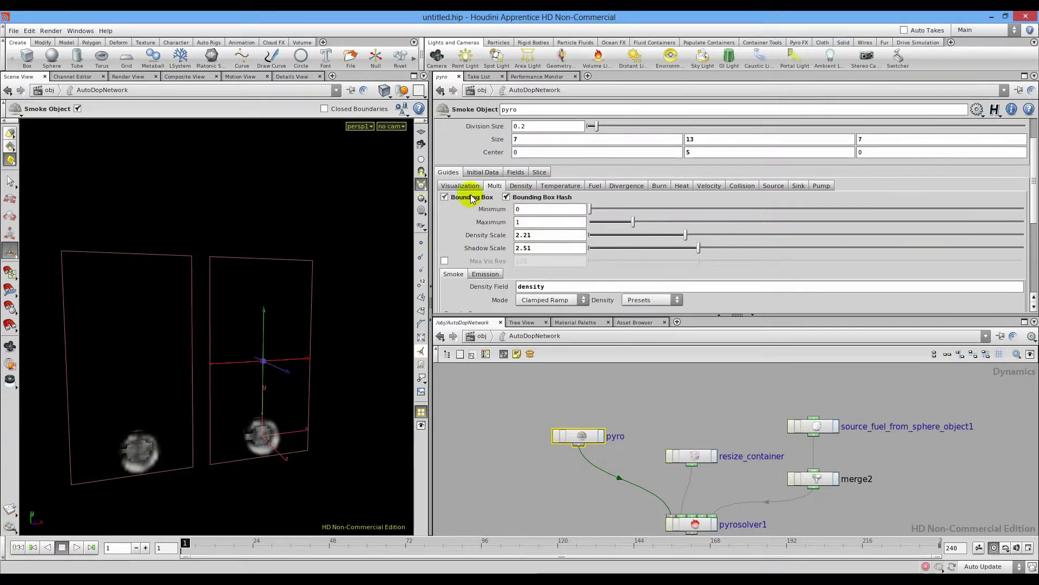
click(479, 171)
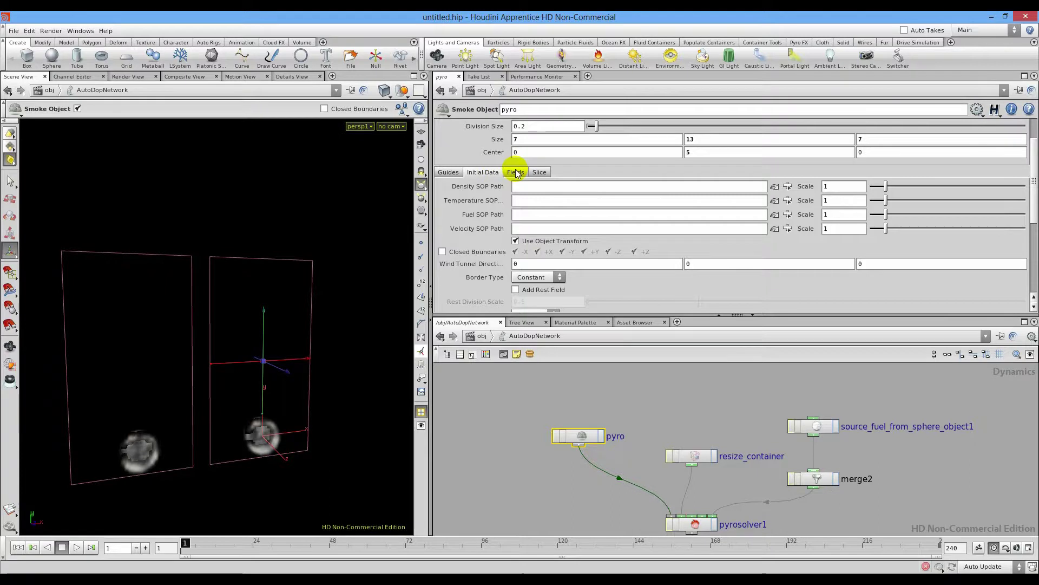
click(516, 173)
click(538, 172)
click(515, 172)
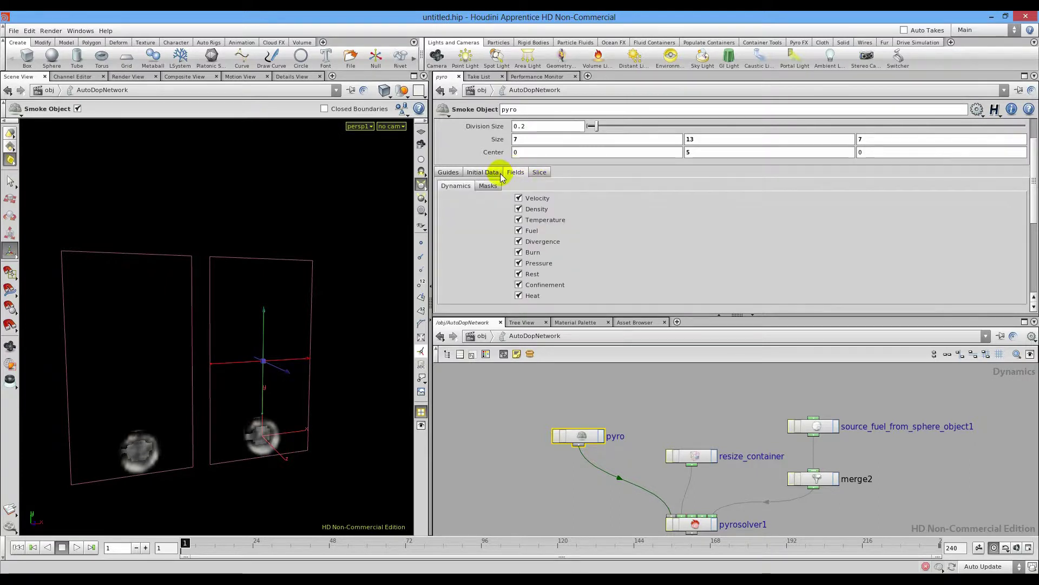
click(486, 186)
click(459, 186)
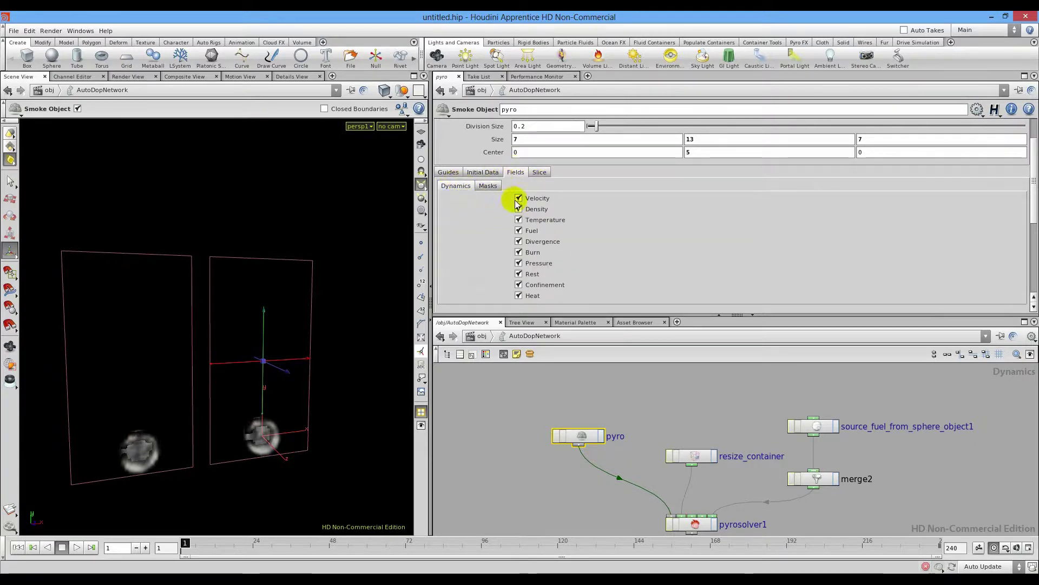
scroll(512, 260, up, 3)
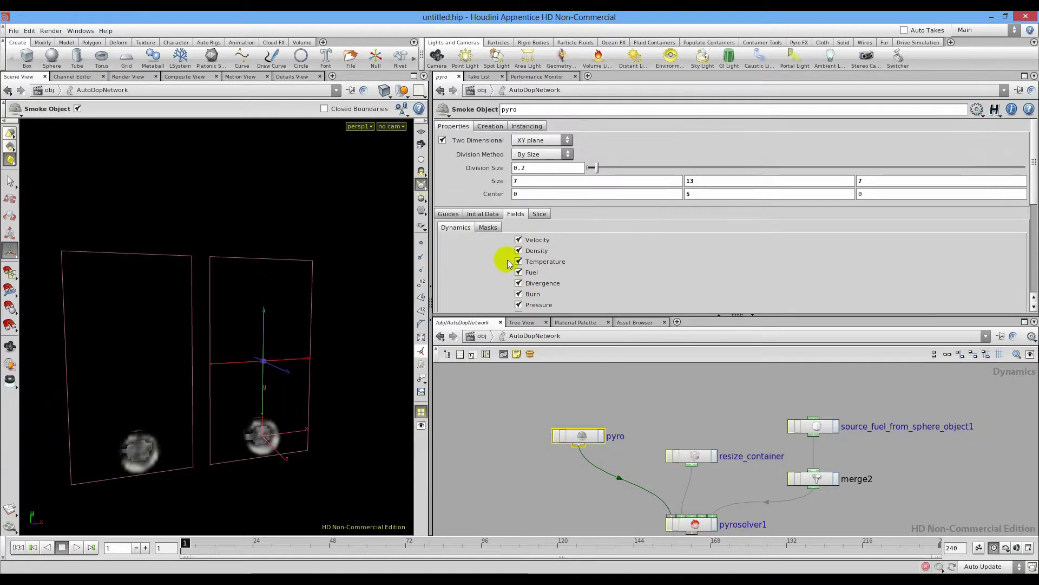
click(539, 215)
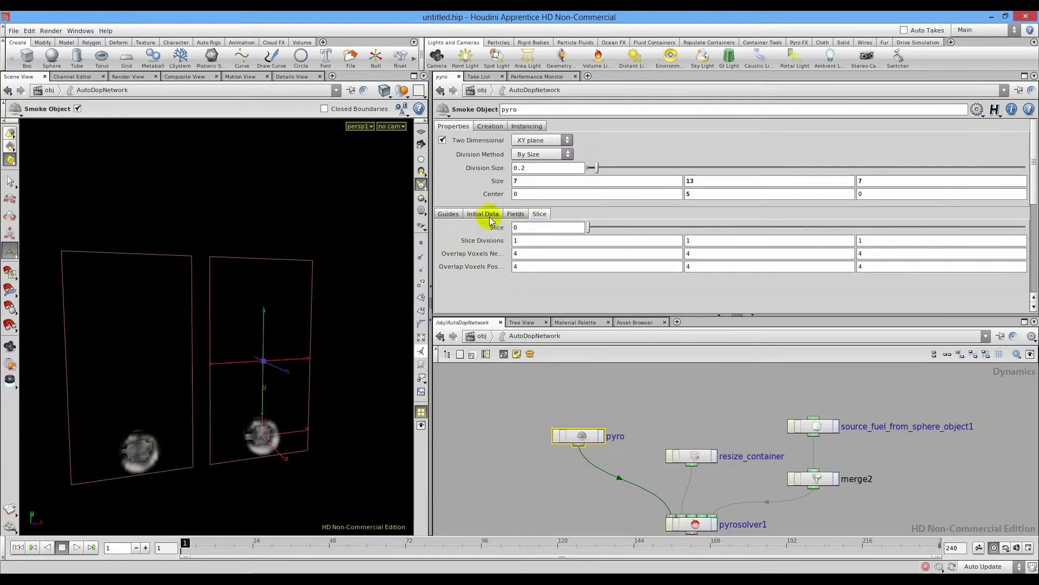
Turn off the pyro object's Two Dimensional option and play the simulation from frame 1 to frame 36
click(442, 141)
drag(239, 376, 257, 379)
click(75, 548)
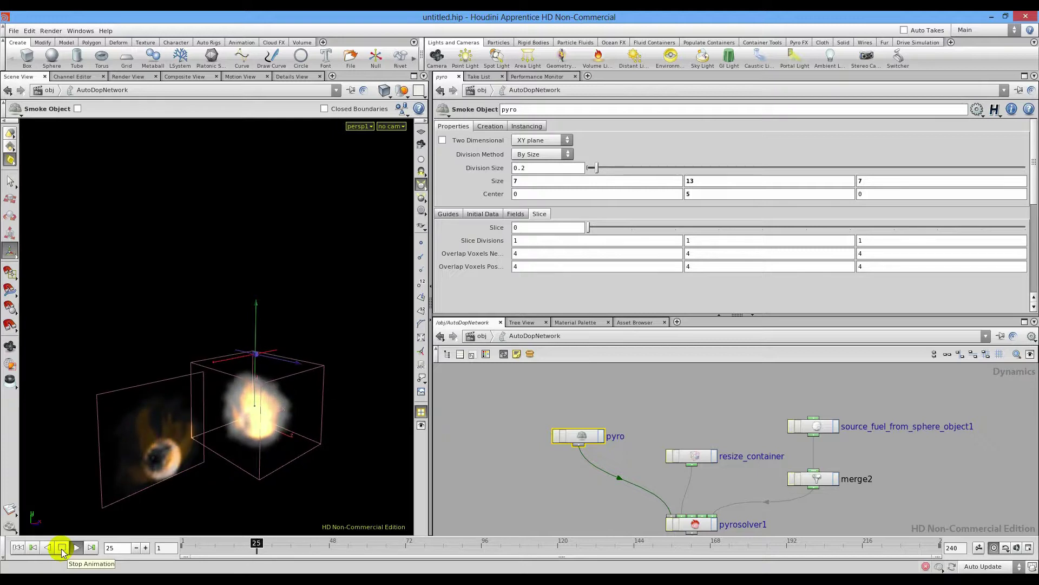
click(62, 547)
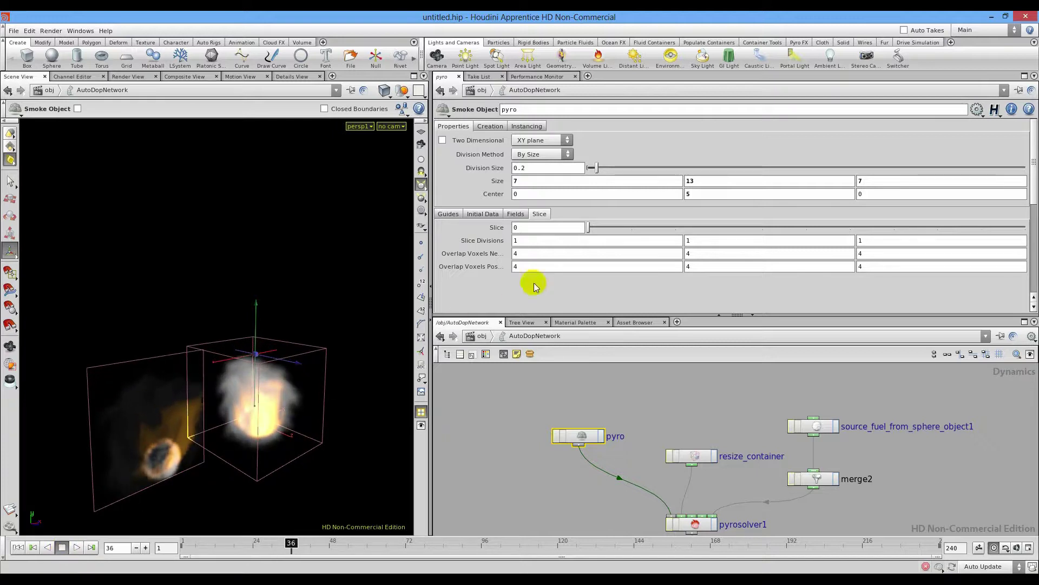
Raise the pyro object's Slice value to 6 and play the simulation from frame 1
drag(630, 230, 790, 230)
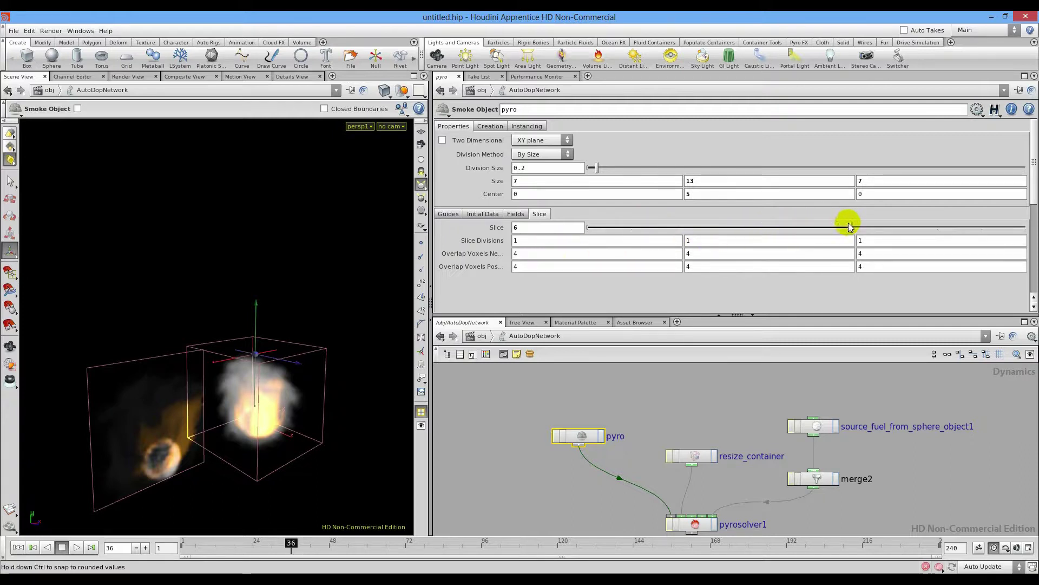
click(18, 547)
click(76, 547)
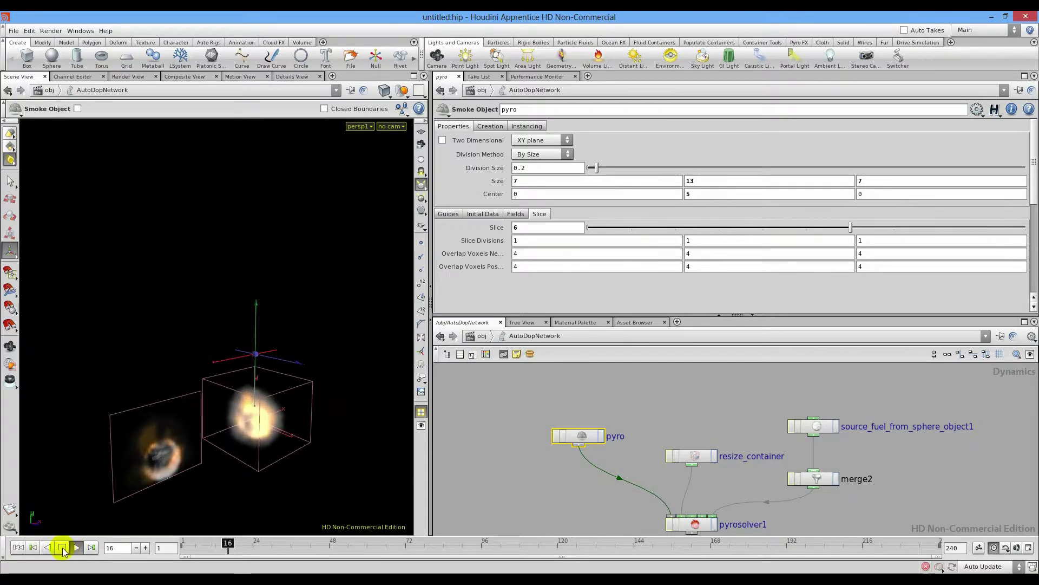
click(62, 548)
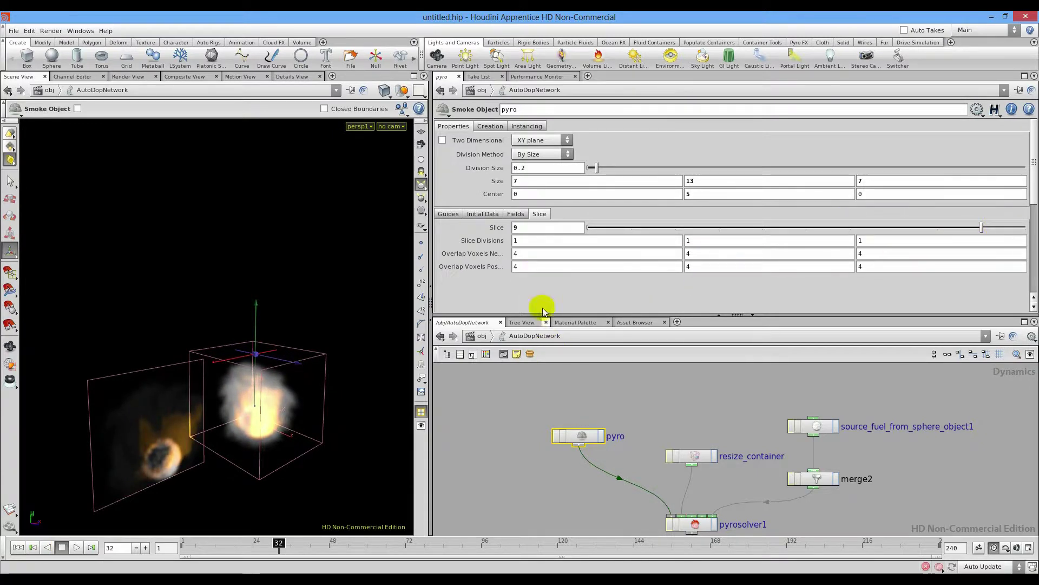
Set the first Slice Divisions value to 171 and play the simulation from frame 1 to frame 26
middle_drag(546, 240, 571, 217)
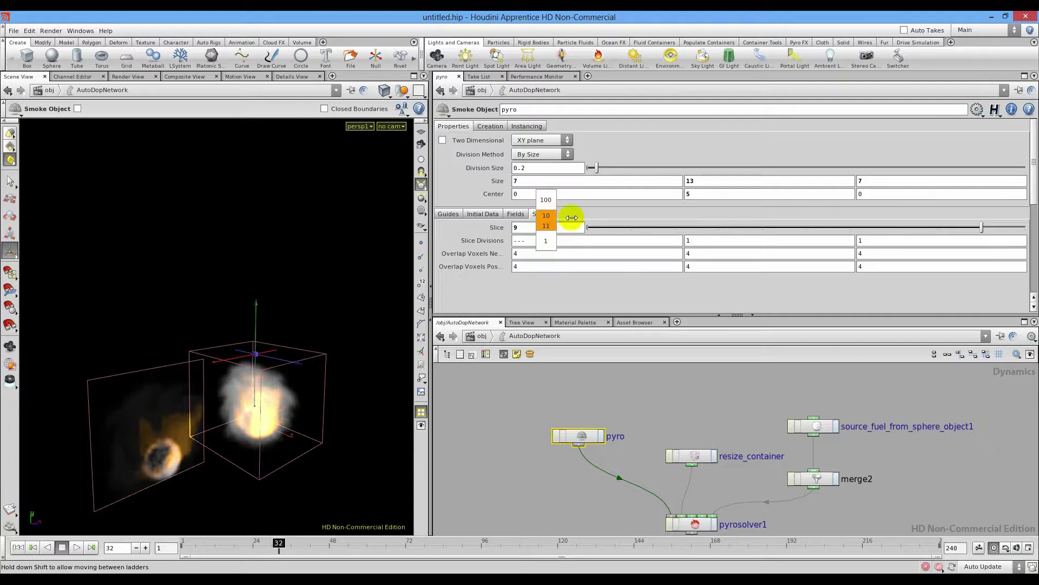
middle_drag(635, 222, 636, 222)
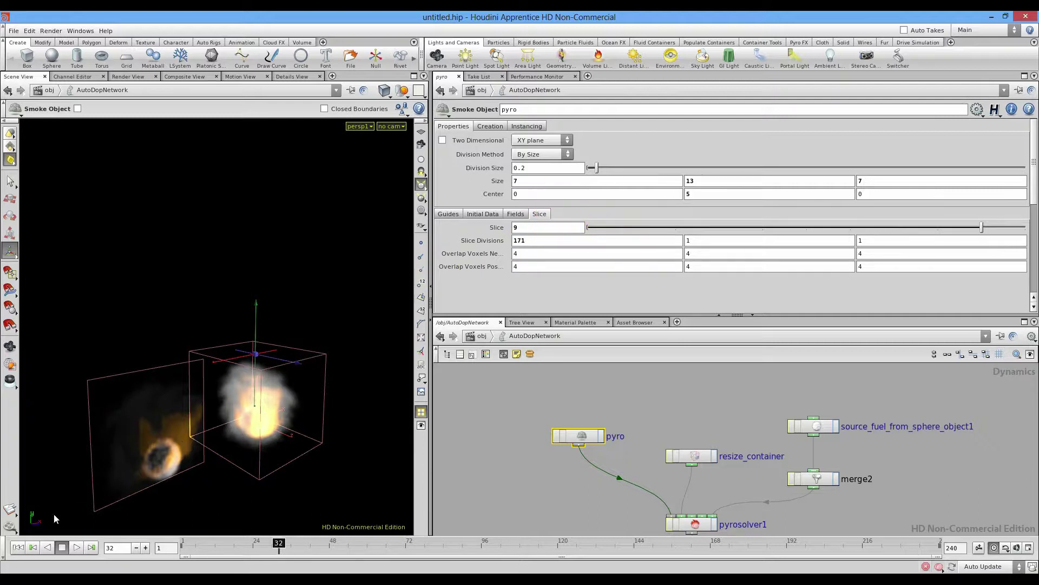
click(18, 547)
click(75, 547)
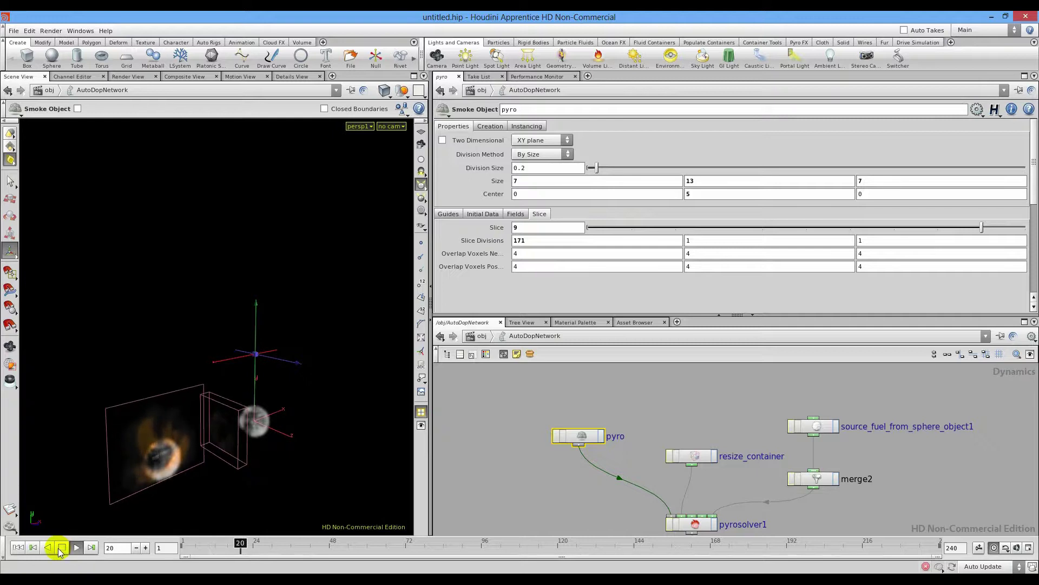
click(61, 548)
key(Escape)
drag(141, 505, 236, 334)
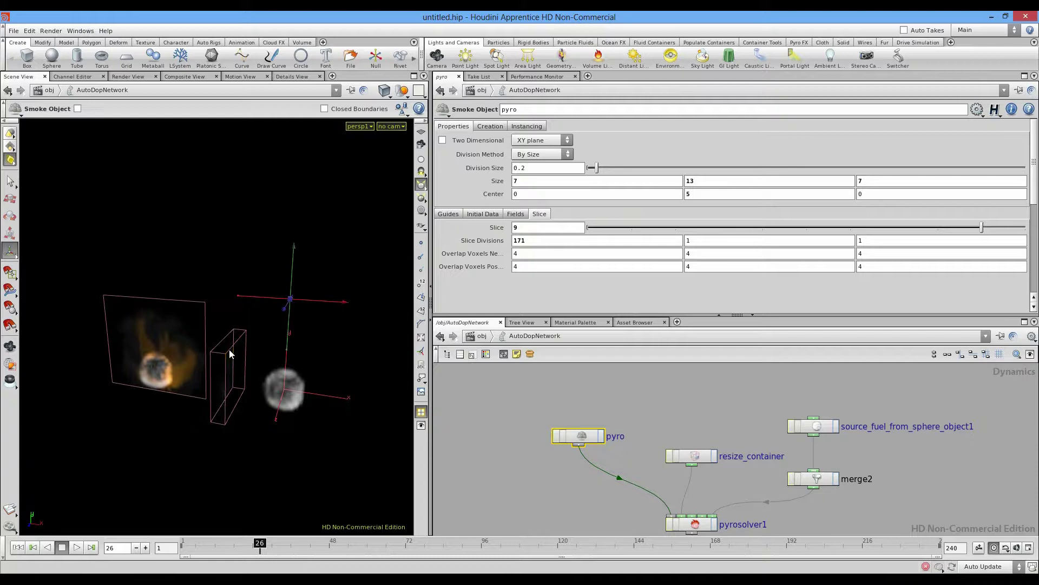
Lower the pyro object's Slice value to 4 and replay the simulation from frame 1
click(784, 228)
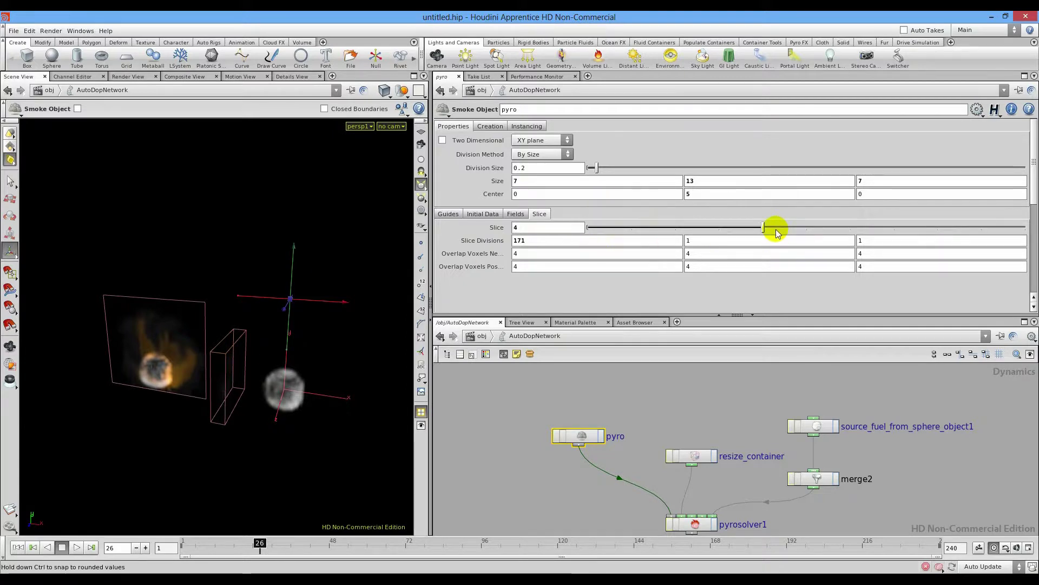
click(18, 547)
click(76, 547)
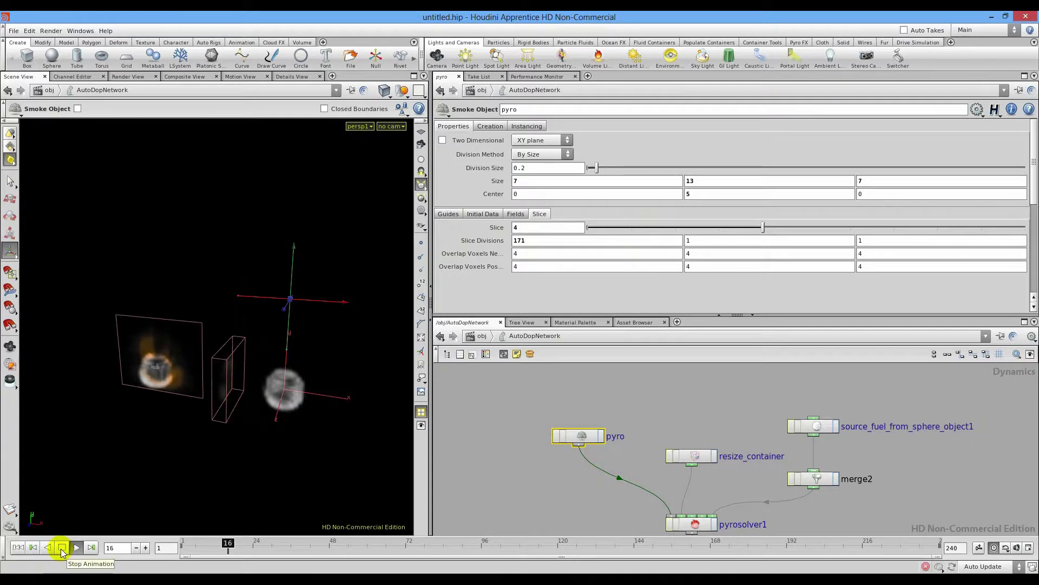
Reduce the first Slice Divisions value to 91, replay the simulation from frame 1, and rewind it
middle_drag(542, 239, 512, 240)
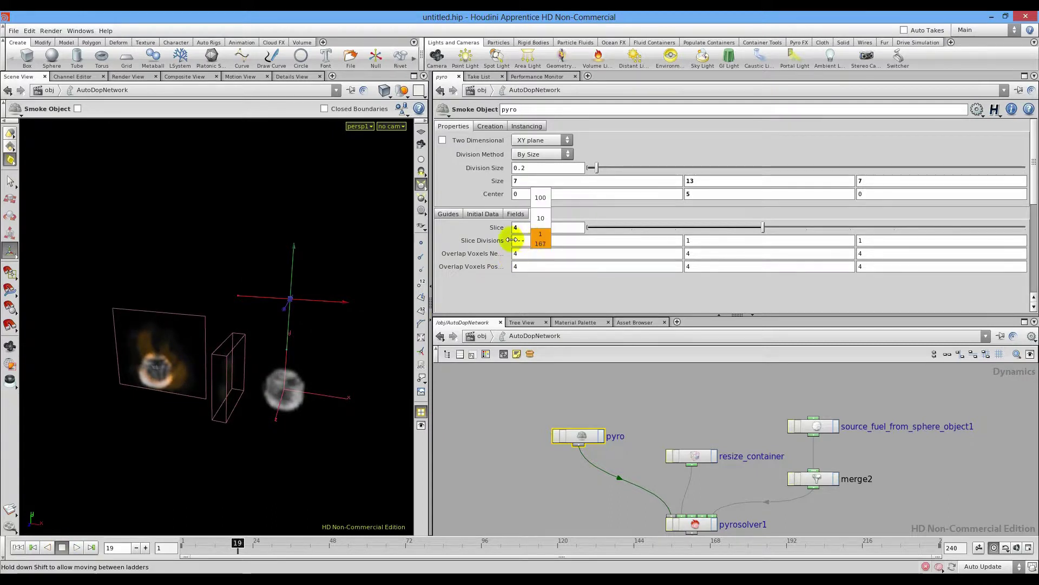
middle_drag(188, 253, 179, 253)
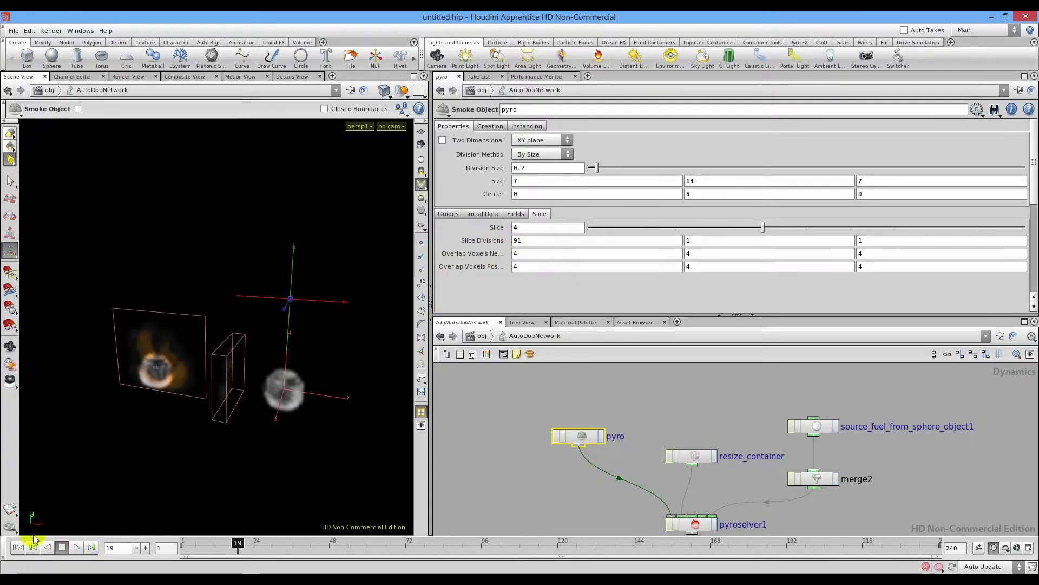
click(18, 547)
click(75, 548)
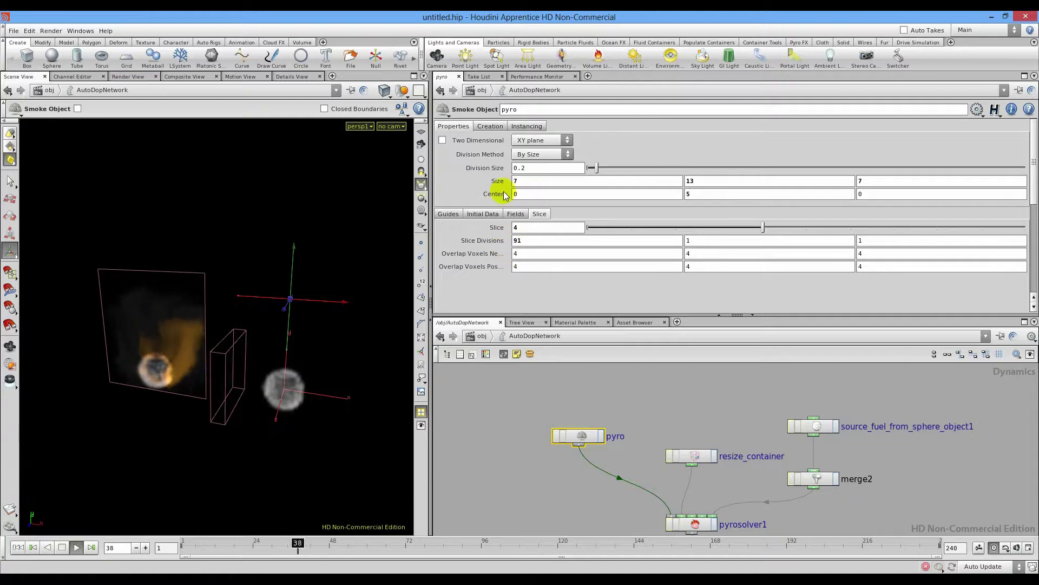
click(18, 546)
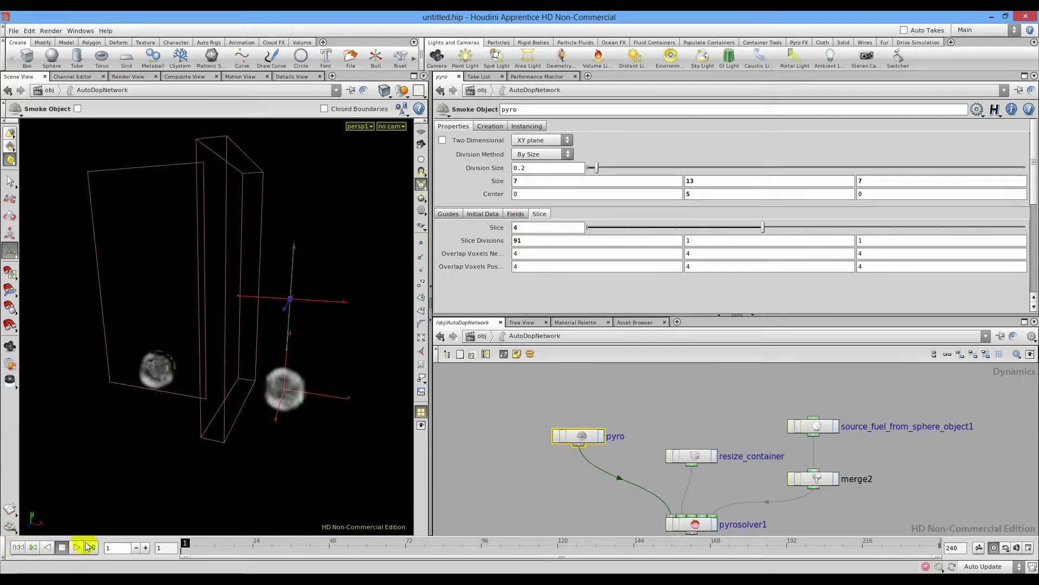
Set the pyro object's Slice to 1 and its first Slice Divisions value to 1
text(1)
key(Return)
double_click(529, 241)
text(1)
key(Return)
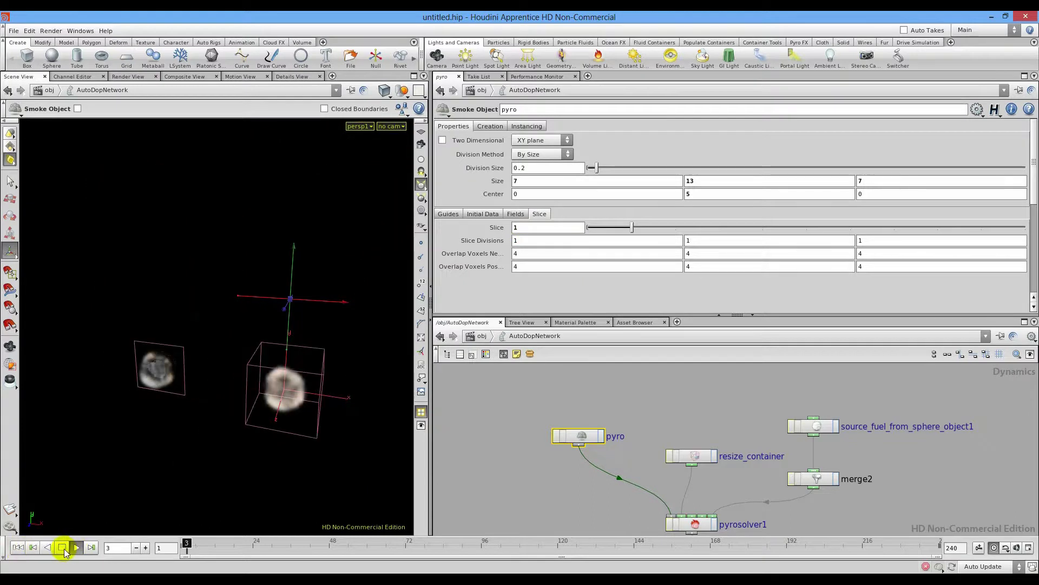
Try a second Slice Divisions value of 5 in a playback from frame 1, and reset it to 1
click(18, 548)
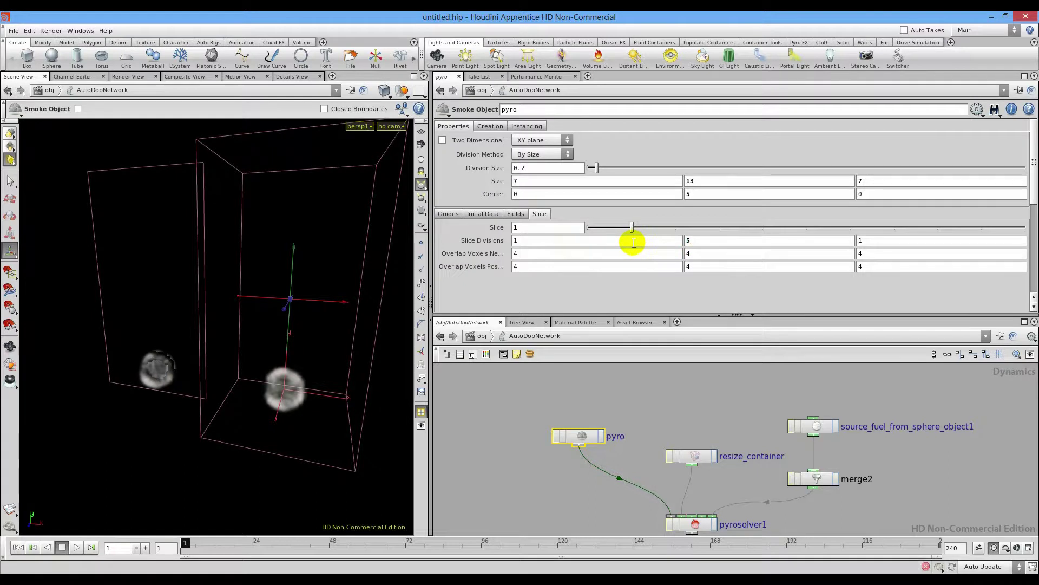
click(77, 548)
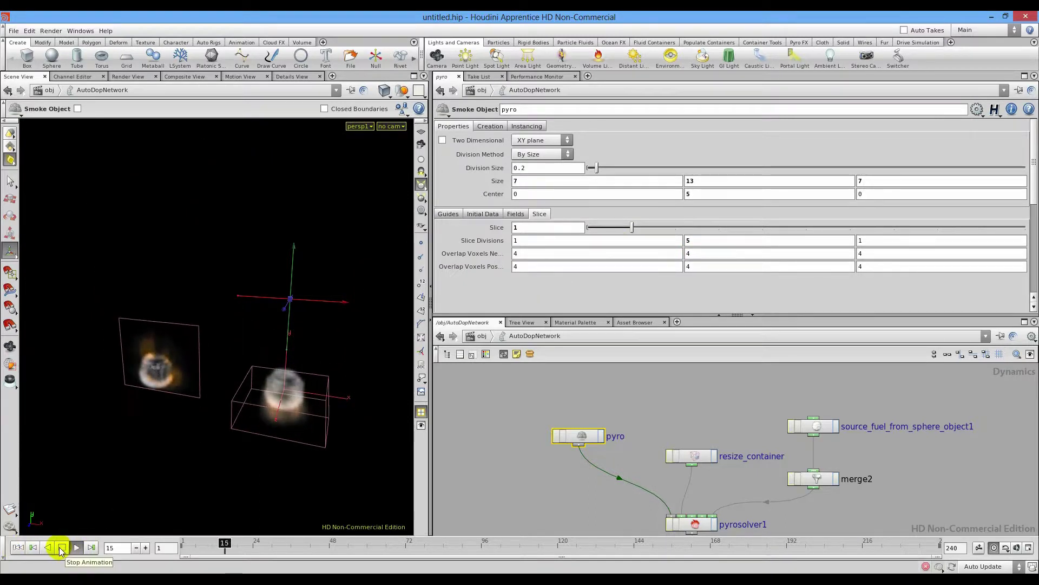
click(62, 548)
click(17, 547)
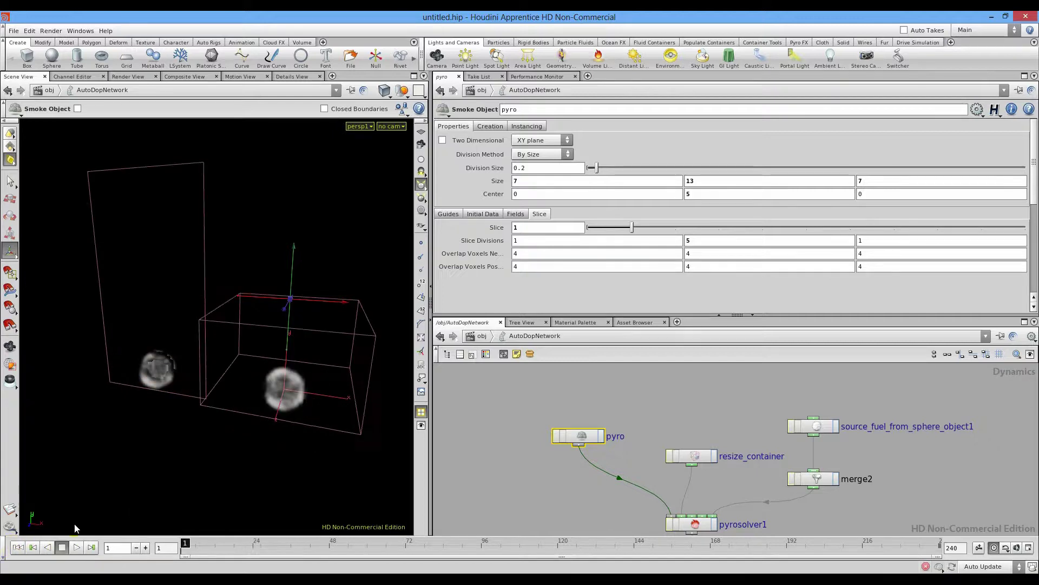
ctrl+middle_click(688, 241)
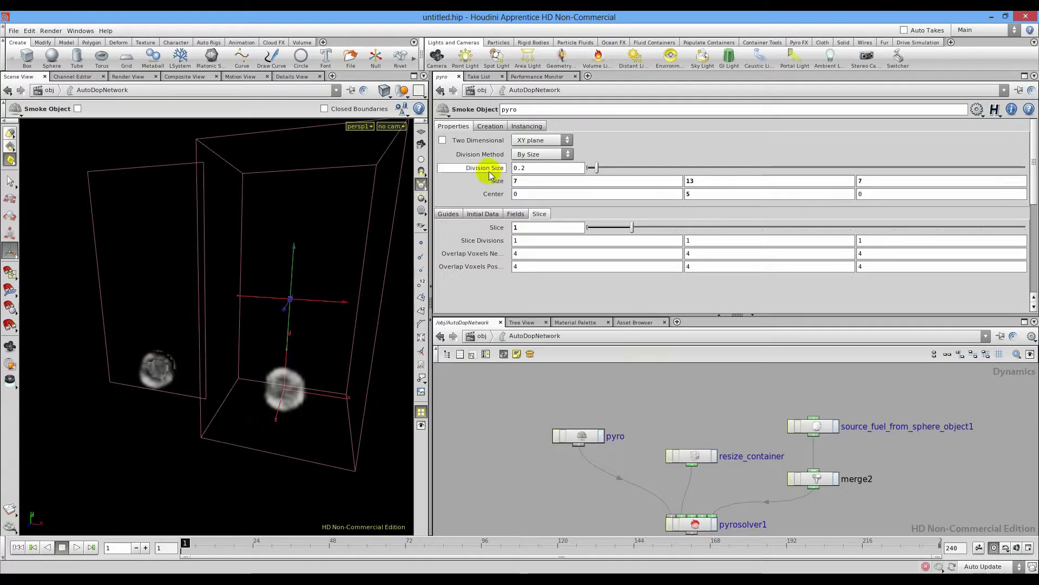
Examine the pyro object's Instancing and Creation settings, including the expression behind Creation Frame
click(504, 127)
click(524, 127)
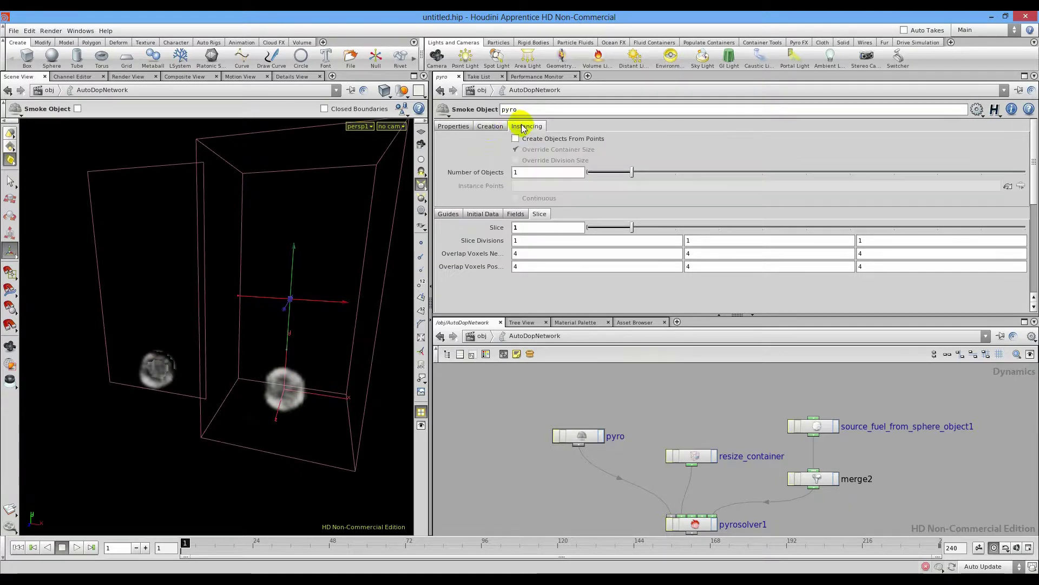
click(492, 128)
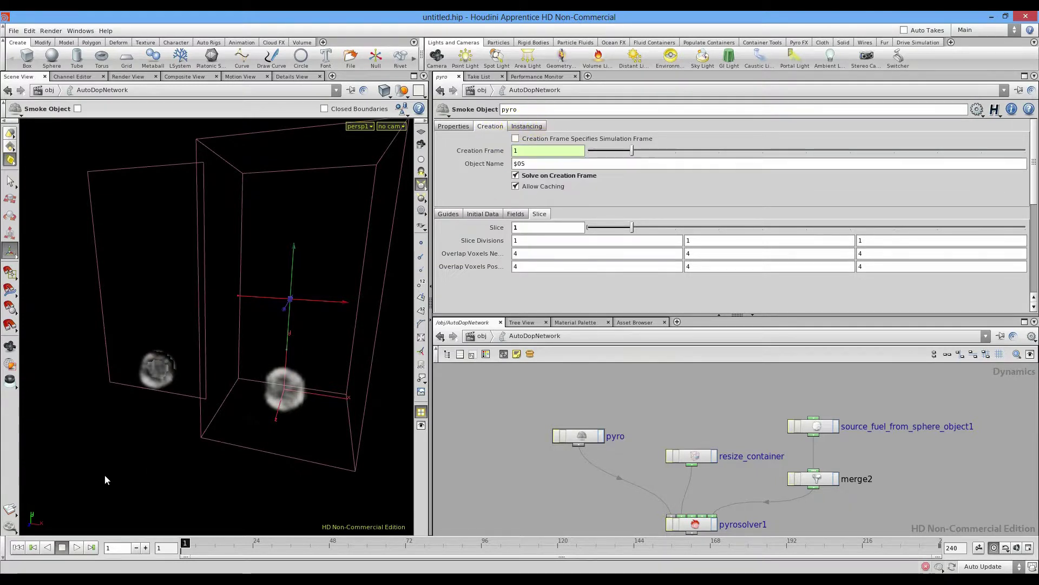
click(484, 151)
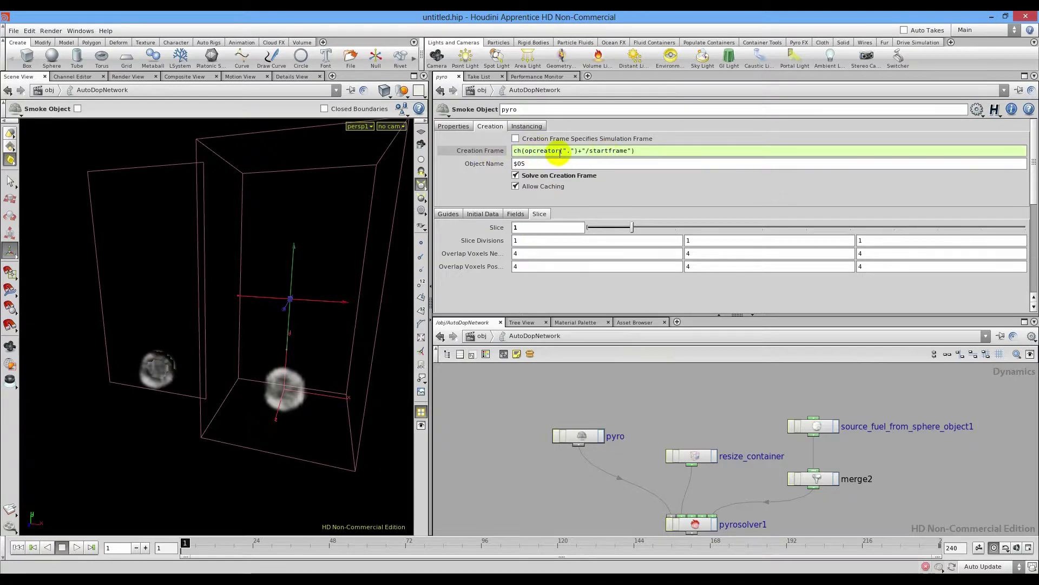
click(474, 151)
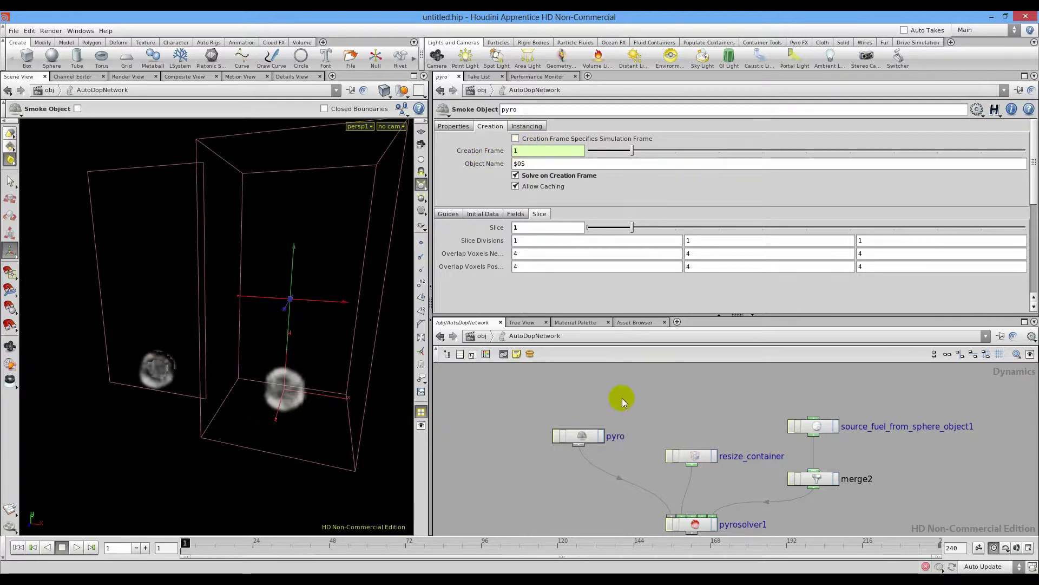
Go up to the obj level and examine the AutoDopNetwork's Simulation settings, including its caching options and Initial State
click(483, 337)
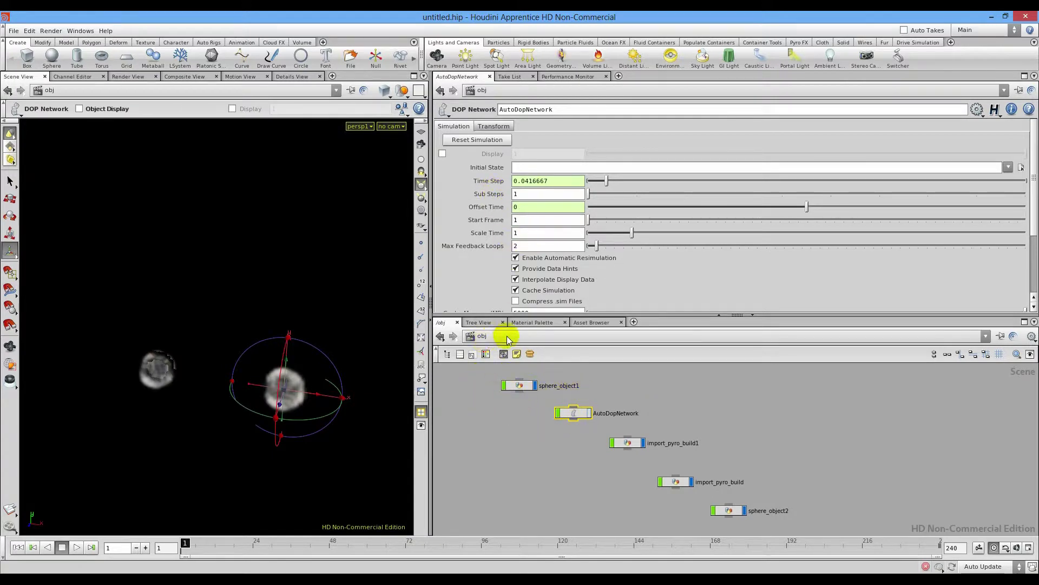
scroll(520, 453, up, 6)
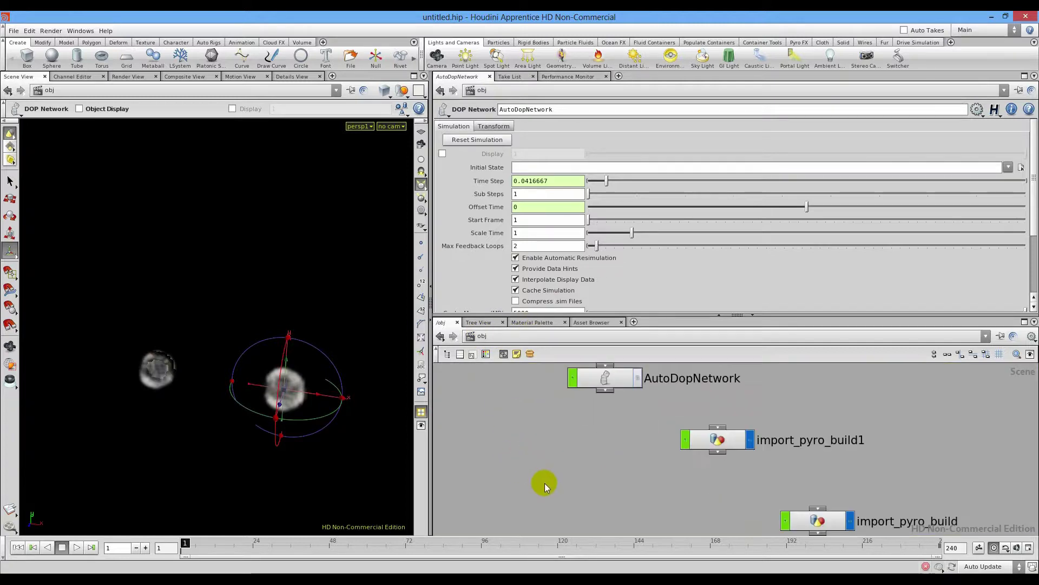
click(588, 433)
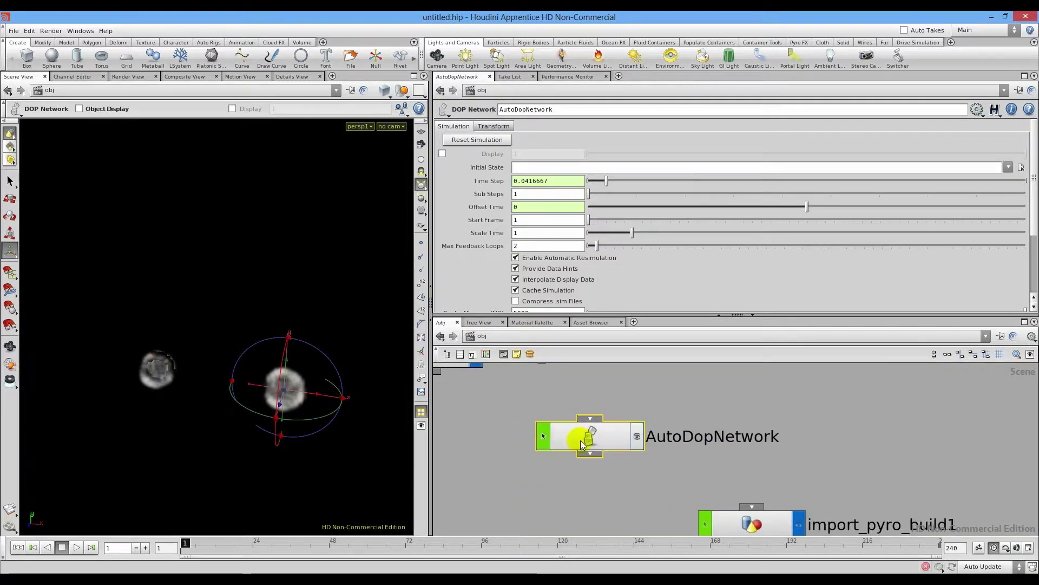
scroll(504, 201, down, 2)
scroll(503, 204, up, 1)
scroll(563, 170, down, 3)
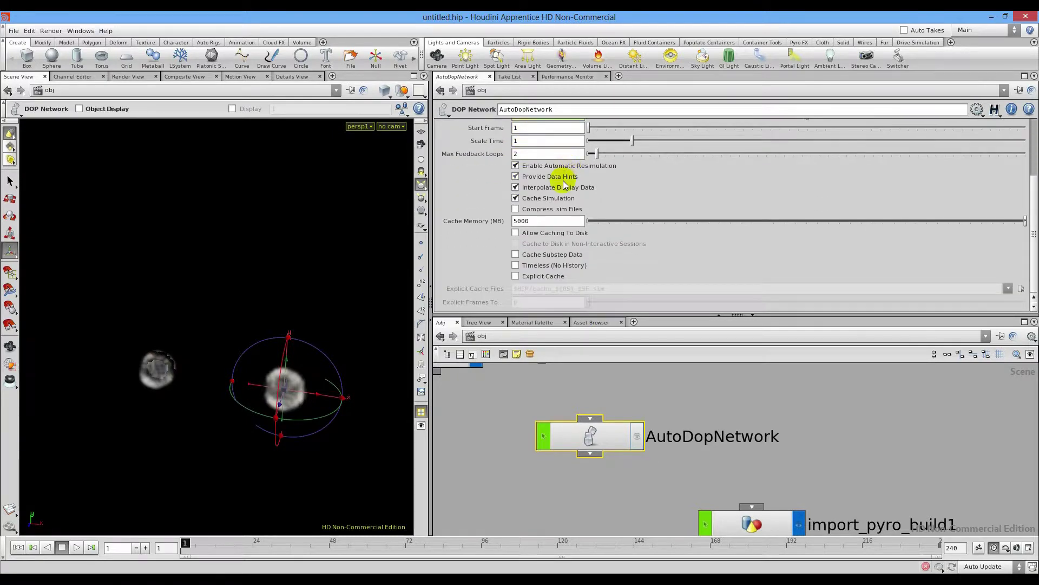
scroll(563, 184, up, 4)
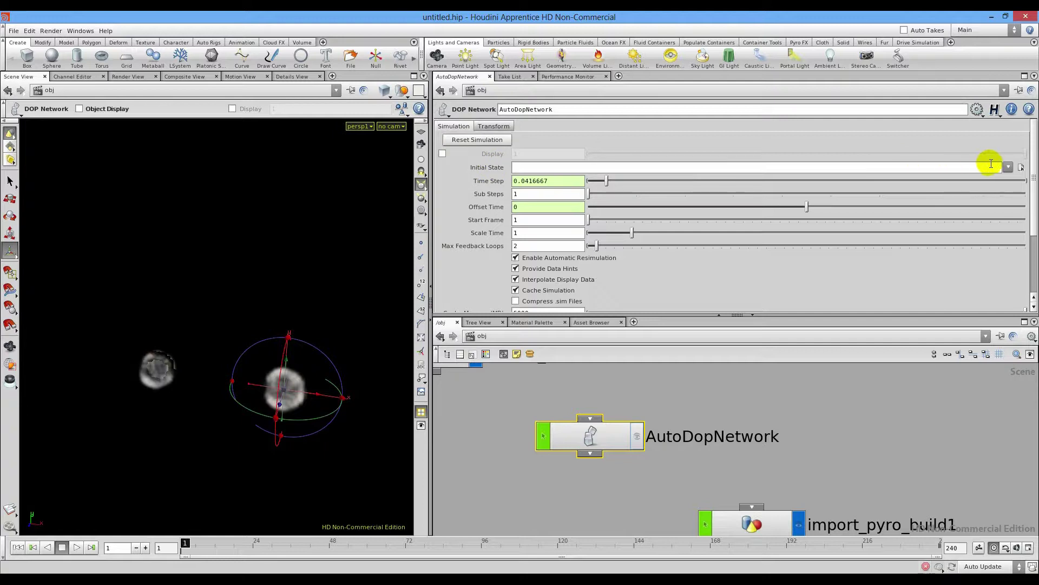
click(1008, 170)
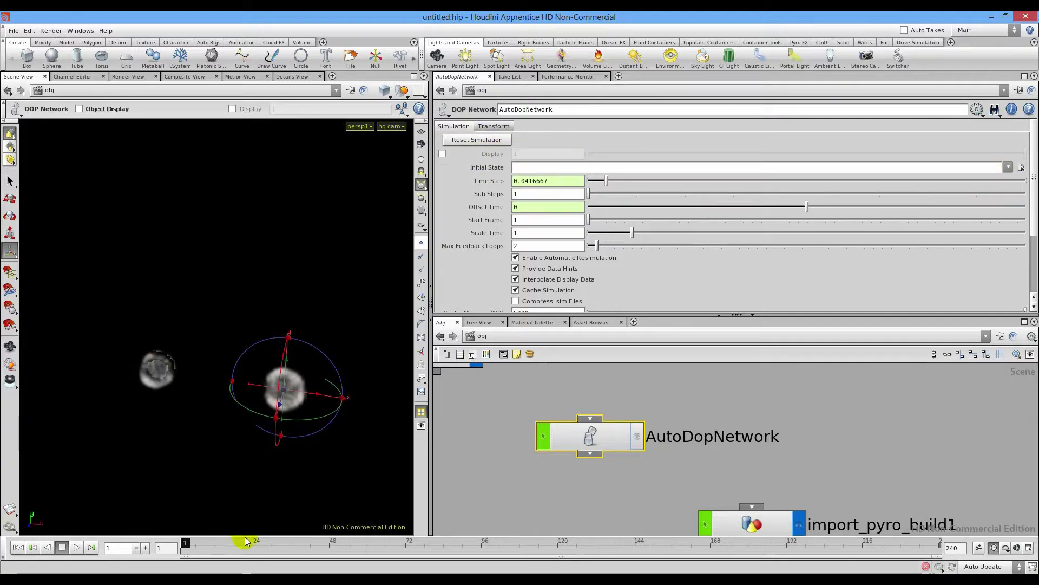
Scrub the simulation to frame 50, replay it from frame 1 to frame 46, and rewind to the start
drag(246, 542, 336, 546)
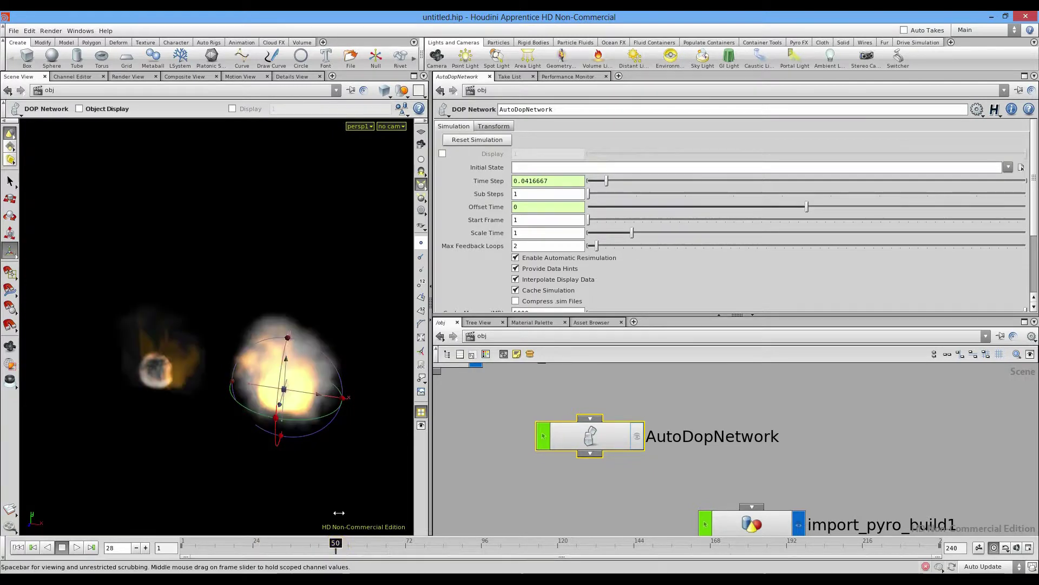
click(297, 357)
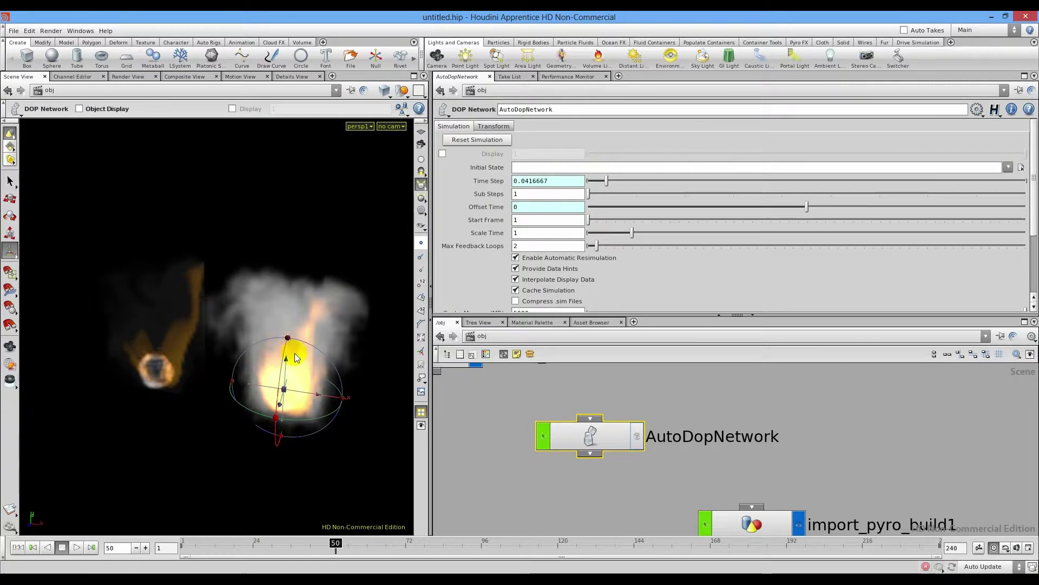
click(533, 171)
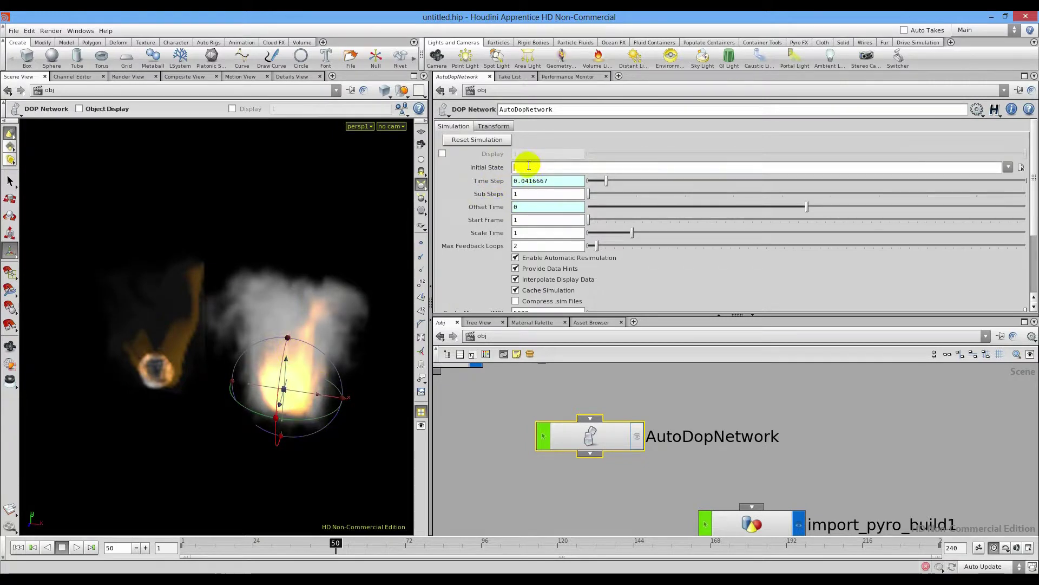
click(16, 548)
click(75, 547)
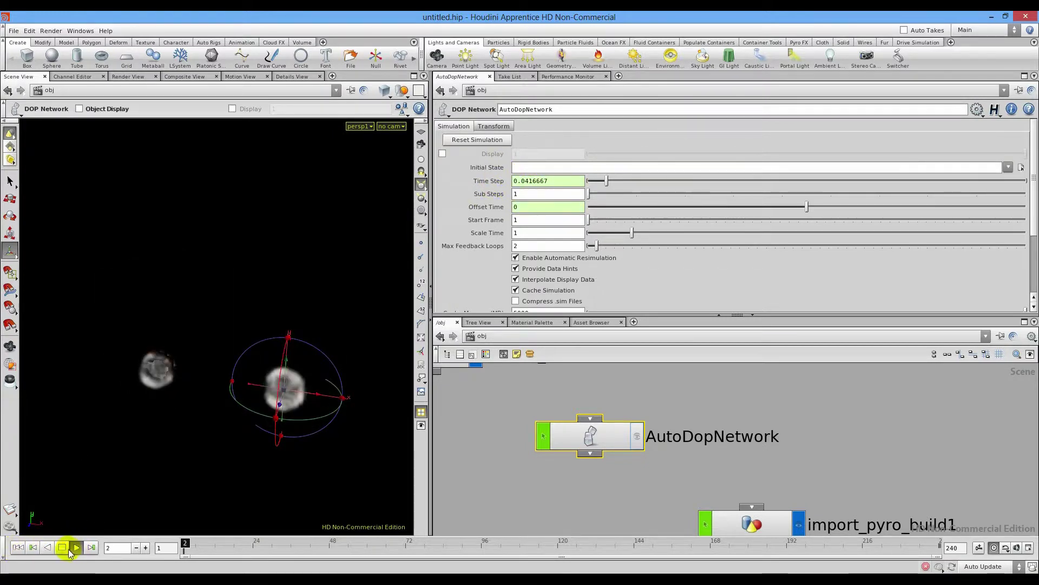
click(63, 548)
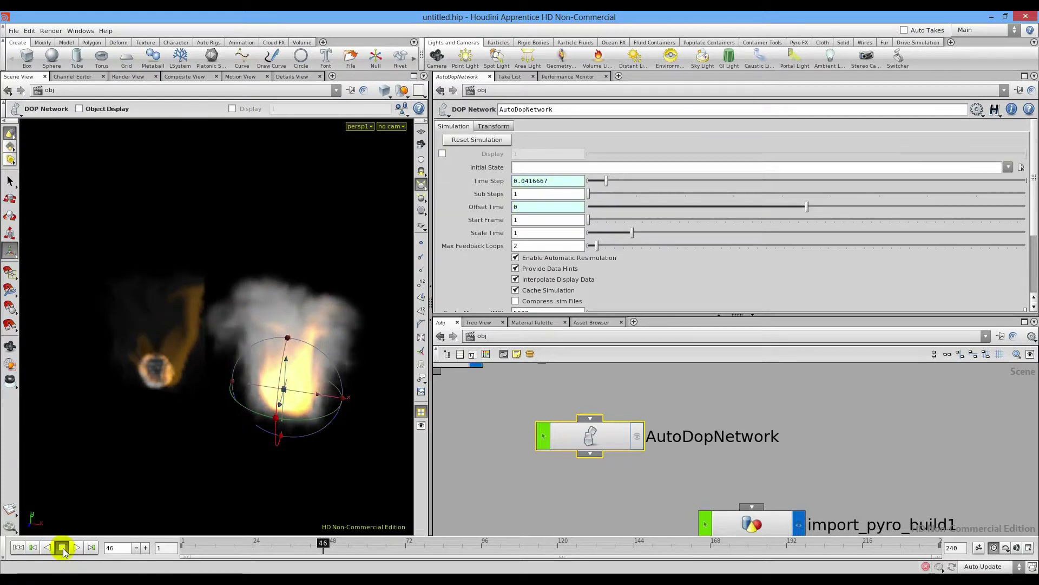
click(18, 549)
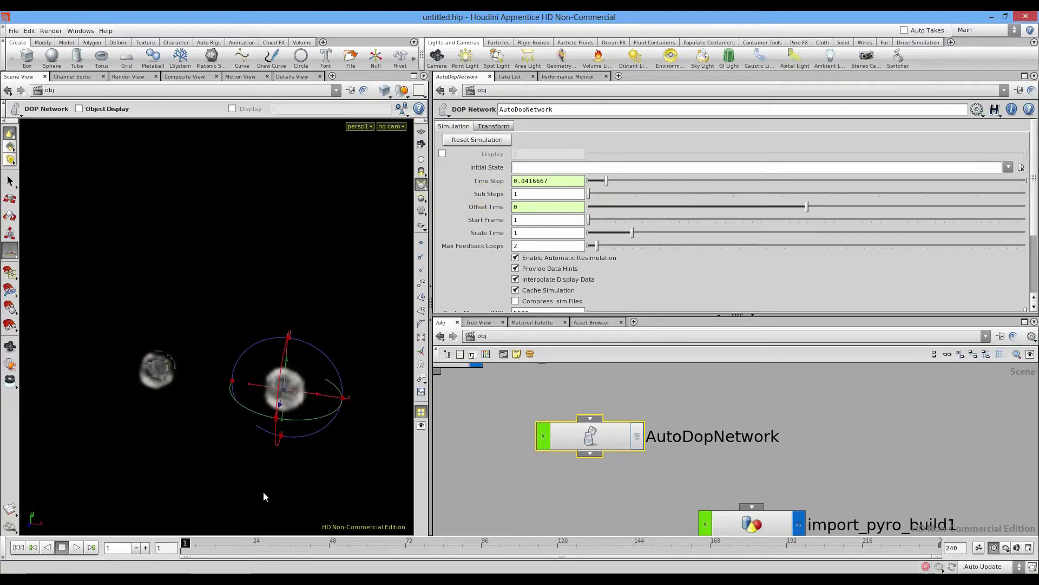
Shorten the visible playback range so that it ends at frame 12
drag(942, 555, 214, 556)
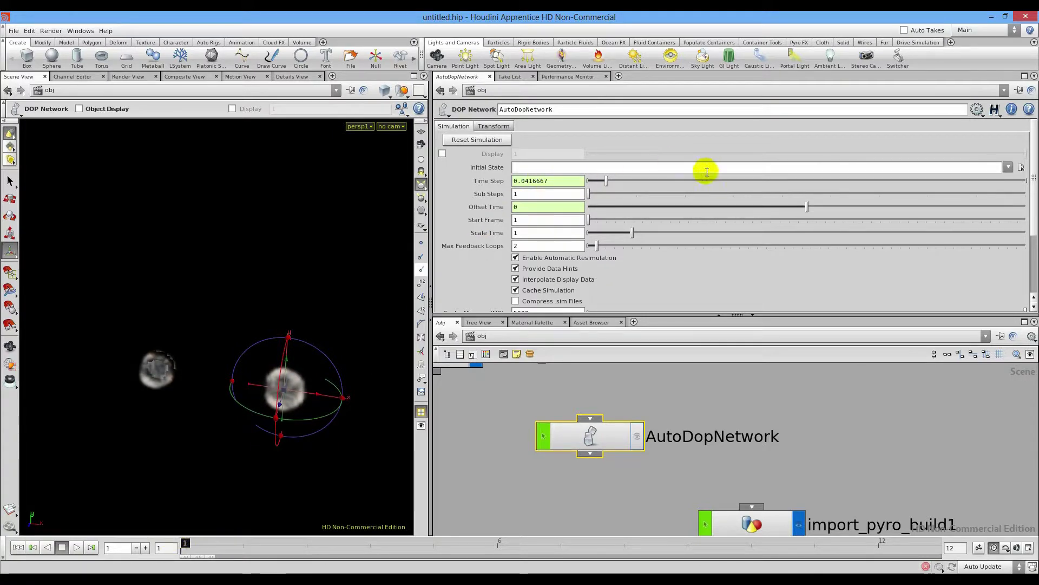
Try 9 Sub Steps on the AutoDopNetwork, play the first frames of the simulation, and reset Sub Steps to 1
drag(605, 200, 699, 196)
drag(996, 189, 995, 189)
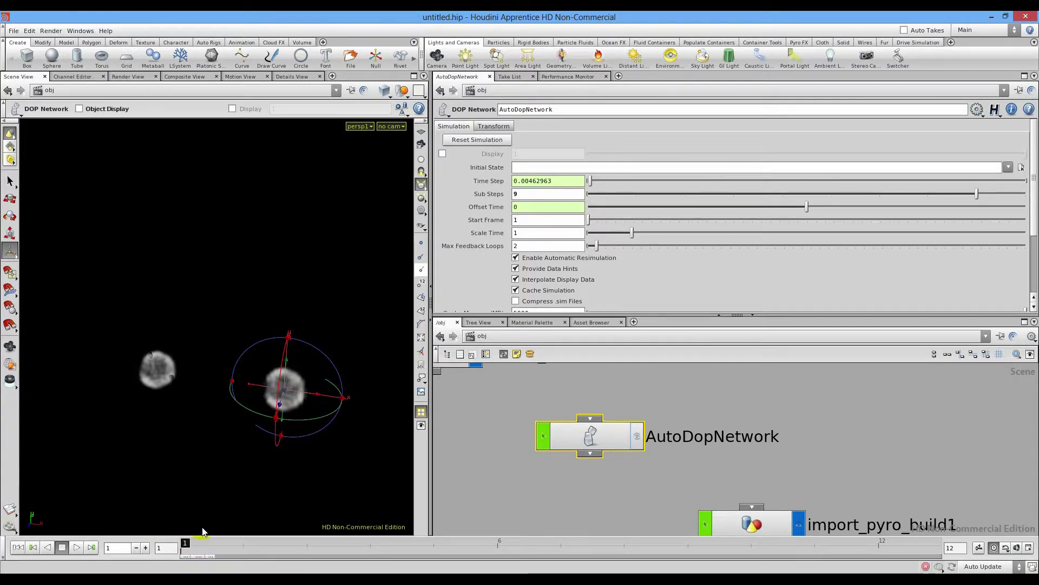
double_click(545, 193)
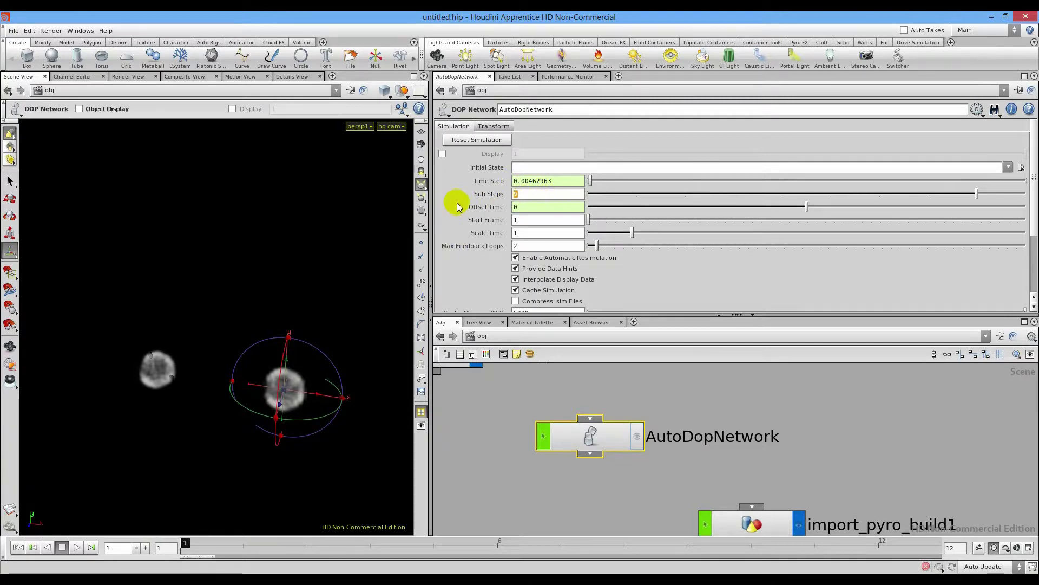
click(77, 548)
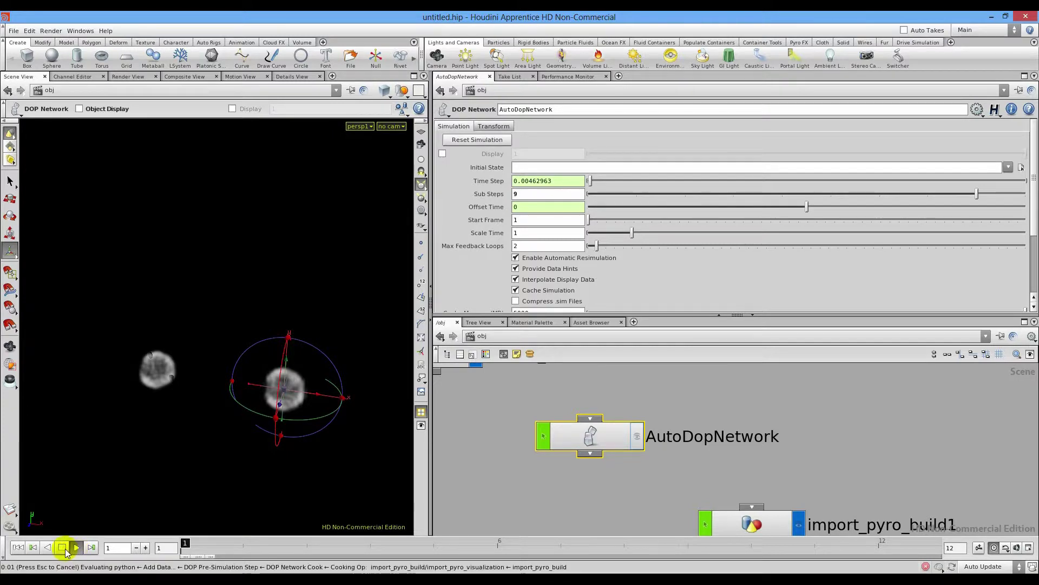
click(63, 548)
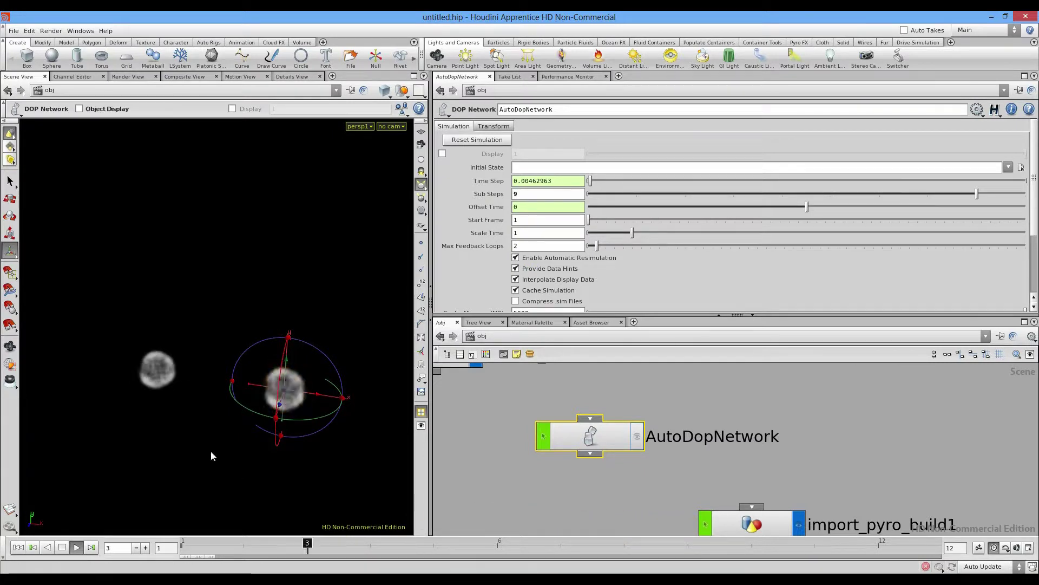
click(62, 548)
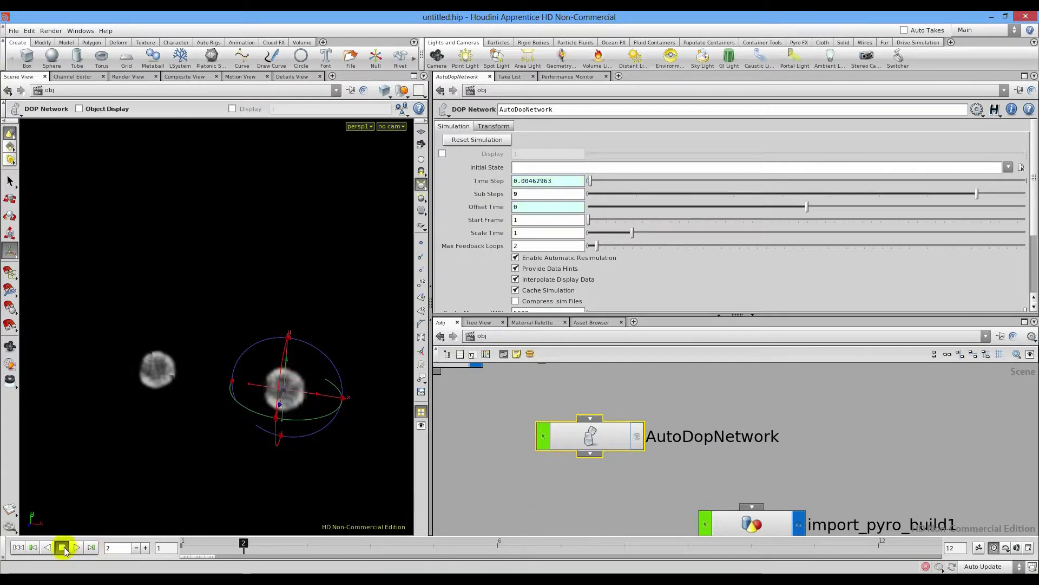
click(601, 193)
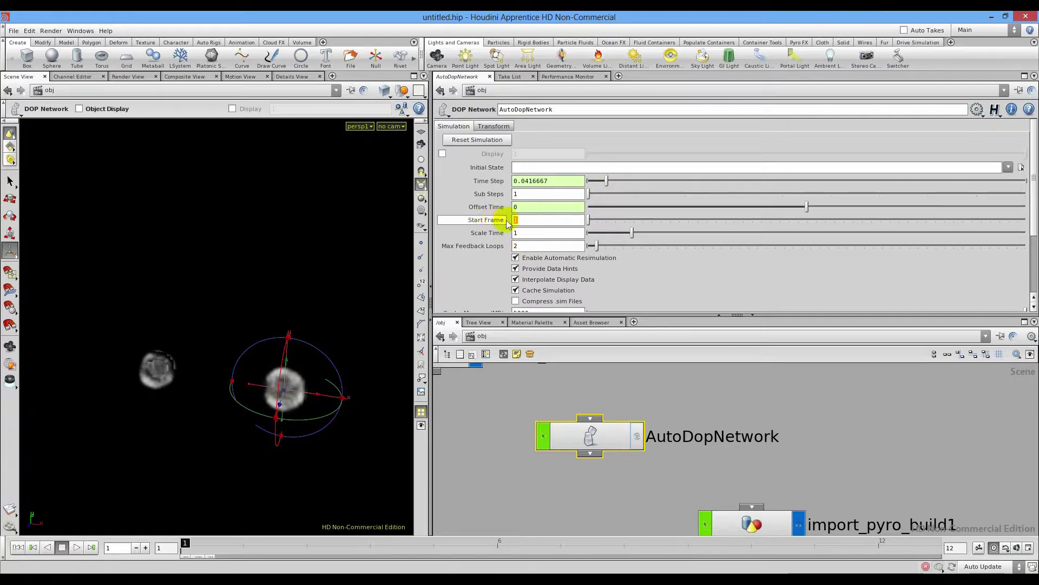
Check the pyro object's Creation settings inside the AutoDopNetwork, return to the obj level, and set the network's Start Frame to 10
double_click(569, 434)
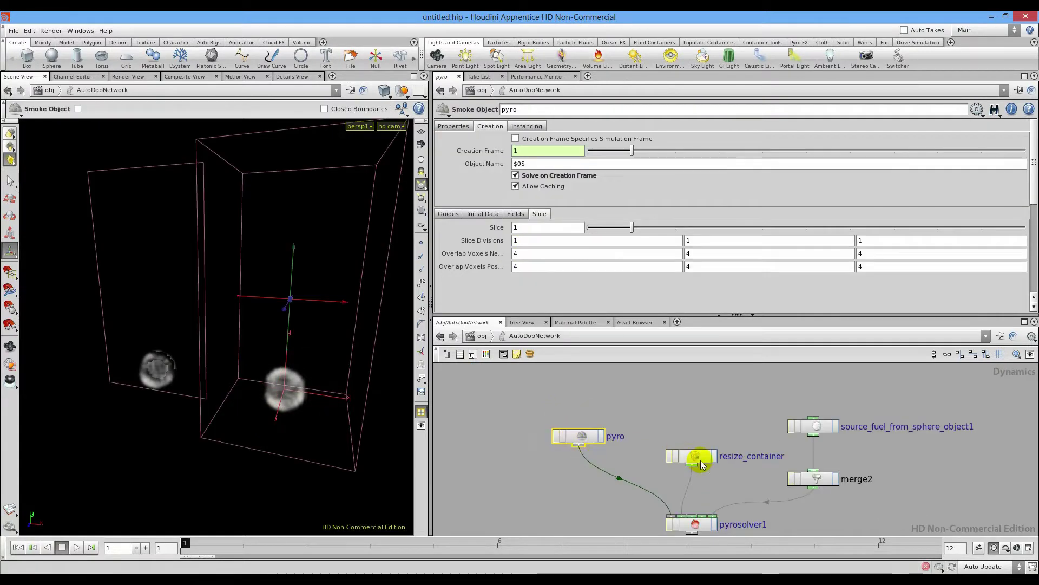
click(482, 336)
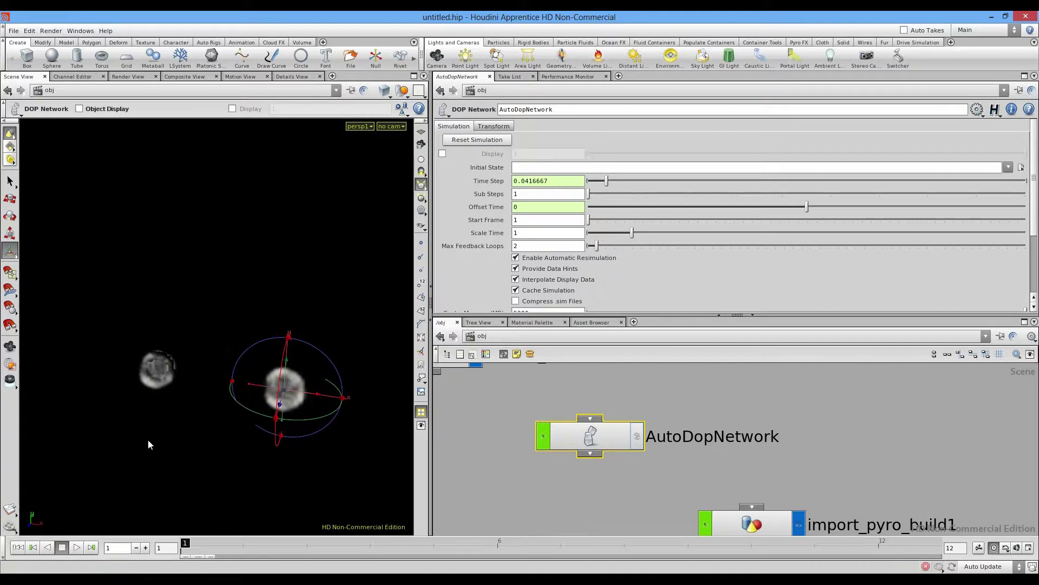
click(466, 364)
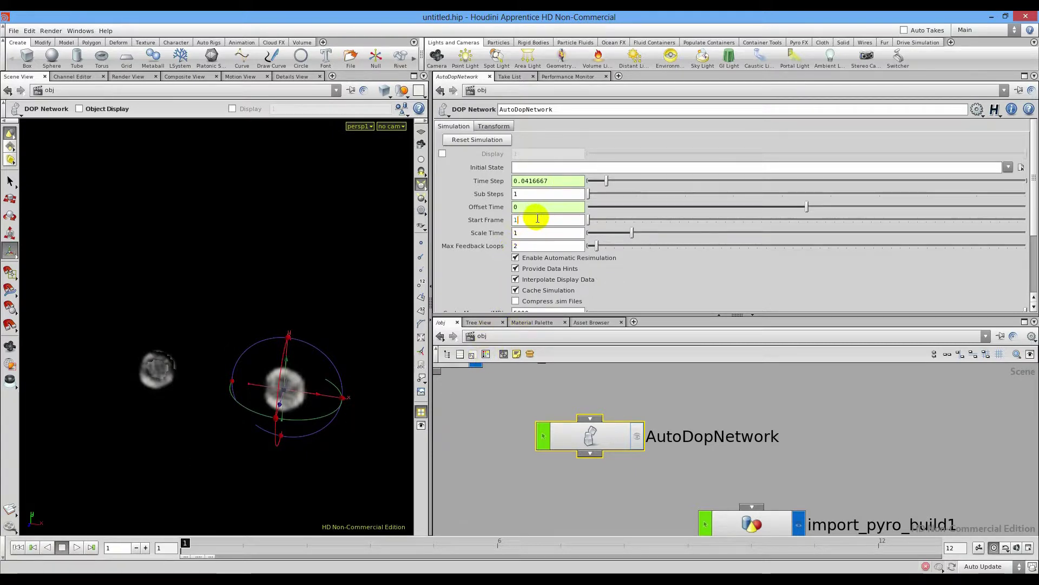
text(0)
key(Return)
Extend the playback range to frame 106, play the simulation from frame 1 to about frame 18, and rewind it
drag(214, 558, 511, 557)
click(76, 548)
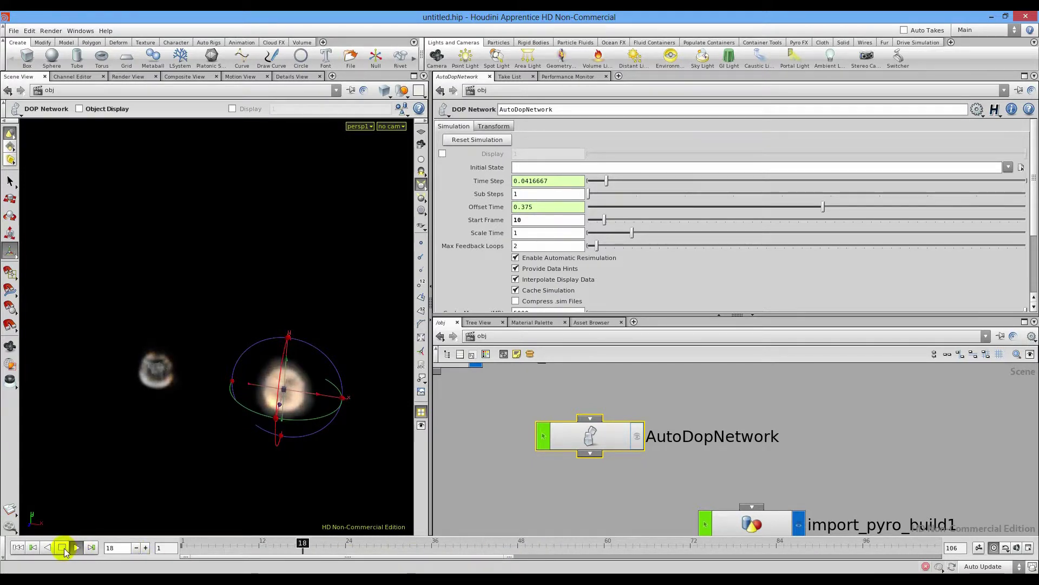
click(62, 547)
click(17, 547)
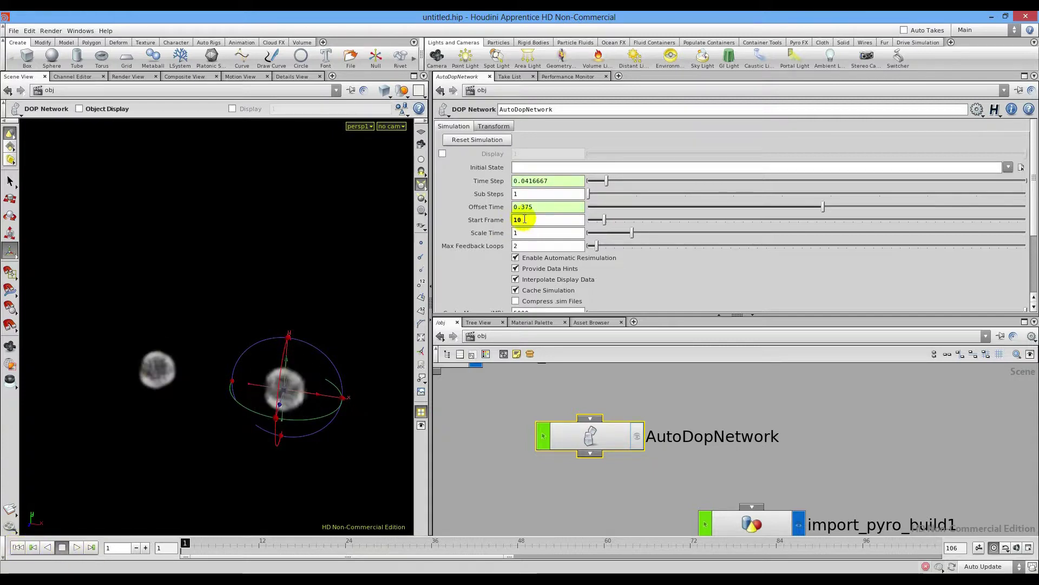
Set the AutoDopNetwork's Start Frame to 100 and play the simulation to about frame 103
text(0)
key(Return)
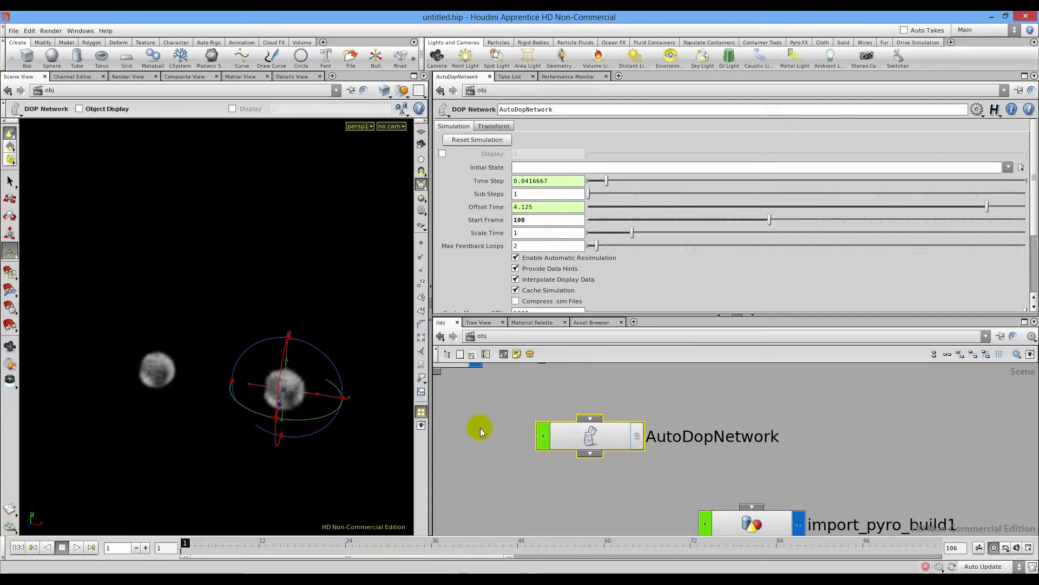
click(72, 548)
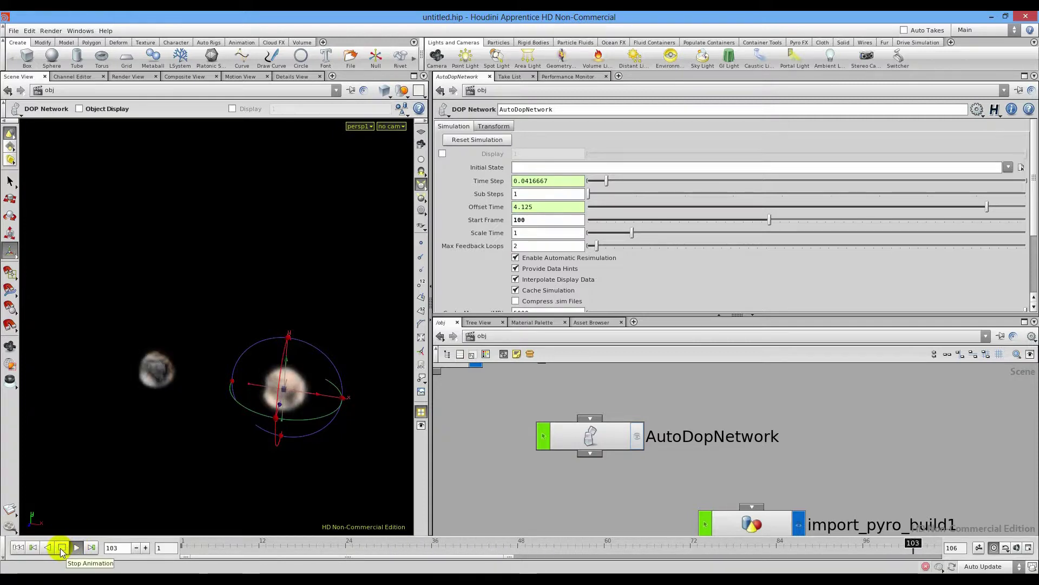
click(61, 547)
Extend the playback range to frame 147, continue playing to about frame 115, and rewind to the start
drag(509, 556, 642, 556)
click(77, 548)
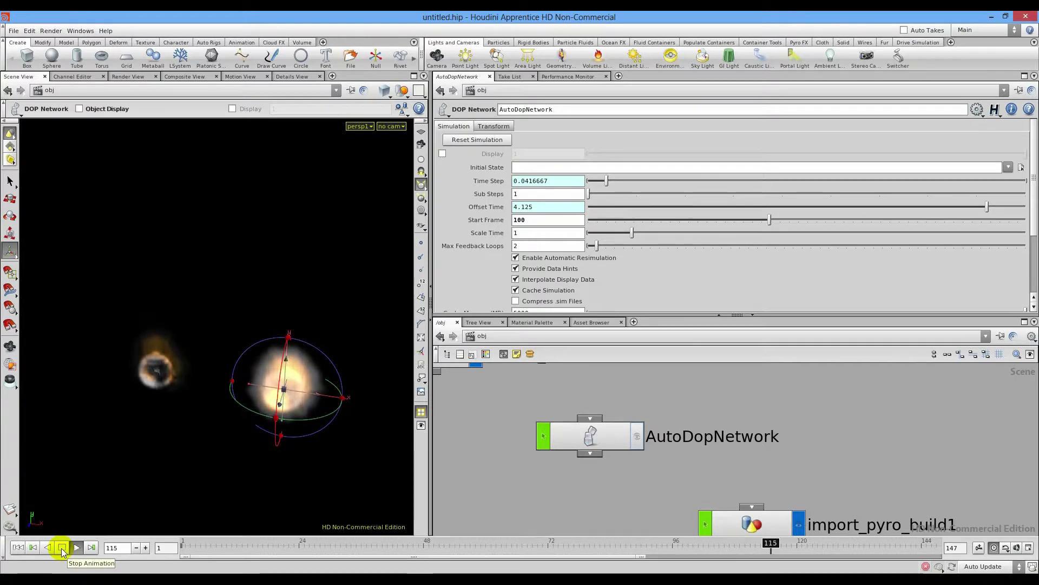
click(18, 548)
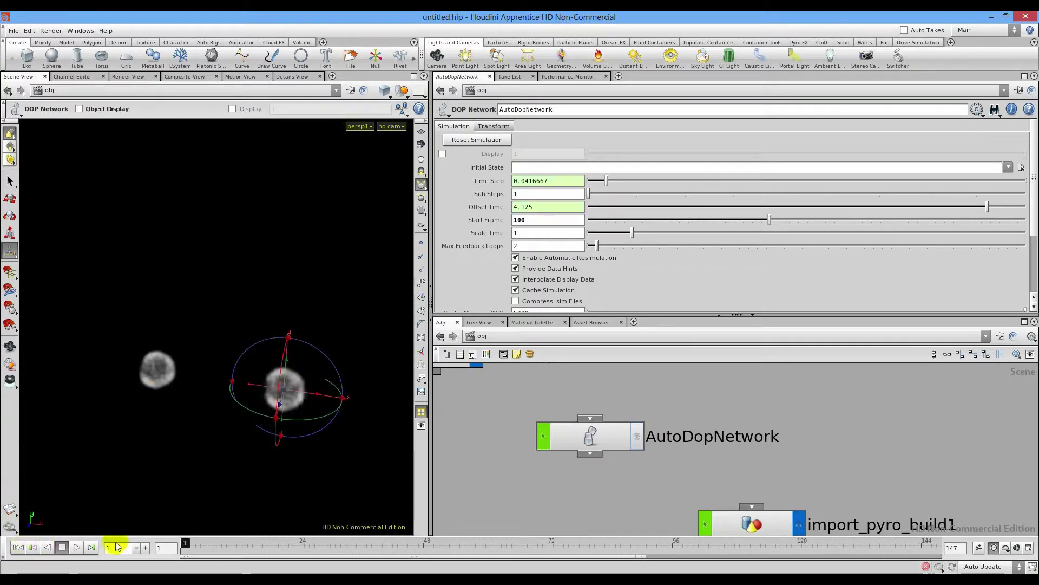
Try Creation Frame Specifies Simulation Frame on the pyro object while playing to about frame 145, and check the expression behind Creation Frame
double_click(552, 440)
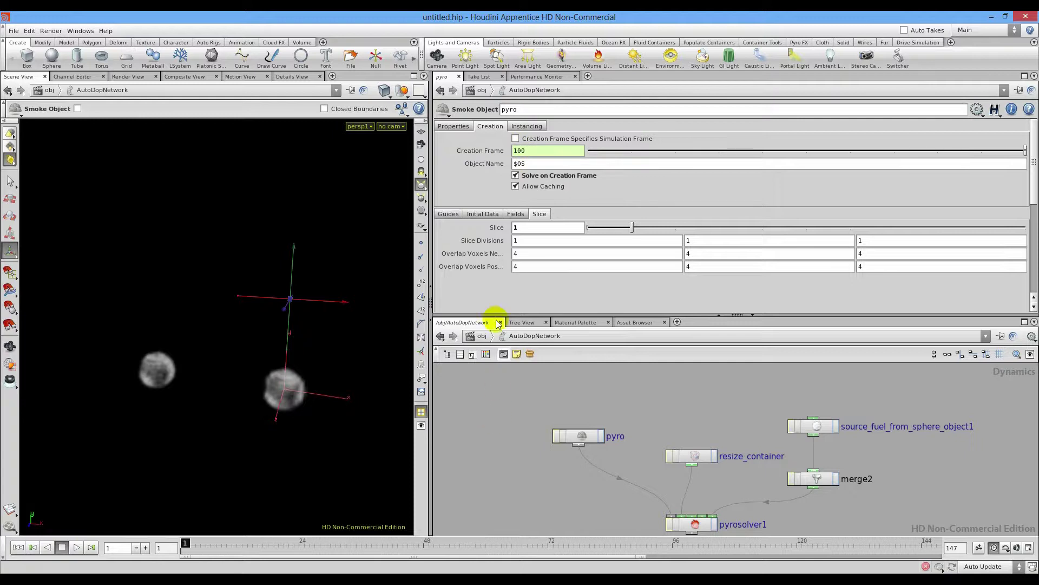
click(516, 139)
click(77, 547)
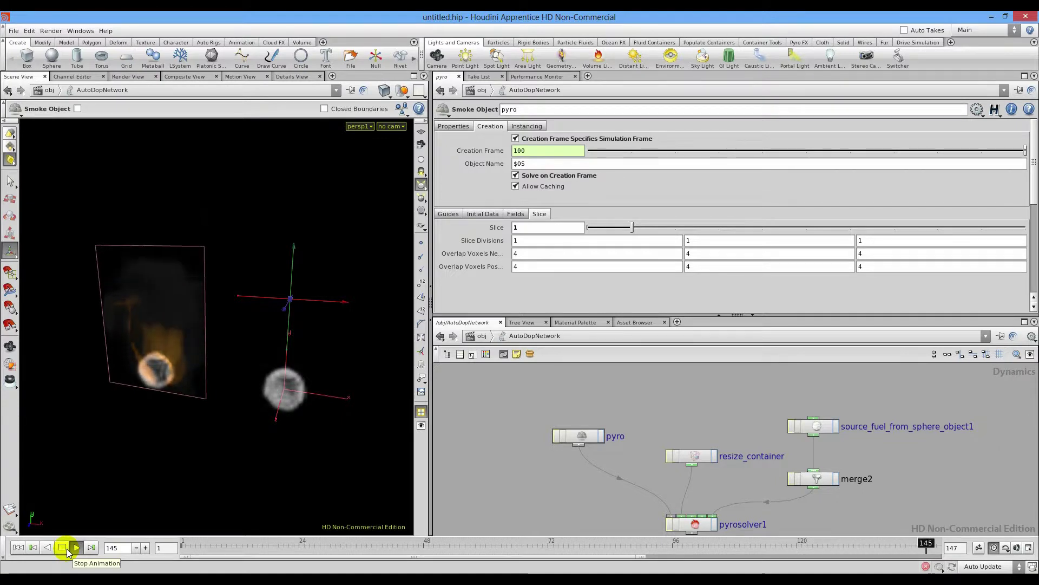
click(62, 548)
click(476, 151)
click(479, 150)
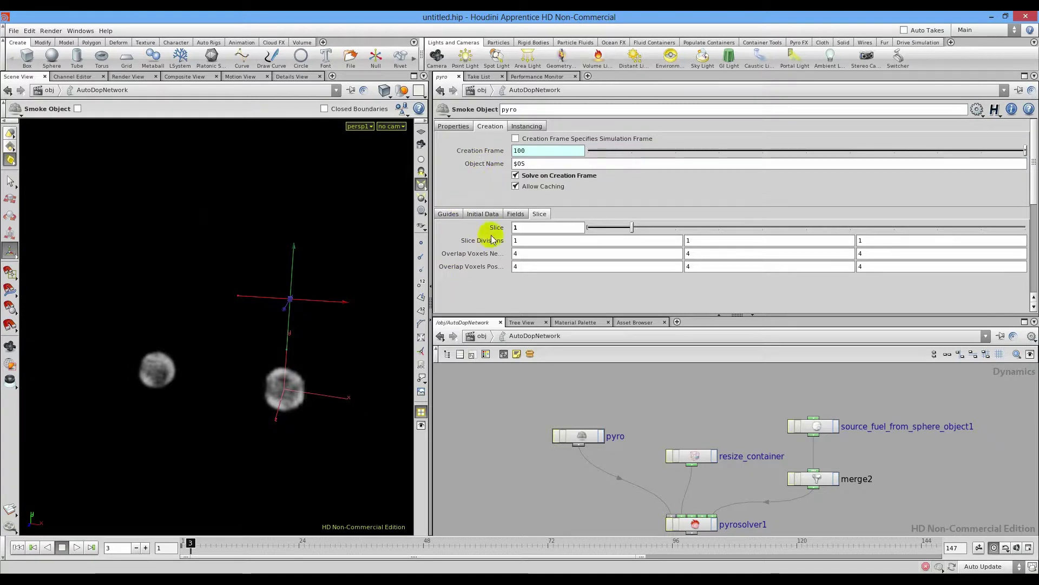
Compare the AutoDopNetwork's Start Frame with the pyro object's Creation Frame and return to the obj level
click(478, 336)
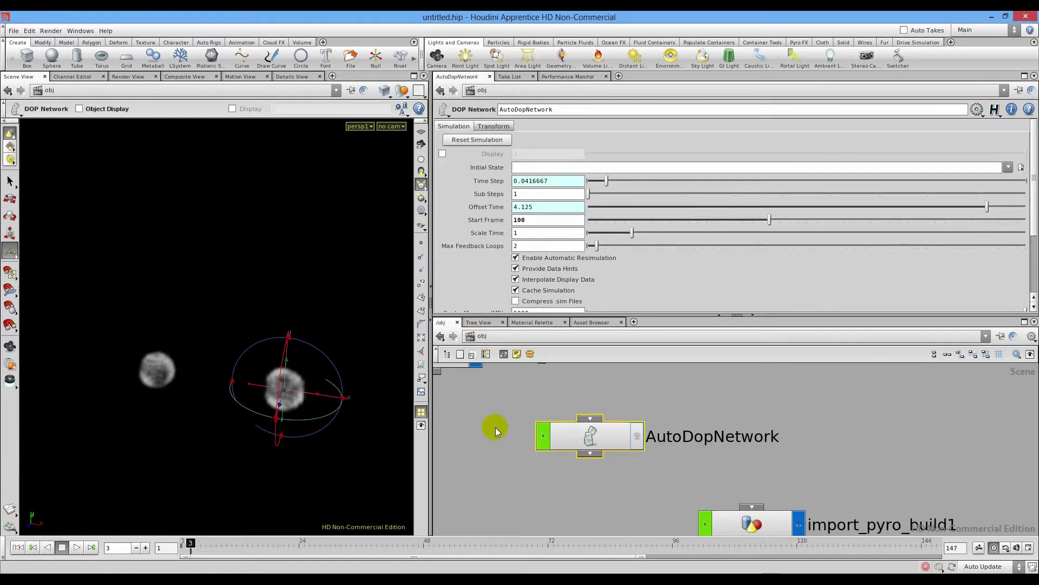
double_click(552, 435)
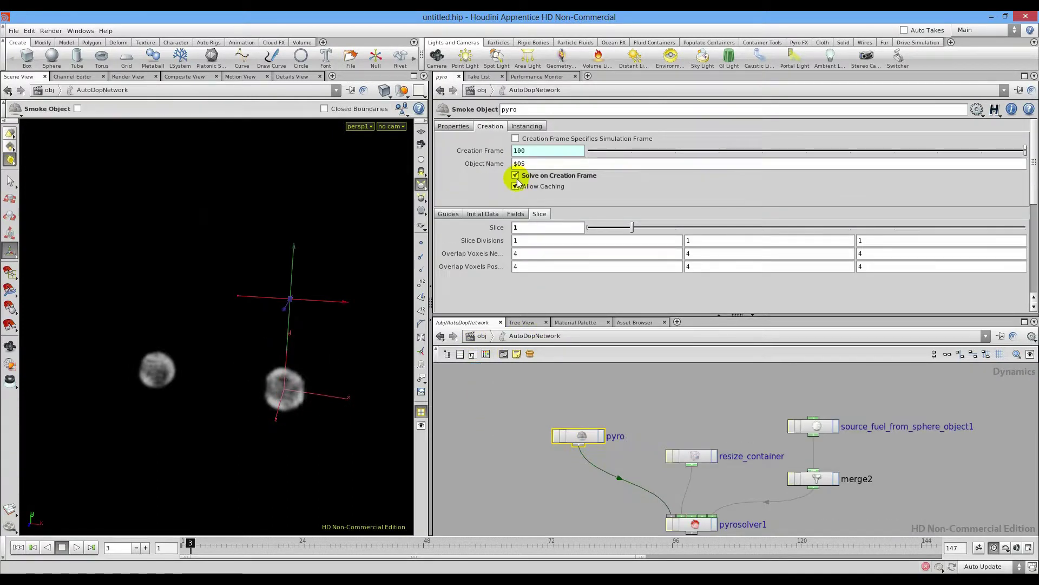
click(481, 336)
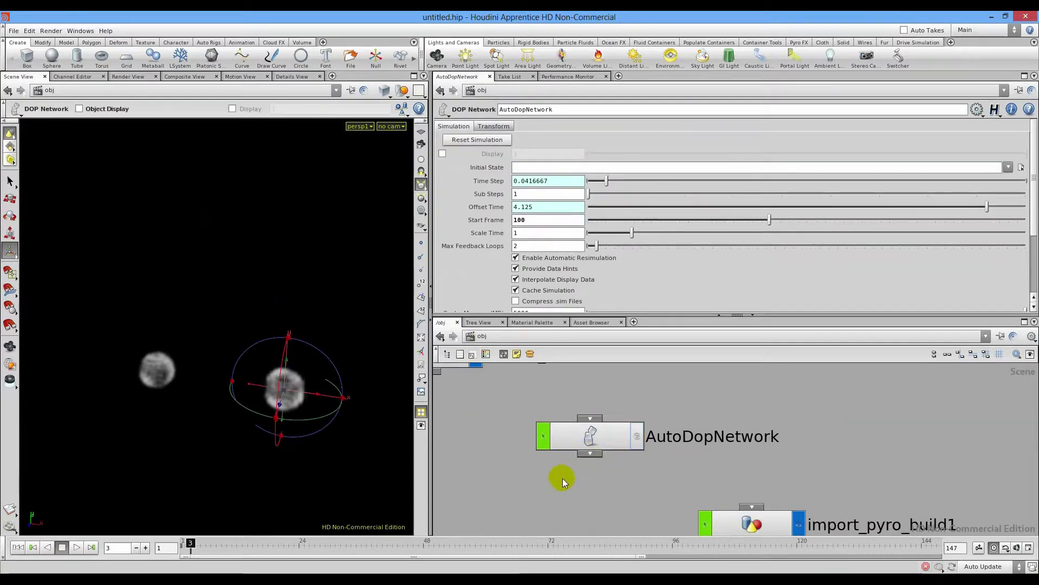
Select the AutoDopNetwork and set its Start Frame to 1
drag(566, 441, 565, 438)
click(541, 219)
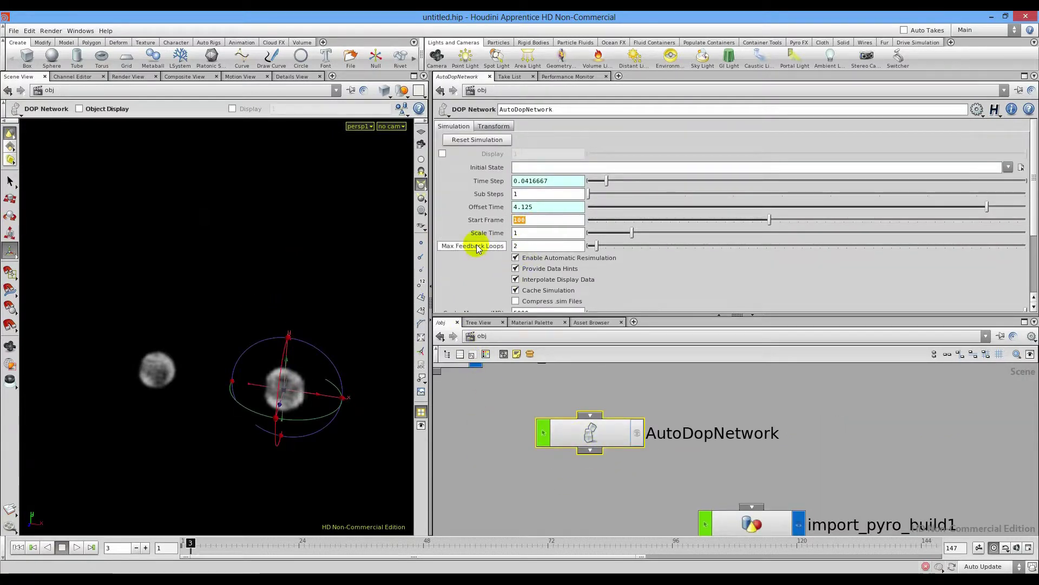
text(1)
key(Return)
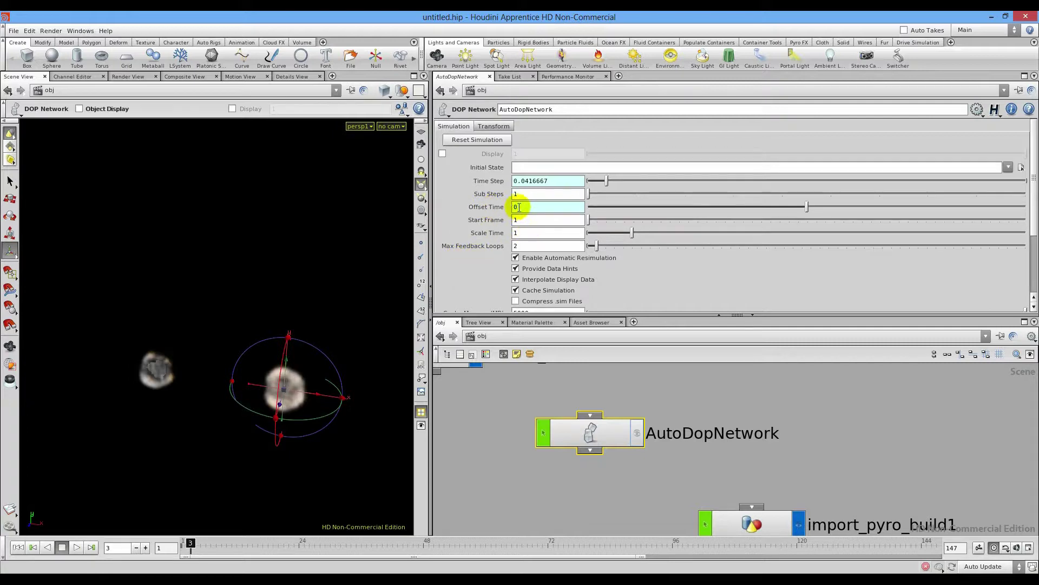
Check the expression behind the AutoDopNetwork's Offset Time and set Start Frame to 100
click(492, 207)
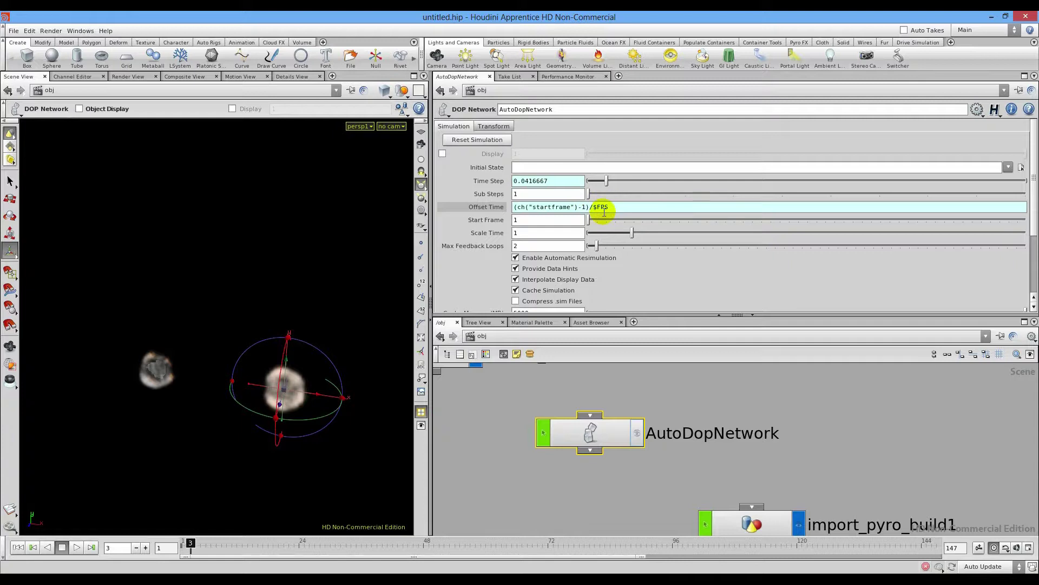
click(492, 206)
double_click(535, 219)
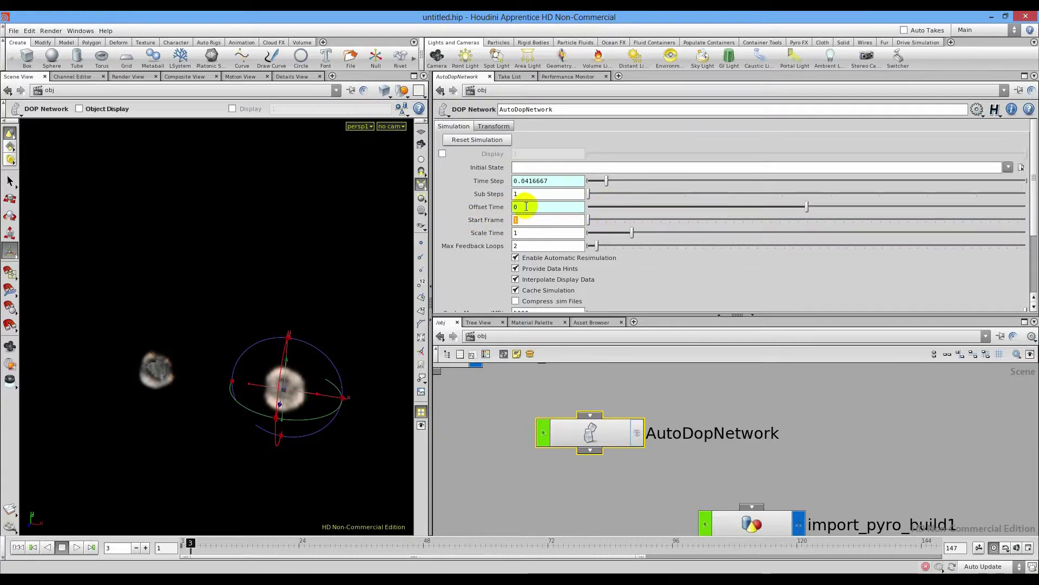
text(100)
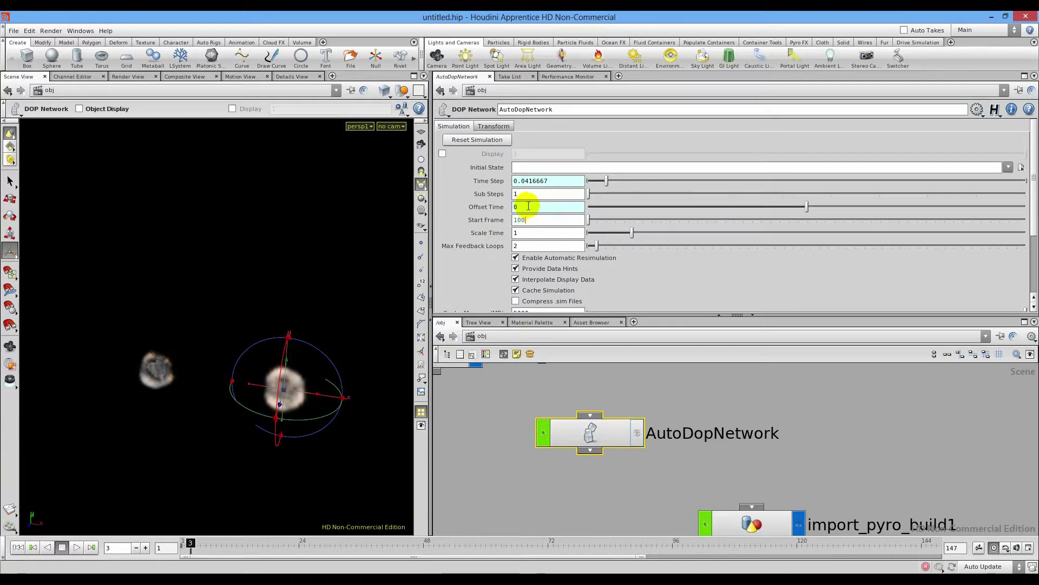
key(Return)
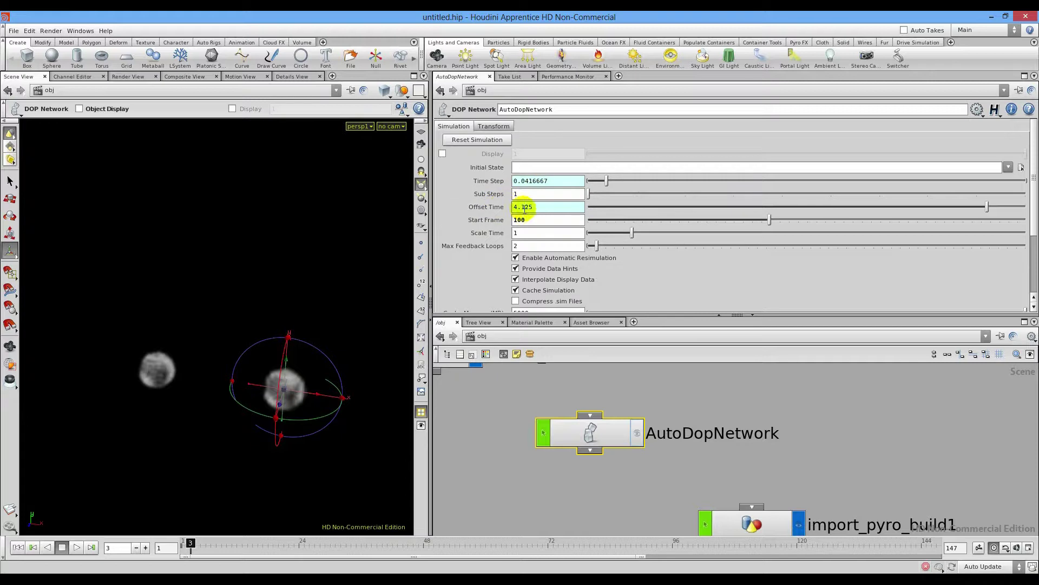
Set the scene frame rate to 25 FPS in the global animation options and return the timeline to the first frame
drag(535, 207, 494, 211)
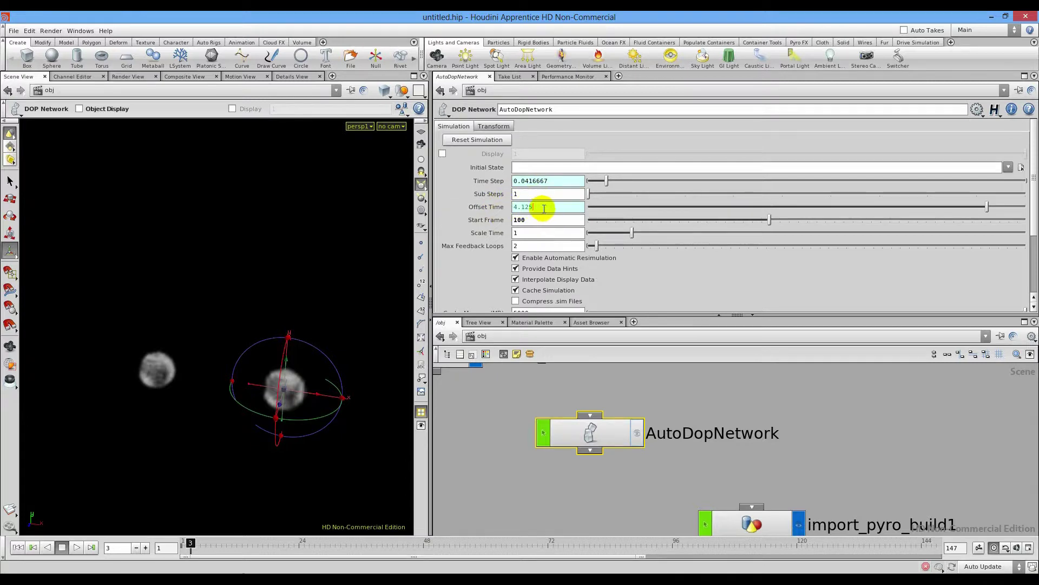
click(1027, 547)
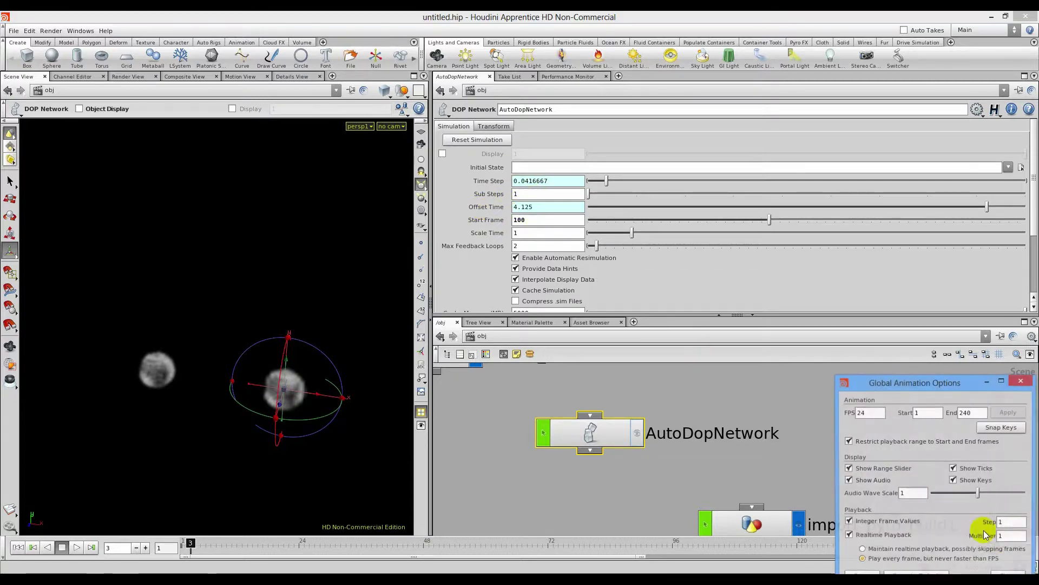
double_click(871, 412)
text(25)
key(Return)
drag(913, 383, 757, 311)
click(861, 310)
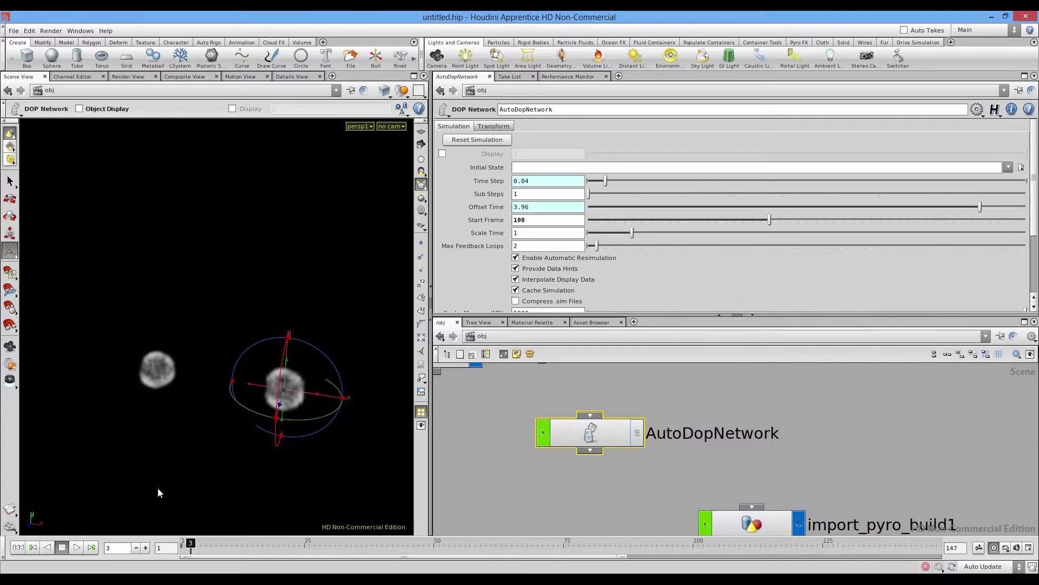
click(16, 547)
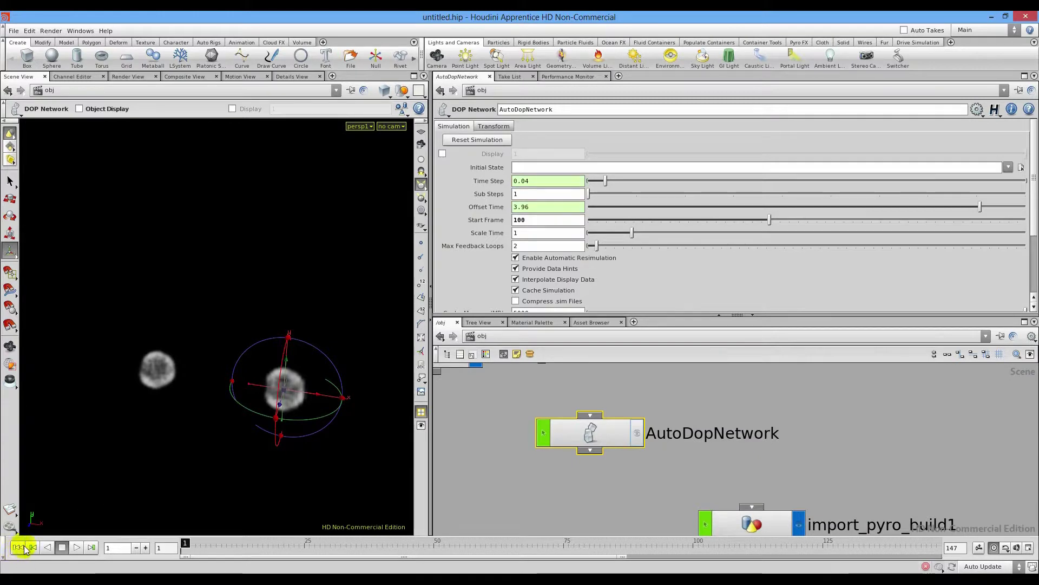
Inspect the Offset Time expression of AutoDopNetwork and compare it with the FPS in the global animation options
click(501, 208)
click(500, 209)
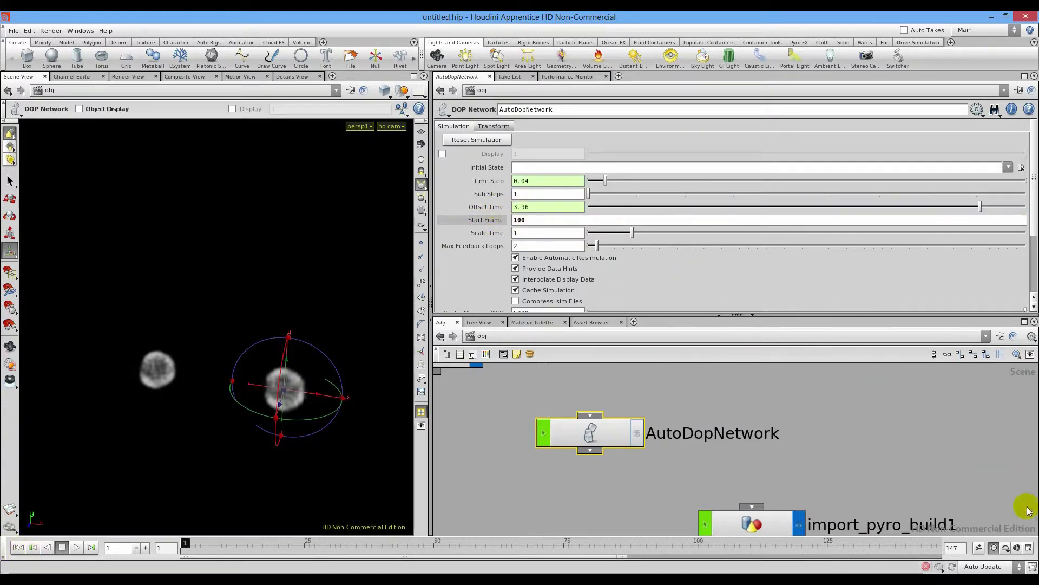
click(1027, 548)
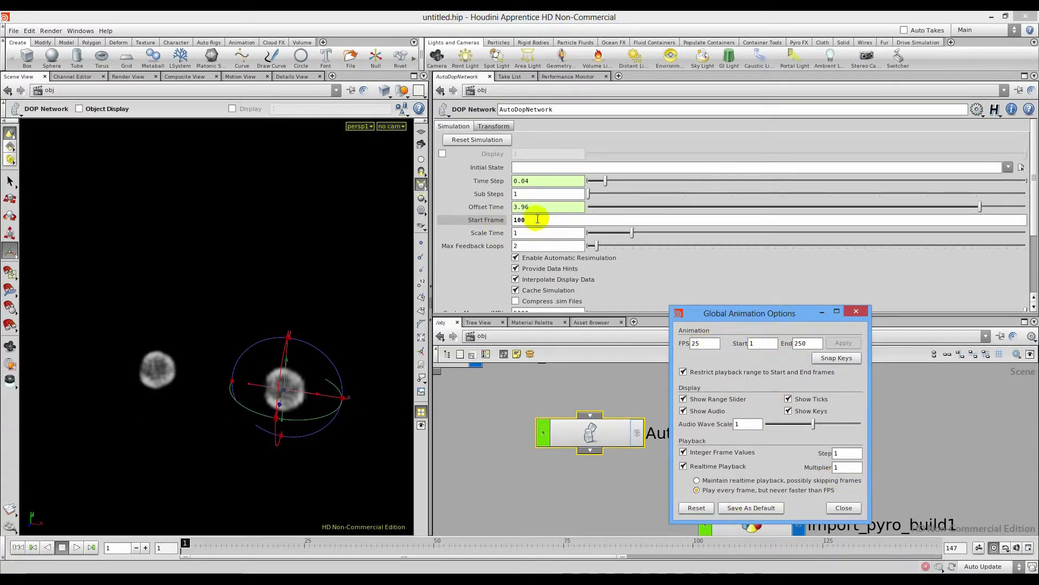
click(855, 311)
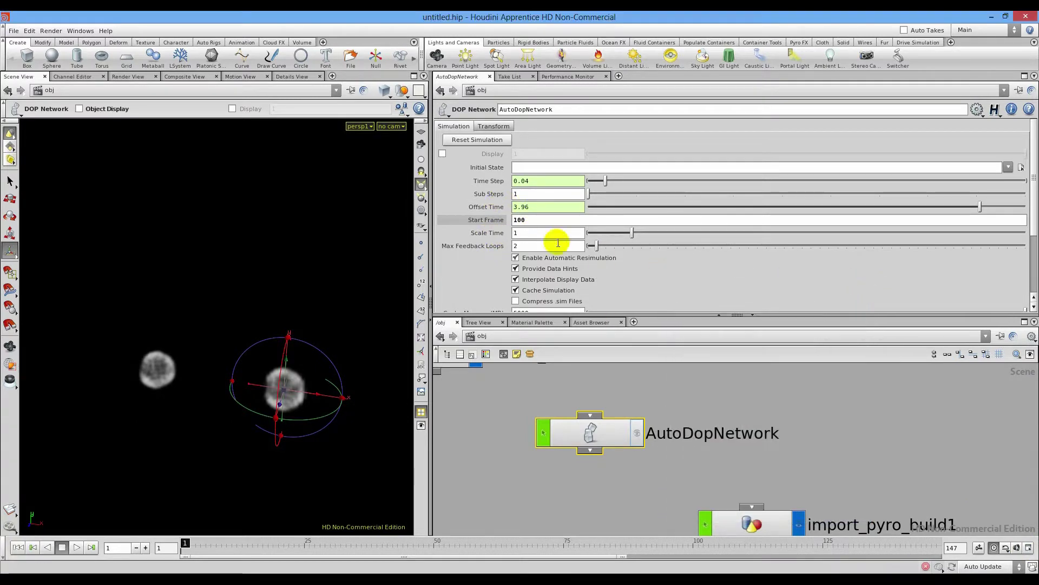
click(491, 207)
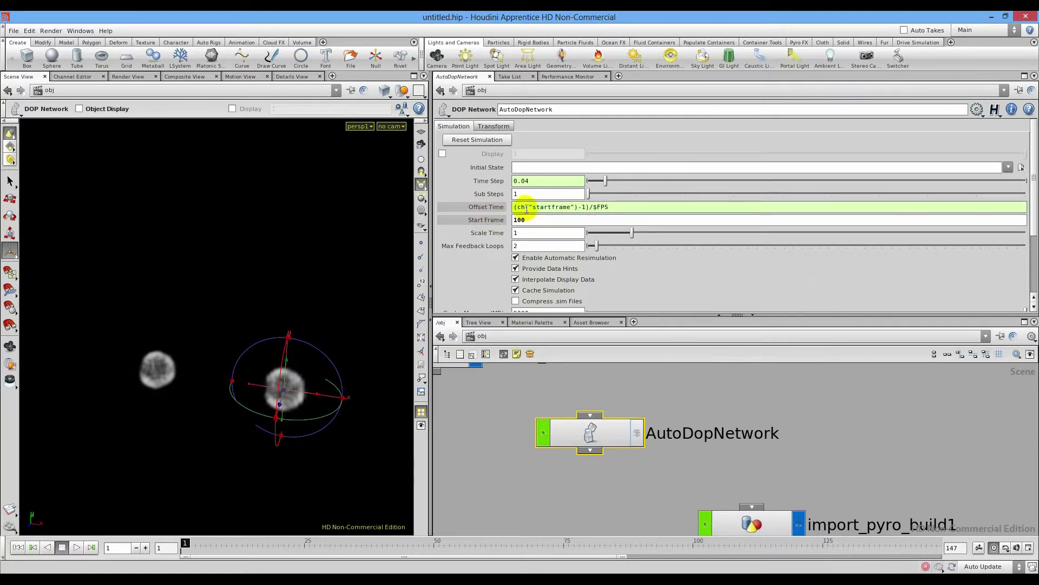
click(477, 207)
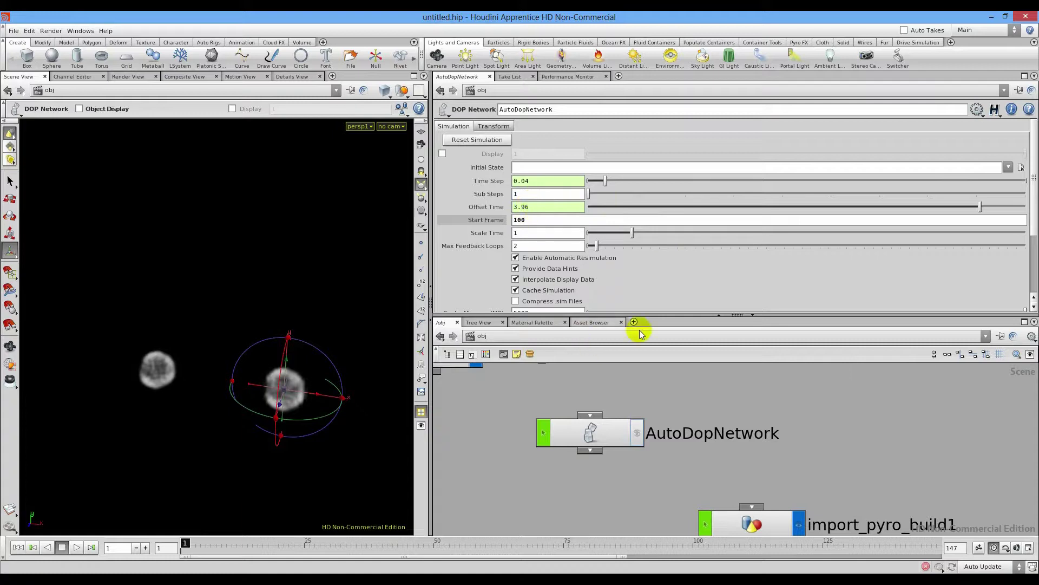
Revert the Start Frame of AutoDopNetwork to its default of 1 and play the simulation to check it
click(458, 219)
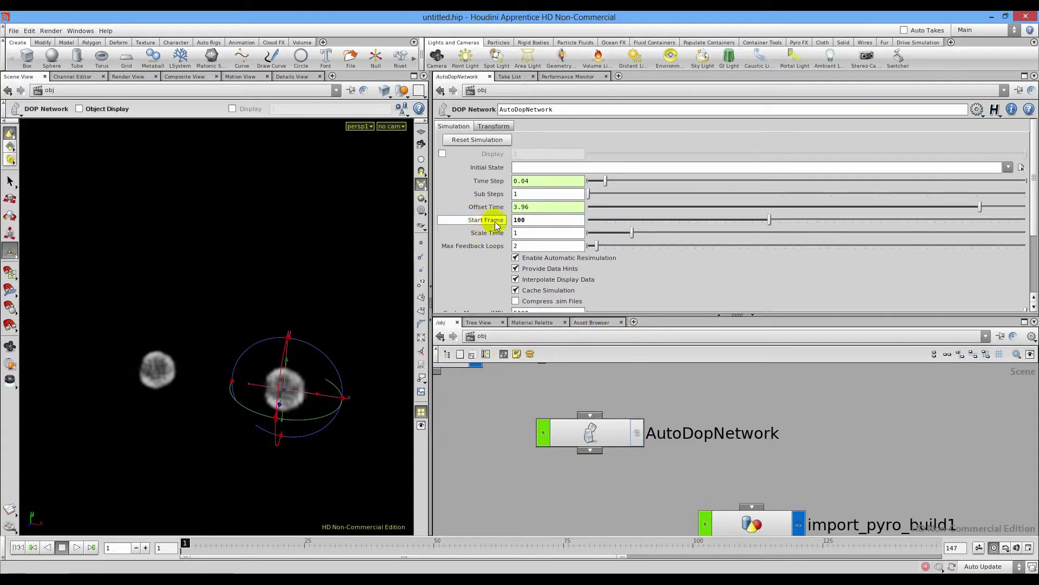
ctrl+middle_click(459, 222)
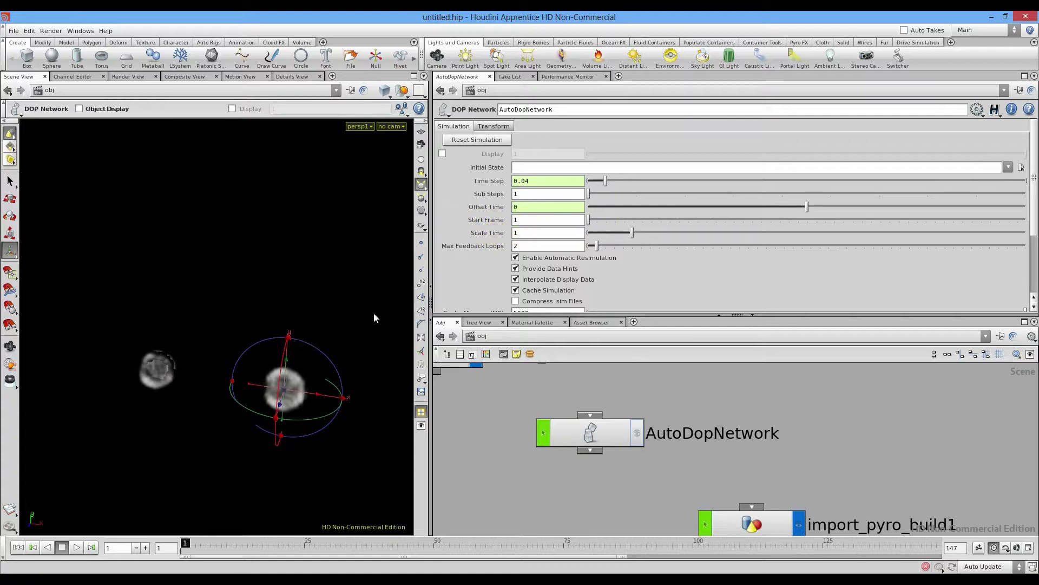
click(77, 547)
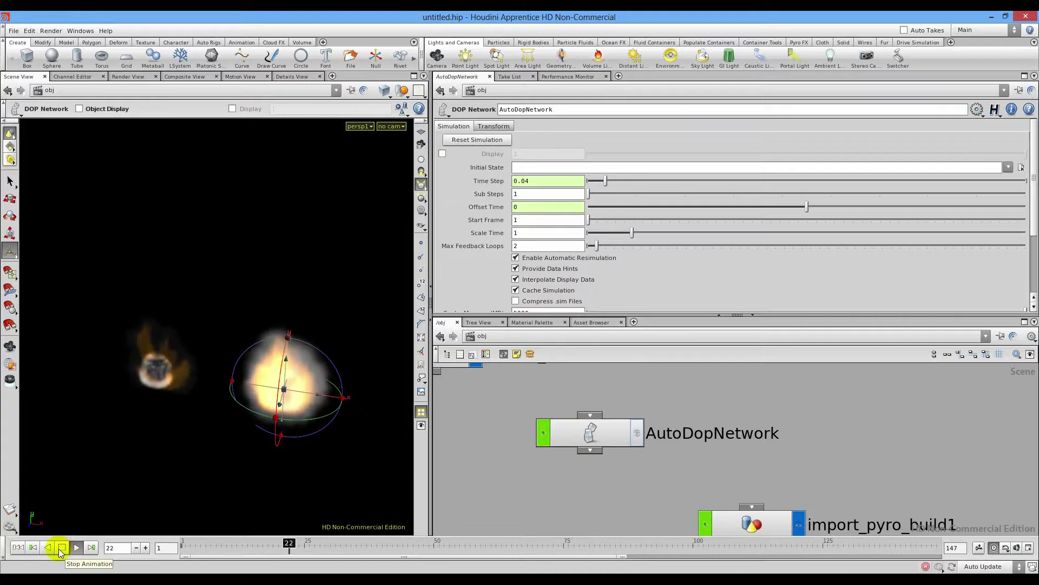
click(60, 548)
Shorten the playback range to end at frame 50, play the simulation and rewind it to the first frame
drag(623, 563, 327, 557)
click(77, 547)
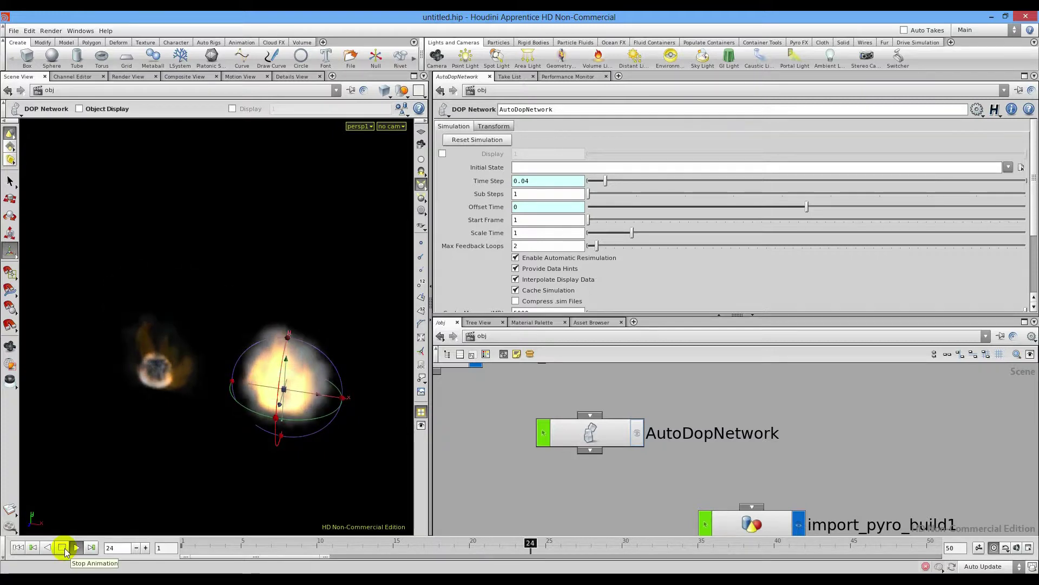
click(64, 551)
click(20, 547)
Try a Scale Time of 10 on AutoDopNetwork and play the simulation
click(517, 232)
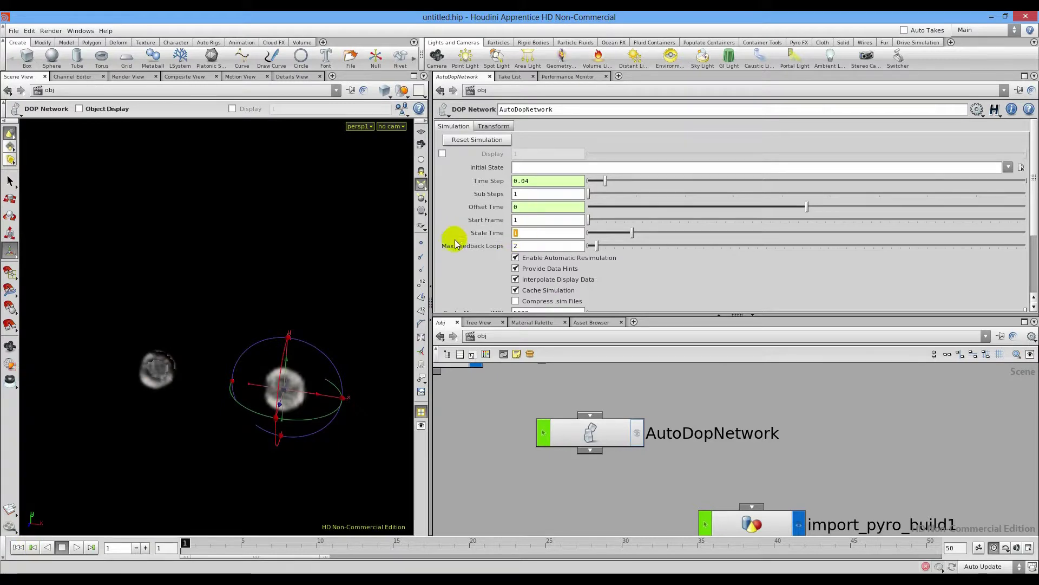
text(10)
key(Return)
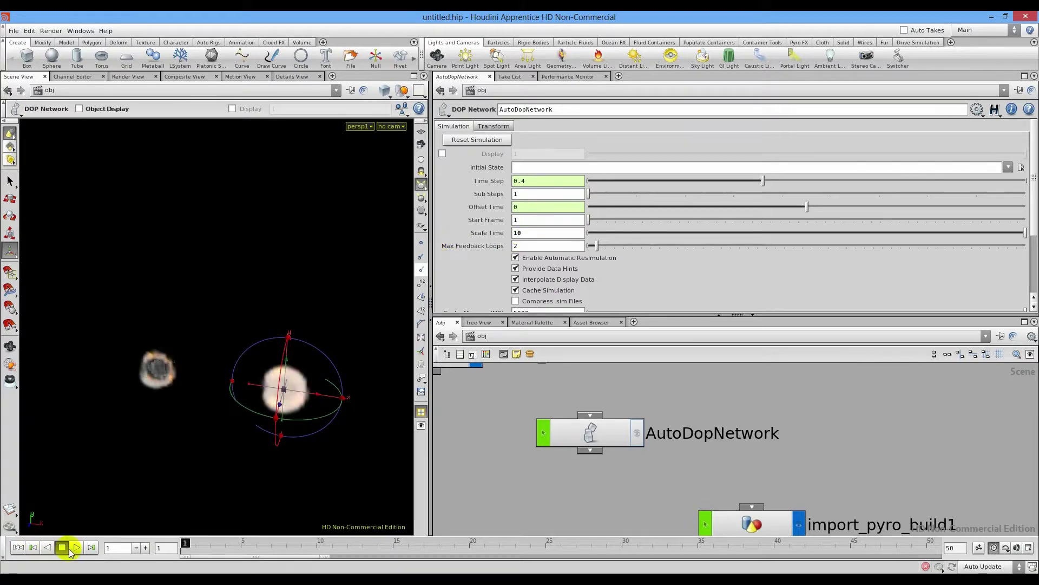
click(76, 548)
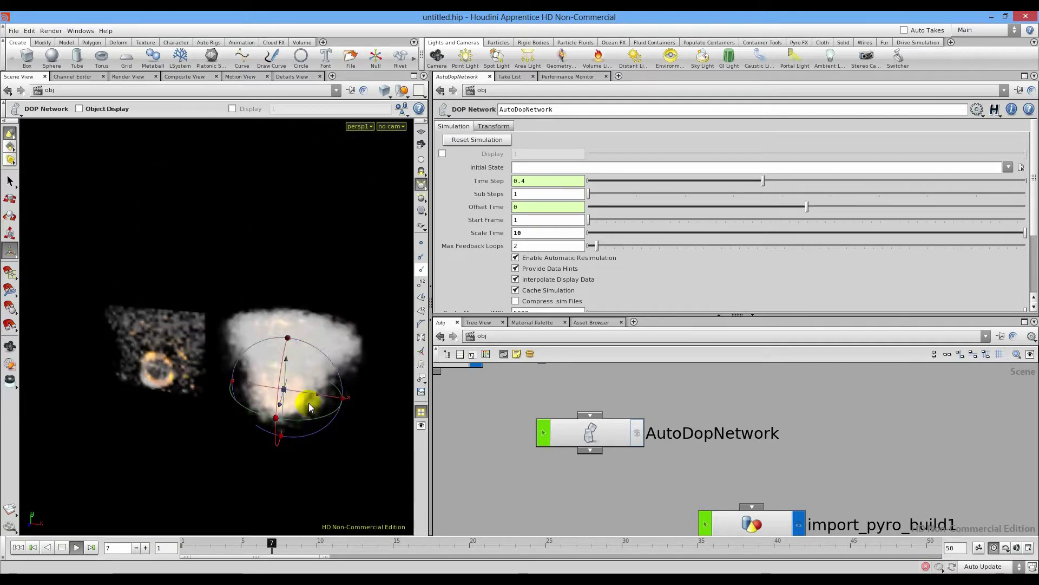
click(48, 547)
Try a Scale Time of 3, play the simulation and rewind it to the first frame
double_click(522, 232)
text(3)
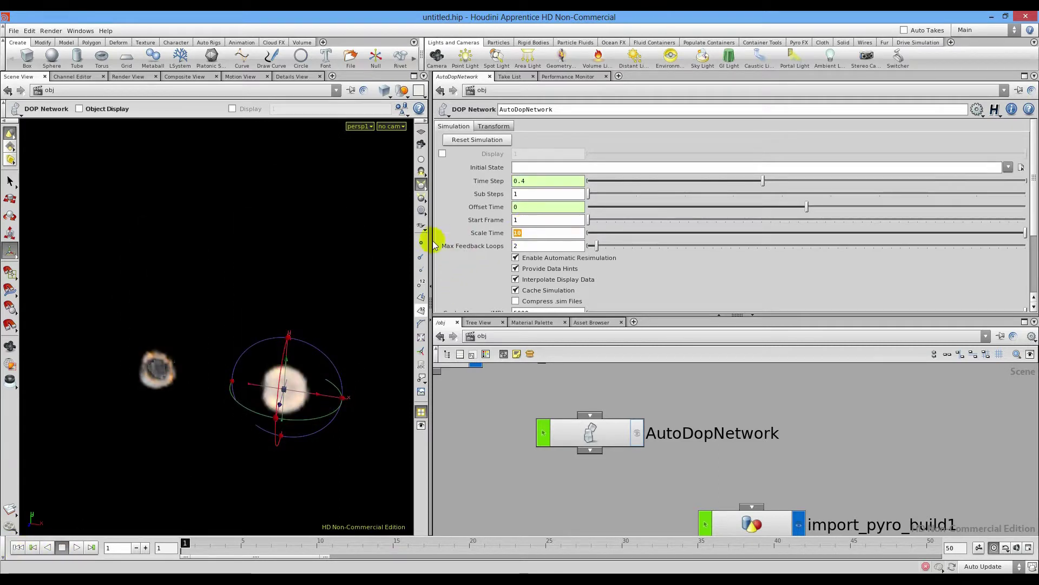
key(Return)
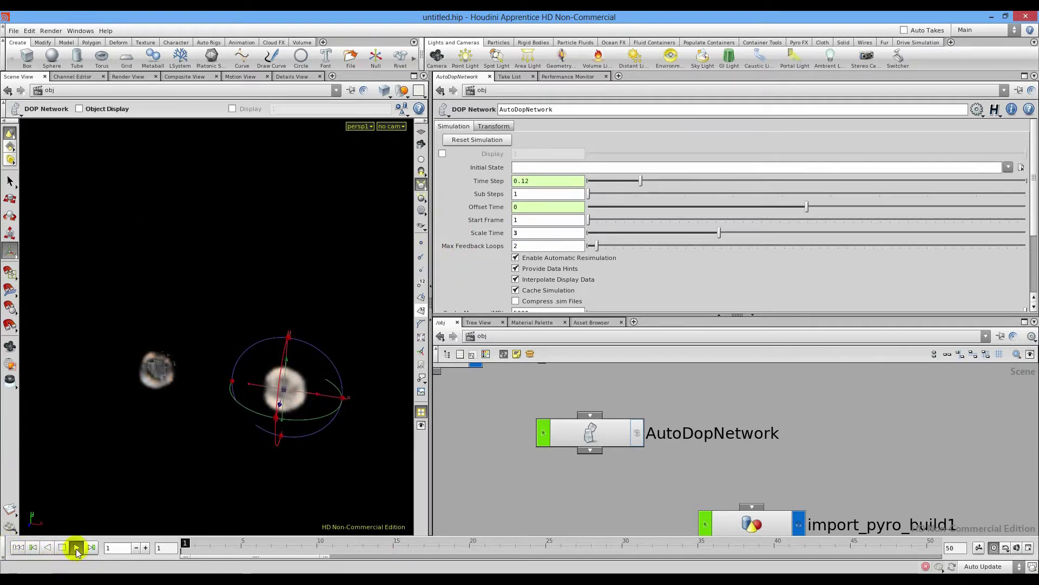
click(76, 548)
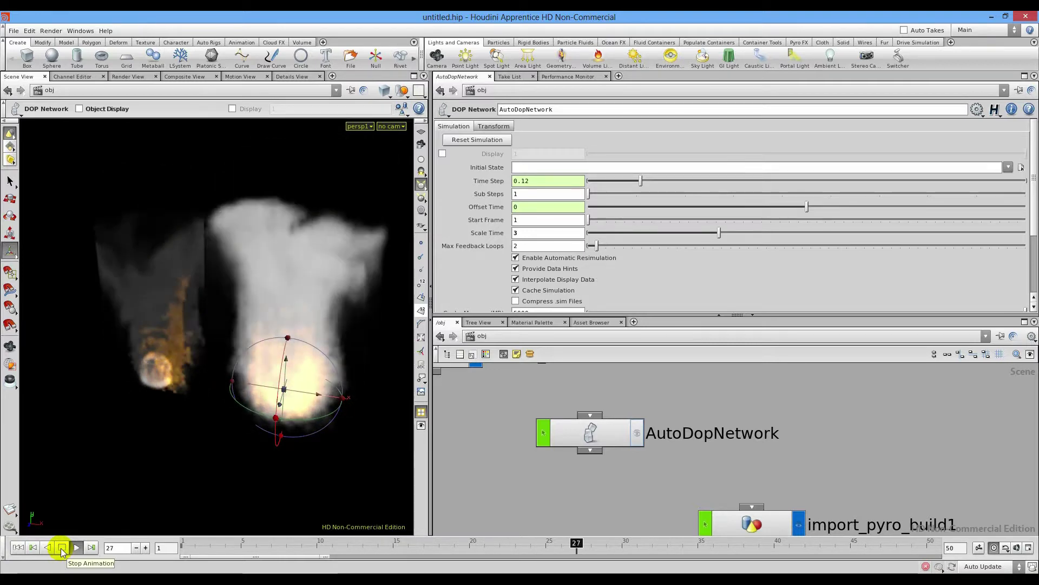
click(62, 547)
click(18, 547)
Set the Scale Time of AutoDopNetwork back to 1
drag(526, 233, 448, 236)
text(1)
key(Return)
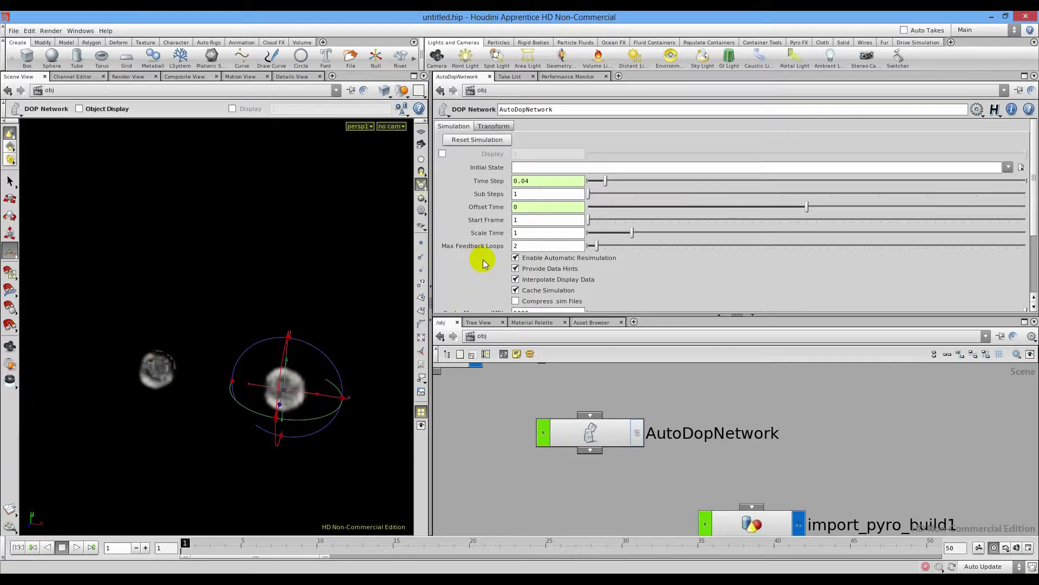
Examine the Max Feedback Loops setting and the solver nodes inside AutoDopNetwork, returning to the object level
drag(522, 246, 509, 248)
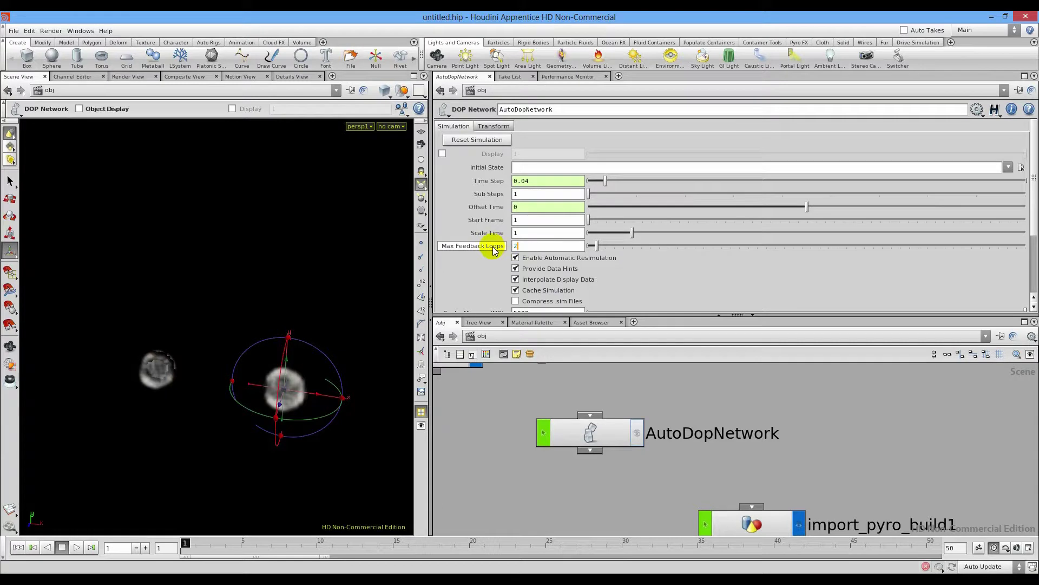
mouse_move(494, 250)
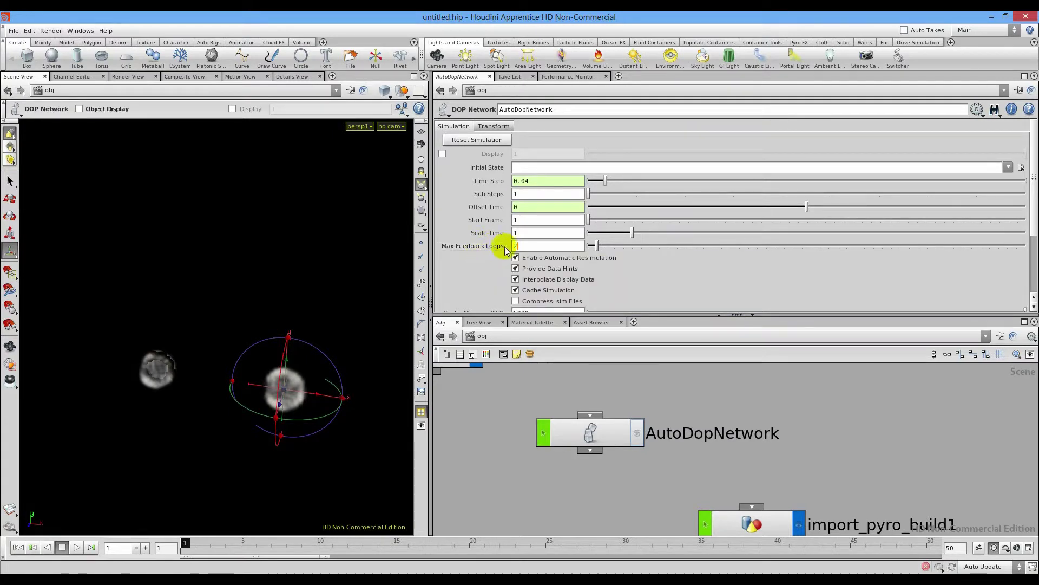
scroll(688, 287, down, 2)
scroll(683, 285, up, 2)
scroll(663, 290, down, 2)
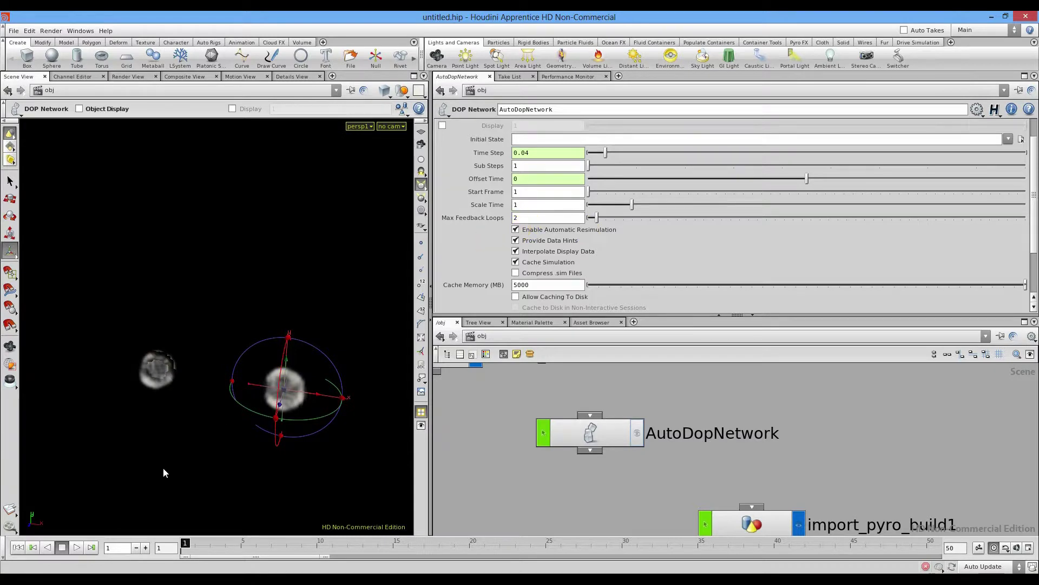
double_click(599, 429)
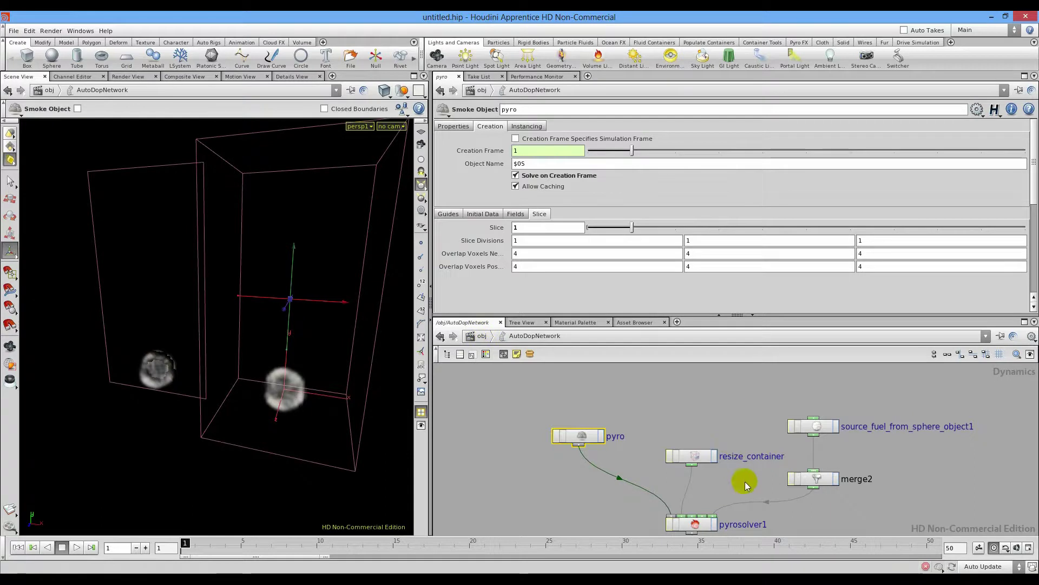
click(470, 337)
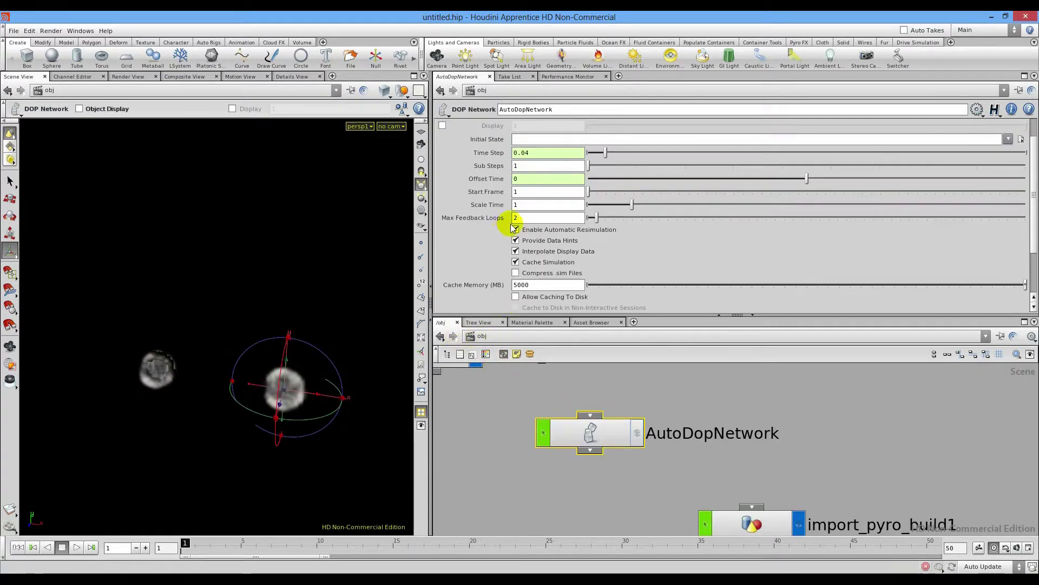
Play part of the simulation, rewind it and try switching off Enable Automatic Resimulation
click(76, 547)
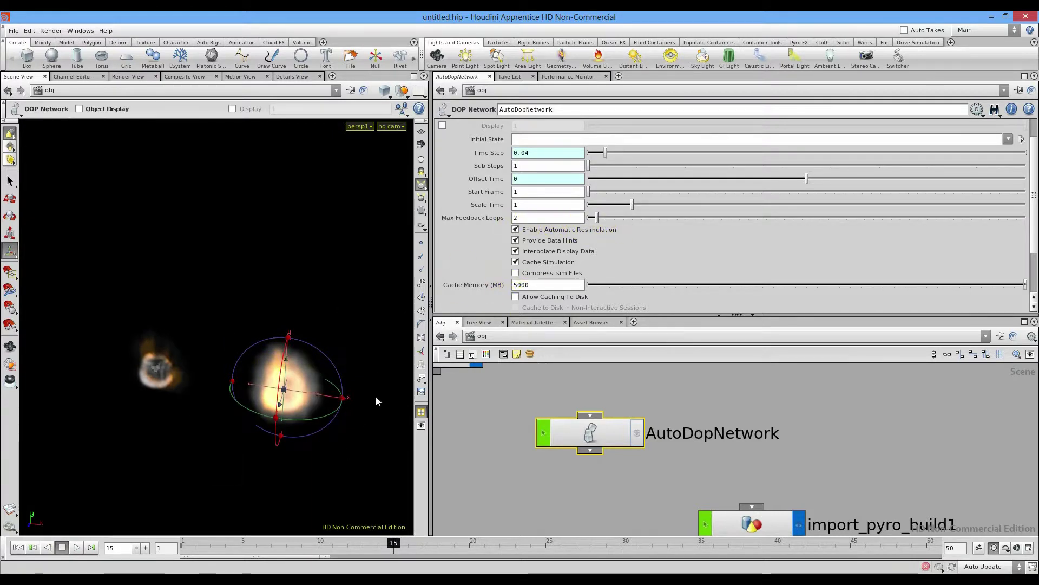
click(16, 563)
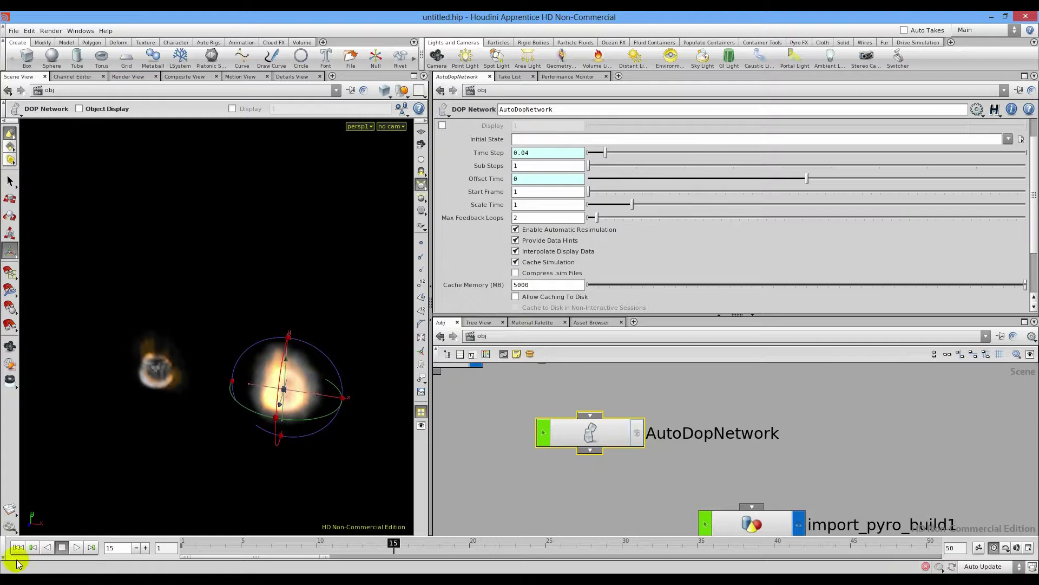
click(516, 231)
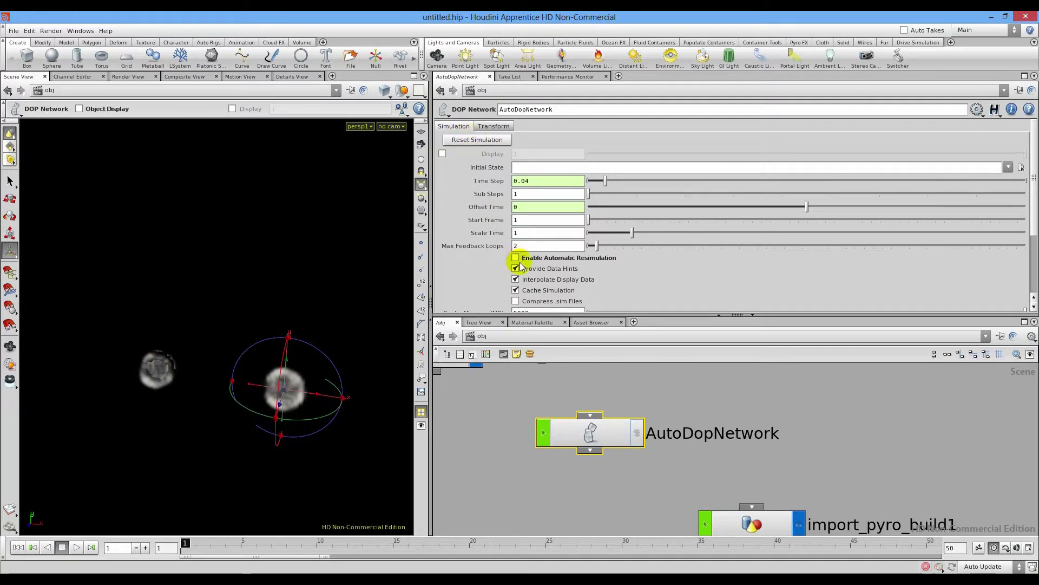
Try turning off Interpolate Display Data on AutoDopNetwork, play the simulation and rewind it to the first frame
scroll(511, 265, down, 1)
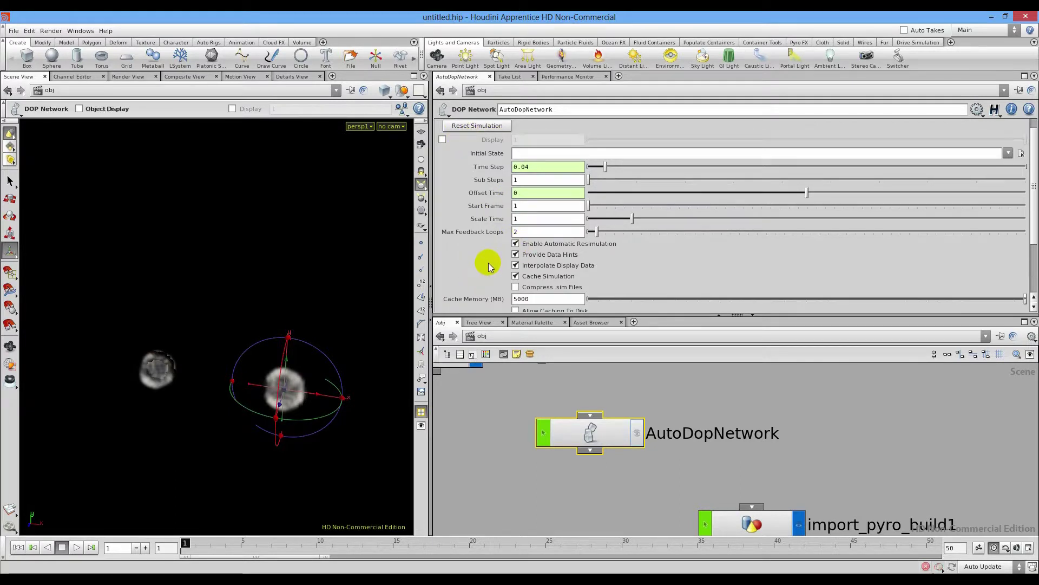
mouse_move(529, 269)
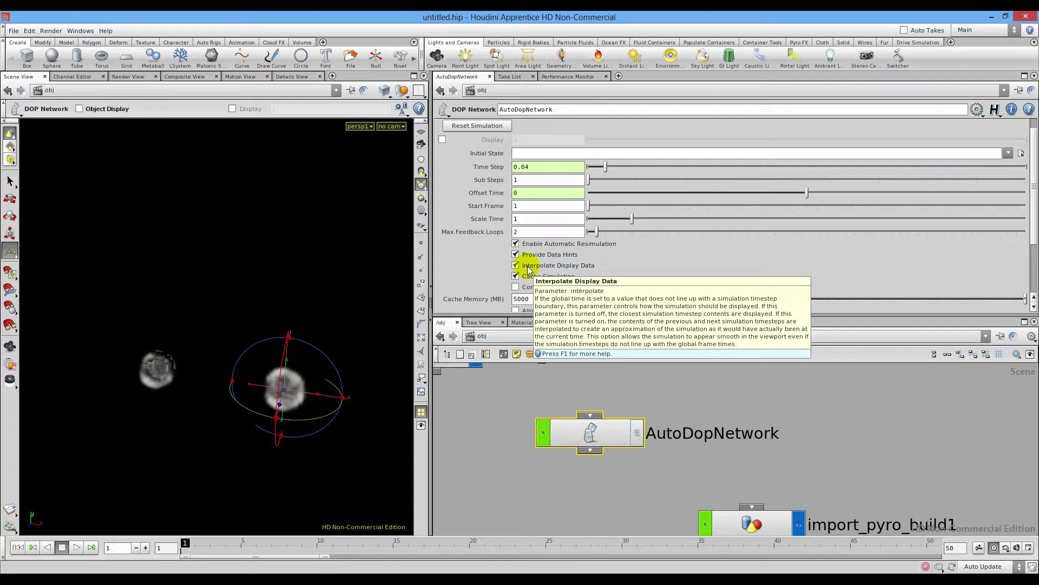
click(528, 267)
click(77, 548)
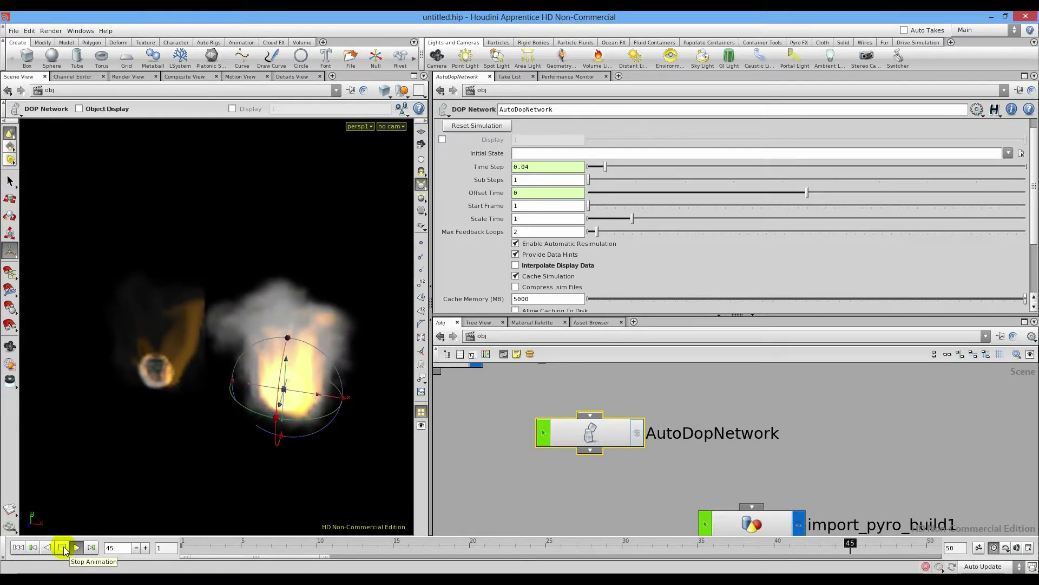
click(62, 547)
click(18, 547)
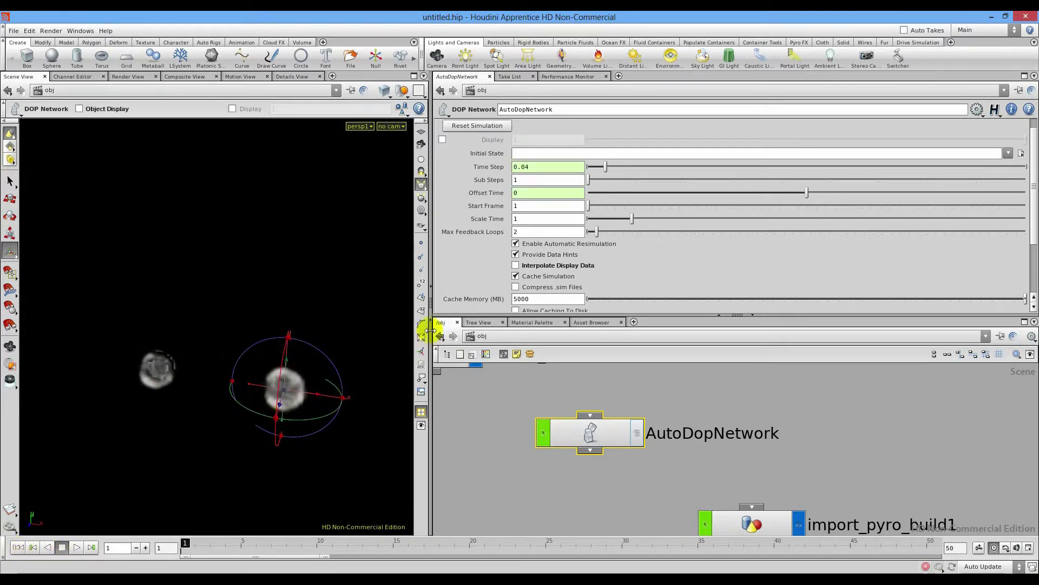
Turn Interpolate Display Data back on, play the simulation again and stop it
click(516, 265)
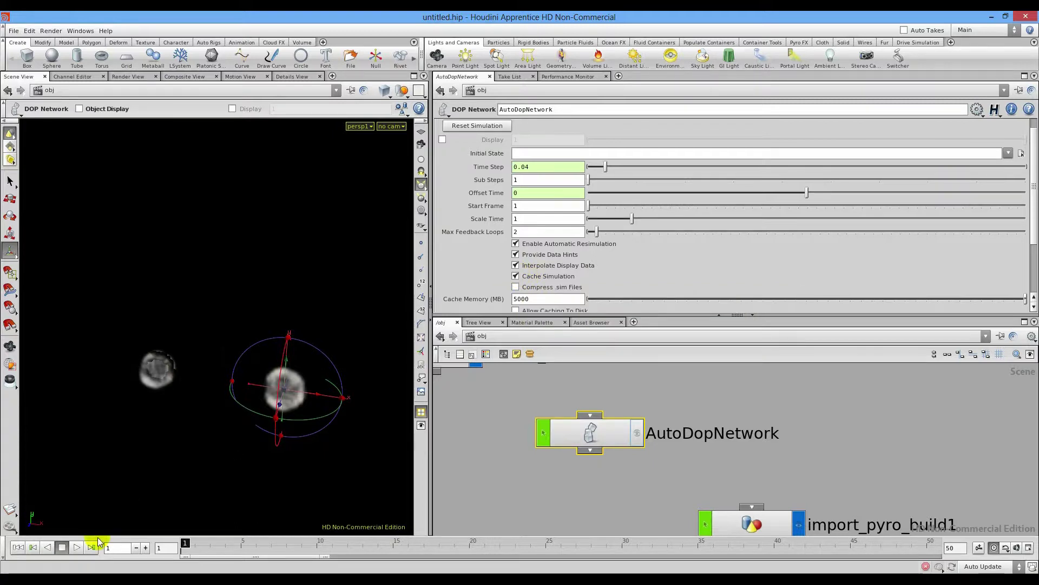
click(75, 548)
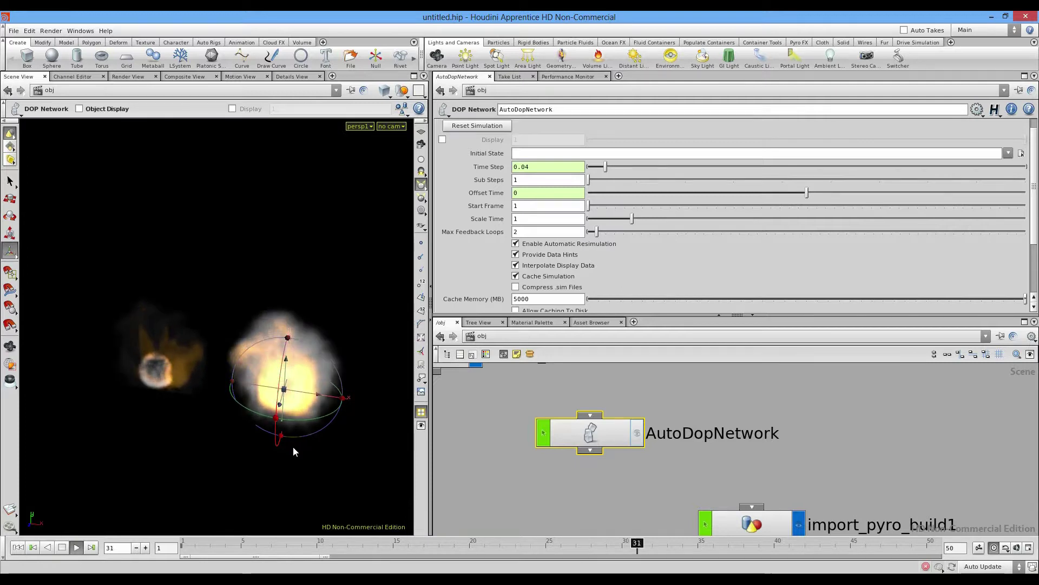
click(61, 548)
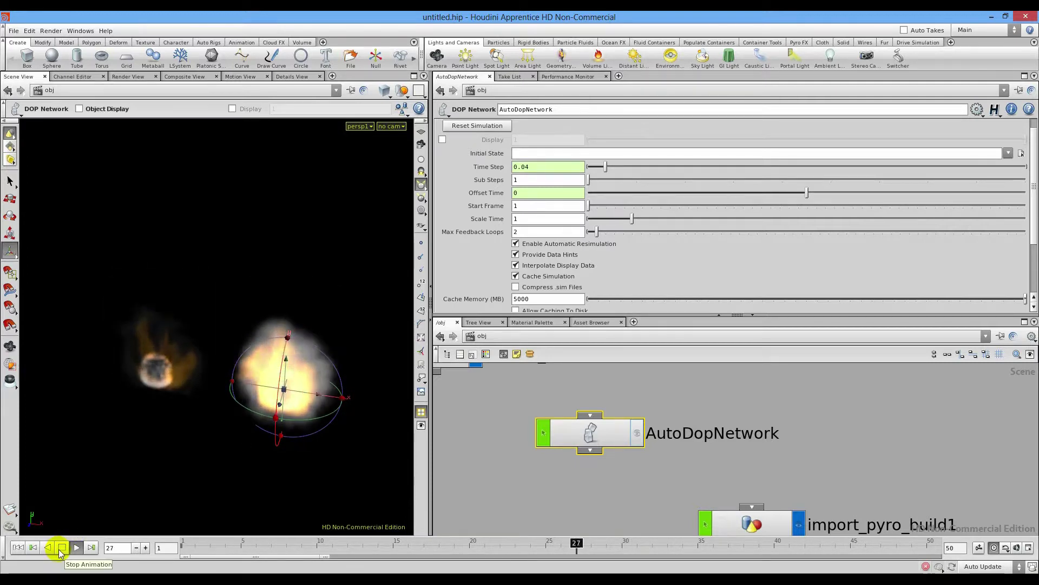
Set the Division Size of the pyro smoke object inside AutoDopNetwork to 0.05 and inspect its voxel counts, returning to the object level
click(17, 548)
double_click(590, 431)
drag(592, 436, 595, 435)
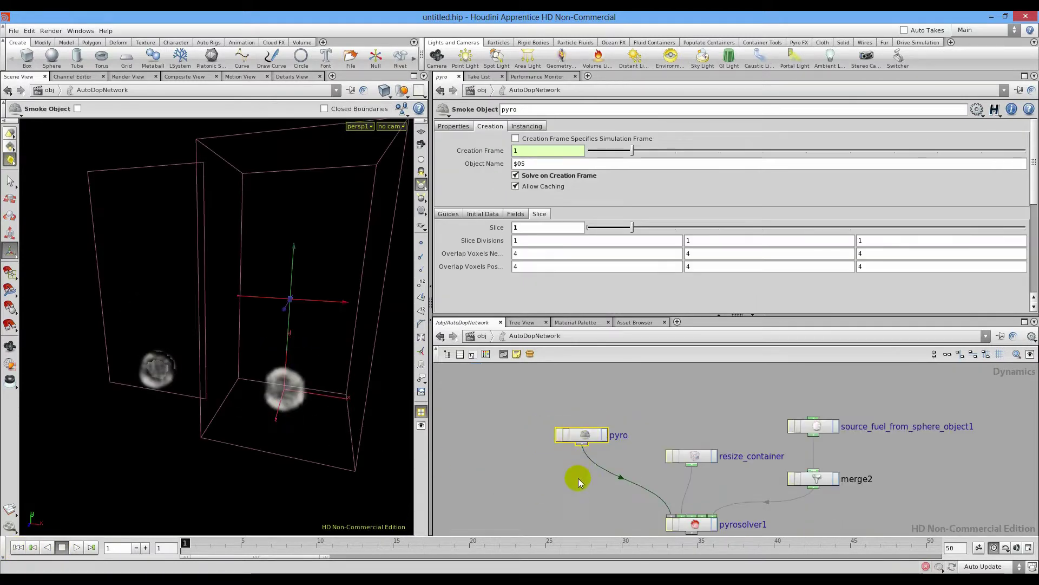
click(454, 127)
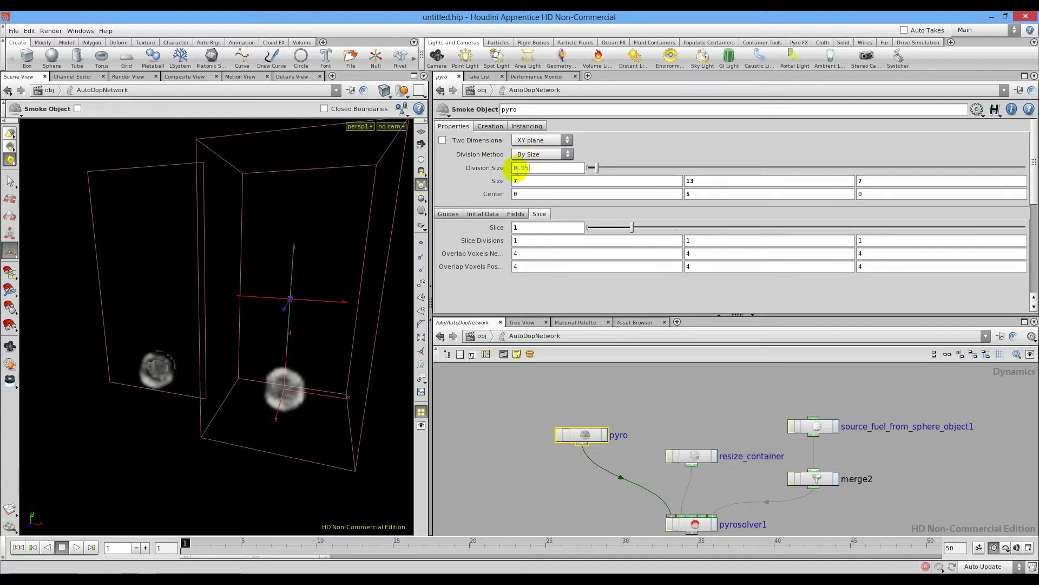
middle_click(583, 440)
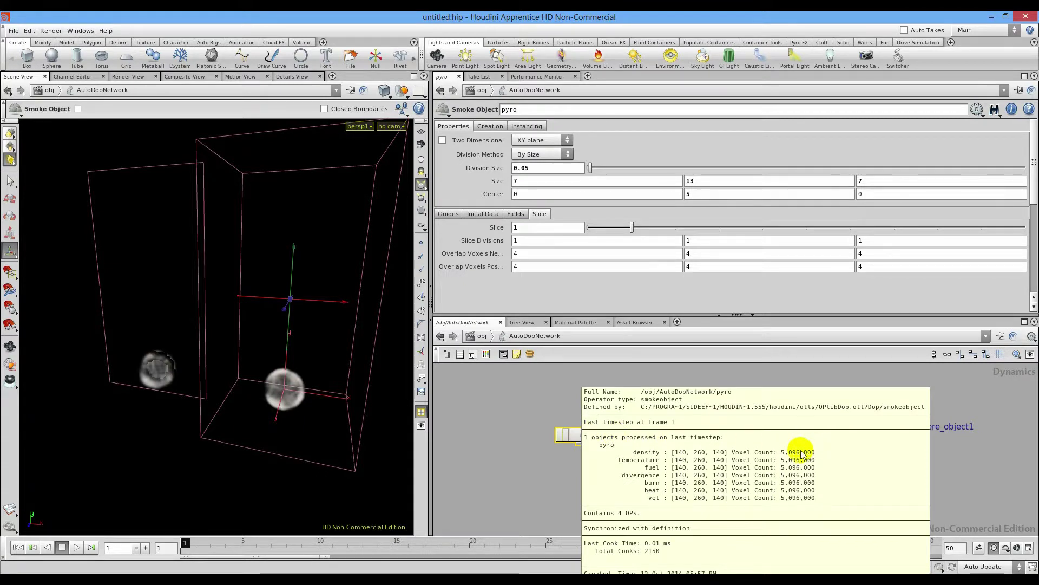
middle_drag(803, 453, 673, 437)
click(472, 337)
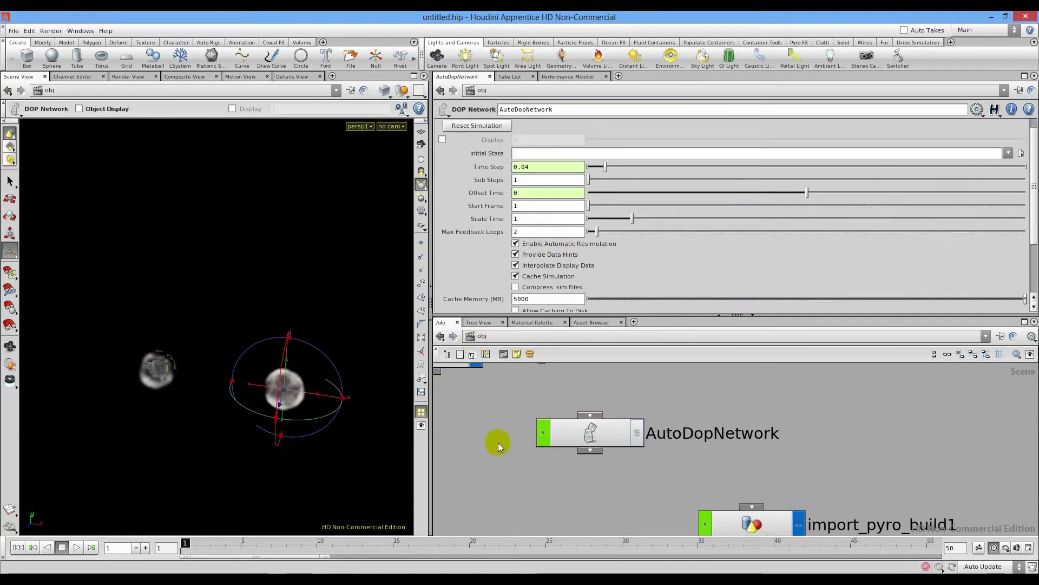
Step the simulation forward frame by frame to frame 14
click(146, 548)
click(146, 548)
click(145, 548)
click(145, 547)
click(145, 548)
click(146, 548)
click(146, 548)
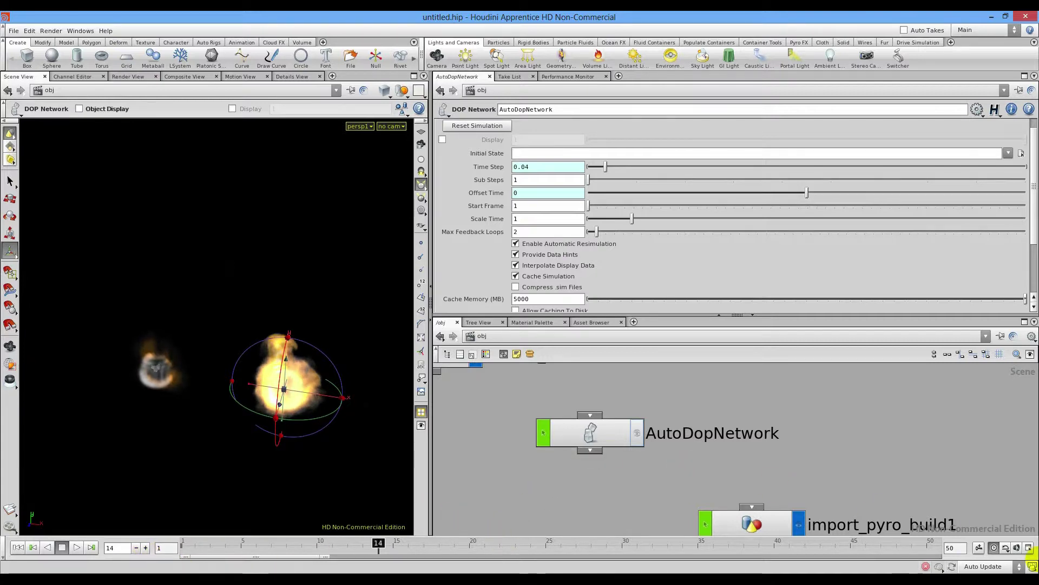
Open the Windows Task Manager on its performance view and move it clear of the viewport
right_click(1029, 577)
click(920, 550)
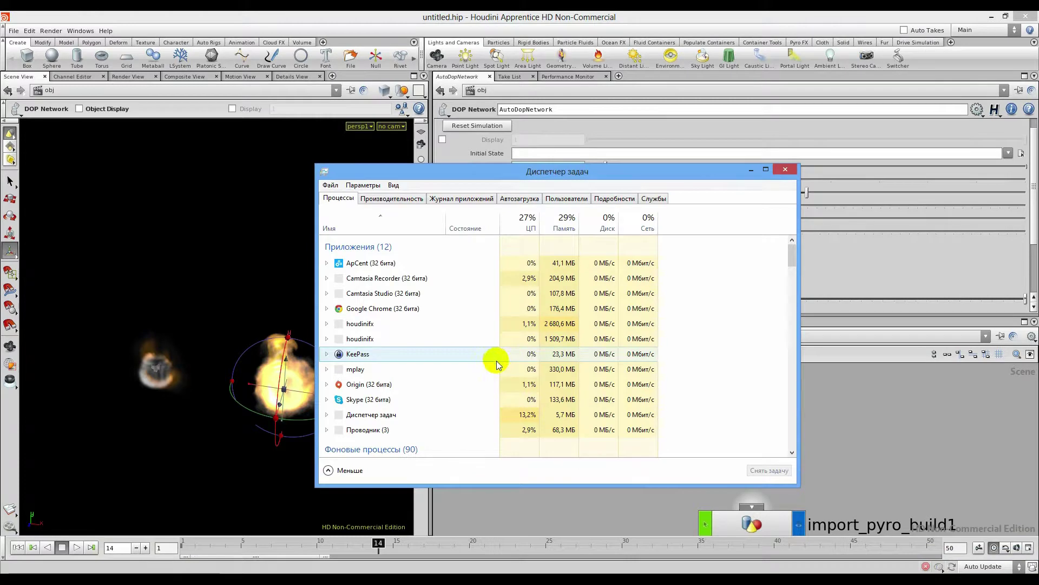
click(403, 199)
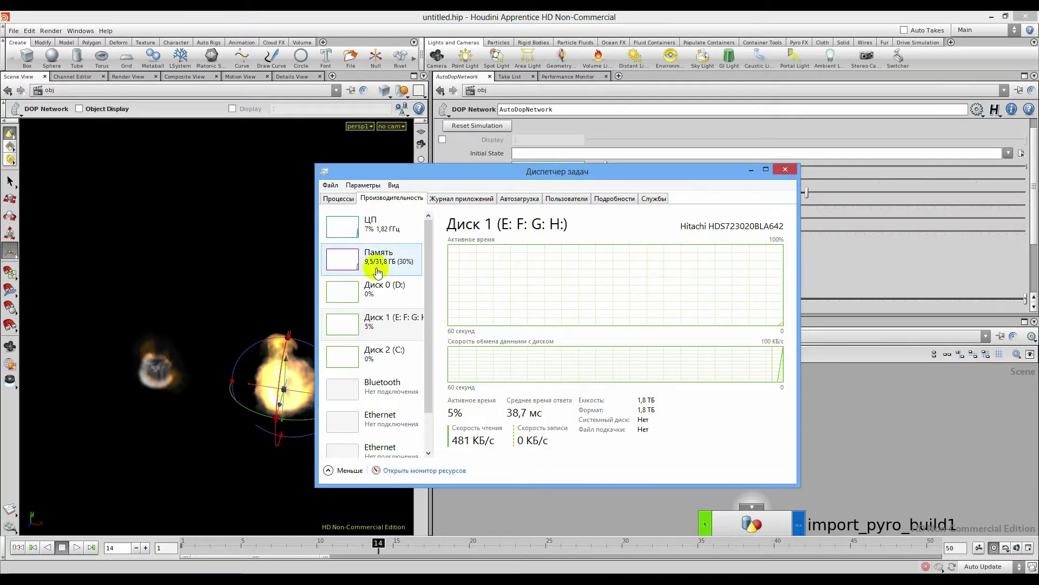
drag(395, 173, 560, 158)
Play the cached simulation while checking memory usage in Task Manager, and close Task Manager
click(76, 548)
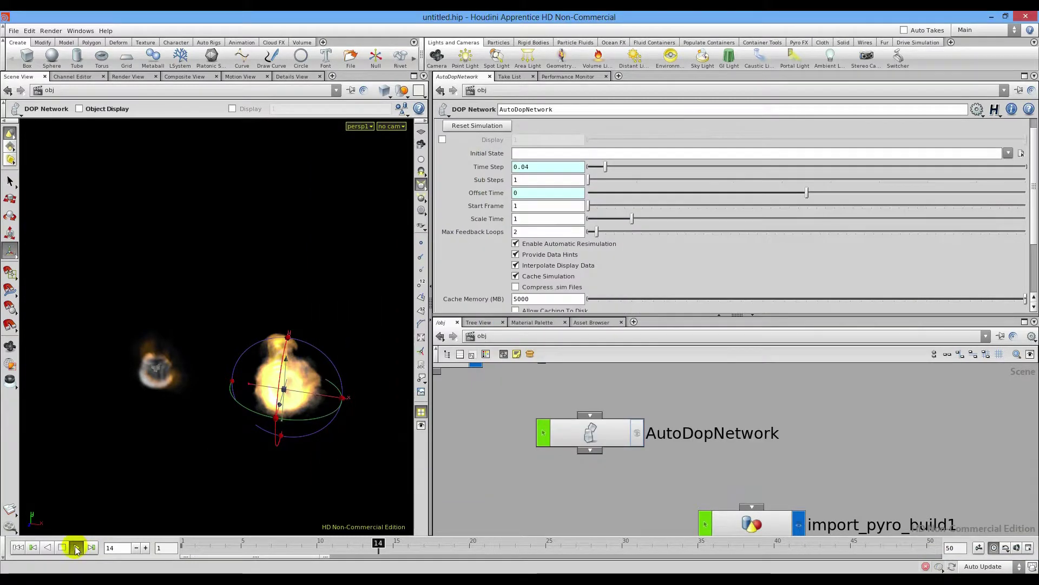
click(324, 580)
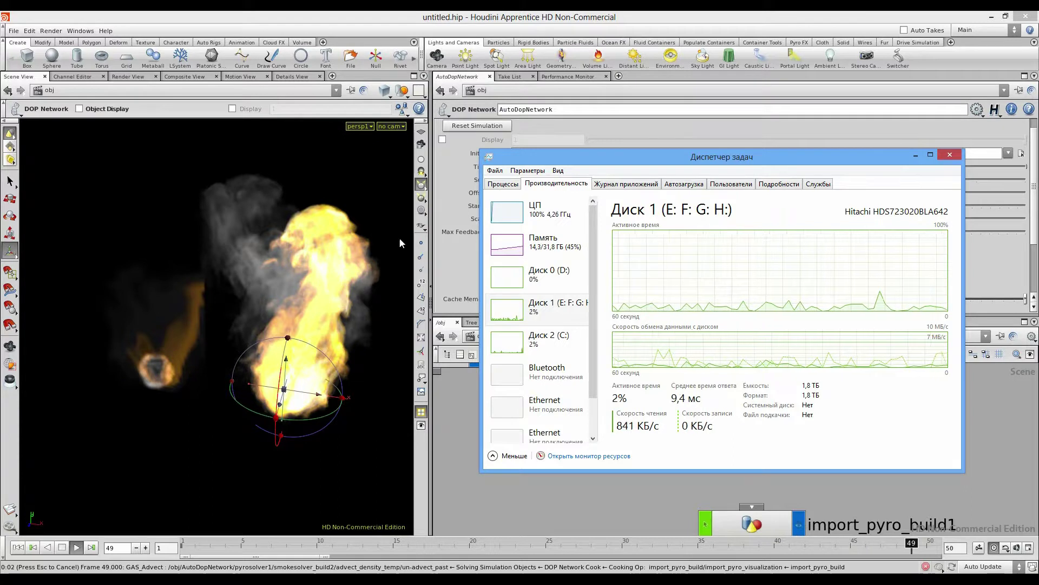
drag(525, 159, 739, 172)
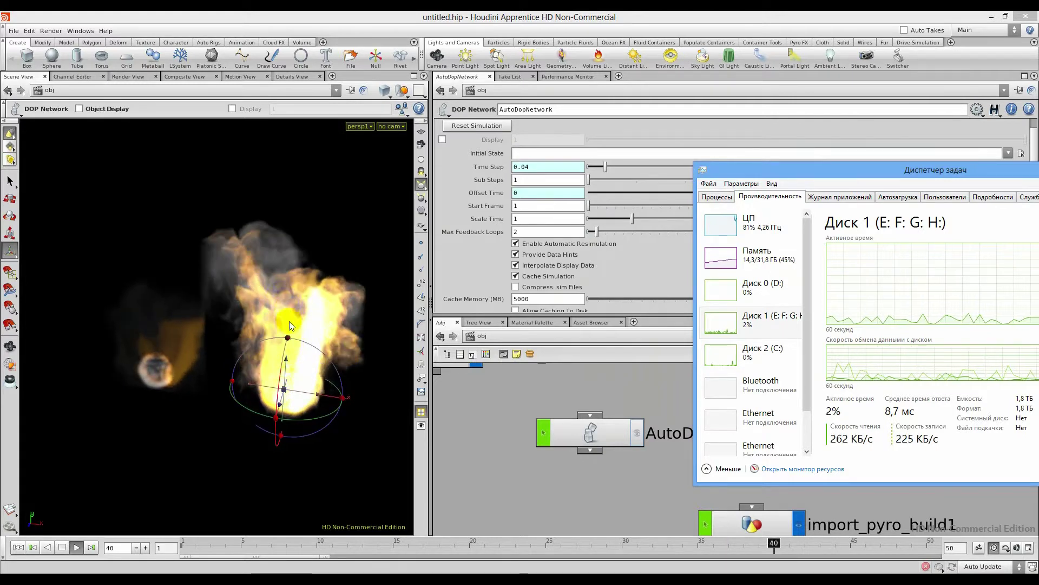
drag(811, 169, 575, 162)
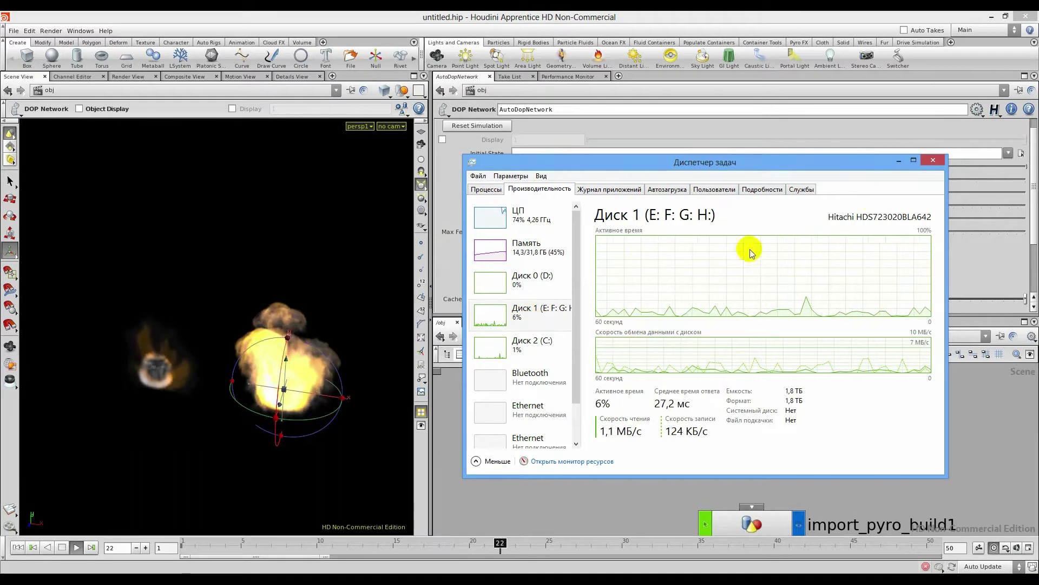
click(932, 161)
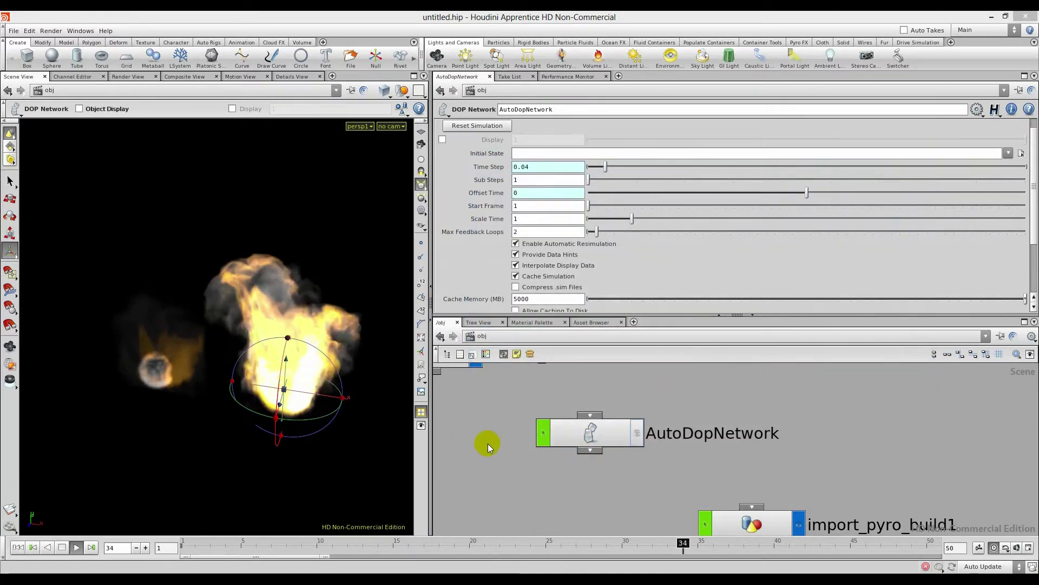
Turn off Cache Simulation on AutoDopNetwork and reset the simulation at the first frame
click(18, 547)
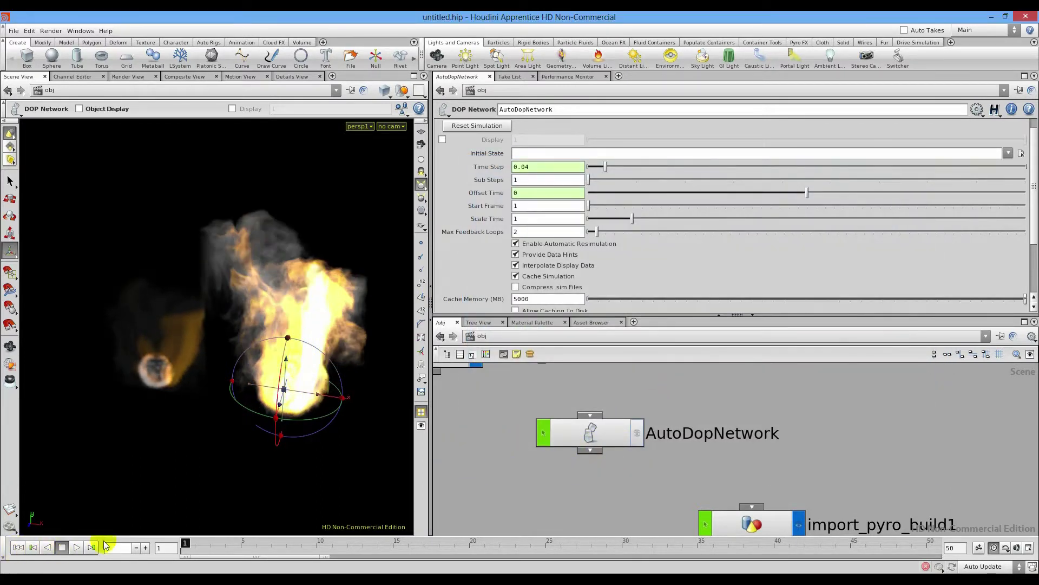
click(514, 275)
click(466, 128)
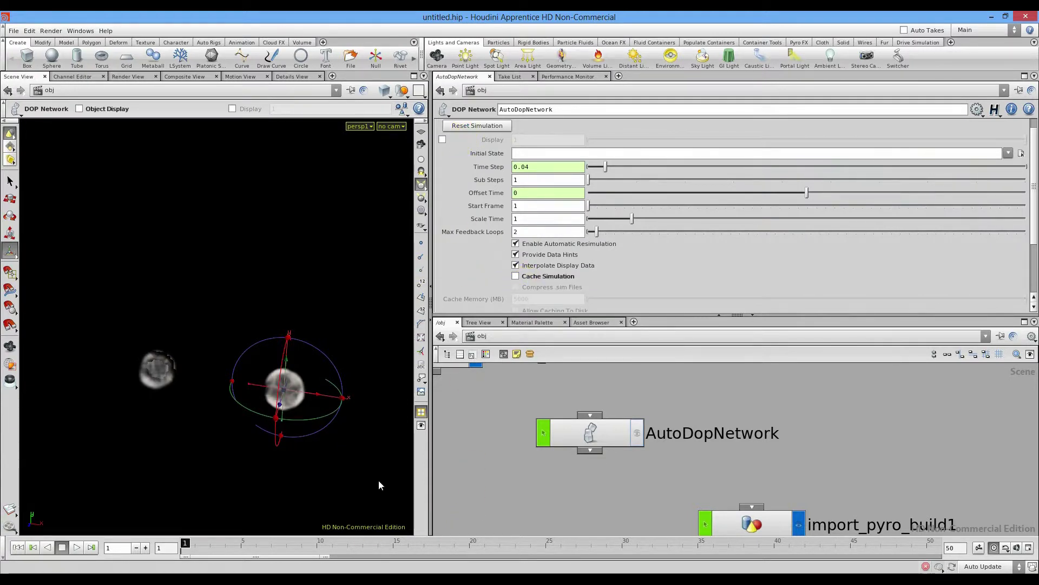
Reopen Task Manager's performance view beside the viewport and reset the AutoDopNetwork simulation again
right_click(894, 575)
click(924, 538)
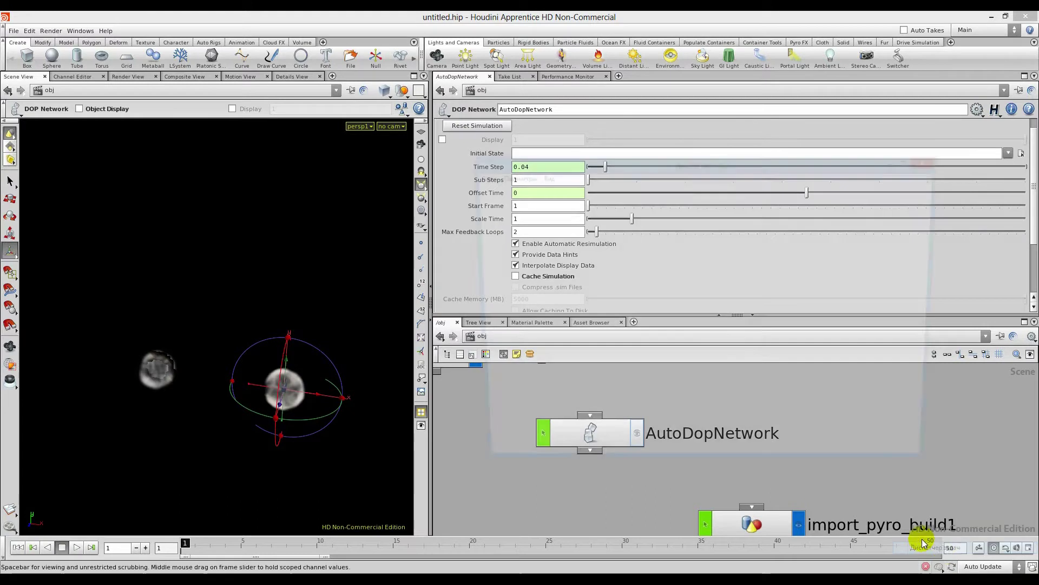
click(539, 189)
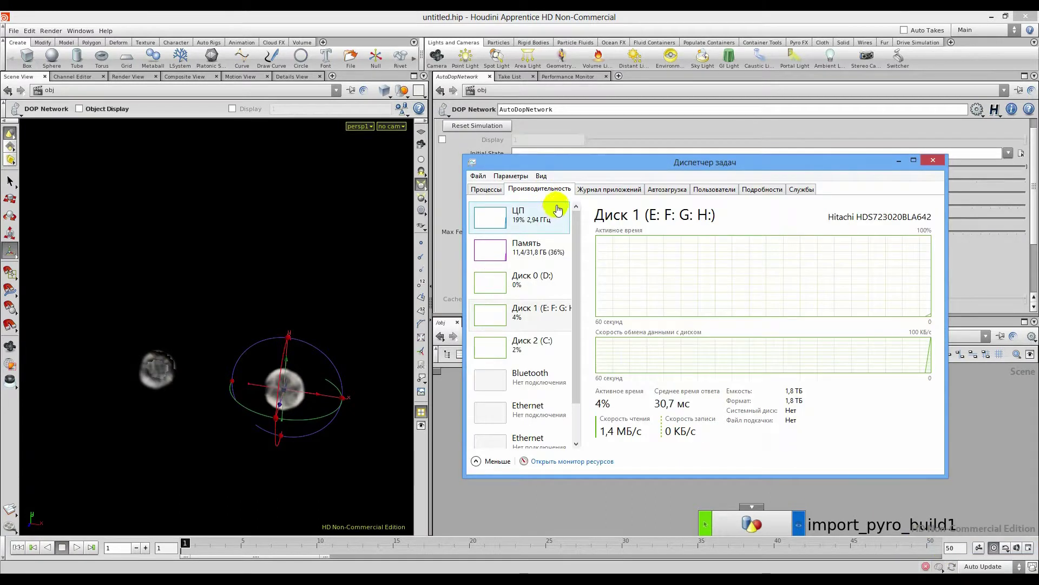
drag(544, 165, 682, 213)
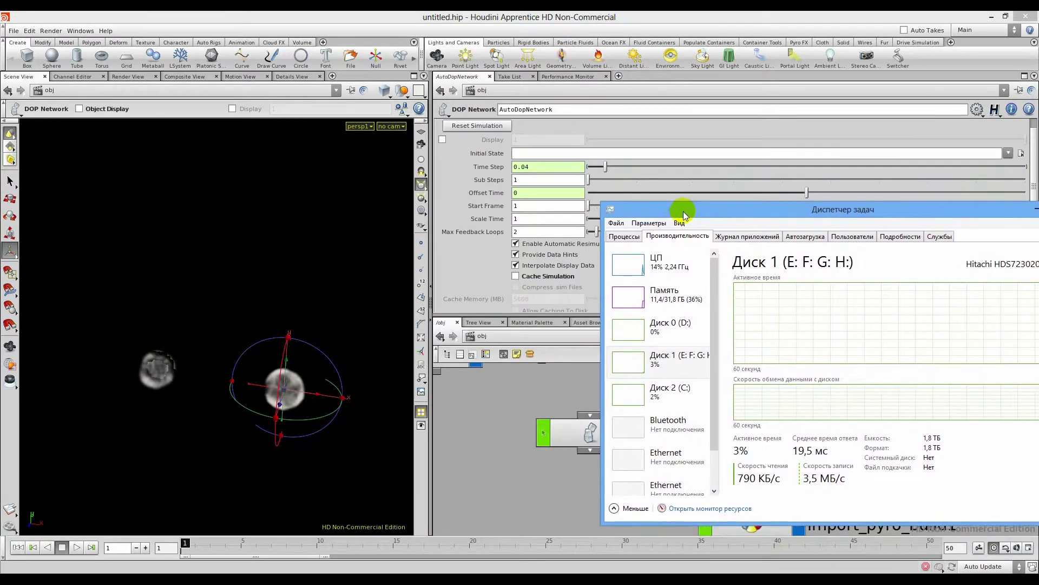
click(472, 126)
key(alt+Tab)
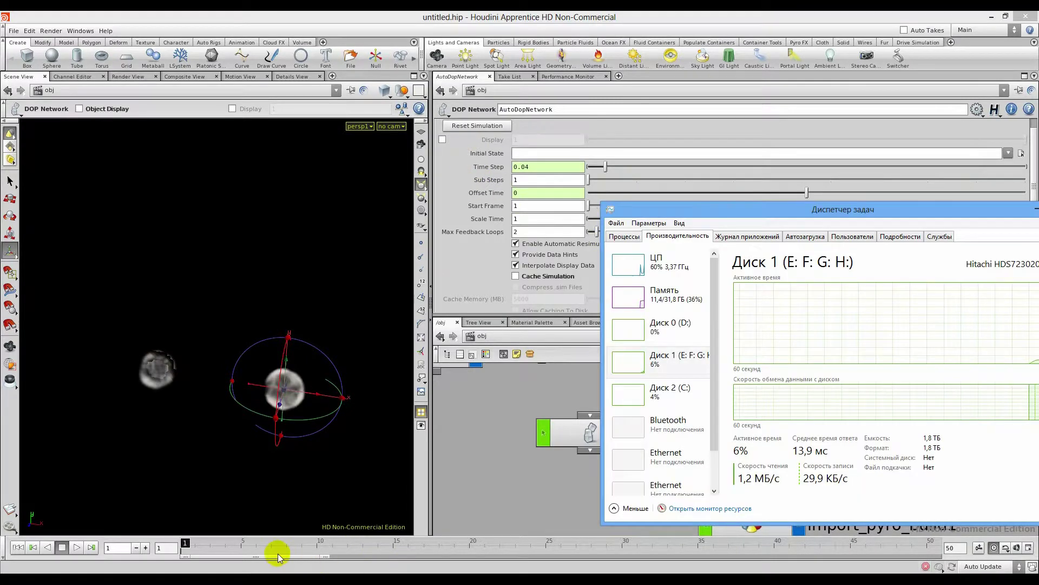
Play the simulation without caching, check its memory usage in Task Manager and close that window
click(75, 548)
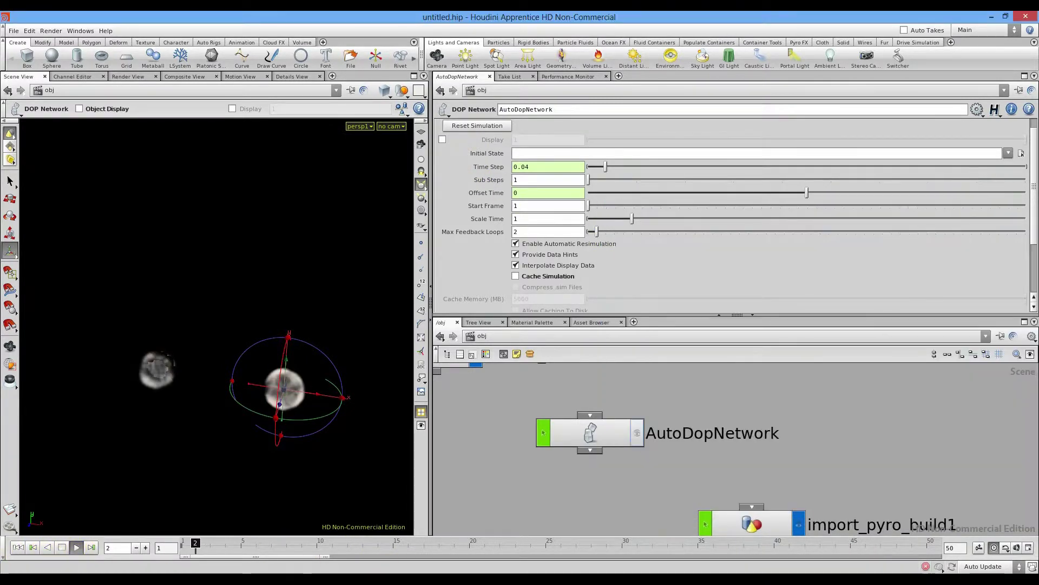
key(alt+Tab)
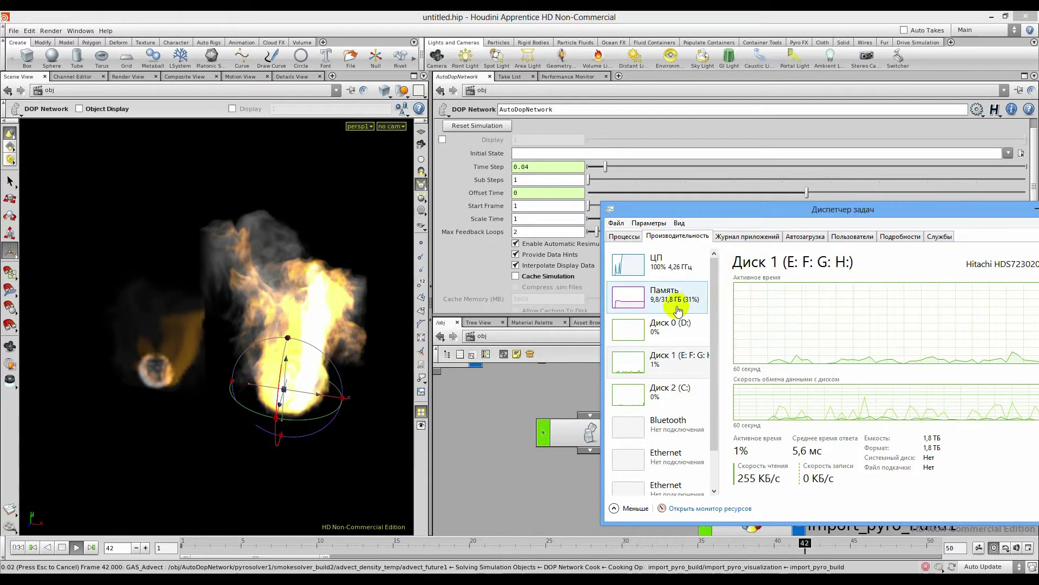
drag(794, 215, 505, 206)
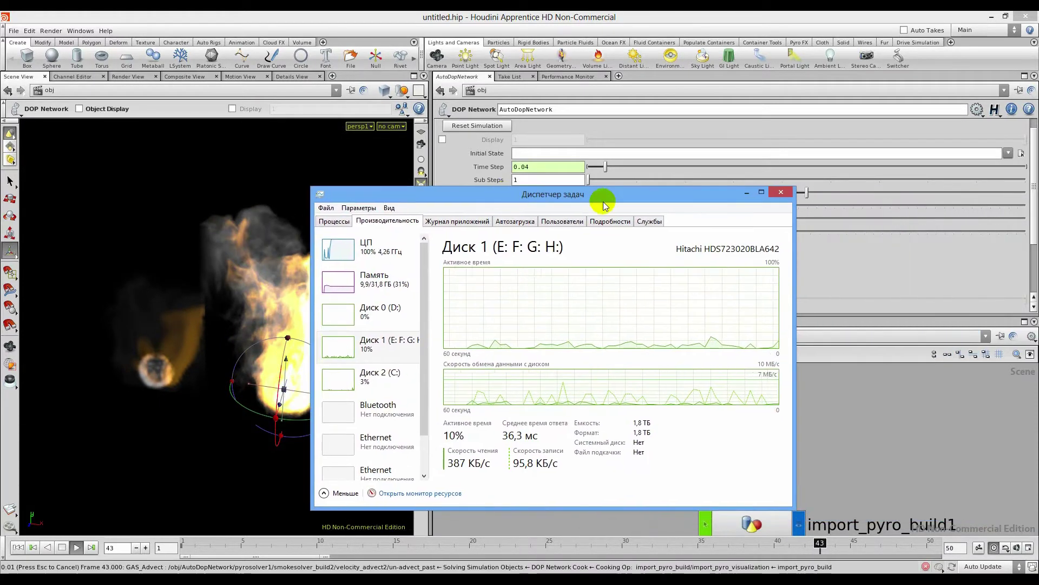
click(779, 193)
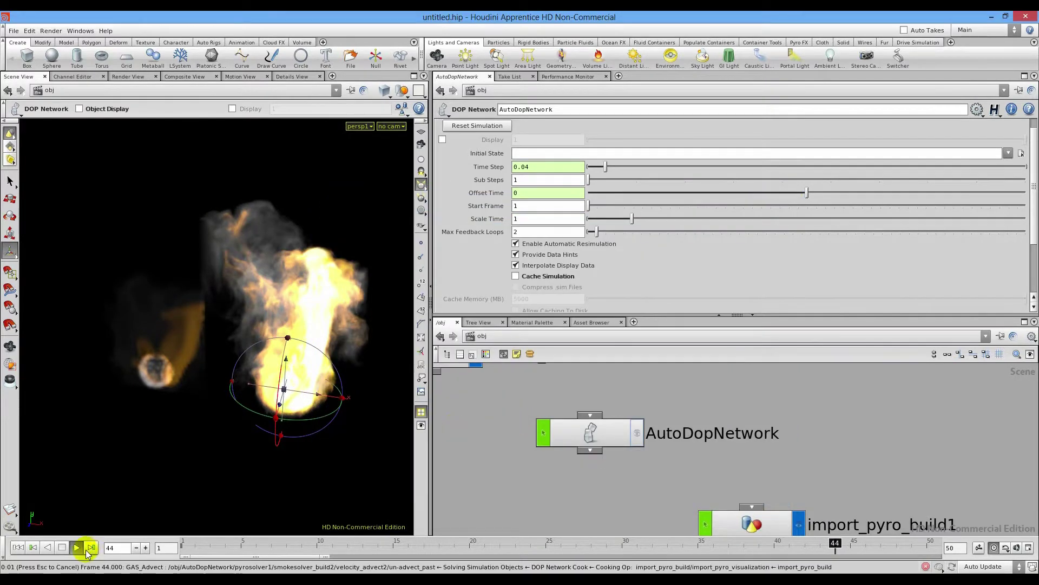
Stop the playback and rewind the simulation to the first frame
click(63, 547)
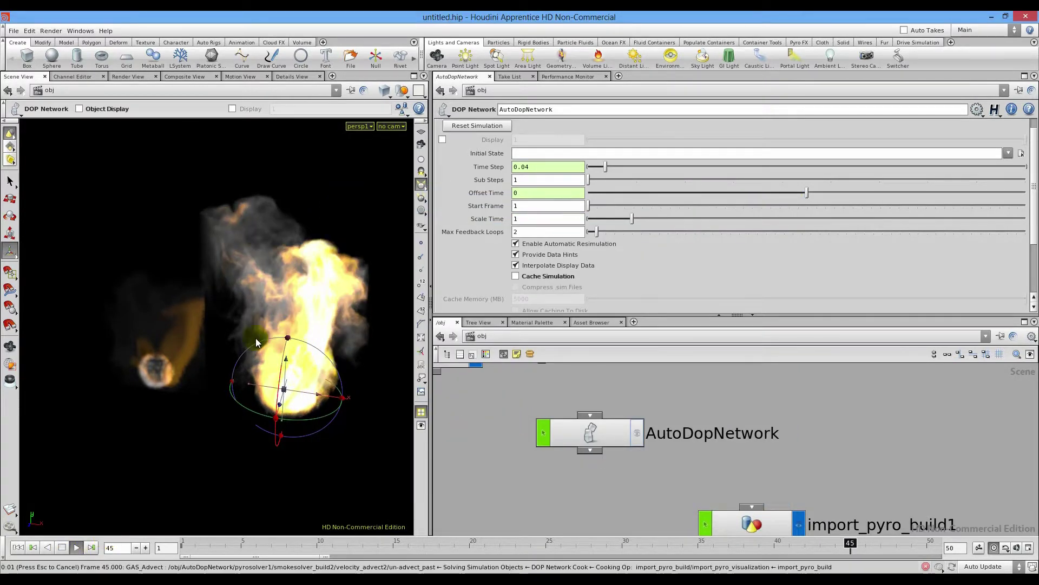
click(62, 547)
click(18, 548)
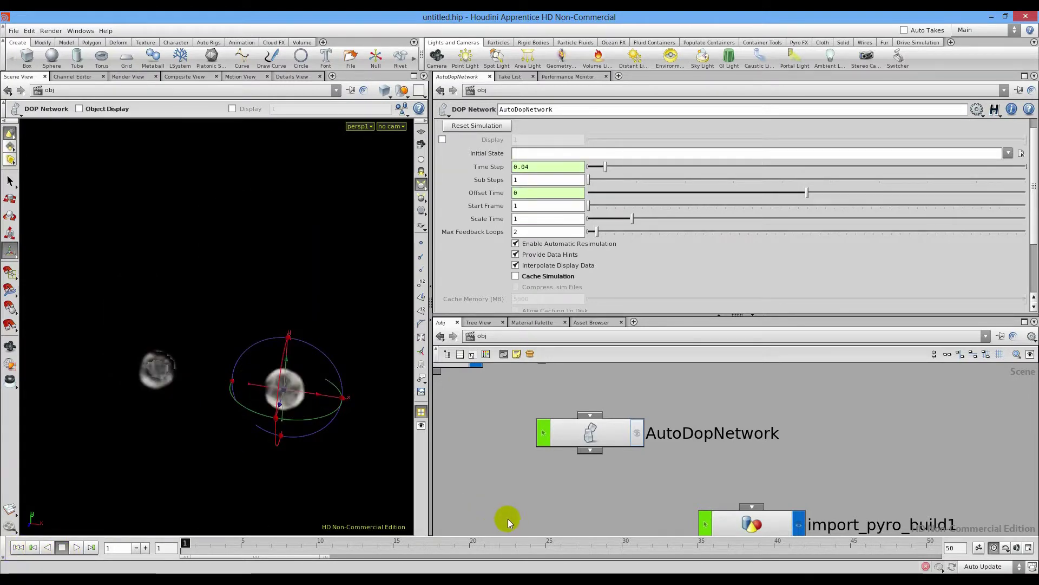
Set the pyro object's Division Size back to 0.2 and turn Cache Simulation back on for AutoDopNetwork
double_click(582, 435)
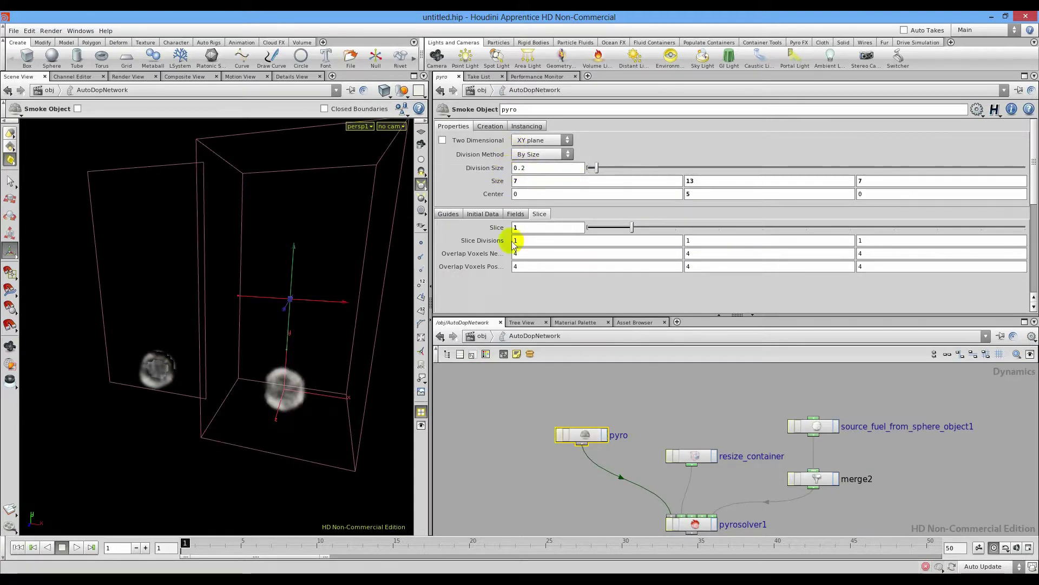
click(482, 336)
scroll(490, 206, down, 3)
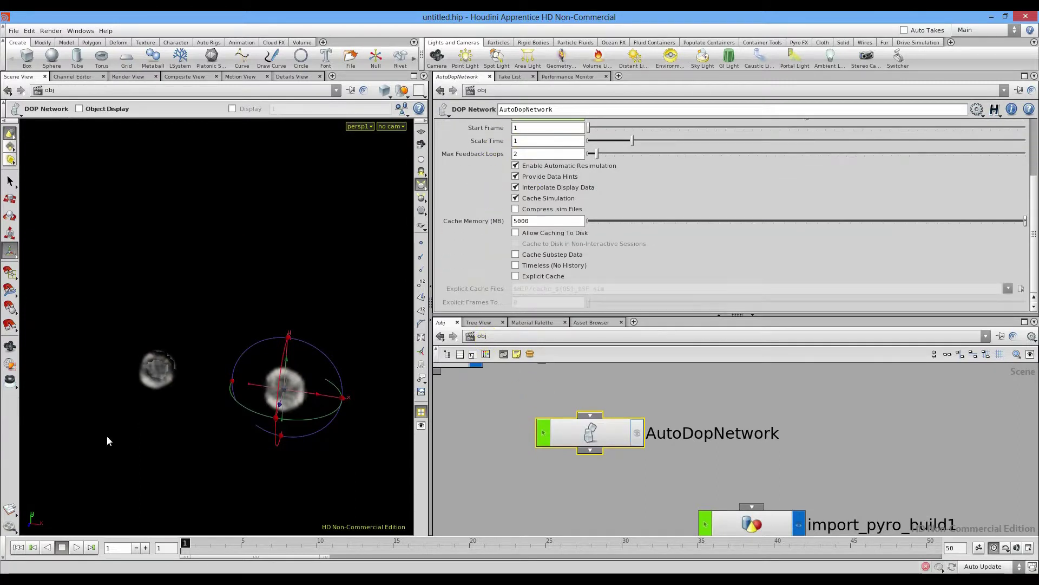
Play the coarser simulation with caching enabled and rewind it to the first frame
click(76, 547)
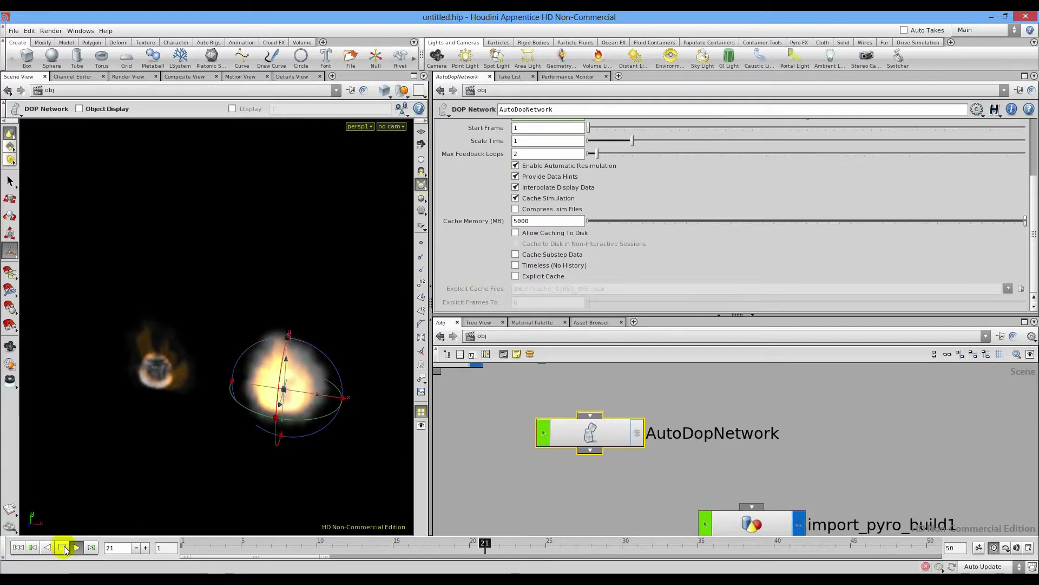
click(18, 548)
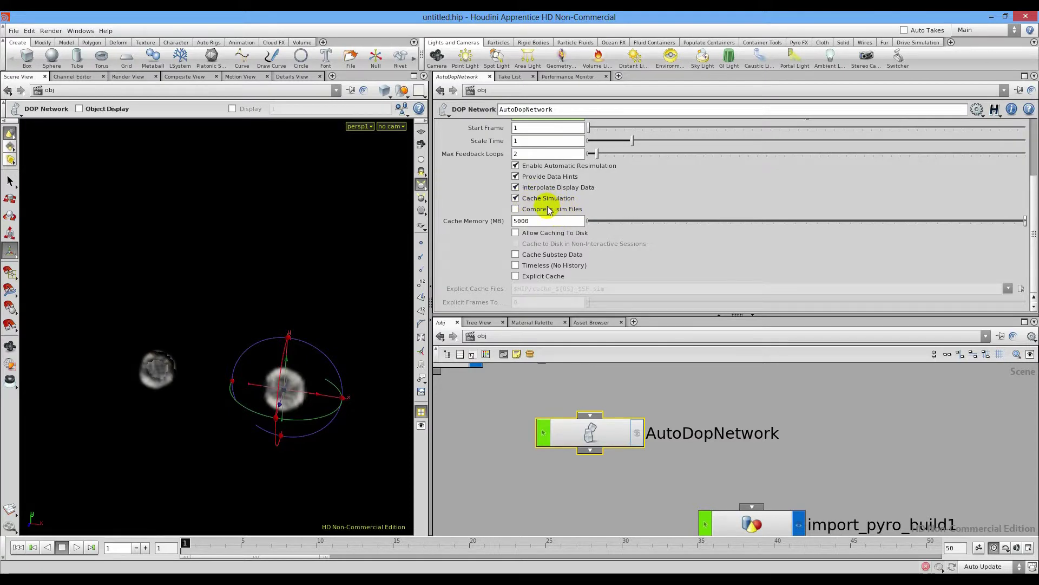
Review the Compress .sim Files and Cache Memory settings, and try Allow Caching To Disk before turning it off again
mouse_move(550, 210)
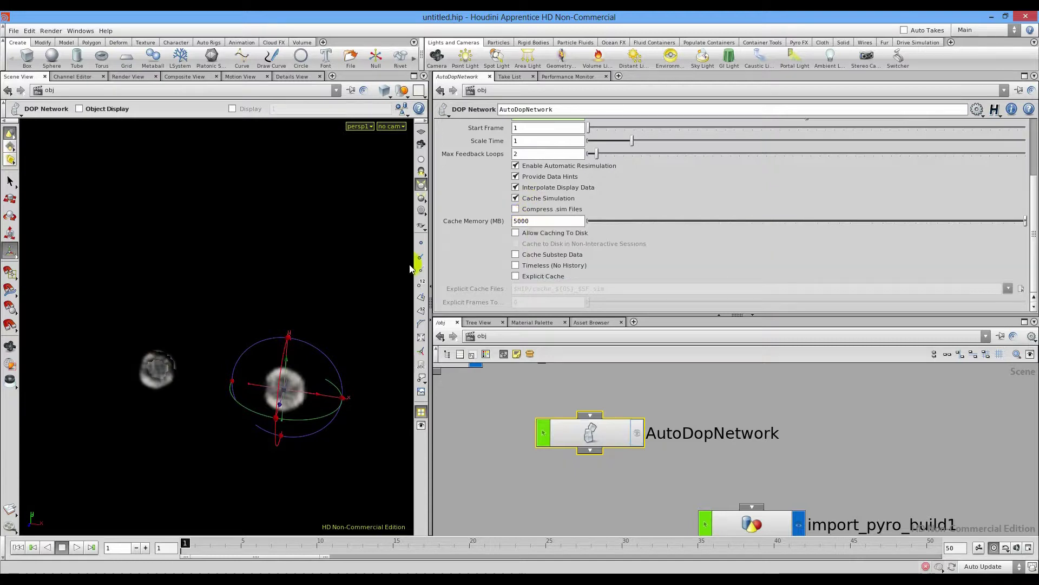
mouse_move(453, 224)
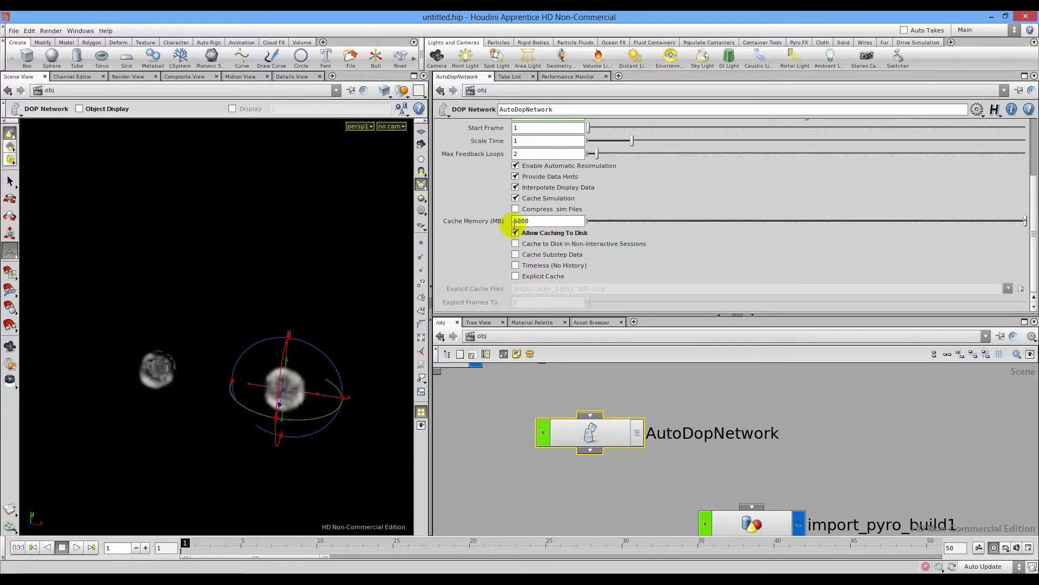
click(515, 233)
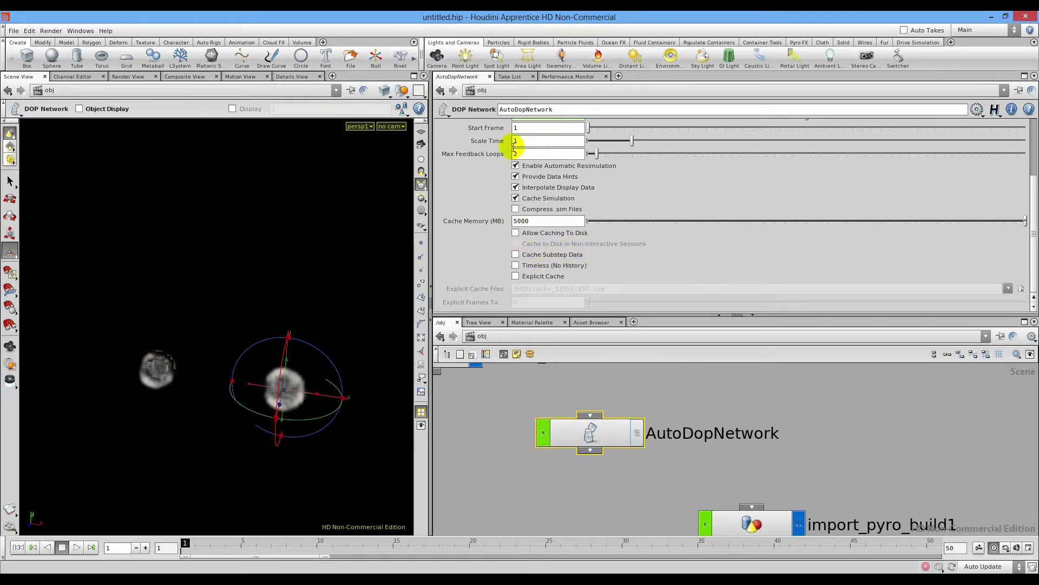
Examine the Cache Substep Data, Timeless (No History) and Explicit Cache options of AutoDopNetwork, and deselect the node
scroll(516, 142, up, 3)
scroll(542, 206, down, 3)
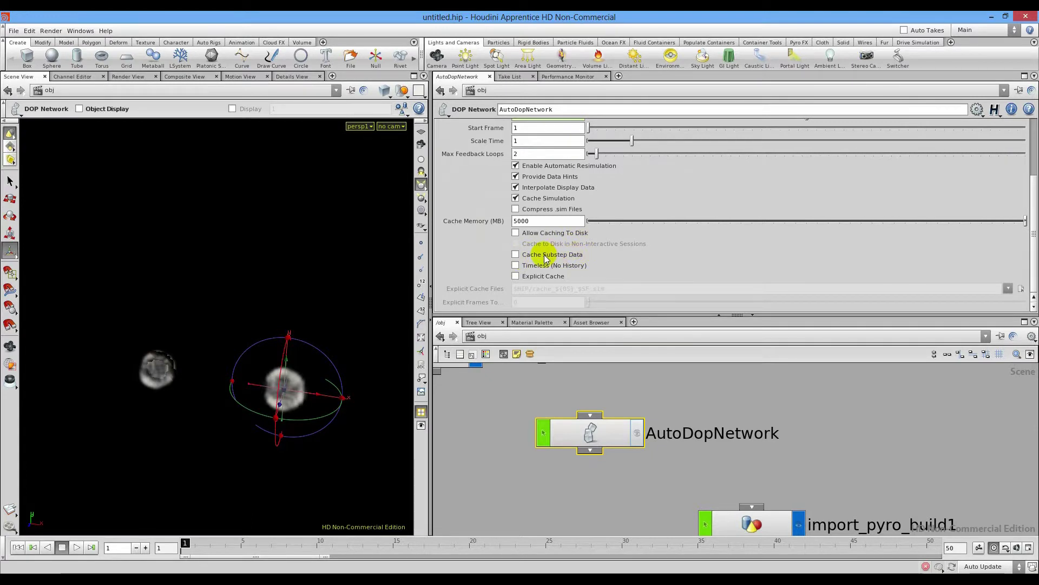
mouse_move(546, 258)
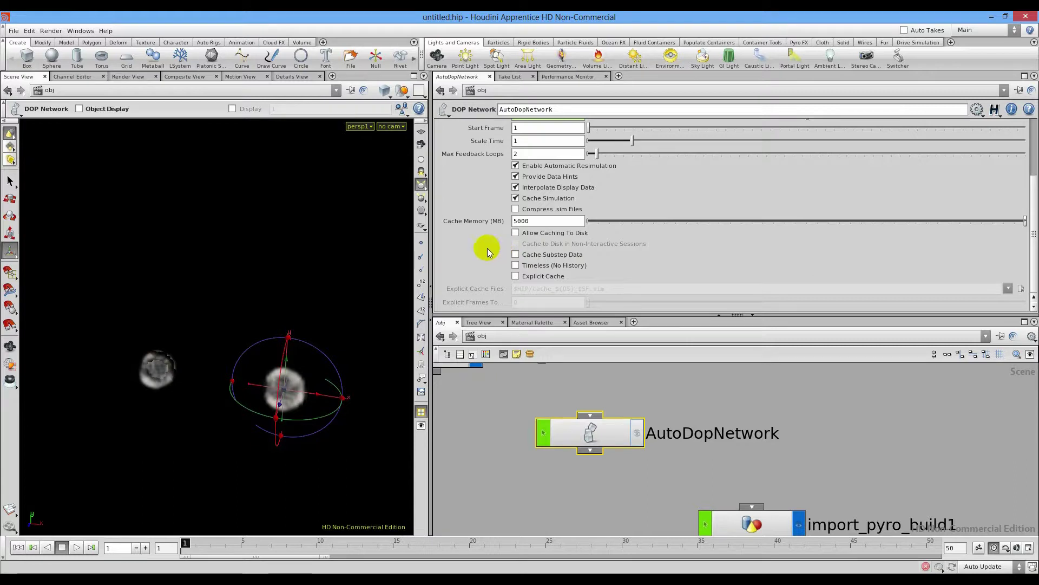
mouse_move(514, 266)
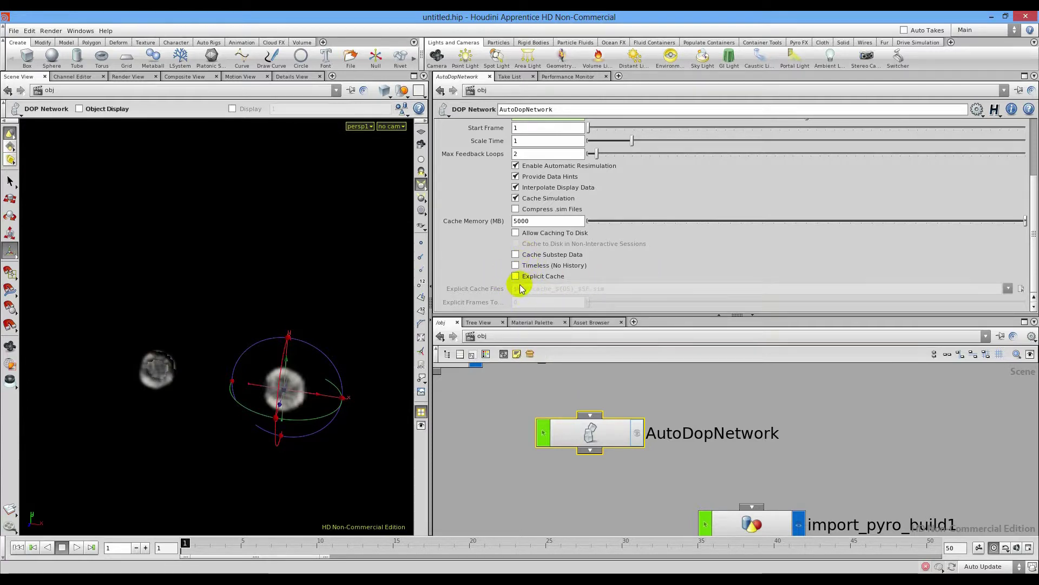
click(480, 440)
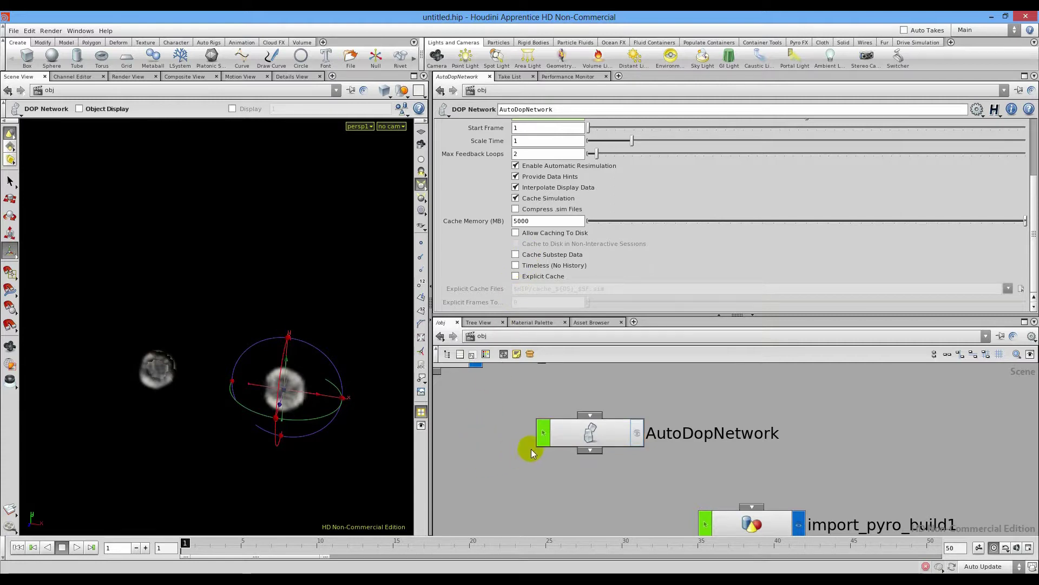
Rotate AutoDopNetwork 37 degrees about X in its transform and play the simulation, viewing it from another angle
scroll(609, 209, up, 5)
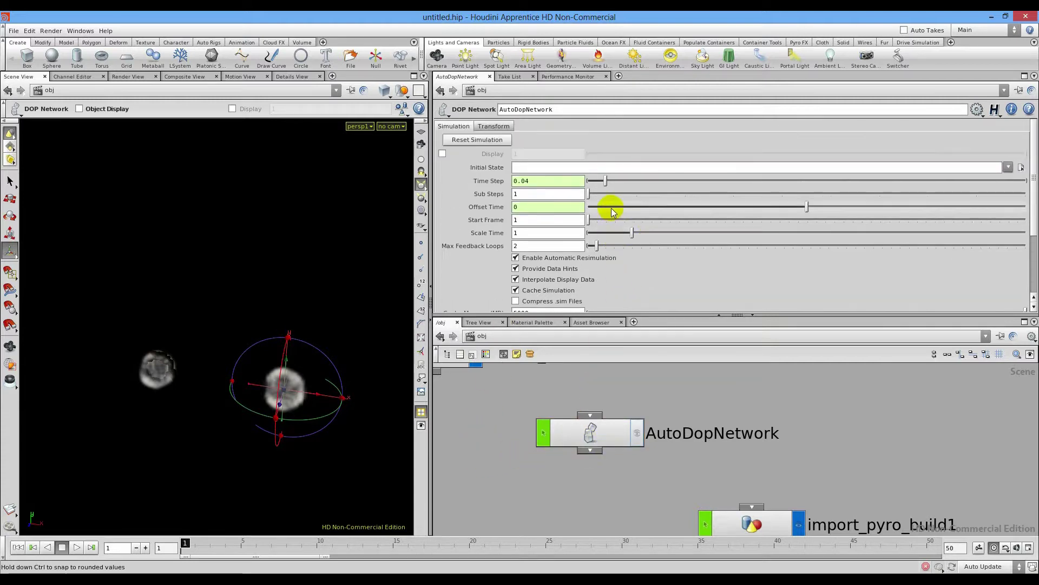
click(494, 126)
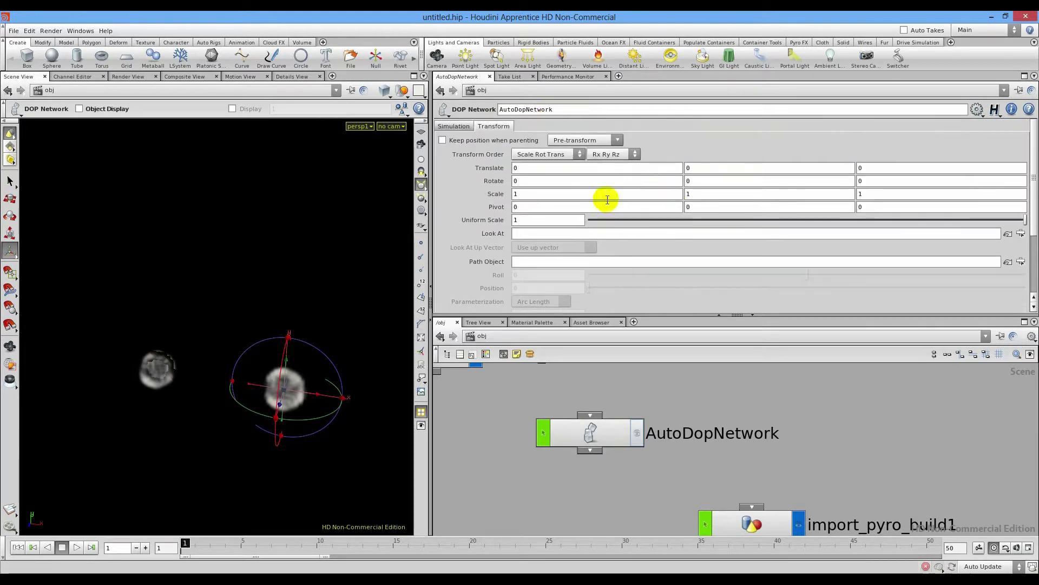
middle_drag(558, 180, 738, 156)
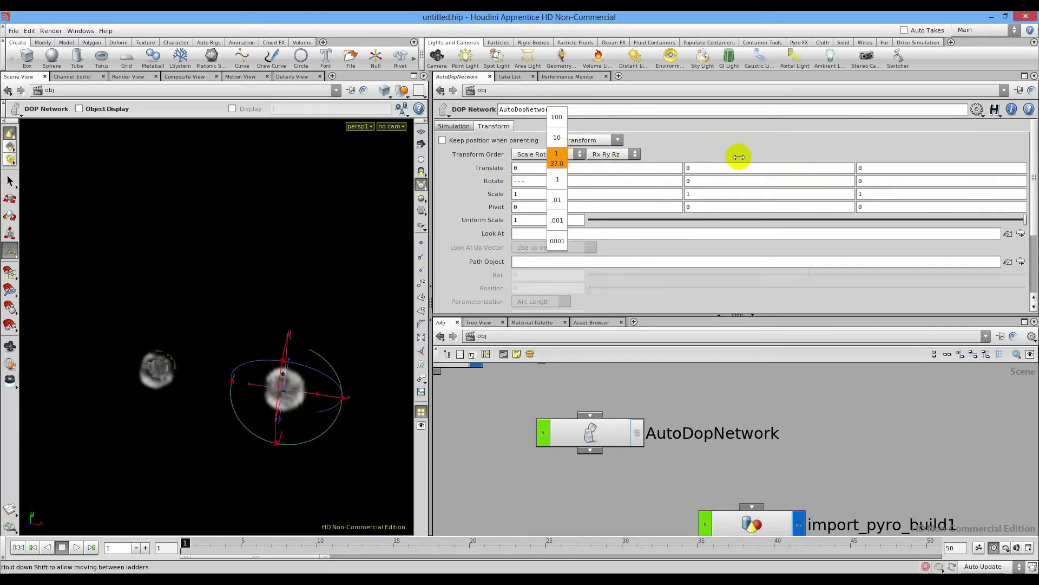
click(76, 547)
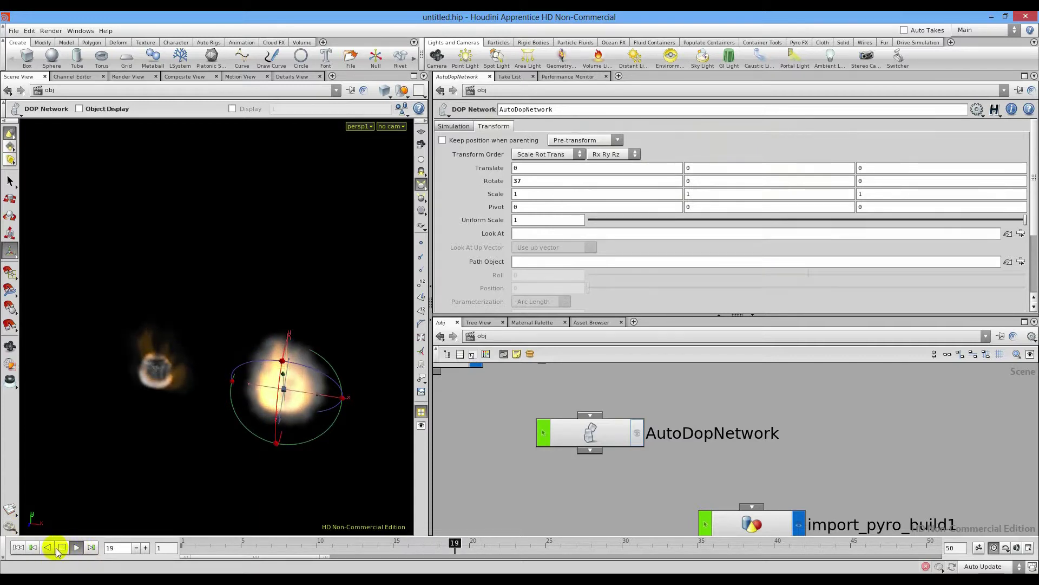
key(Escape)
drag(133, 455, 255, 431)
key(Escape)
click(77, 547)
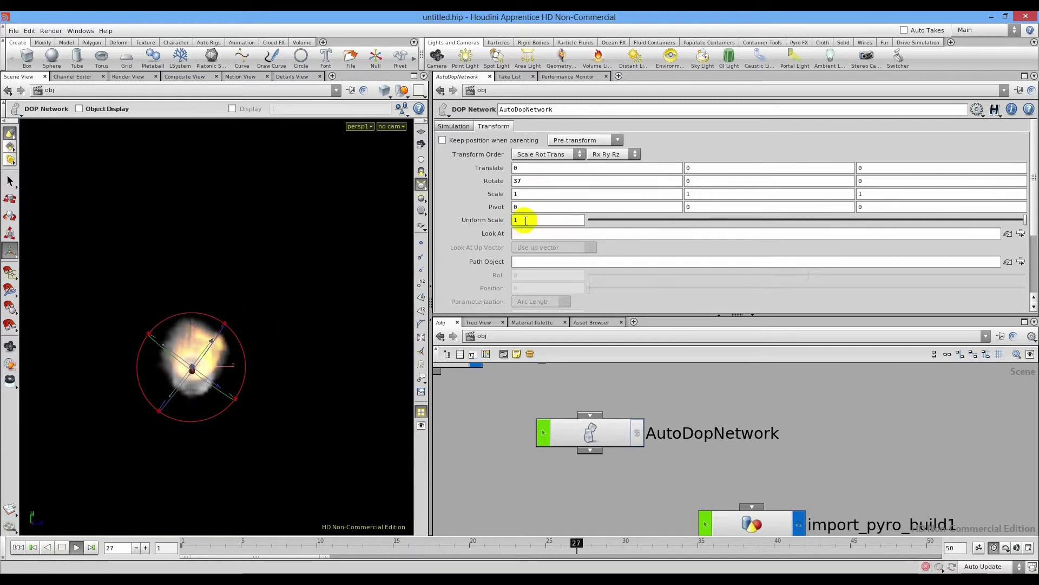
Rotate AutoDopNetwork further about X during playback, rewind to the first frame, and undo both rotations
middle_drag(525, 180, 635, 144)
click(61, 548)
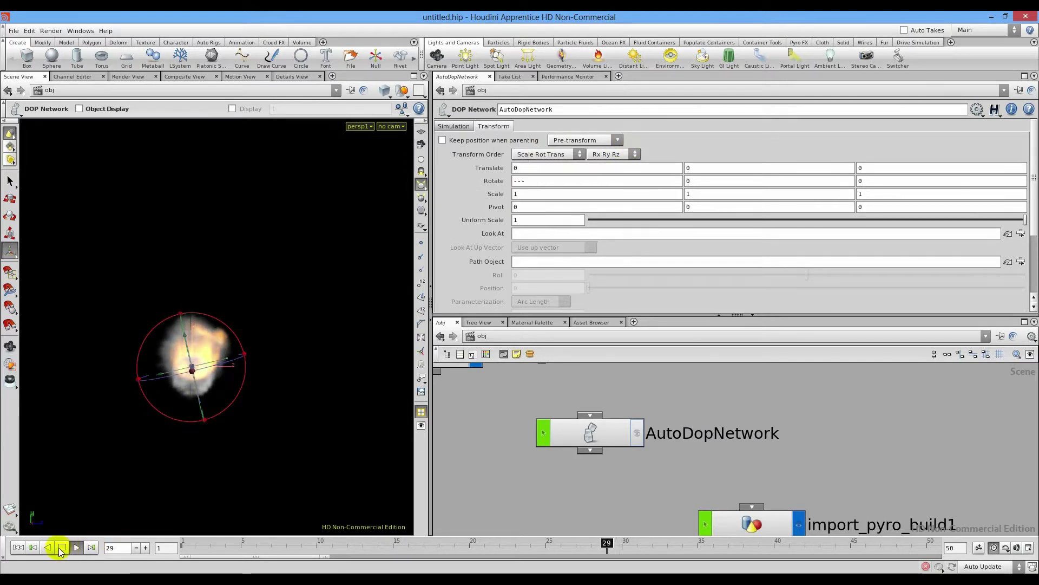
click(18, 547)
key(Escape)
drag(228, 405, 262, 355)
key(Return)
key(ctrl+z)
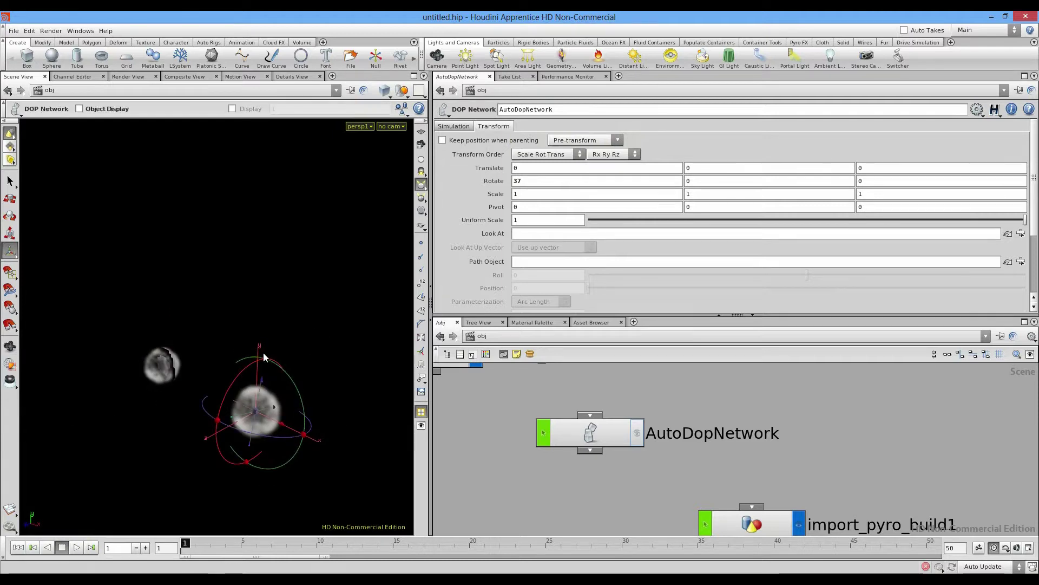
key(ctrl+z)
Enter AutoDopNetwork and make the pyro smoke object two-dimensional
click(559, 463)
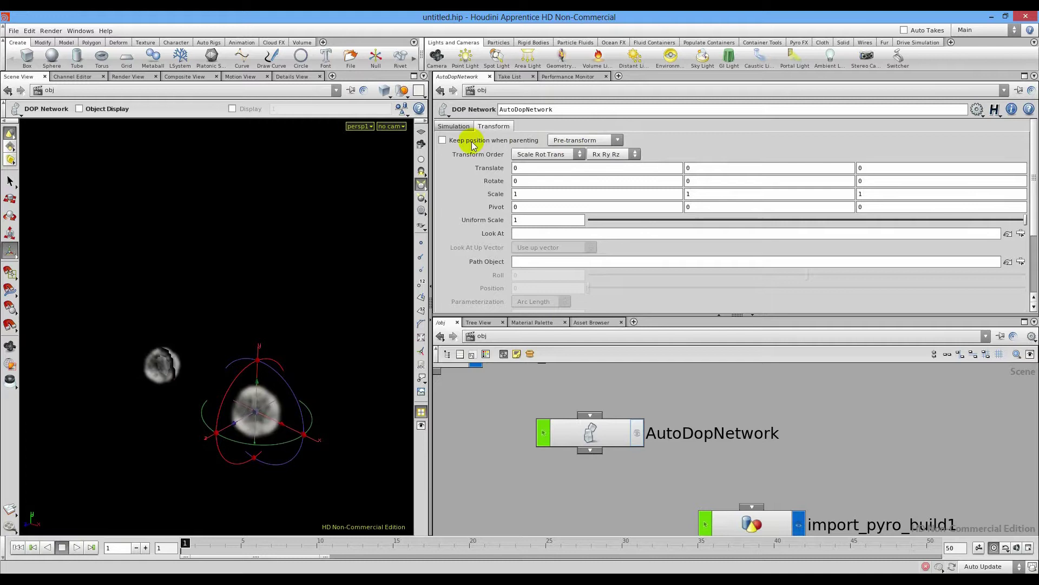
double_click(588, 433)
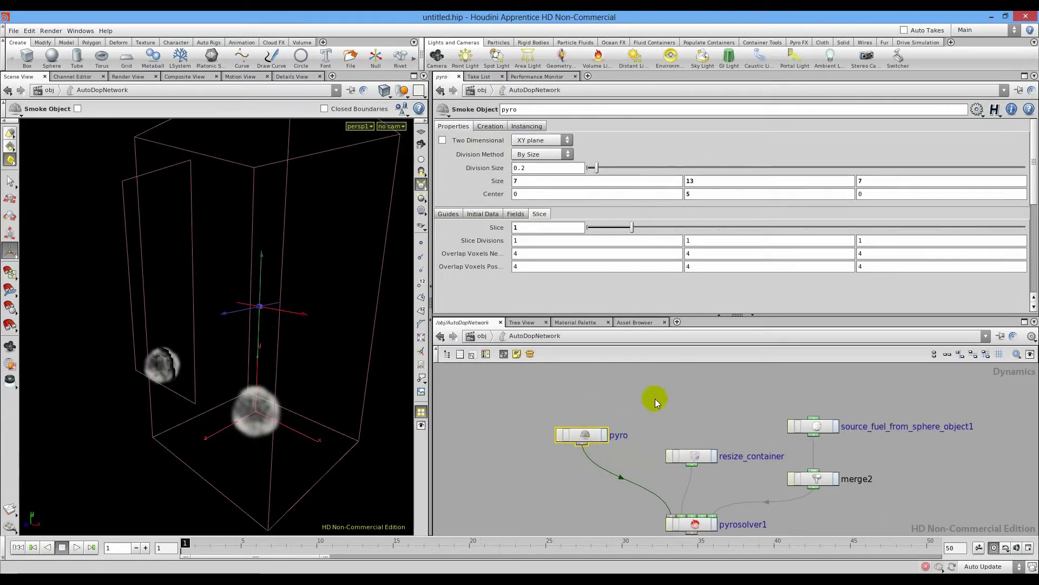
drag(290, 392, 274, 333)
click(442, 140)
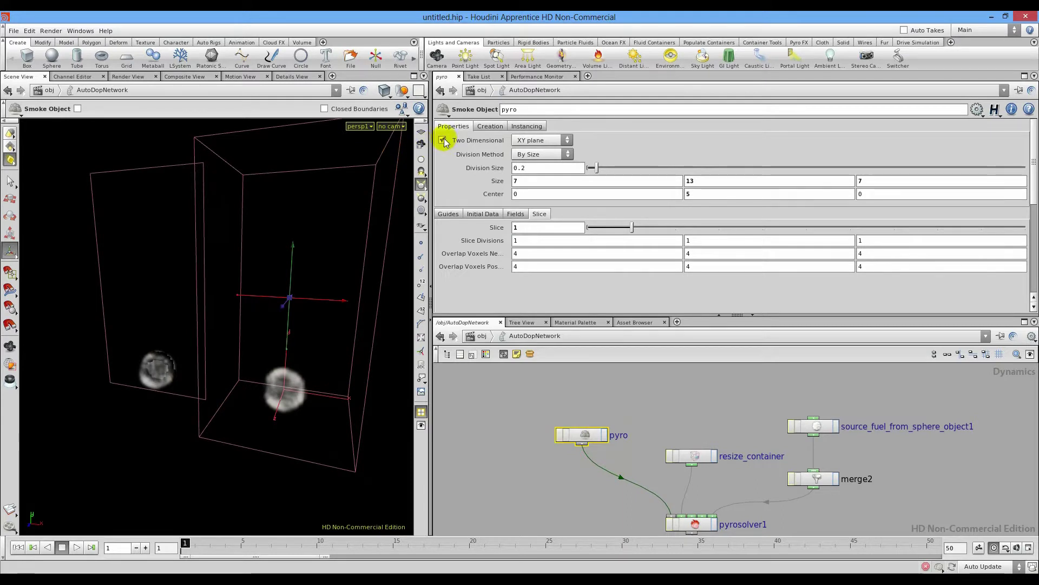
click(518, 398)
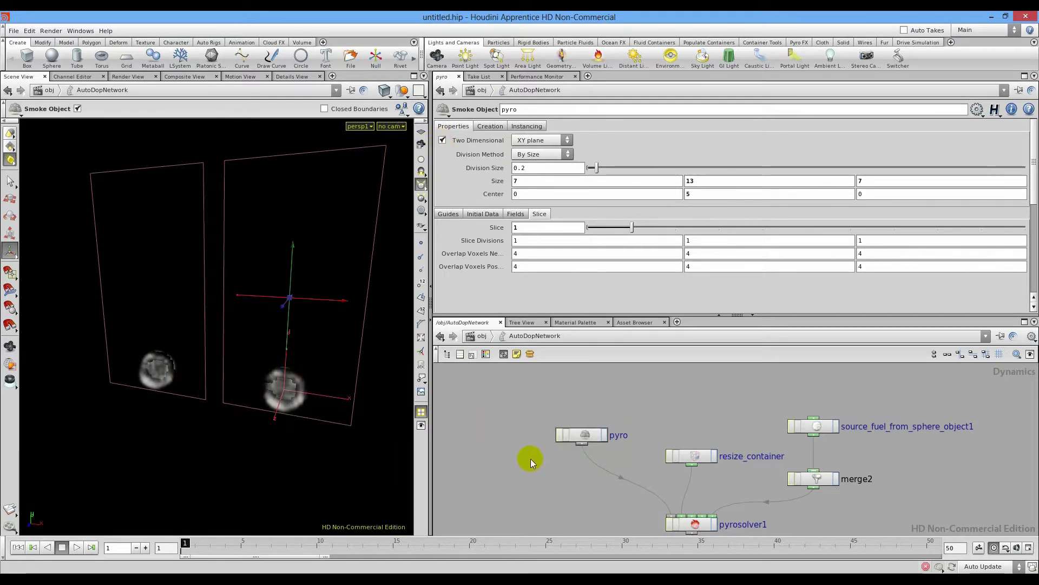
Show the resize_container settings and play the simulation with both containers two-dimensional
middle_drag(530, 459, 492, 431)
click(546, 412)
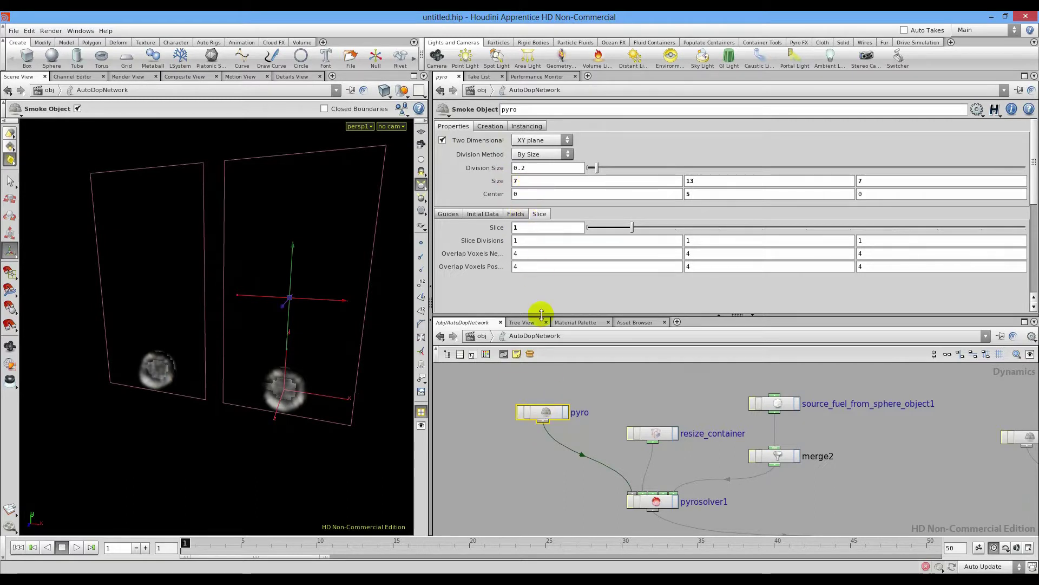
click(655, 433)
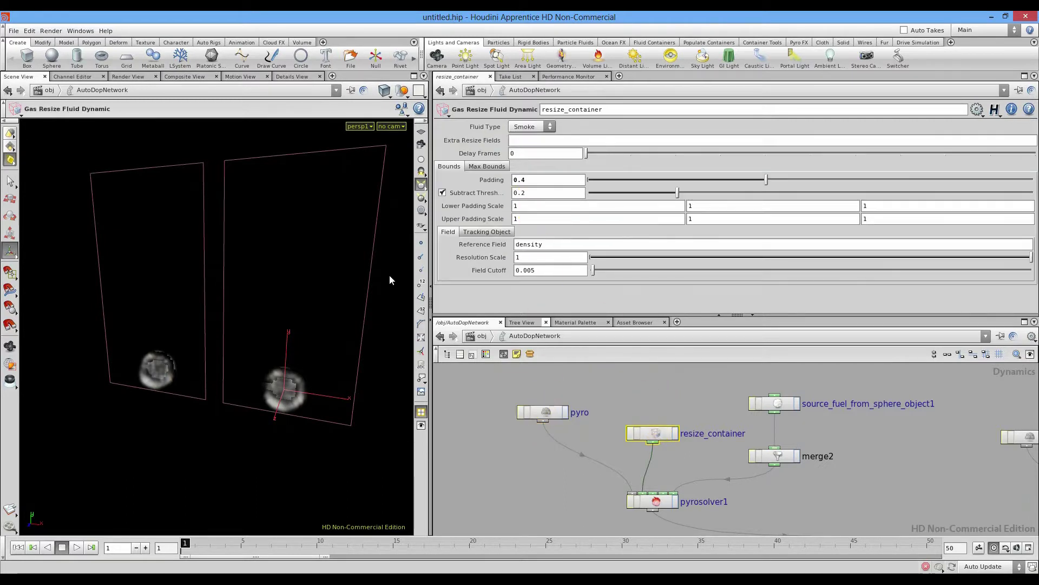
alt+drag(202, 366, 169, 461)
click(76, 548)
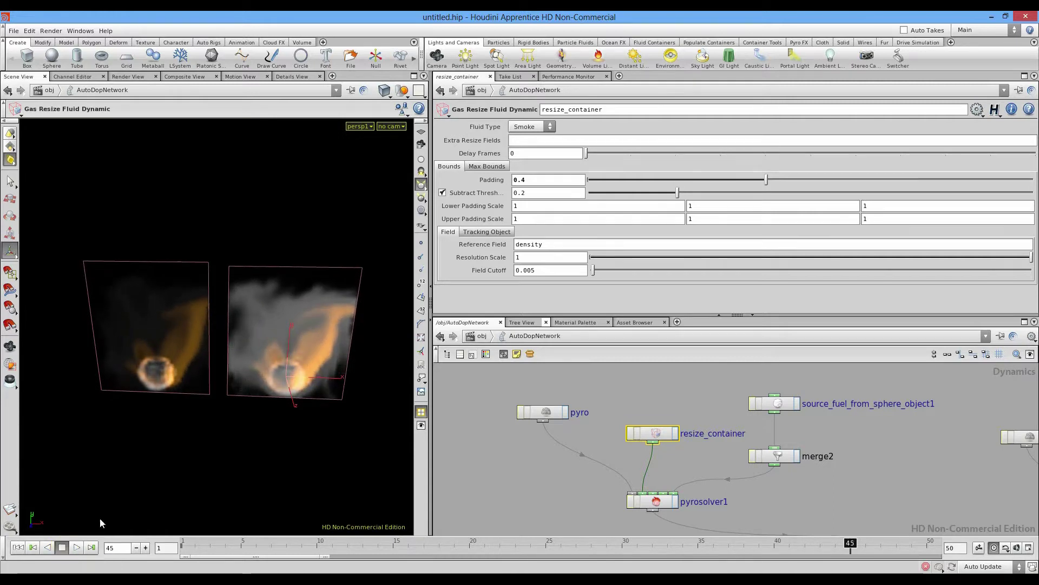
drag(274, 353, 241, 430)
Try the Fire fluid type on resize_container and switch it back to Smoke
click(522, 126)
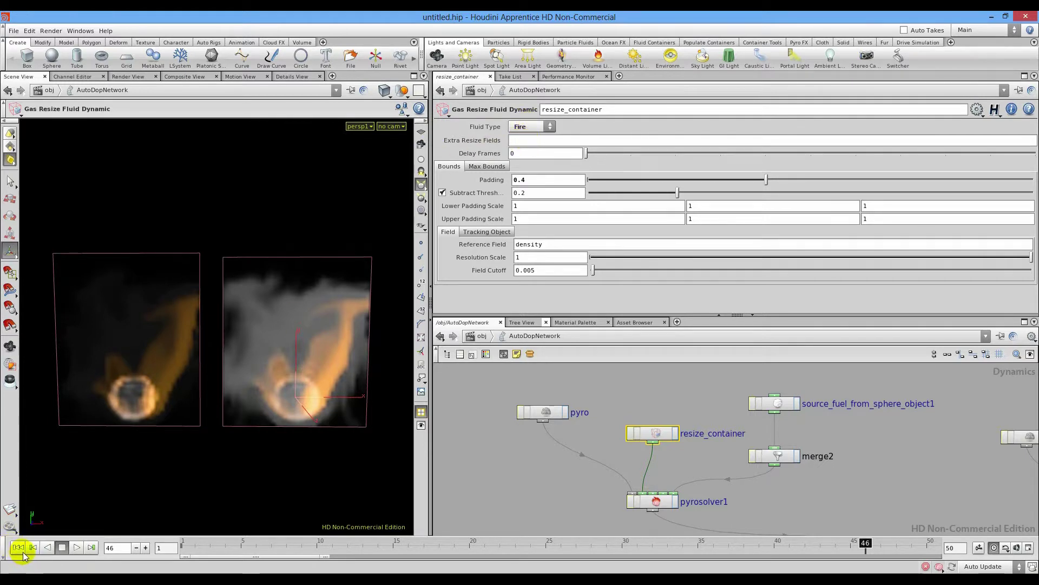
click(524, 126)
click(523, 146)
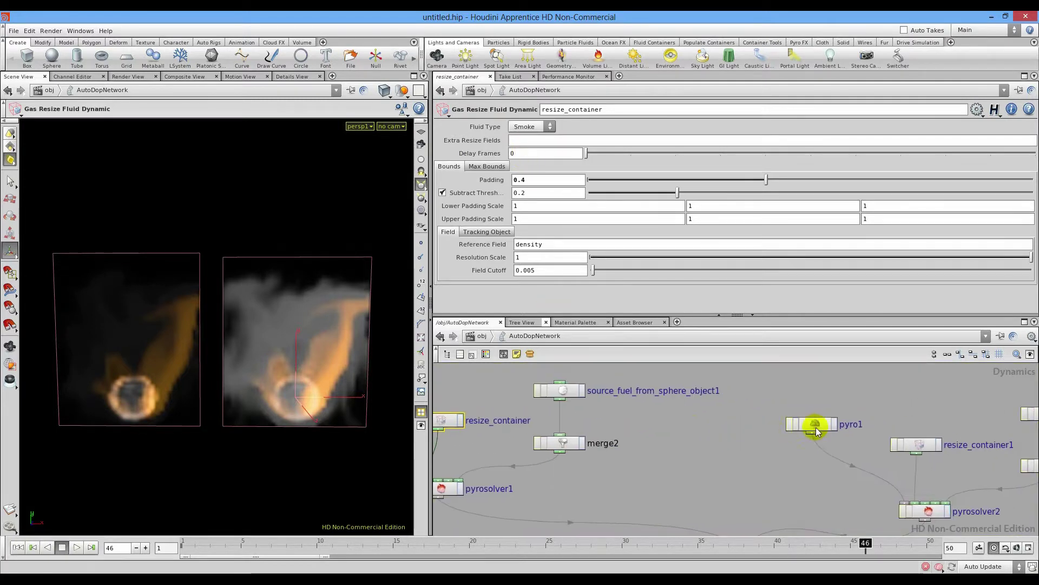
Set the Fluid Type of resize_container1 to Fire, then play the simulation and rewind it to the first frame
click(919, 445)
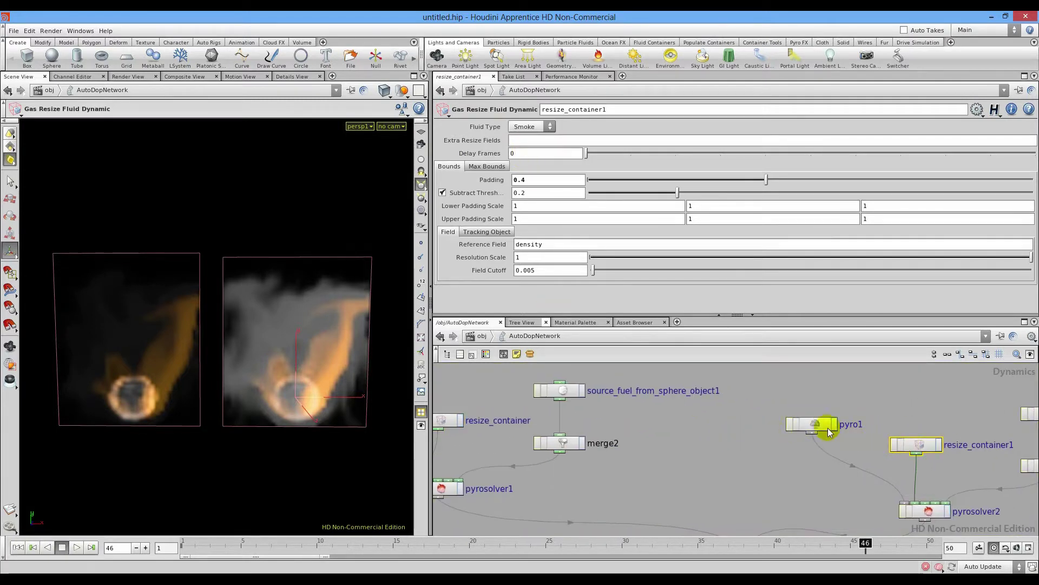
click(524, 126)
click(530, 138)
click(18, 547)
click(77, 547)
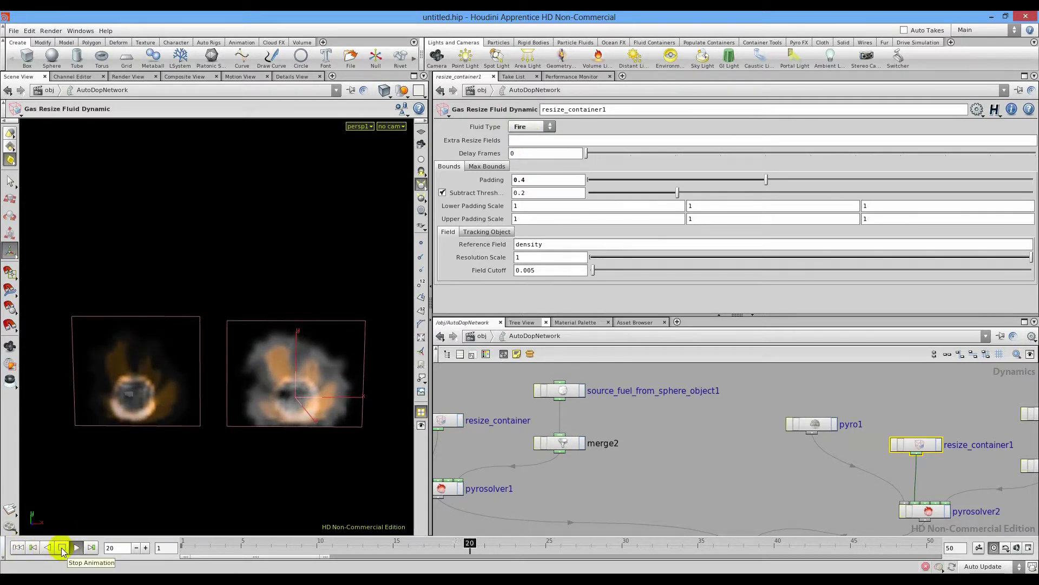
click(61, 548)
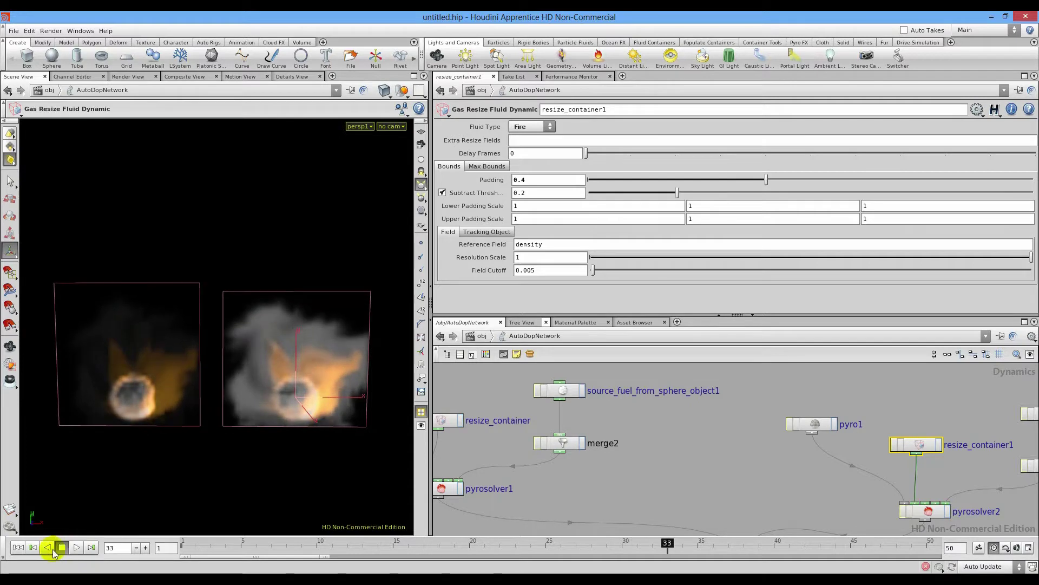
click(18, 547)
Reset the Shadow Scale in the pyro object's Multi guide settings to its default of 1 and play the simulation
scroll(684, 433, down, 3)
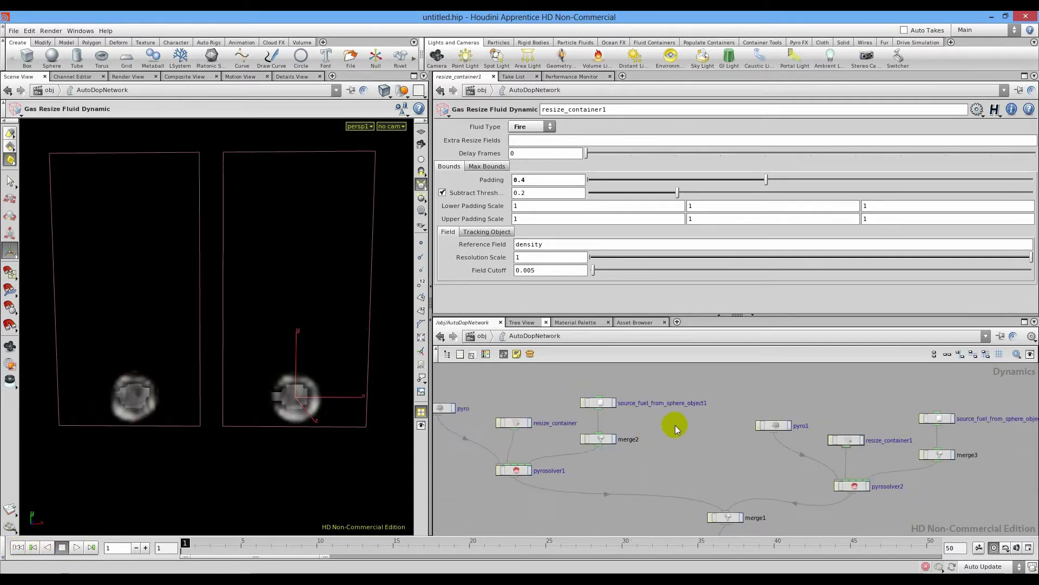
click(538, 407)
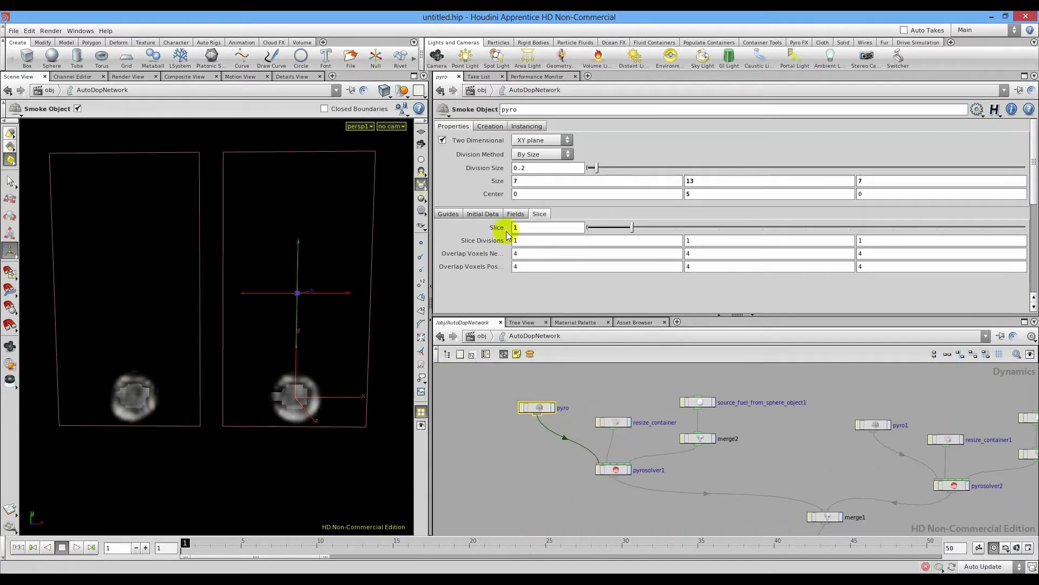
click(484, 214)
click(448, 214)
click(541, 290)
text(2.51)
ctrl+middle_click(538, 293)
click(469, 453)
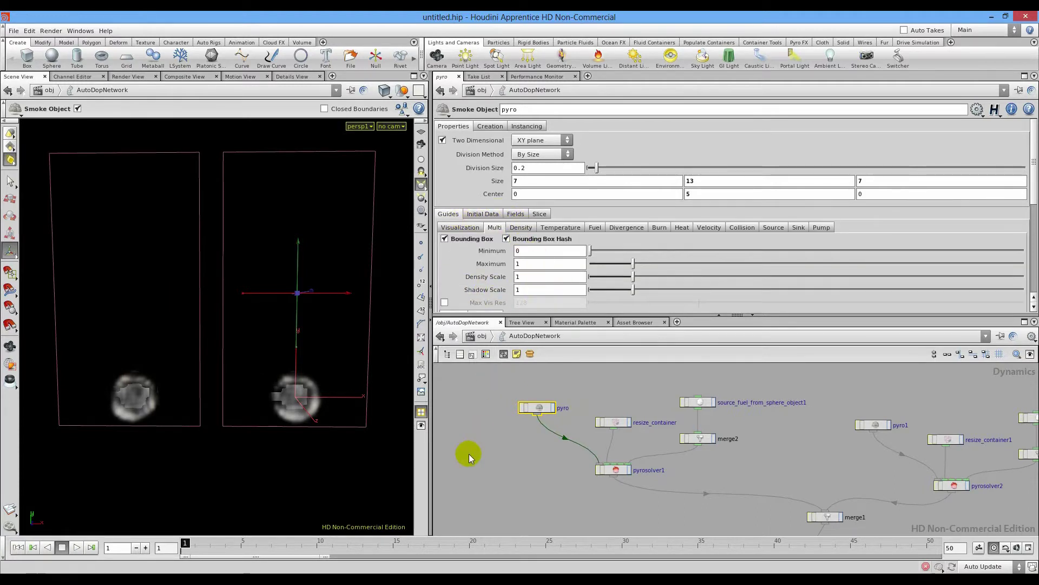
click(77, 547)
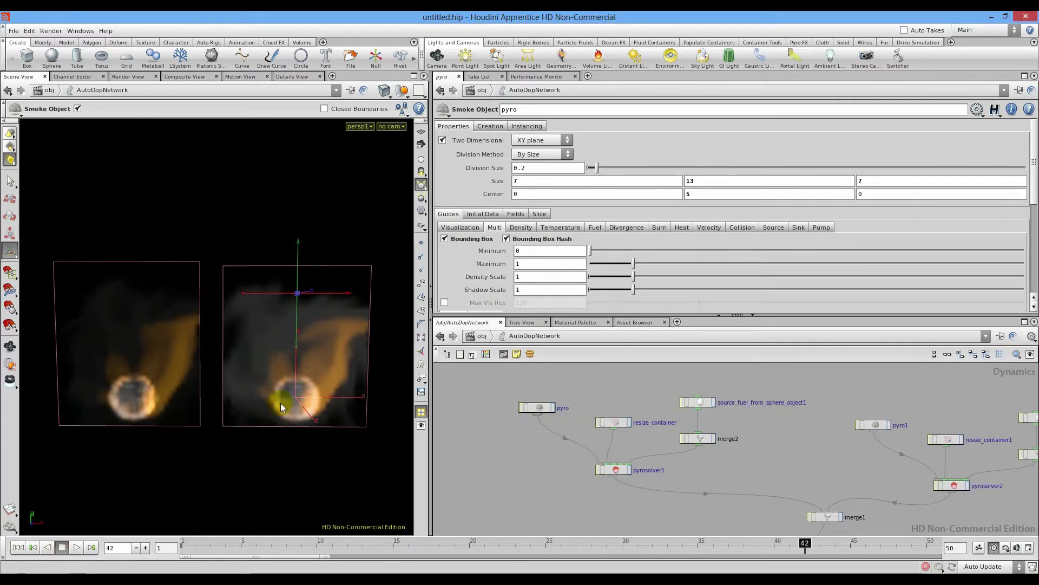
Compare the properties and visualization guides of the pyro and pyro1 smoke objects
click(879, 431)
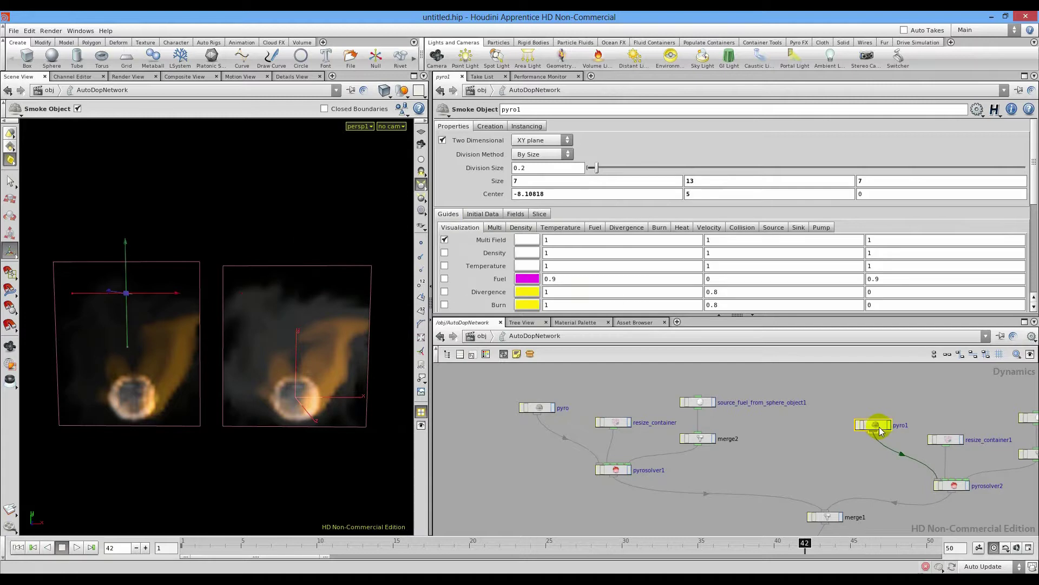
click(541, 411)
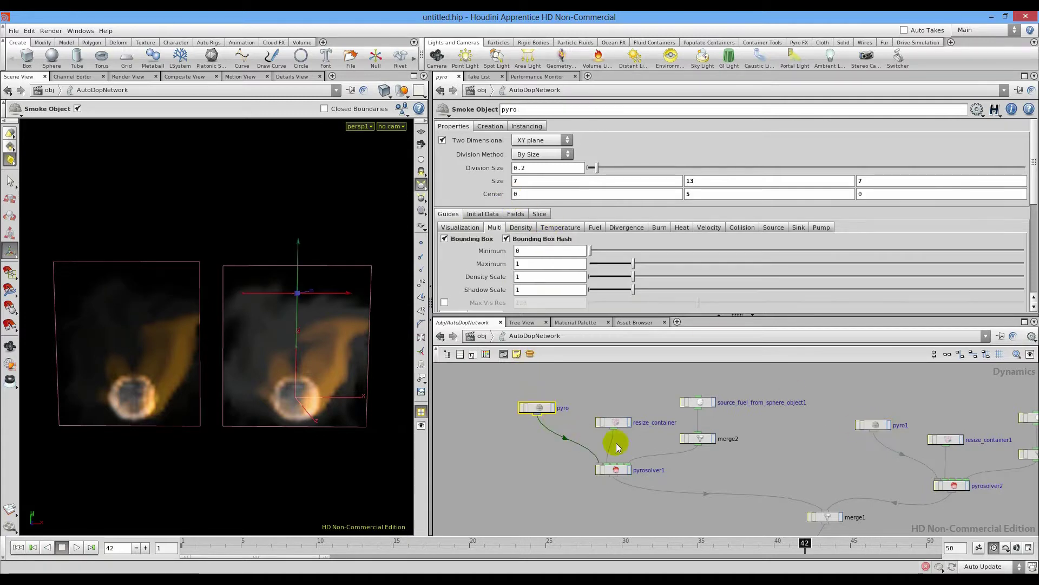
click(616, 471)
click(542, 411)
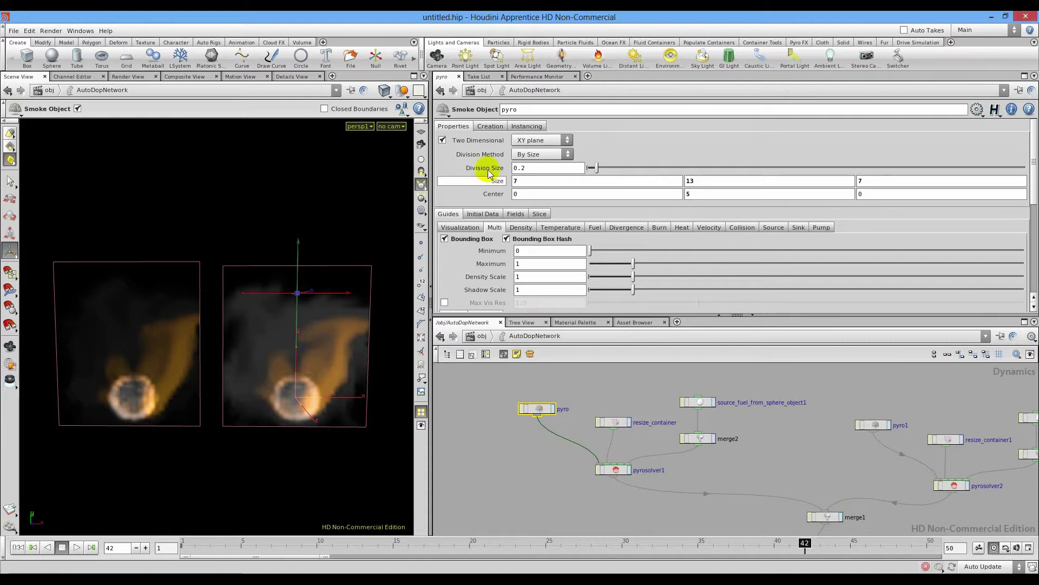
click(466, 228)
scroll(482, 242, down, 5)
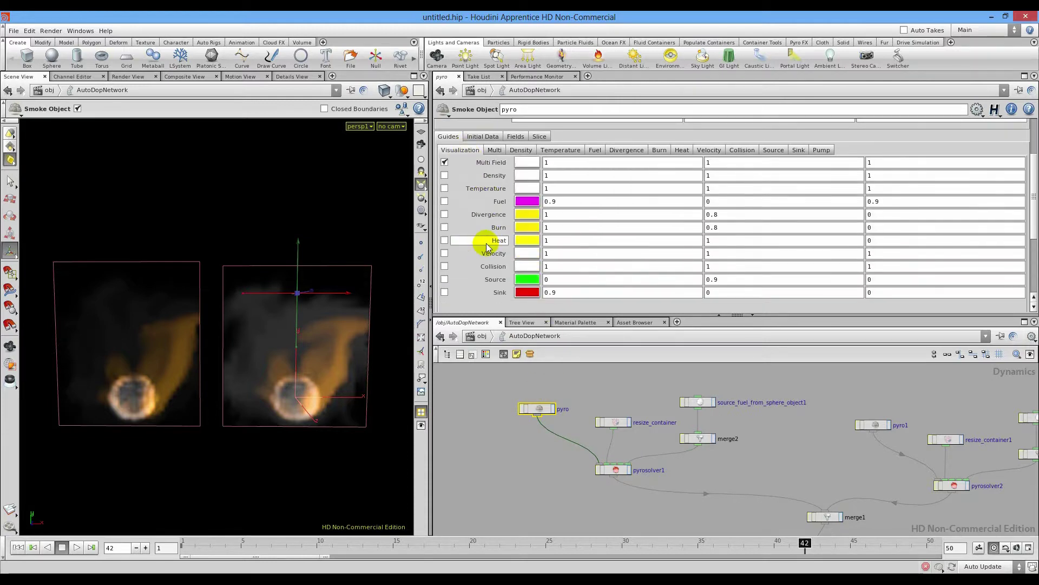
click(878, 429)
scroll(594, 220, up, 5)
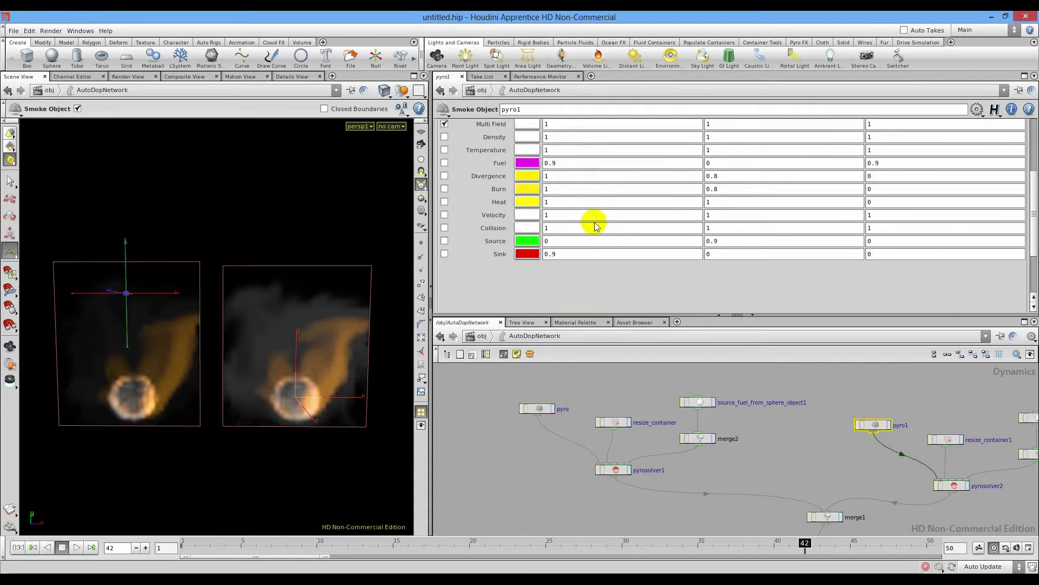
scroll(488, 199, up, 2)
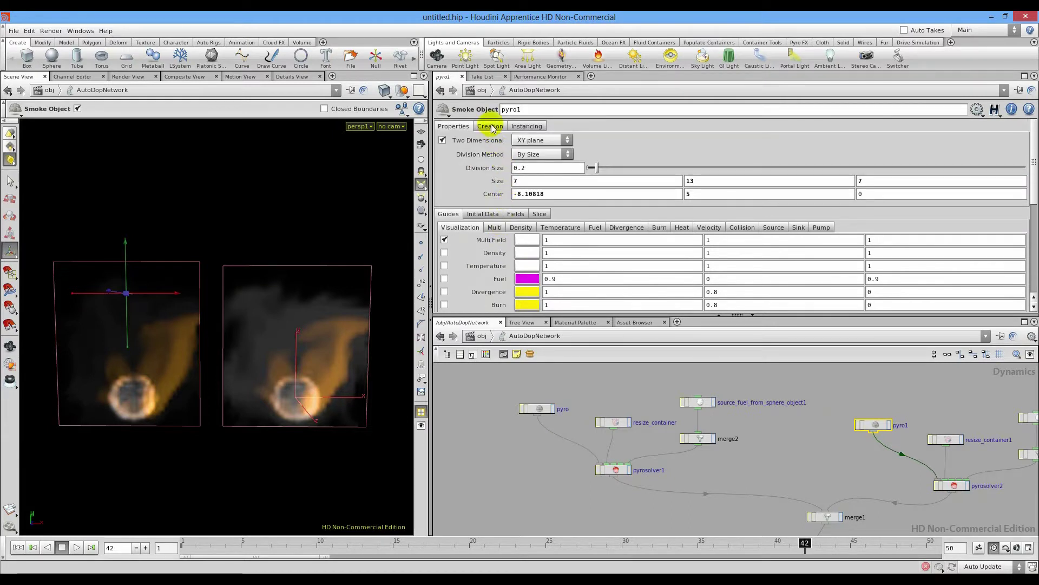
scroll(463, 128, down, 2)
click(454, 128)
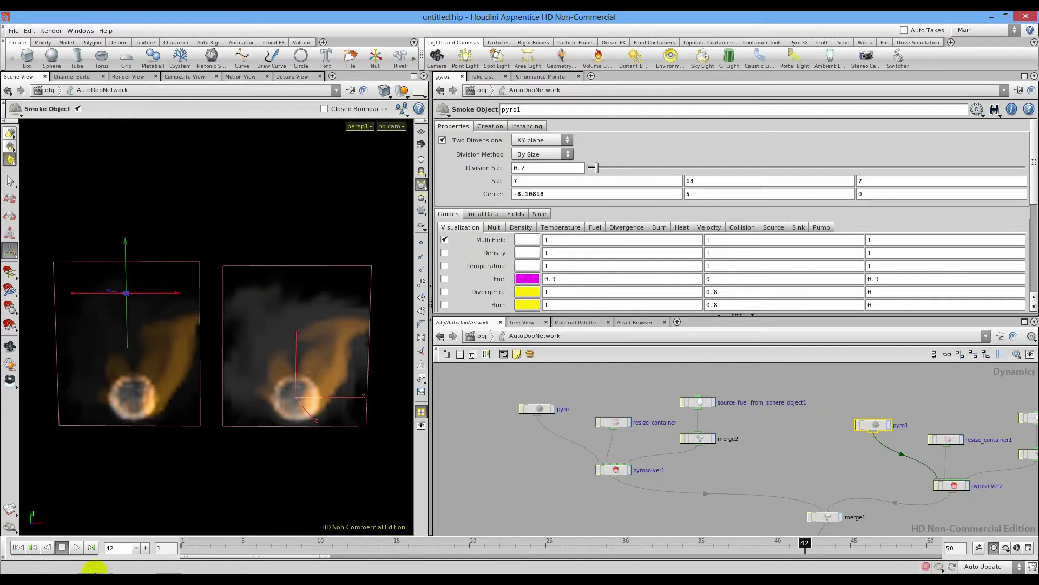
Rewind to the first frame, return to the object level, and reset the AutoDopNetwork simulation
click(18, 547)
click(459, 340)
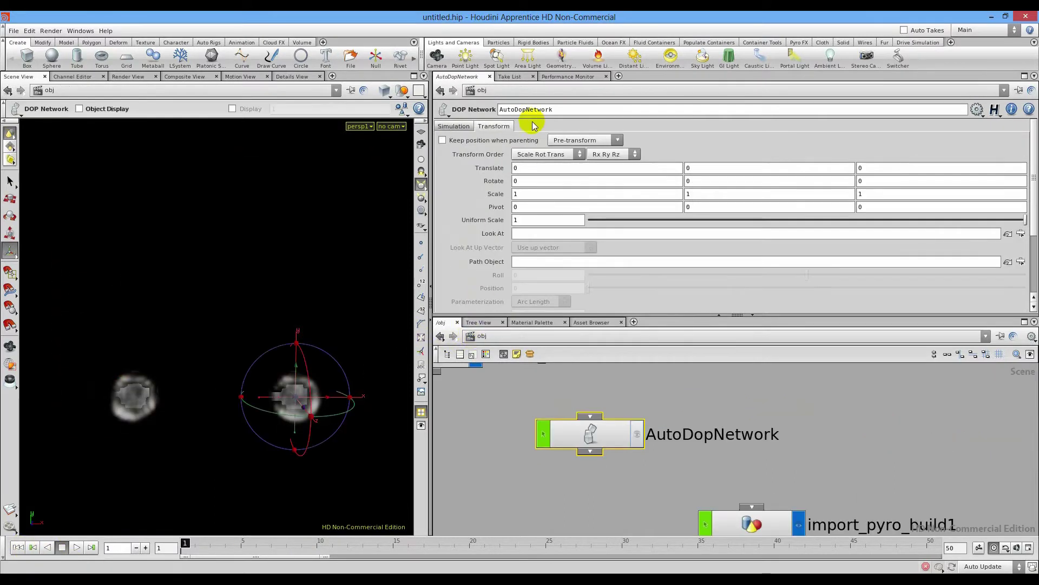
click(613, 435)
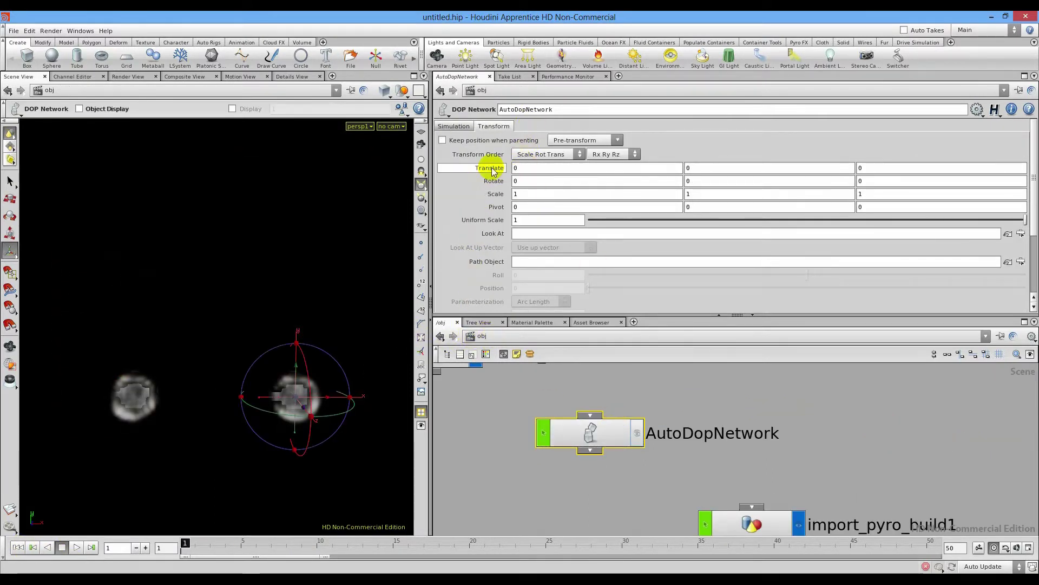
click(455, 126)
scroll(498, 221, down, 3)
scroll(498, 226, up, 3)
click(465, 142)
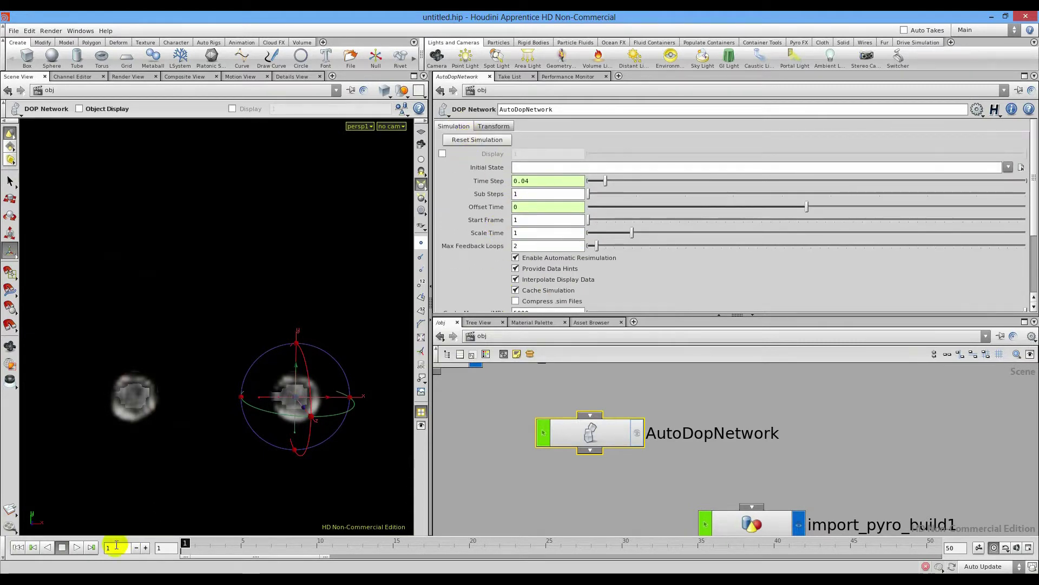
Play the simulation from the object level, stop it, and go back inside AutoDopNetwork
click(75, 547)
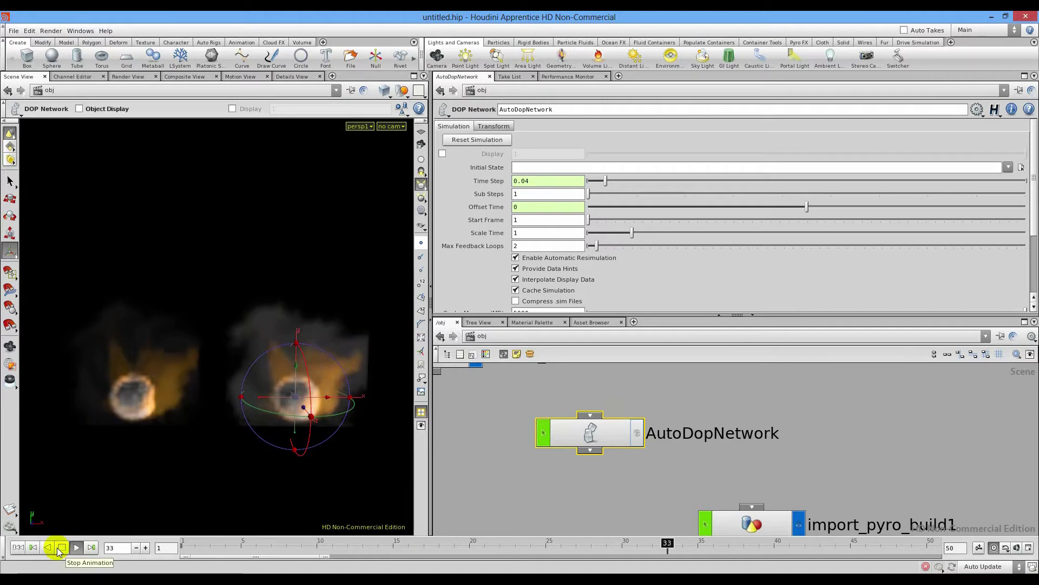
click(61, 547)
double_click(577, 431)
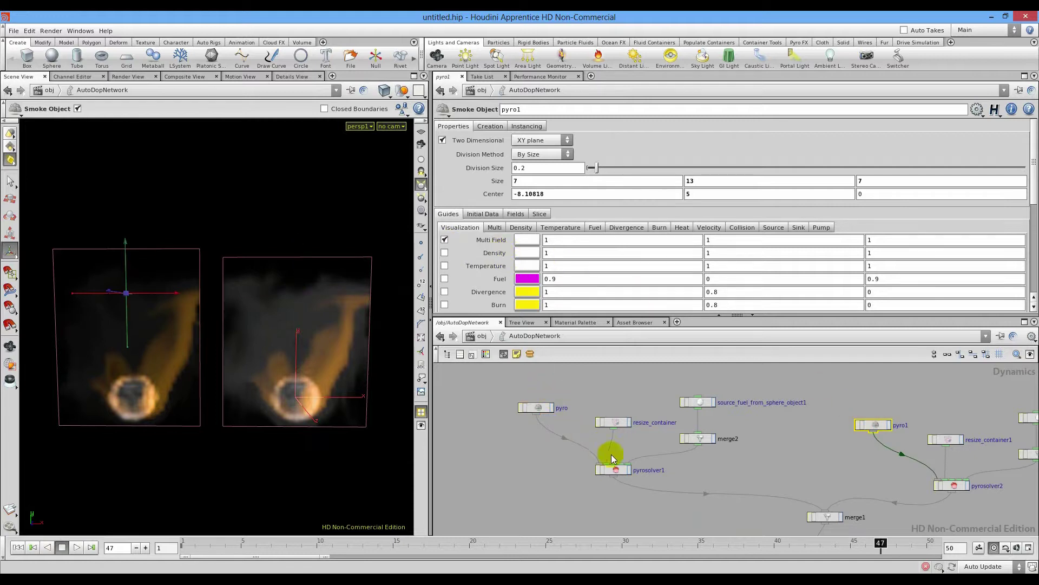
Save the pyro1 smoke object's current settings as a preset named DefaultFlame
click(618, 471)
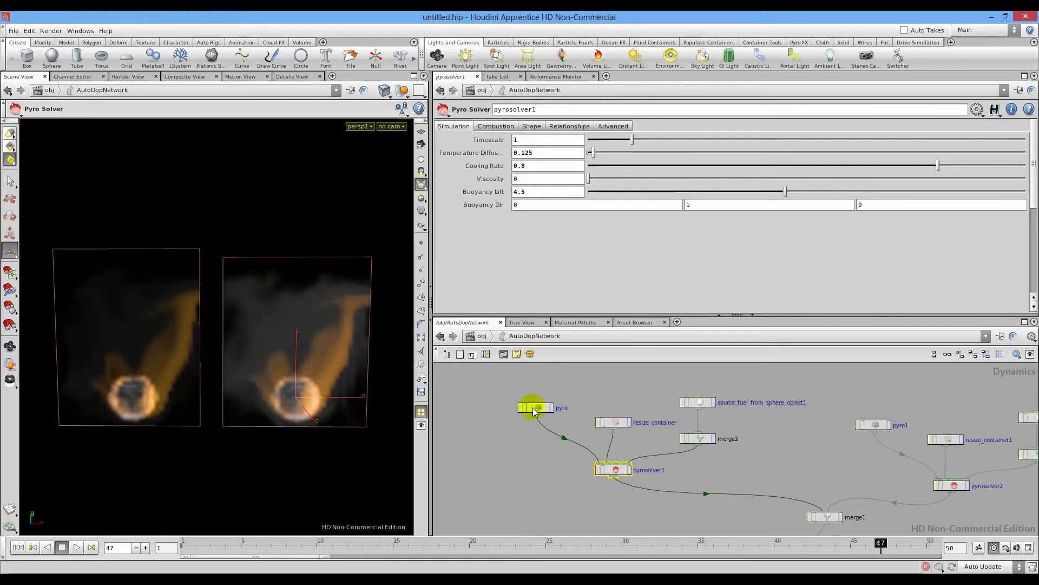
click(533, 407)
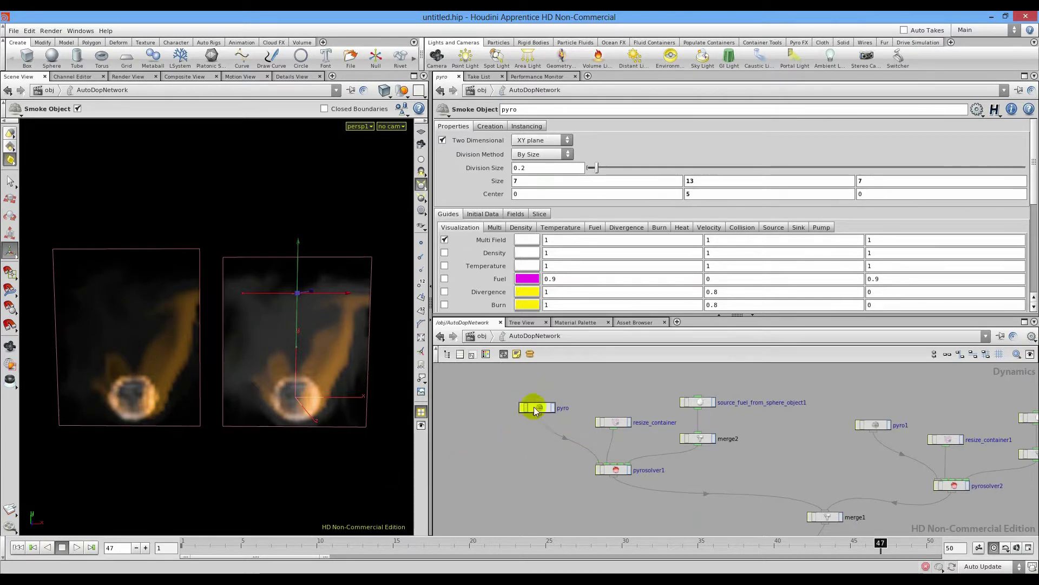
click(870, 427)
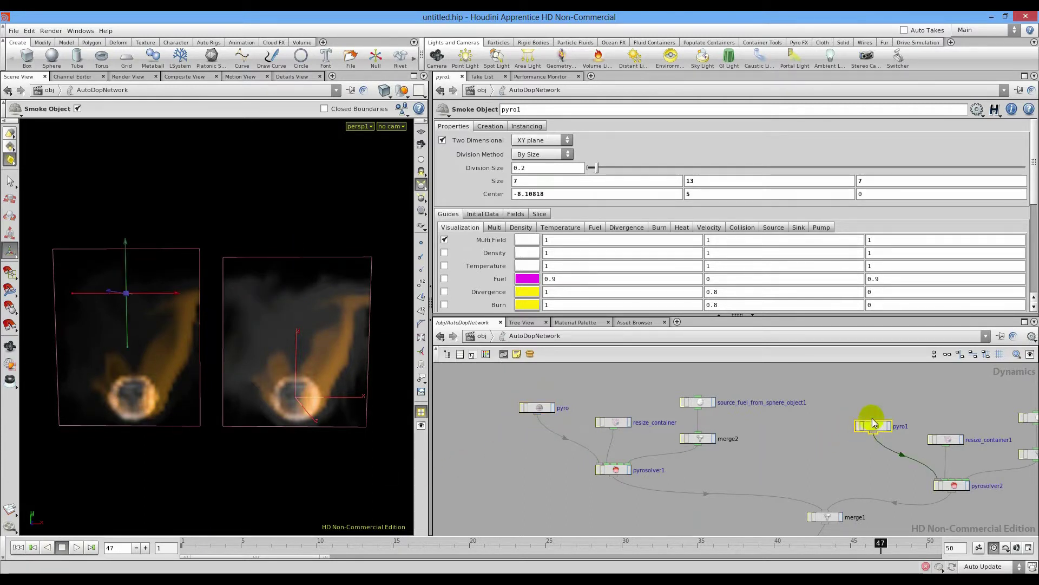
click(977, 109)
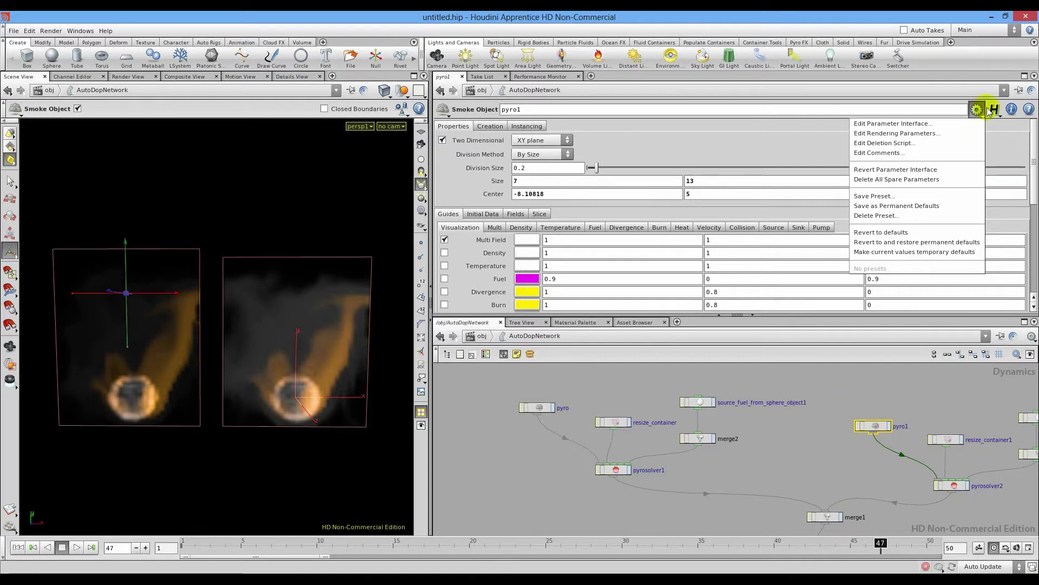
click(890, 198)
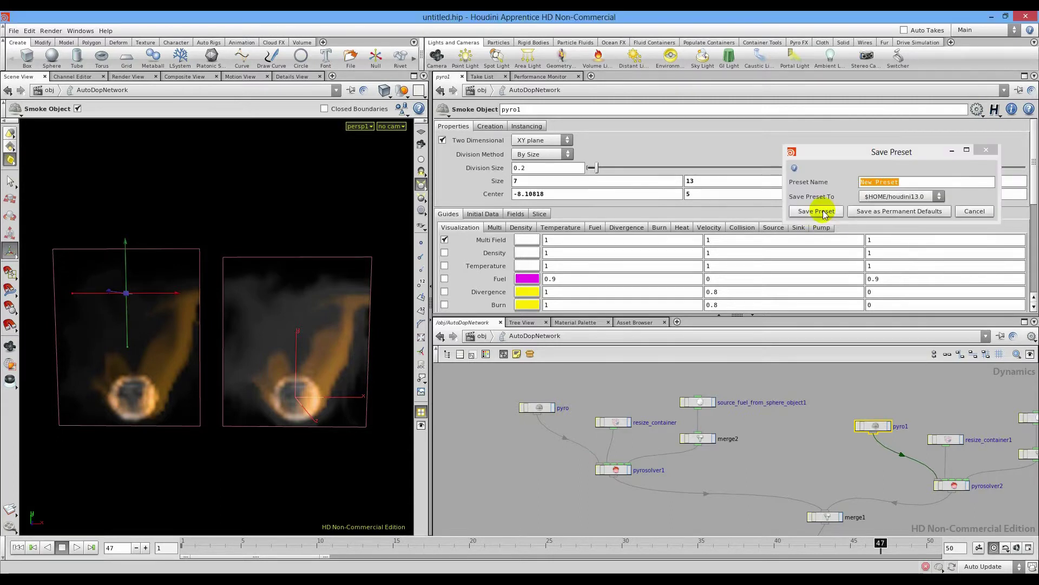
click(910, 182)
key(ctrl+a)
text(D)
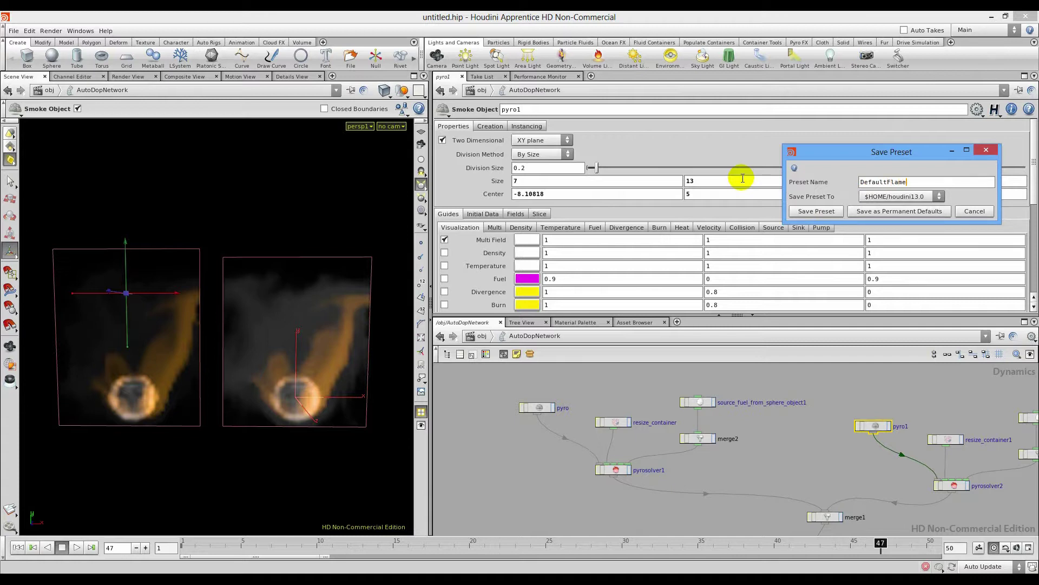
text(efaultFlame)
click(820, 211)
Load the DefaultFlame preset onto the pyro smoke object and set its X Center to 0
click(547, 410)
click(995, 108)
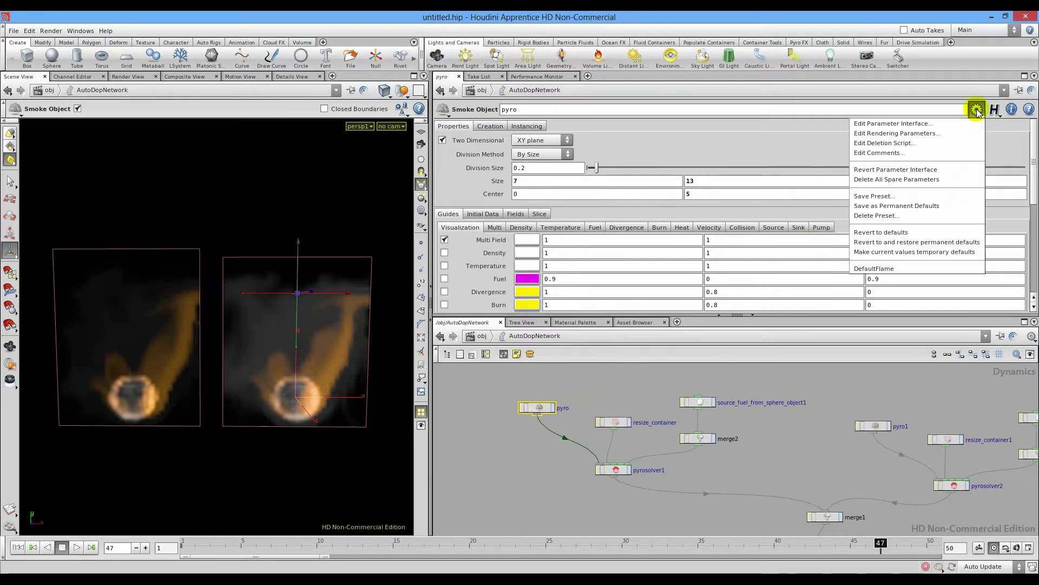
click(892, 267)
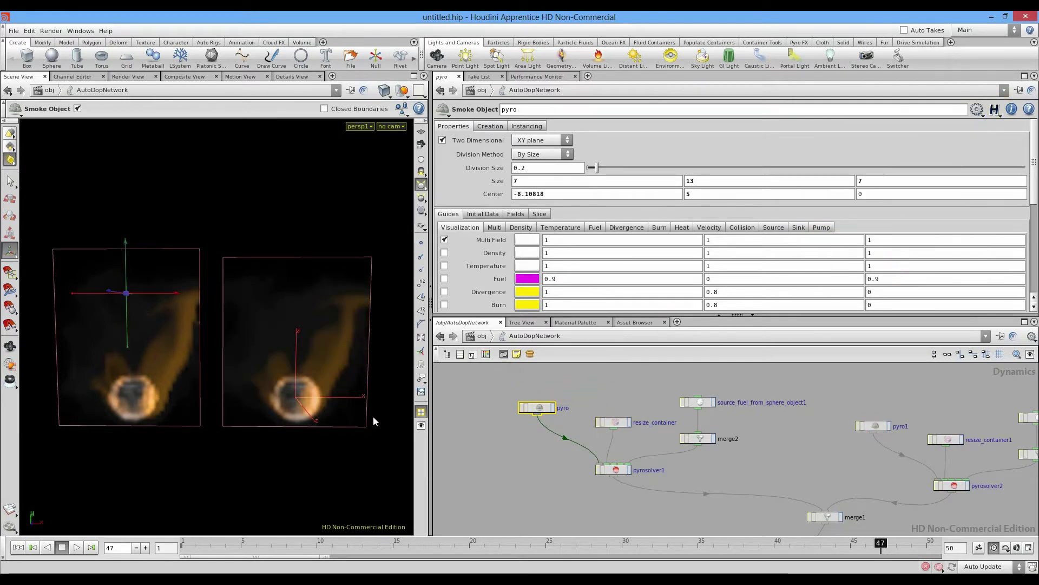
double_click(534, 193)
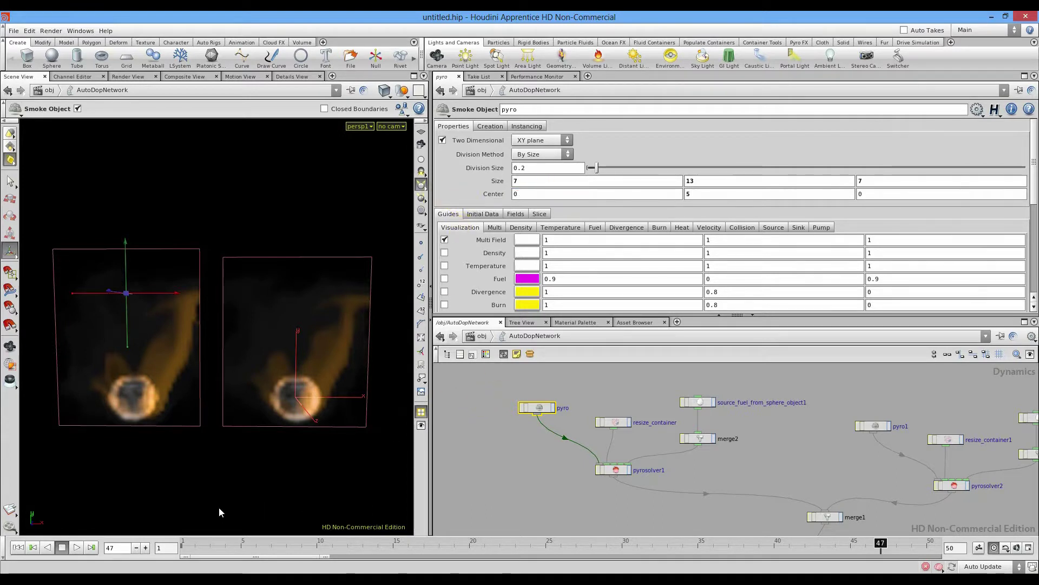
Play the simulation from the first frame with the playback range extended to frame 151, and rewind it
click(18, 547)
click(474, 468)
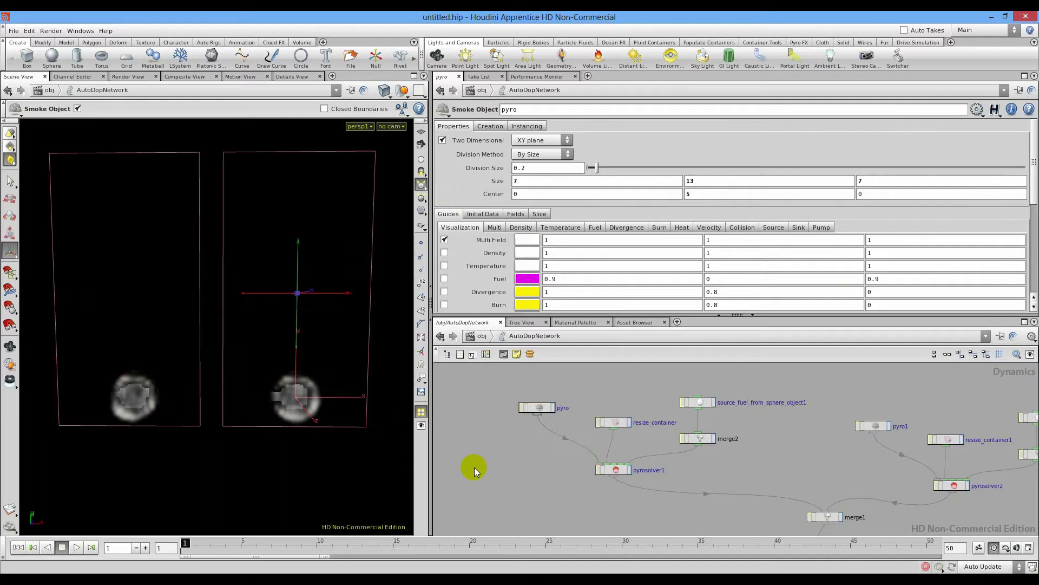
click(76, 547)
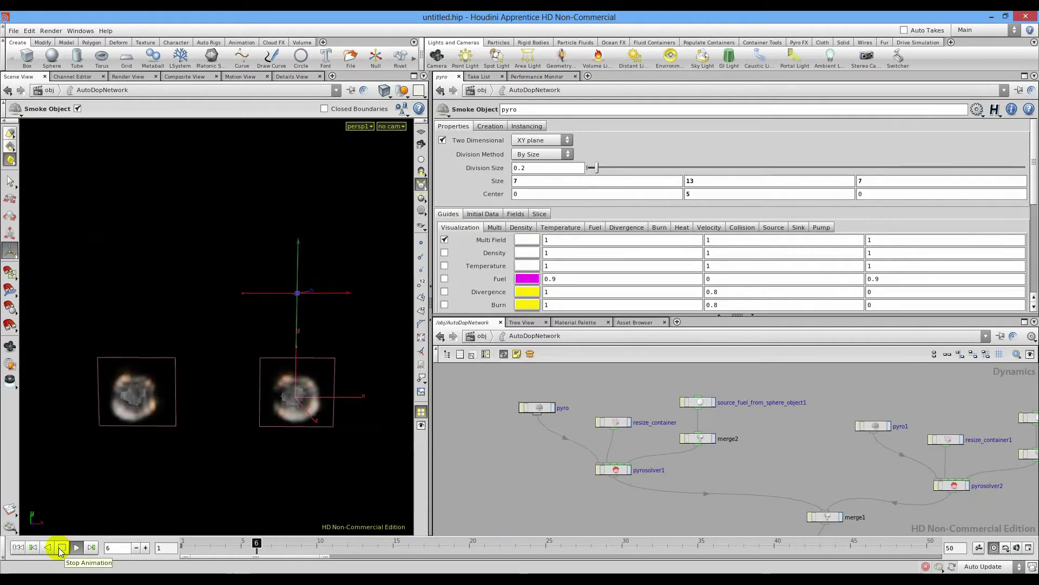
drag(330, 556, 634, 556)
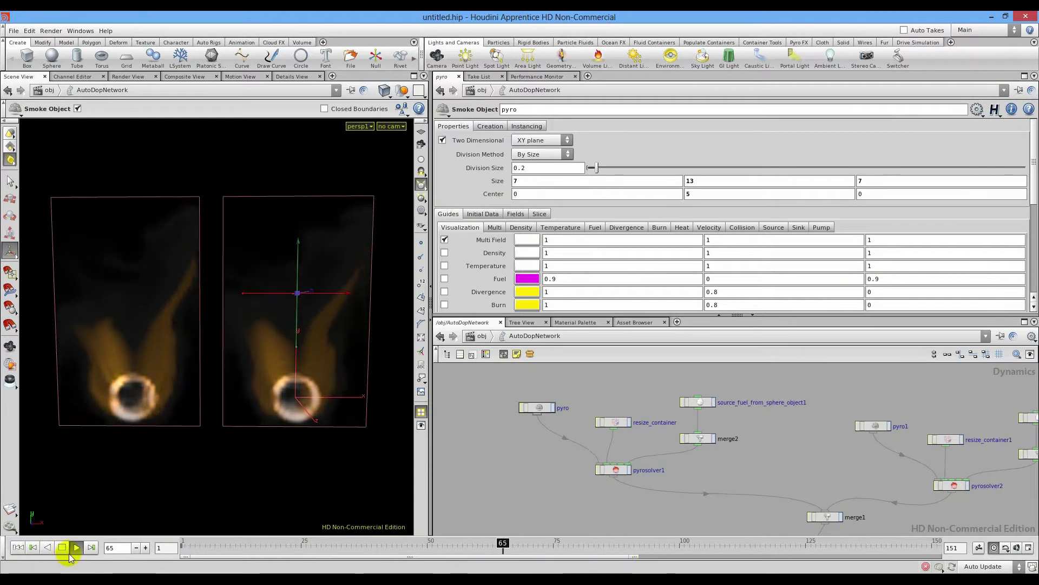
click(17, 548)
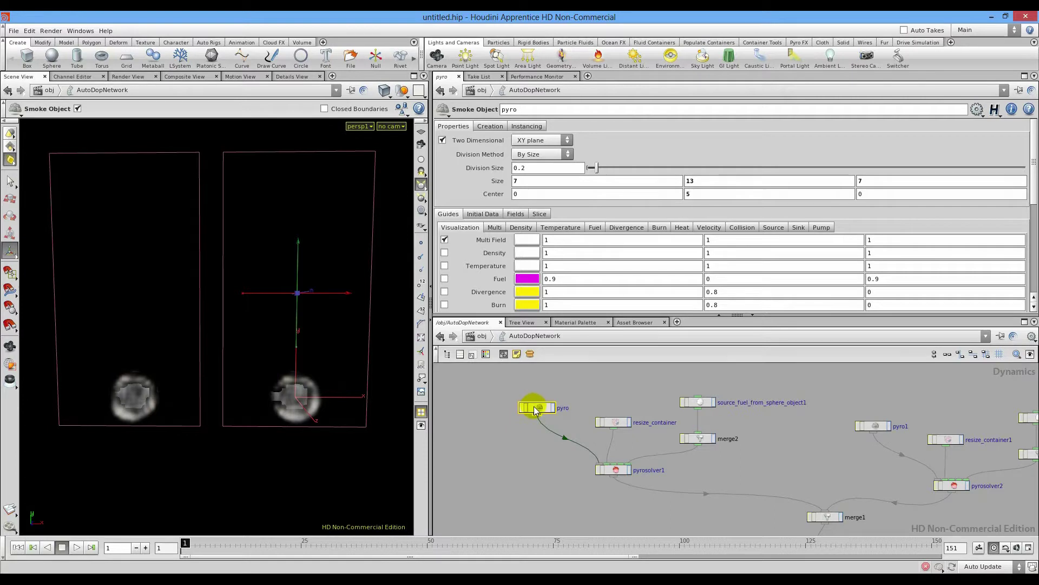
Open the resize_container1 settings, play the simulation to watch how both containers resize, and rewind to the first frame
click(946, 437)
middle_drag(816, 447, 520, 471)
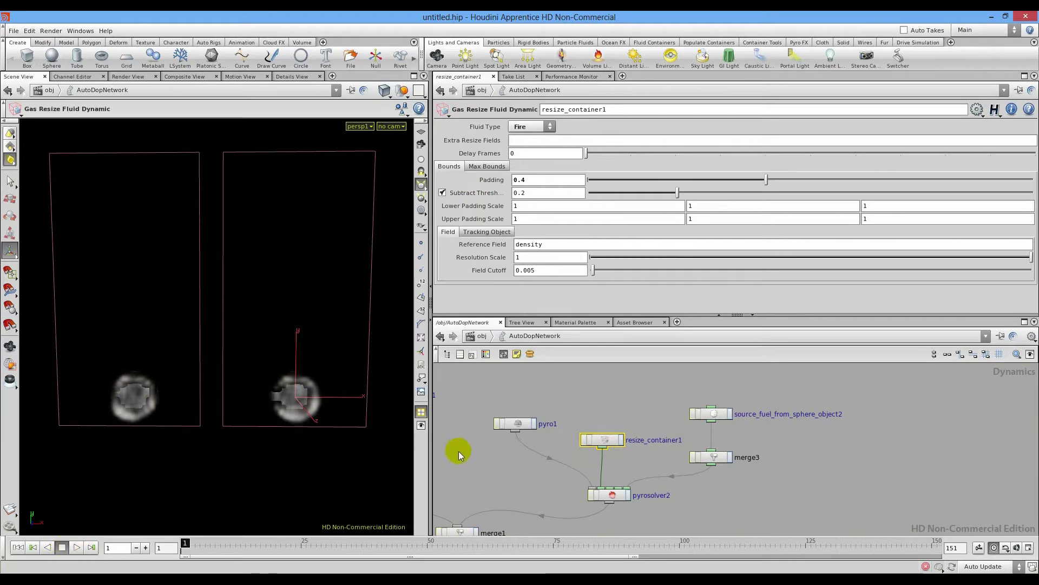
middle_drag(459, 451, 720, 445)
middle_drag(455, 417, 621, 432)
click(76, 547)
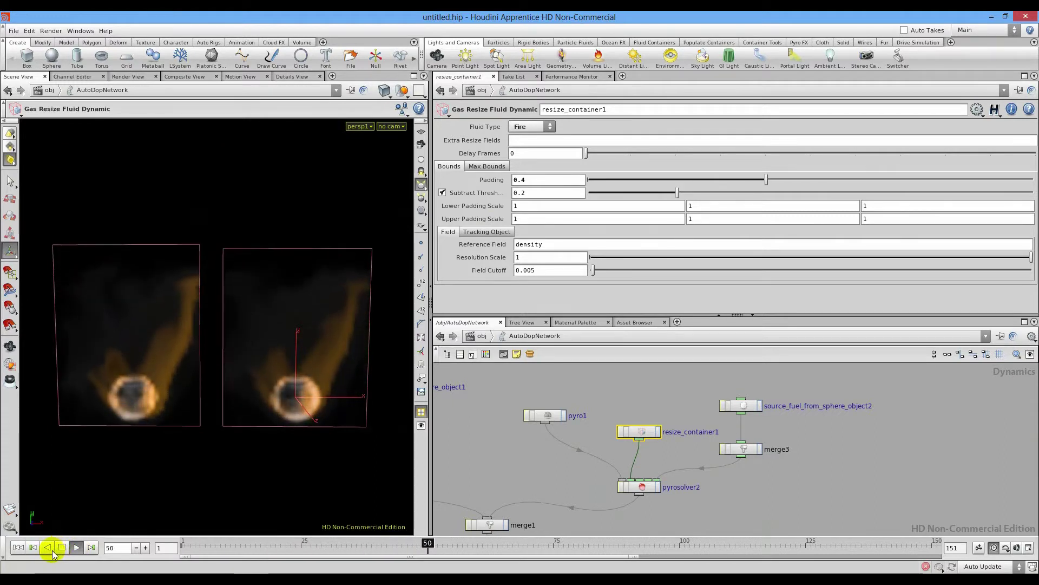
click(13, 548)
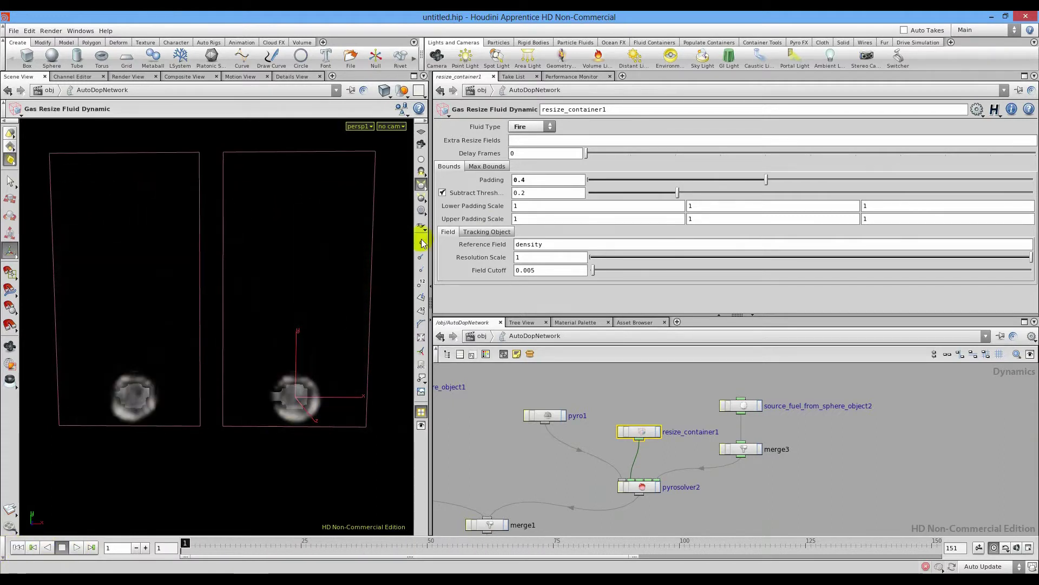
Try the Liquid fluid type on resize_container1 and play the simulation
click(541, 128)
click(544, 142)
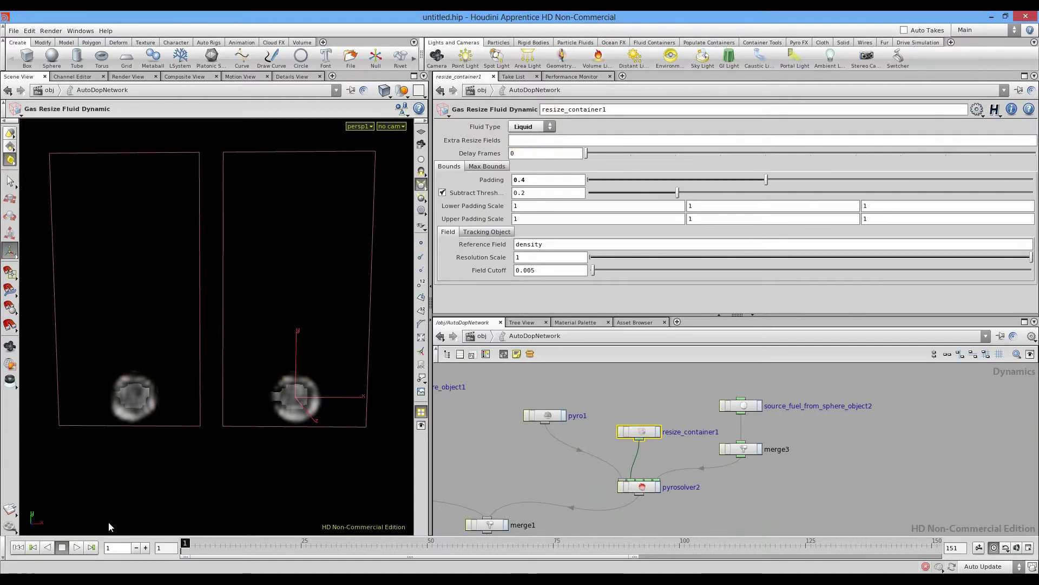
click(76, 548)
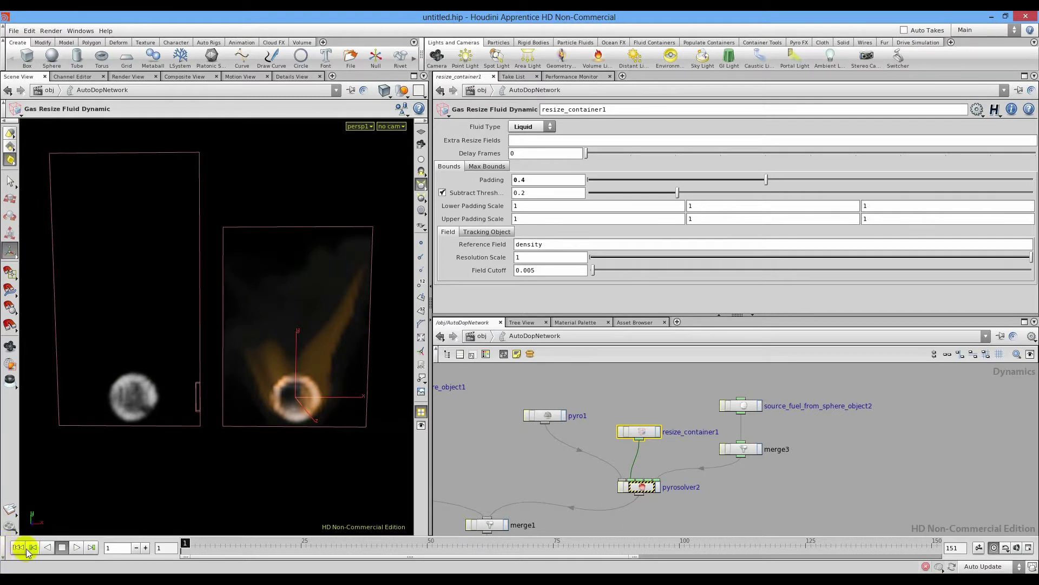
Set resize_container1's Fluid Type to Smoke and place the cursor in its Extra Resize Fields
click(523, 126)
click(520, 135)
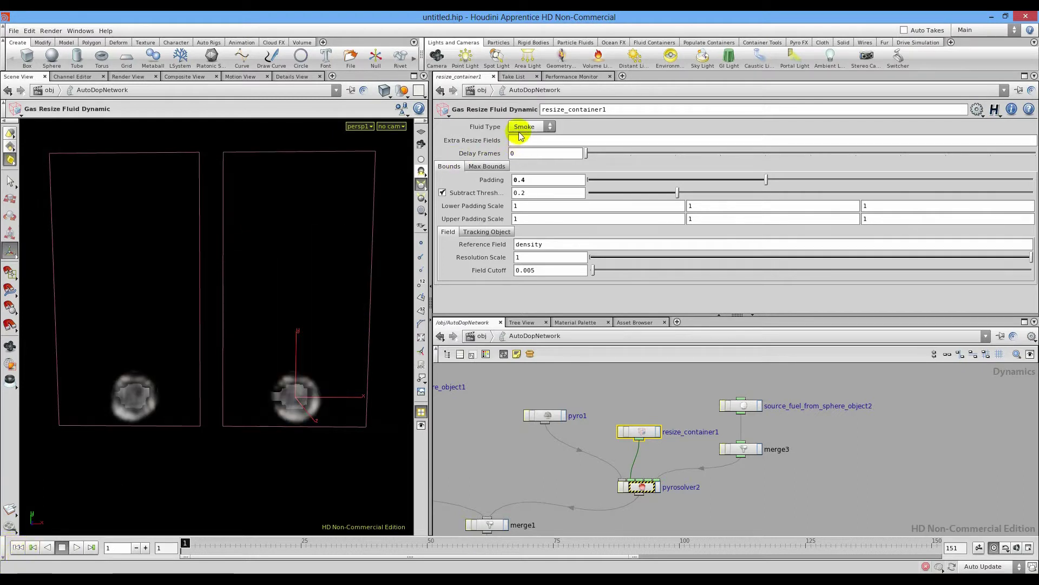
click(522, 127)
click(528, 125)
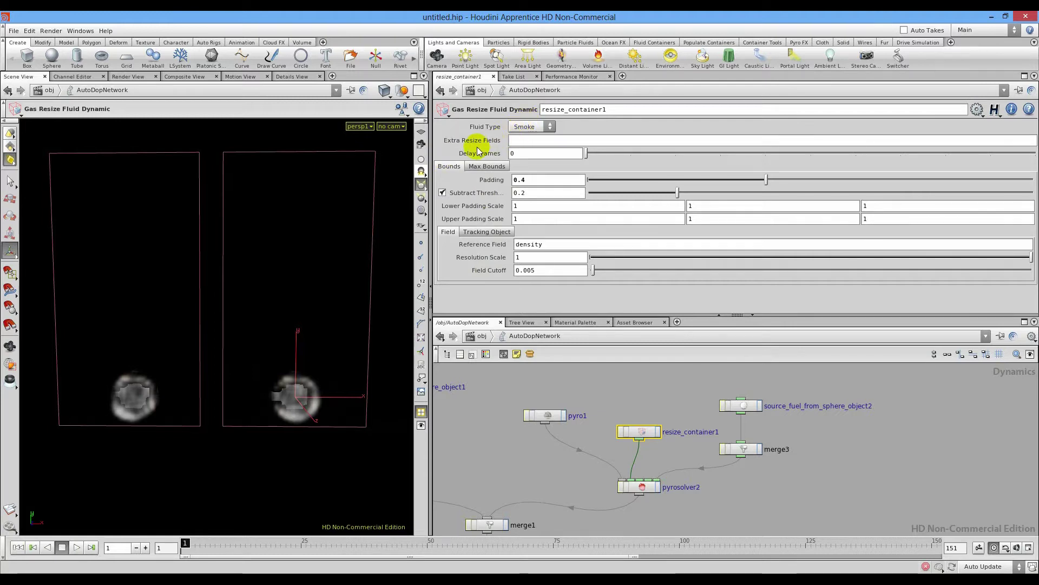
click(521, 140)
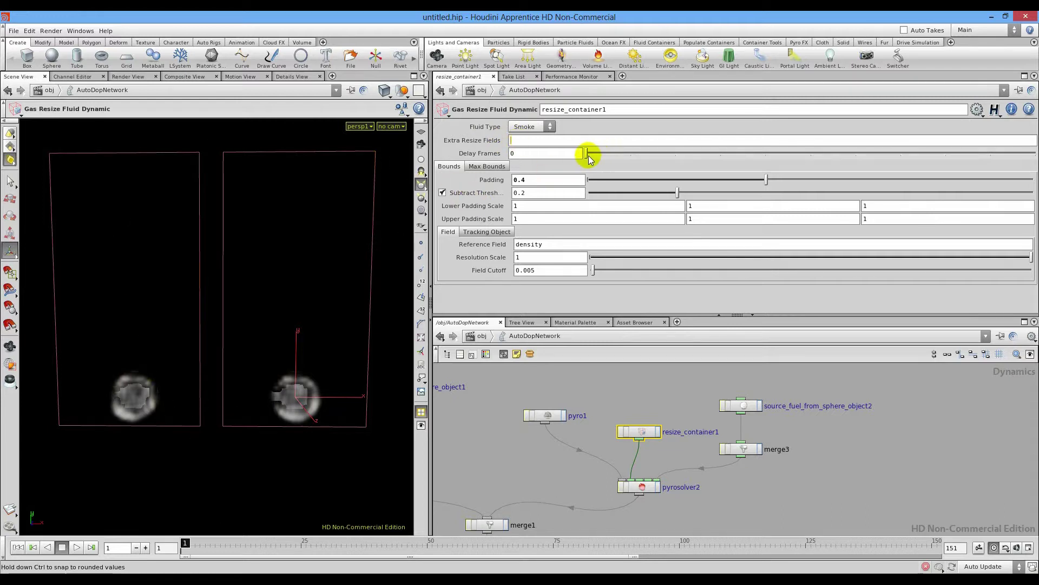
Set resize_container1's Delay Frames to 10, play the simulation, and rewind to the first frame
mouse_move(479, 157)
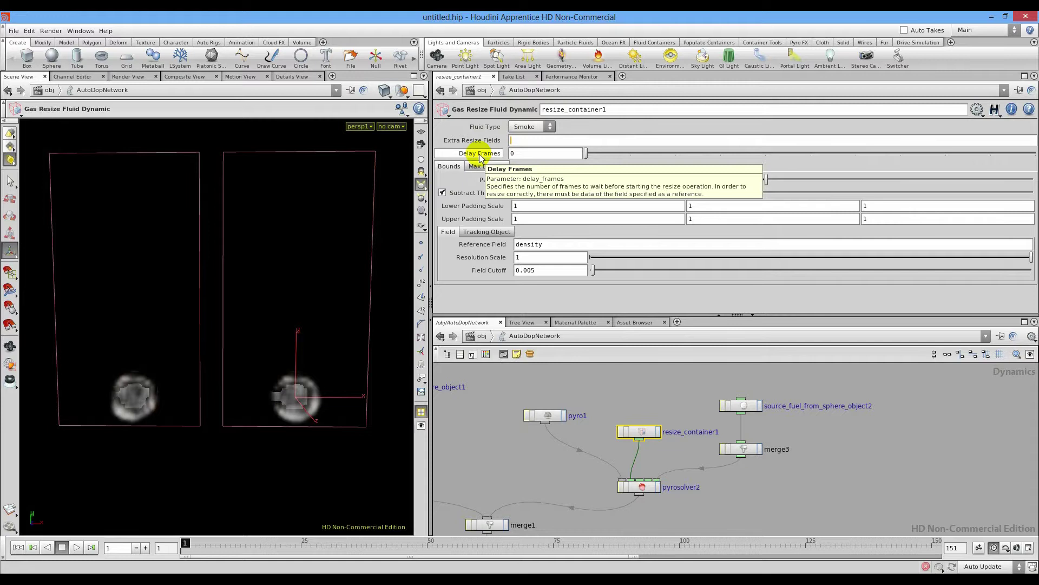
drag(636, 154, 1032, 155)
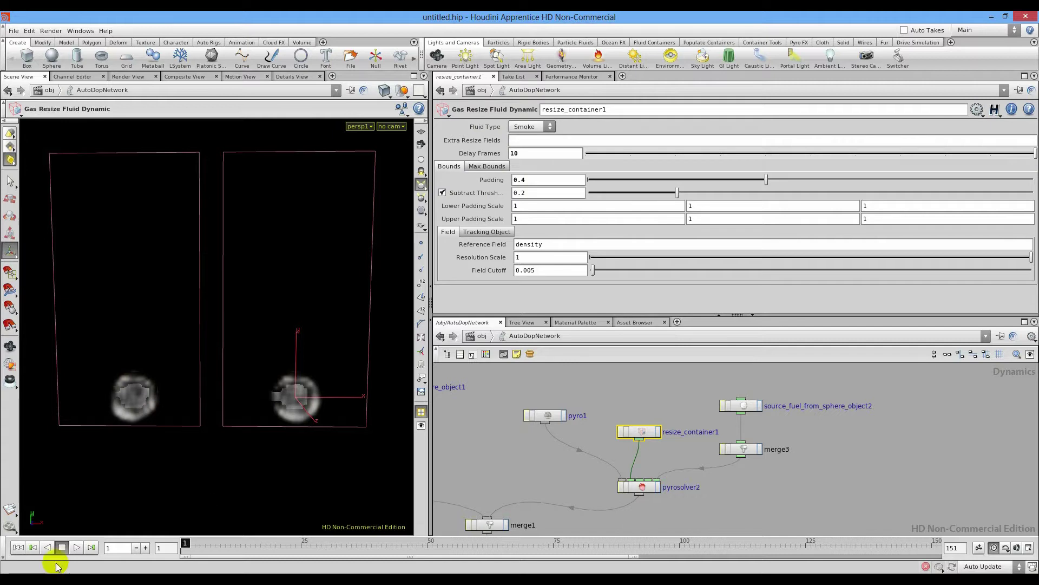
click(76, 548)
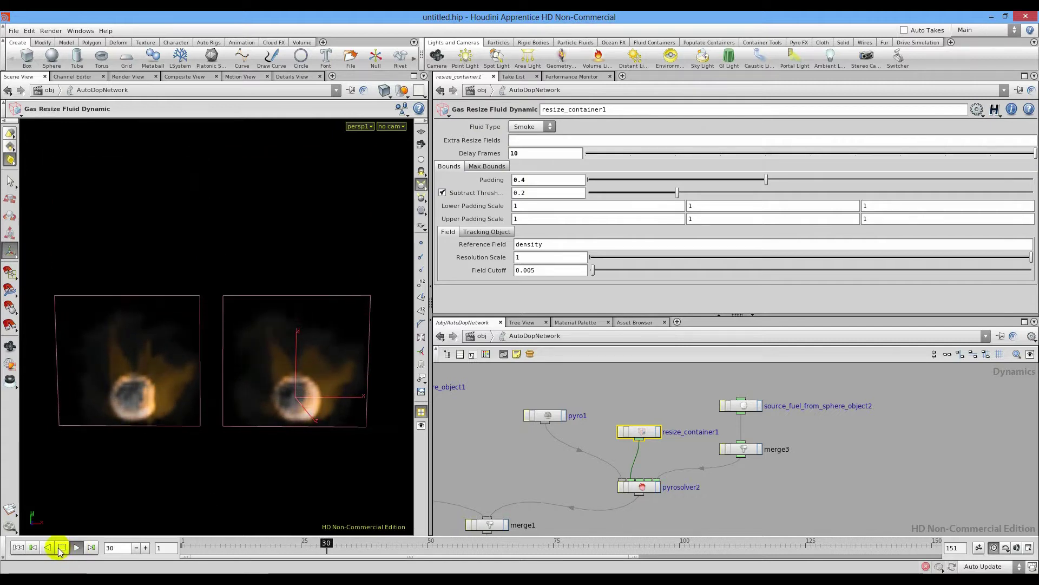
click(61, 548)
click(18, 548)
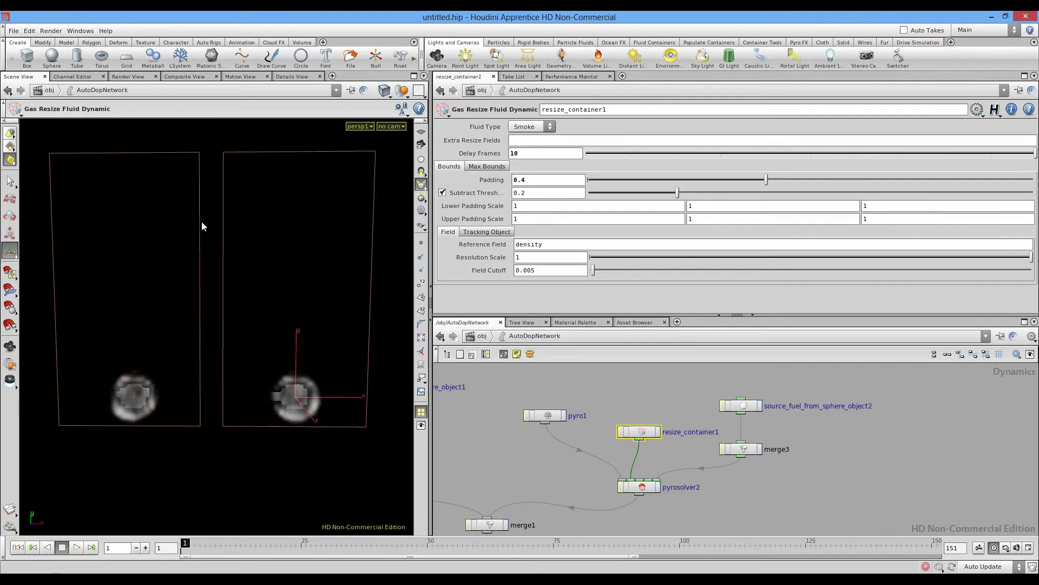
Advance to frame 2 to compare the two containers' sizes, play the simulation onward, and rewind to the first frame
click(147, 548)
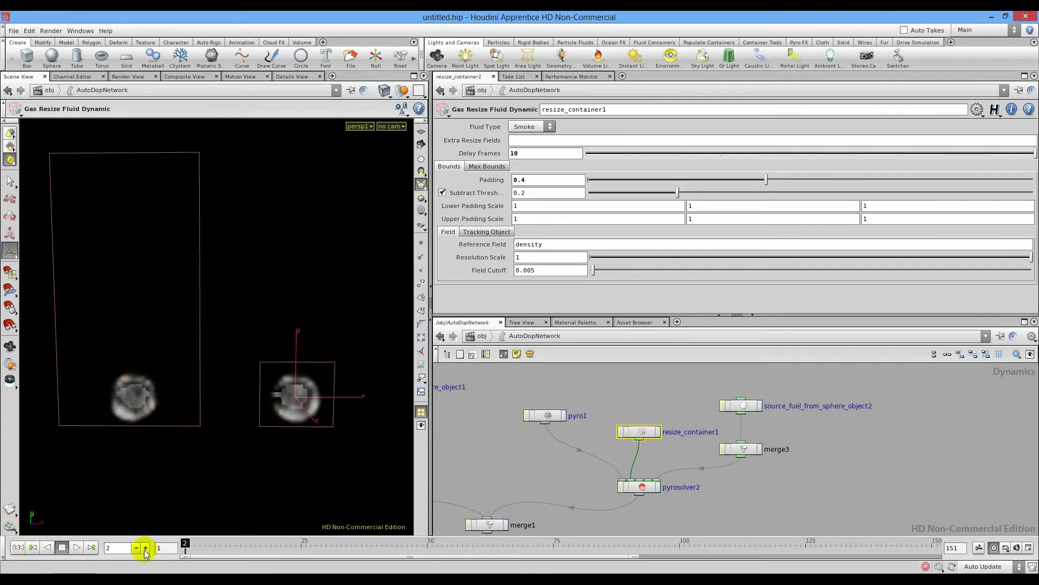
click(553, 415)
click(636, 431)
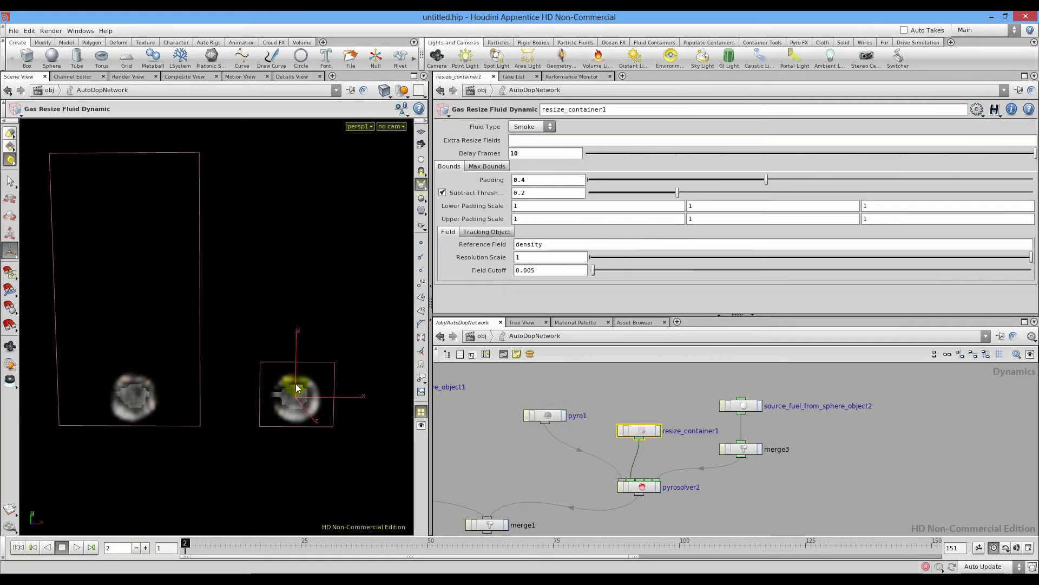
click(76, 547)
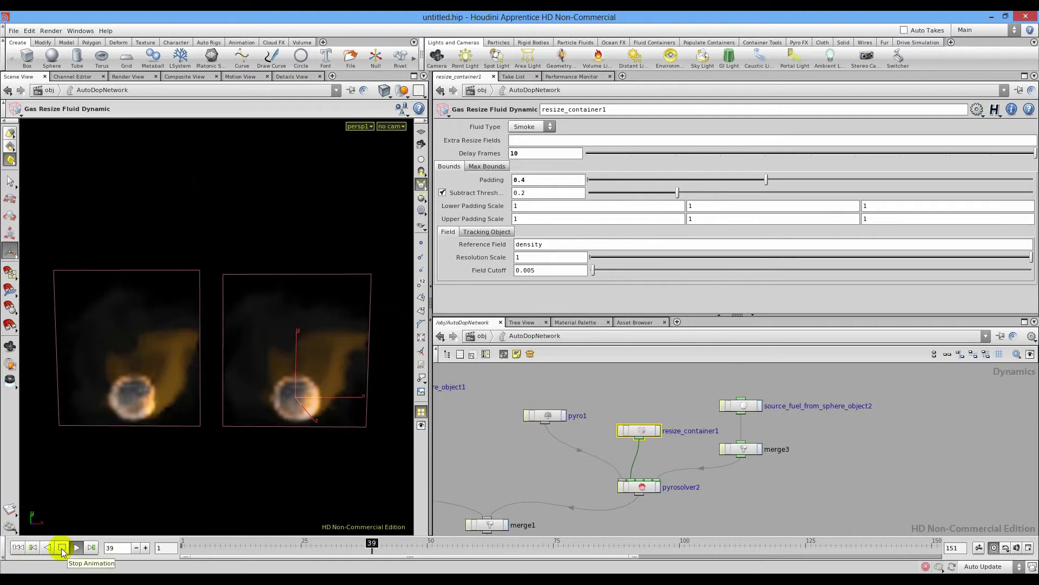
click(18, 547)
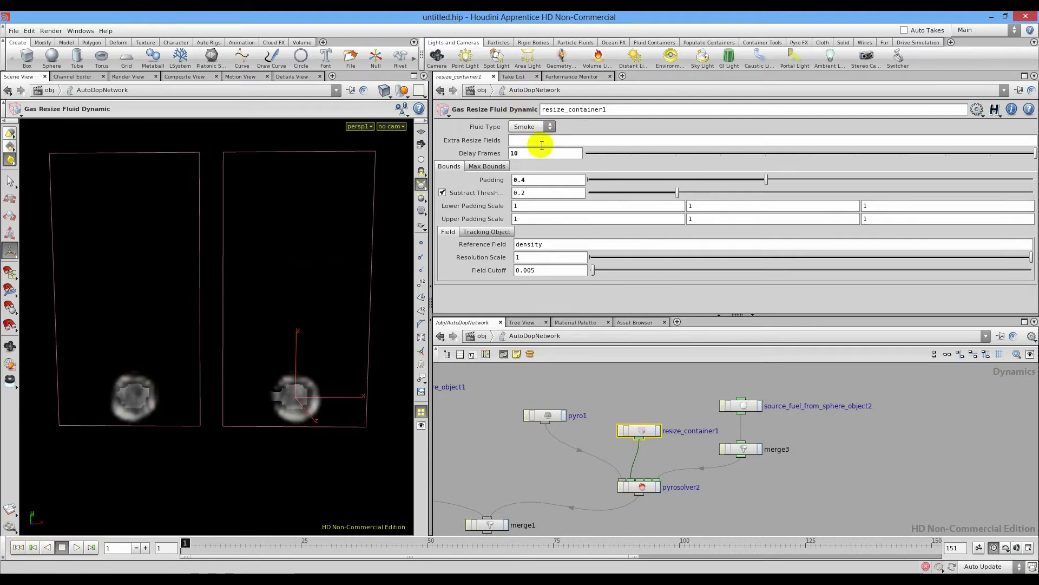
Reset resize_container1's Delay Frames to the default of 0, play the simulation, and rewind to the first frame
ctrl+middle_click(480, 153)
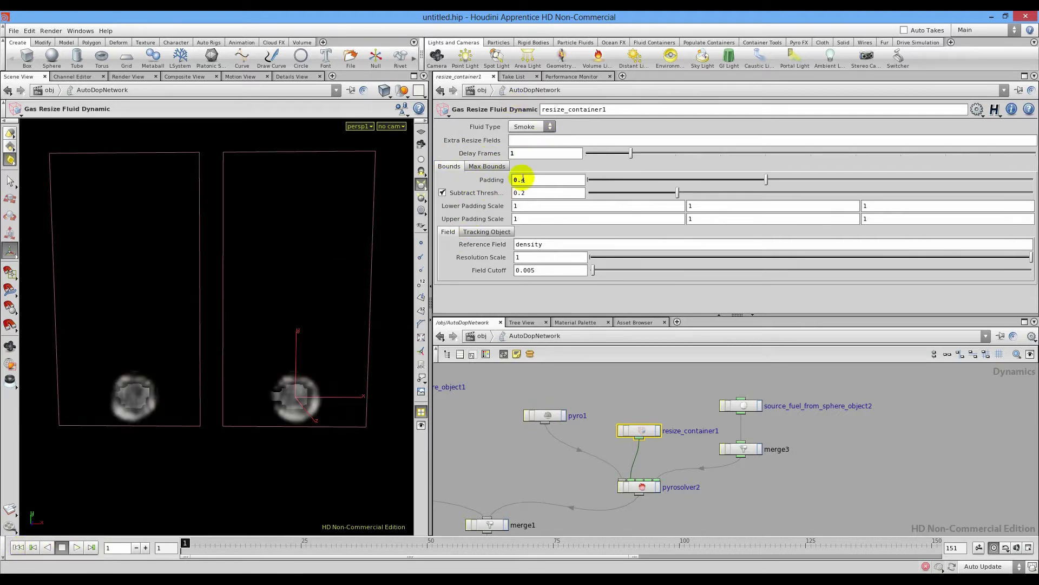
key(shift+Tab)
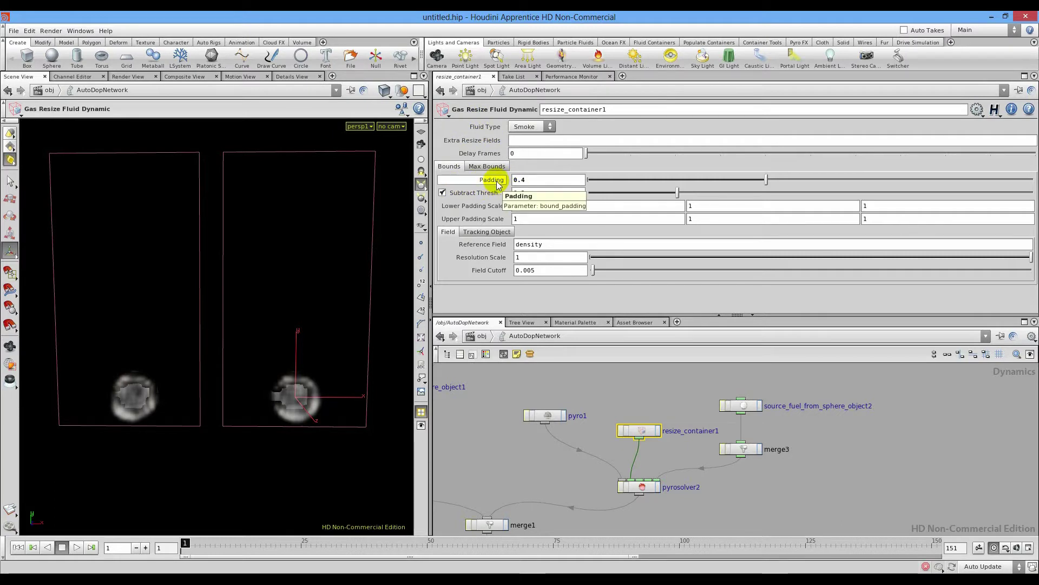
click(74, 548)
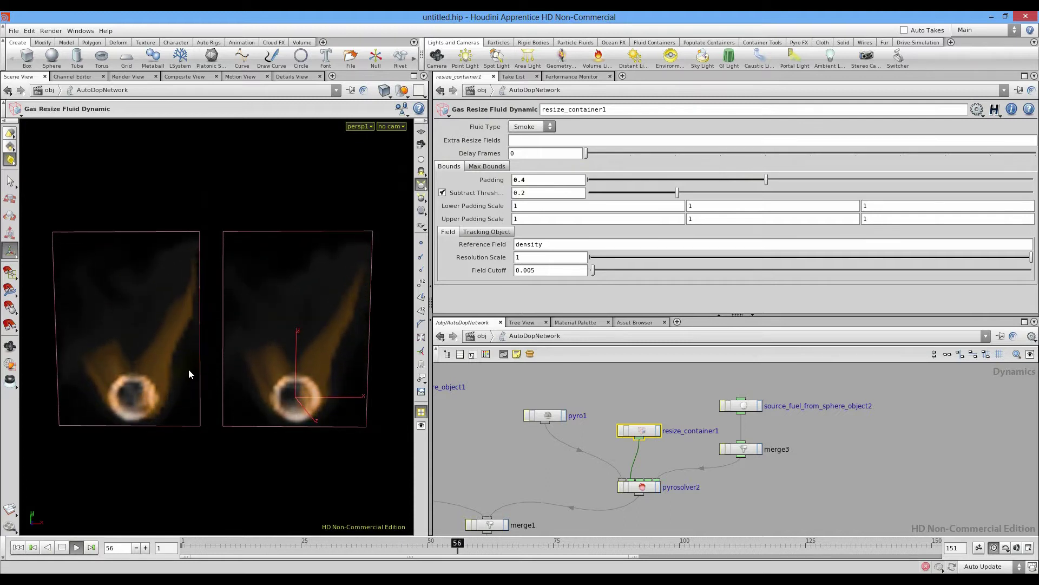
click(62, 548)
click(18, 547)
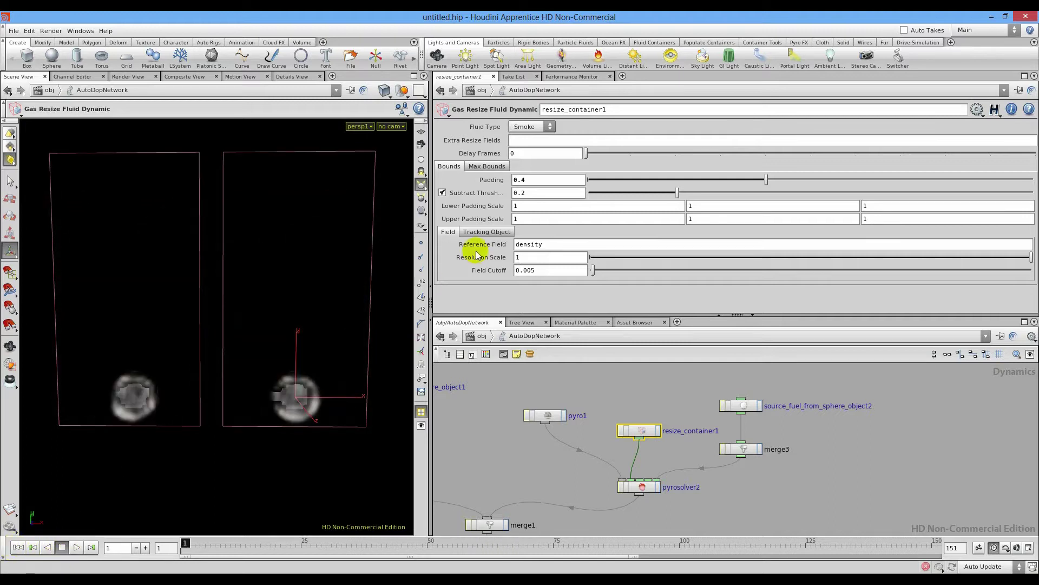
Set resize_container1's Padding to 2 and play the simulation to compare the two containers
drag(557, 179, 448, 181)
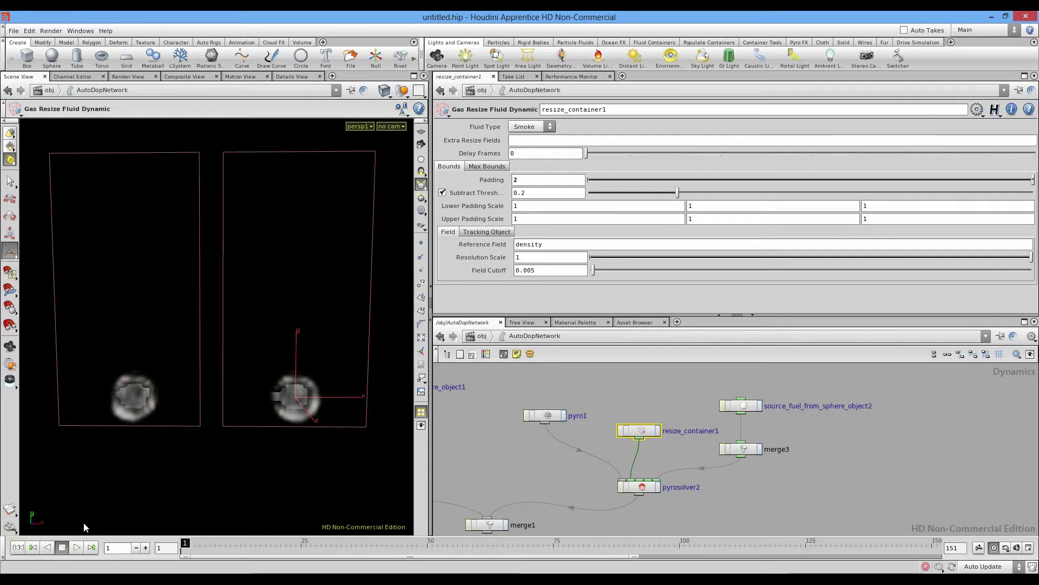
click(76, 547)
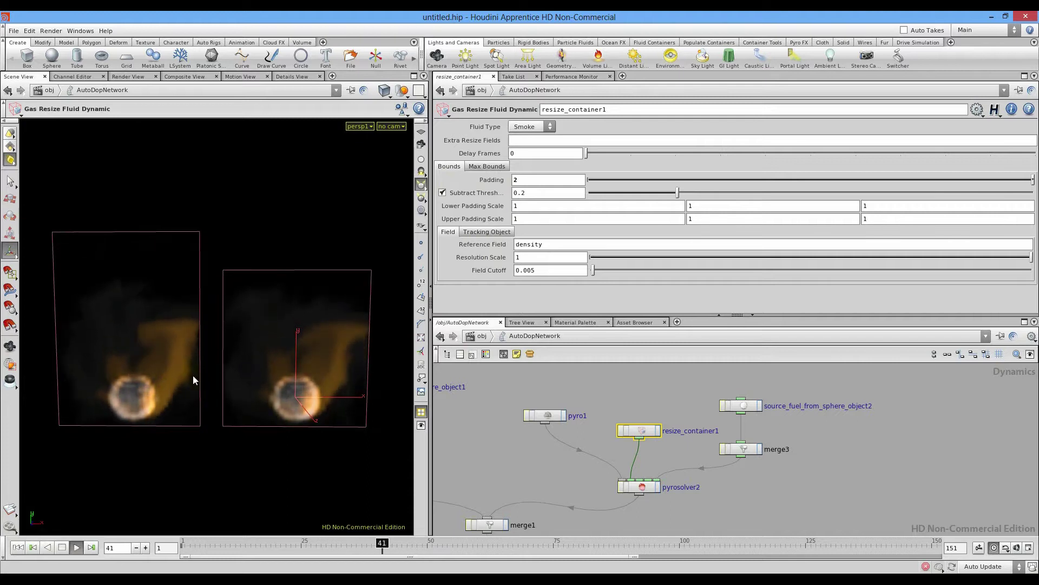
Rewind the simulation to the first frame and review resize_container1's Max Bounds clamping options
click(62, 547)
click(18, 547)
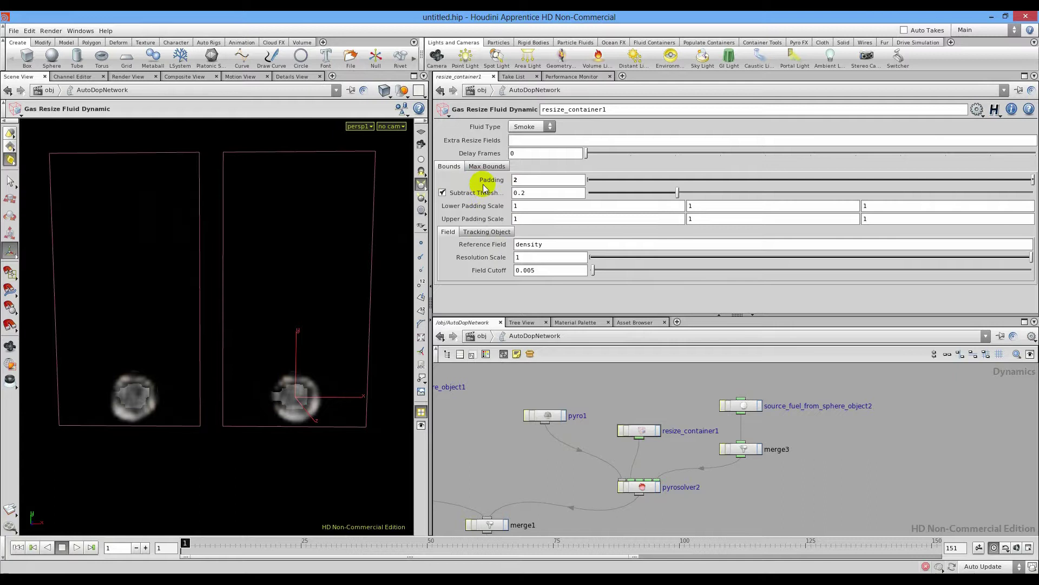
click(486, 167)
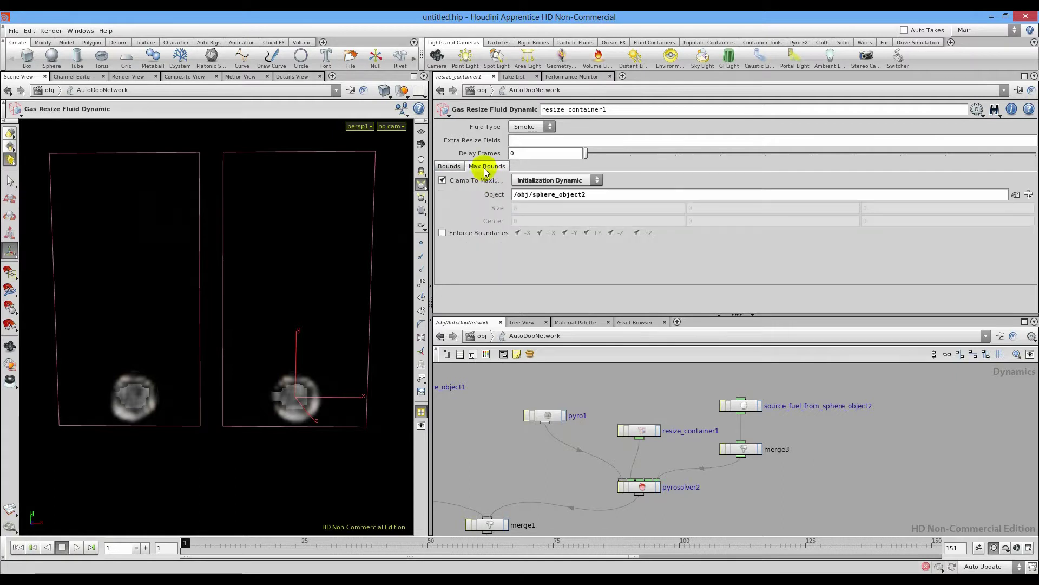
click(546, 180)
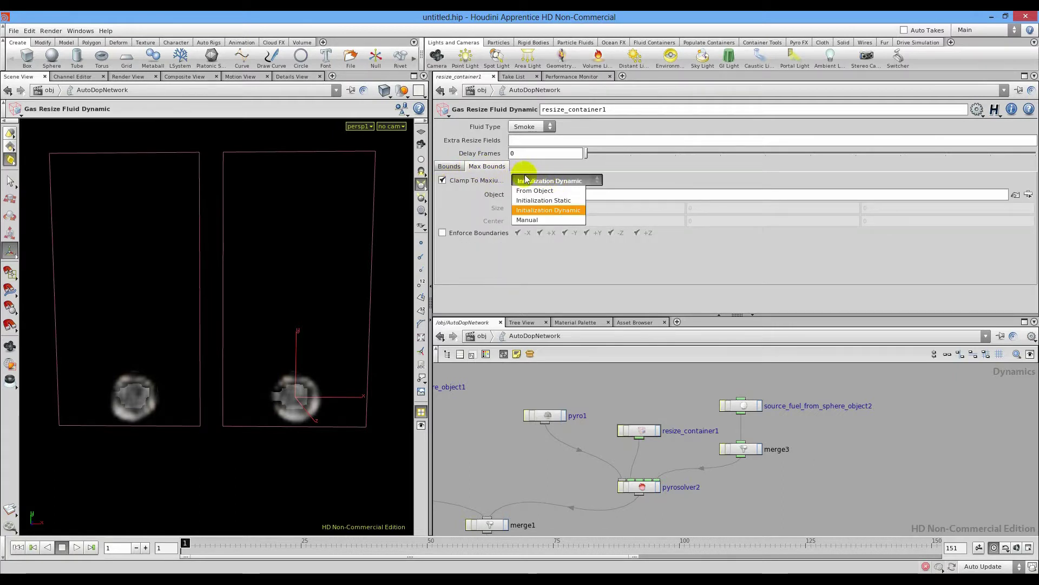
click(453, 169)
Set pyro1's Size to 15, 13, 15, play the simulation, and rewind to the first frame
click(548, 420)
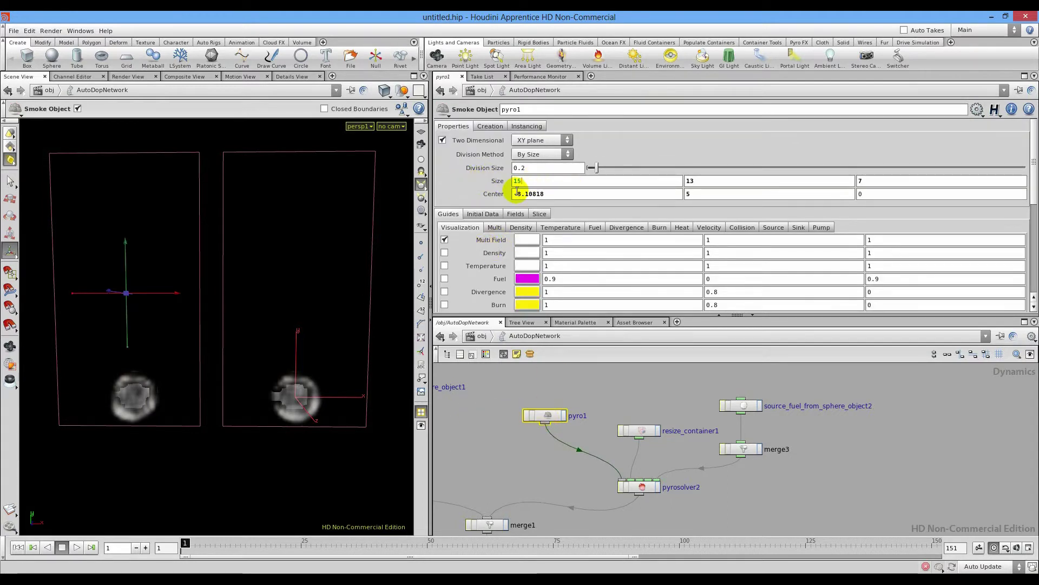
key(Tab)
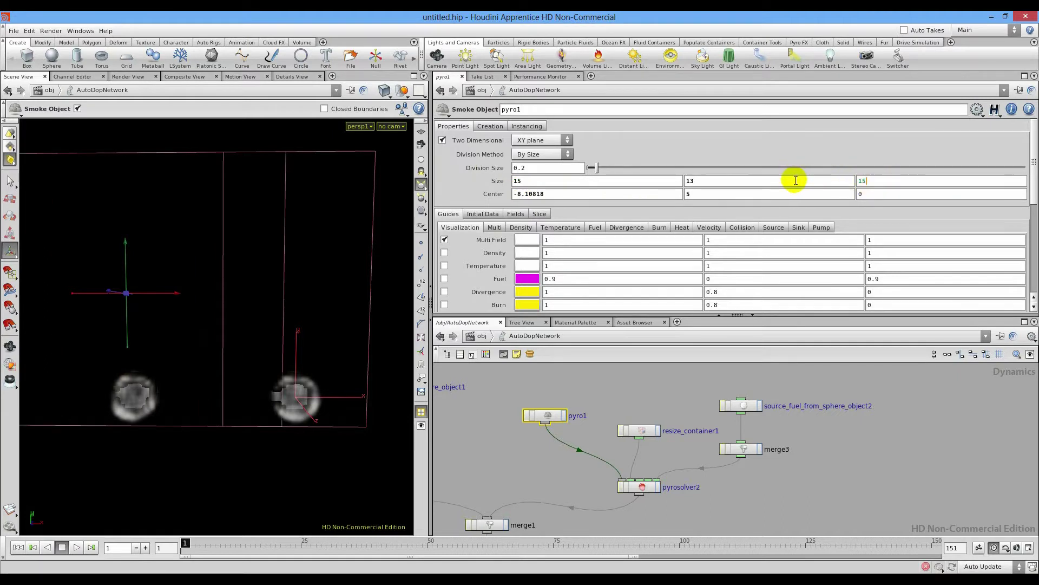
scroll(264, 388, down, 3)
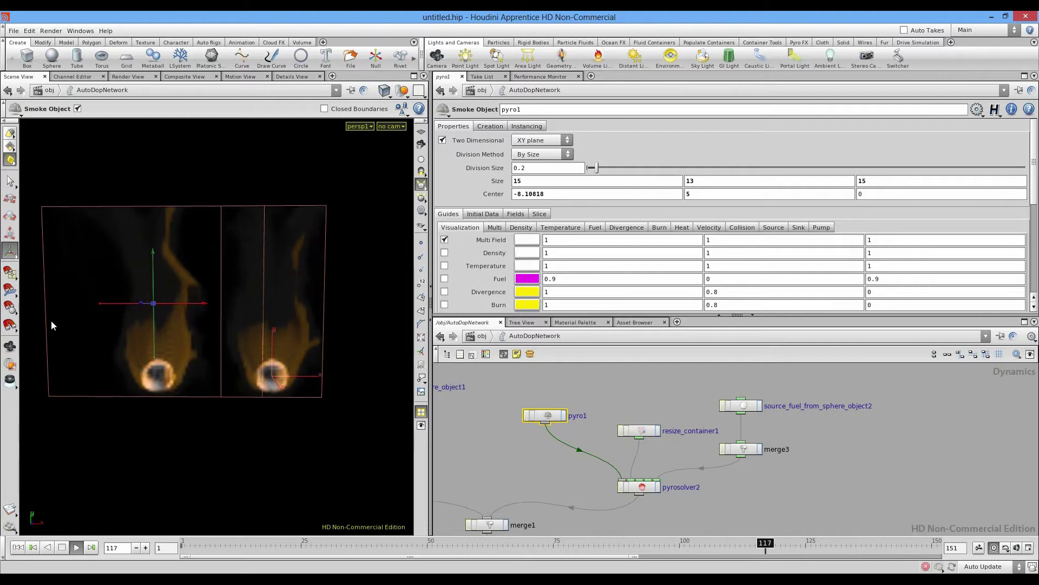
click(15, 547)
Set pyro1's Size back to 7, 13, 7 and its Division Size to 0.2
click(535, 182)
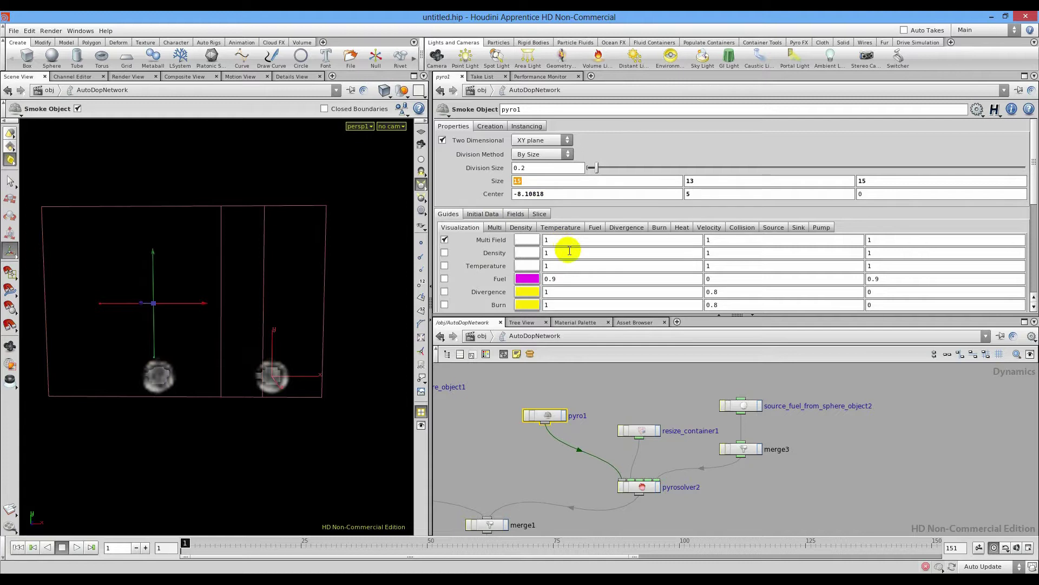
drag(874, 174, 789, 183)
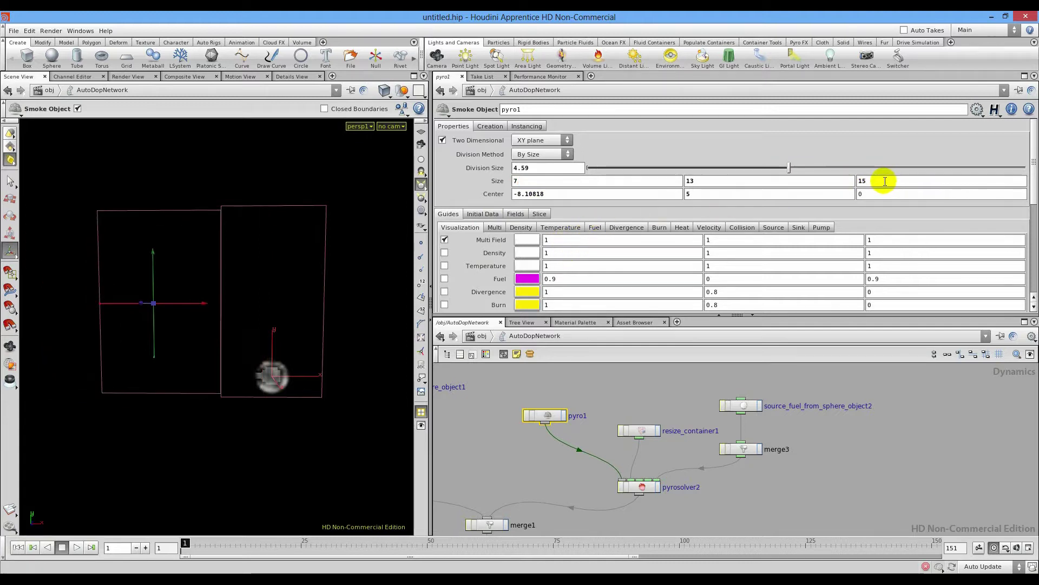
click(547, 171)
text(0.2)
key(Return)
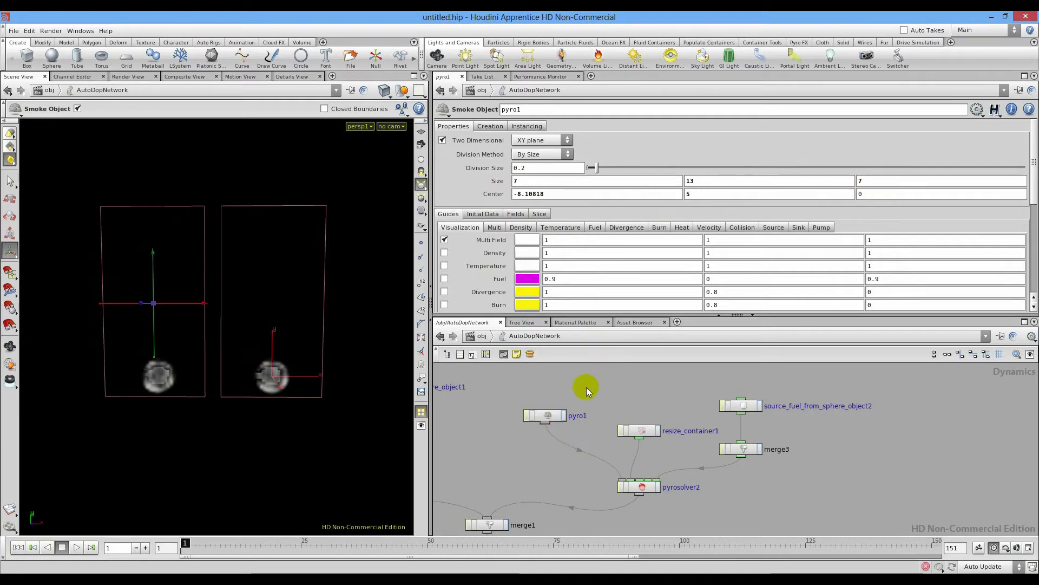
Set resize_container1's Padding to 0.4 and play the simulation
click(640, 432)
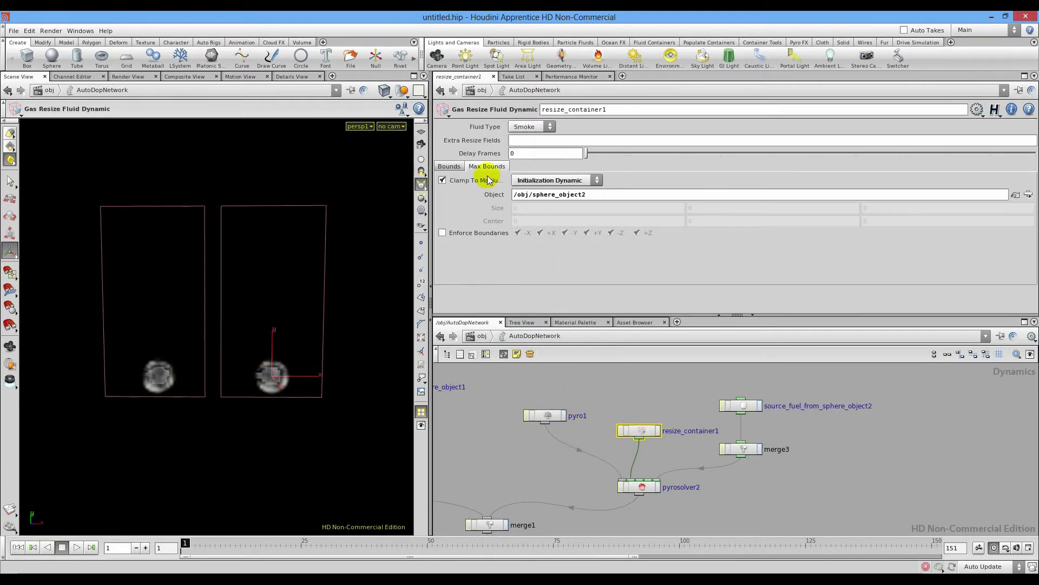
click(449, 167)
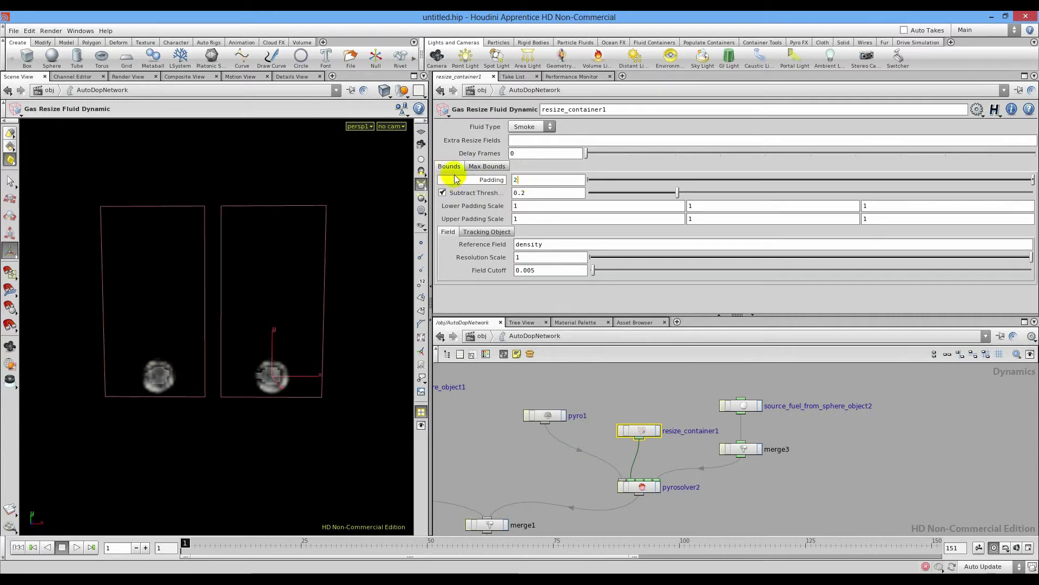
click(480, 180)
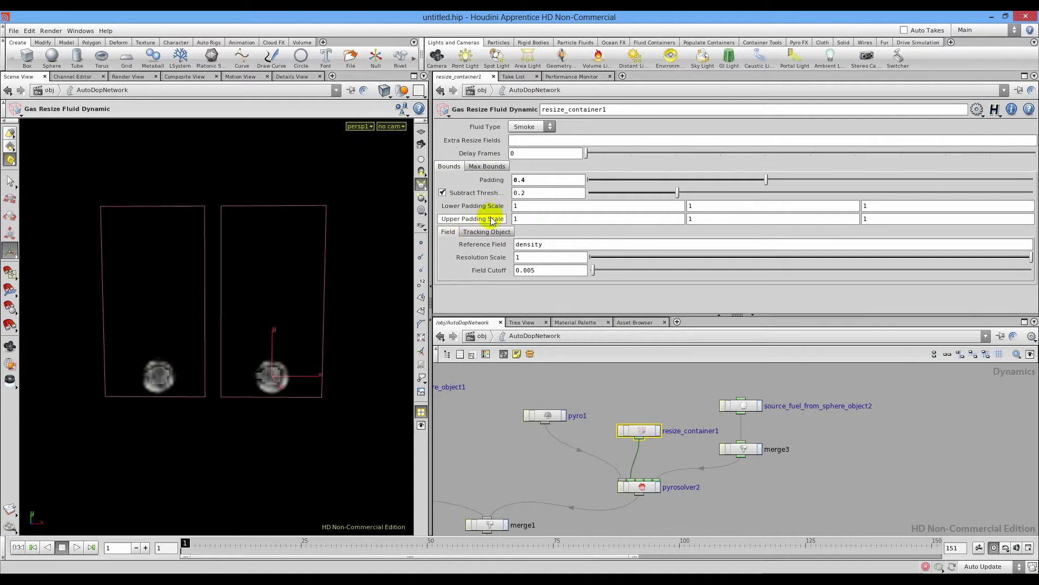
click(76, 547)
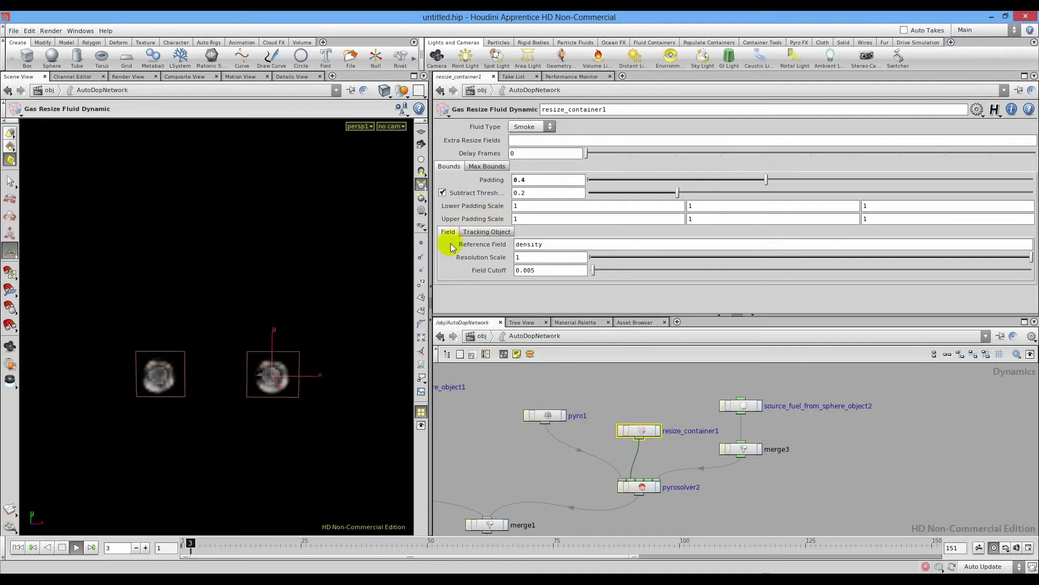
Try adjusting resize_container1's Lower and Upper Padding Scale during playback, and rewind to the first frame
middle_click(481, 207)
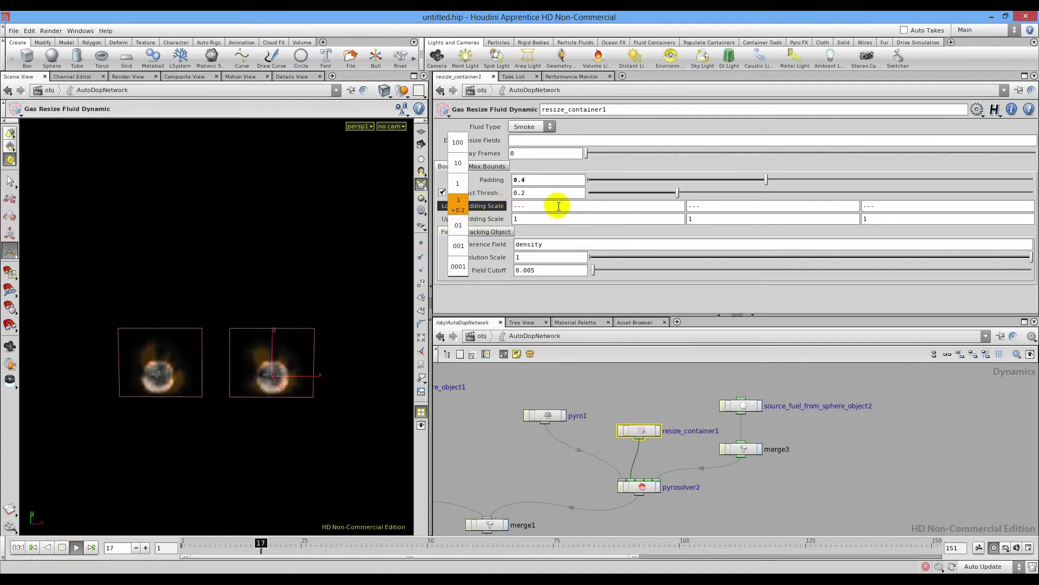
middle_click(453, 213)
middle_drag(453, 214, 589, 166)
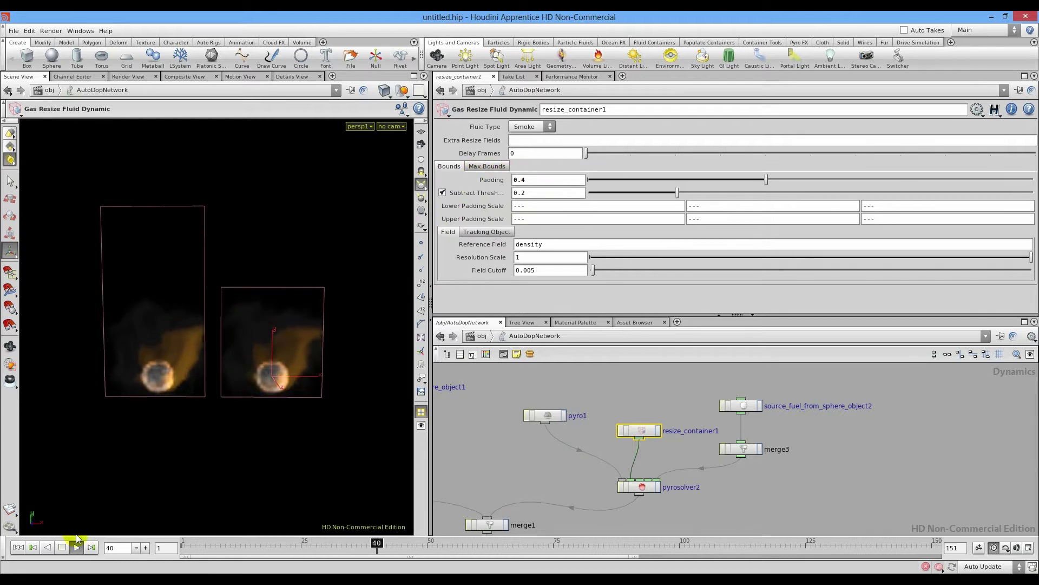
click(61, 547)
click(18, 548)
click(494, 196)
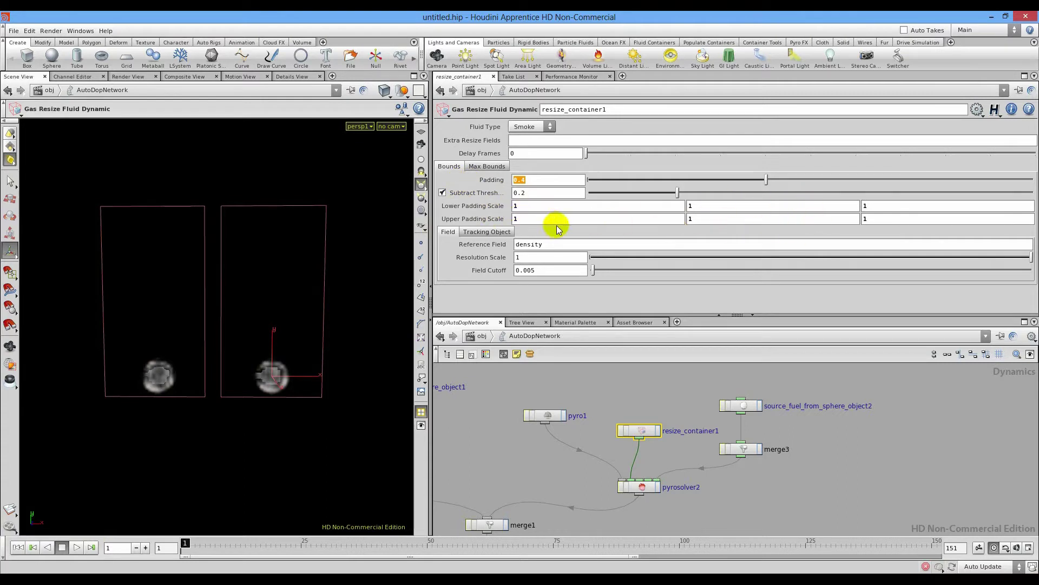
Raise all Upper Padding Scale values to 276.1, and revert the Lower and Upper Padding Scales to their defaults
middle_drag(471, 220, 353, 220)
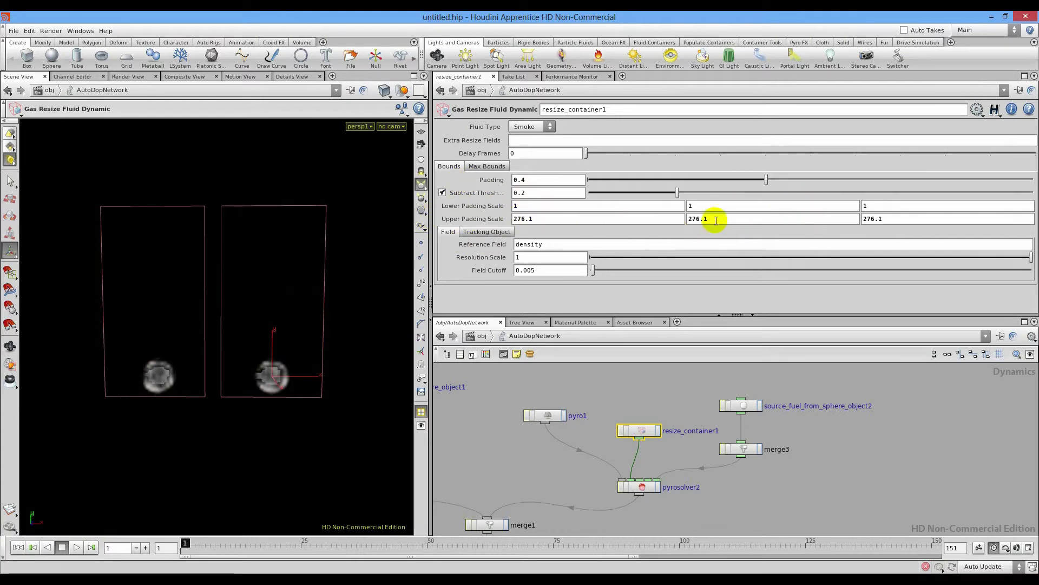
right_click(490, 225)
click(517, 367)
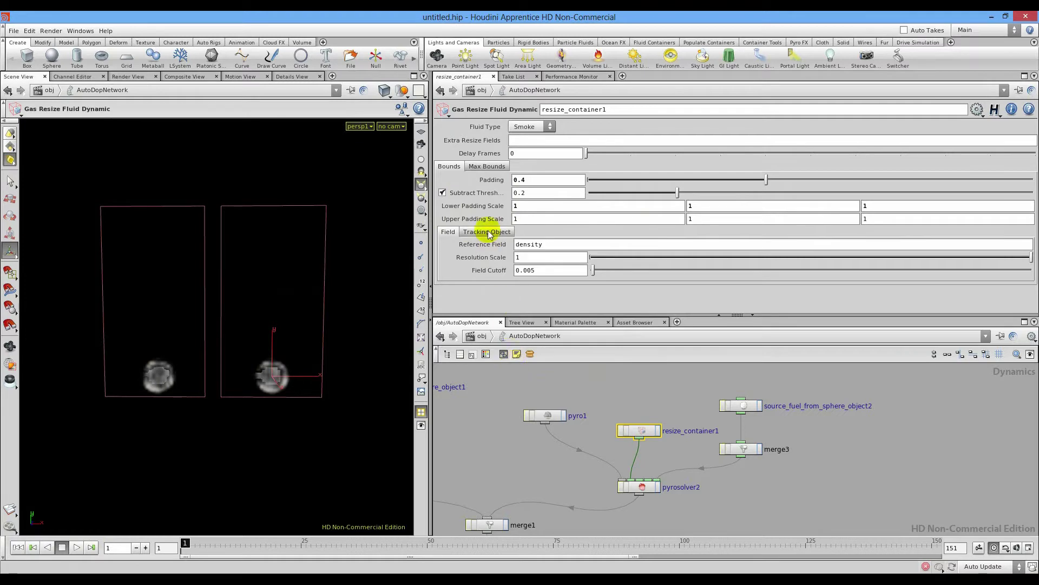
right_click(493, 217)
click(503, 358)
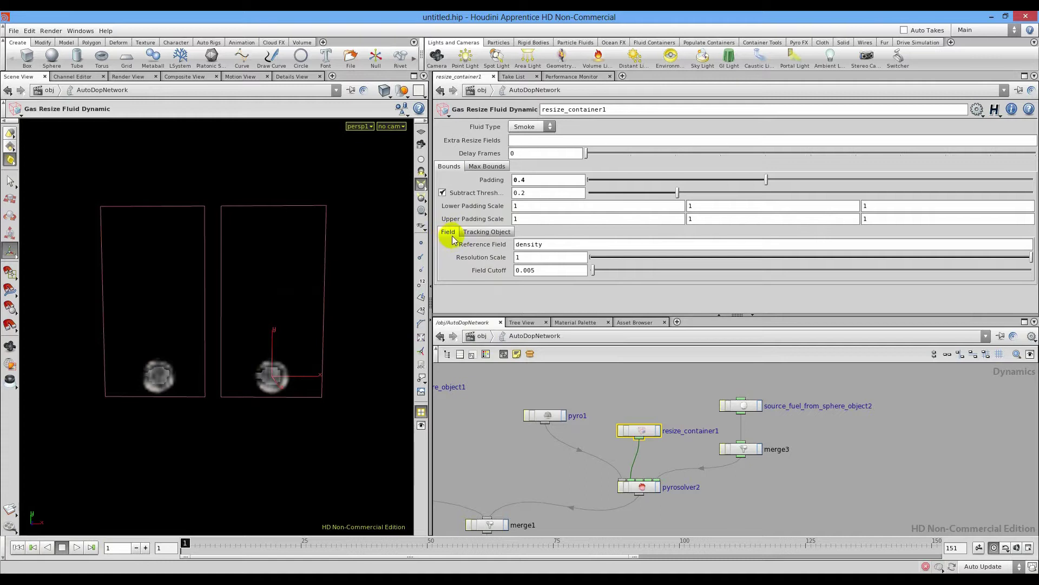
Set resize_container1's Reference Field to heat and play the simulation to compare the two containers
click(538, 244)
drag(532, 244, 576, 243)
double_click(540, 247)
click(62, 548)
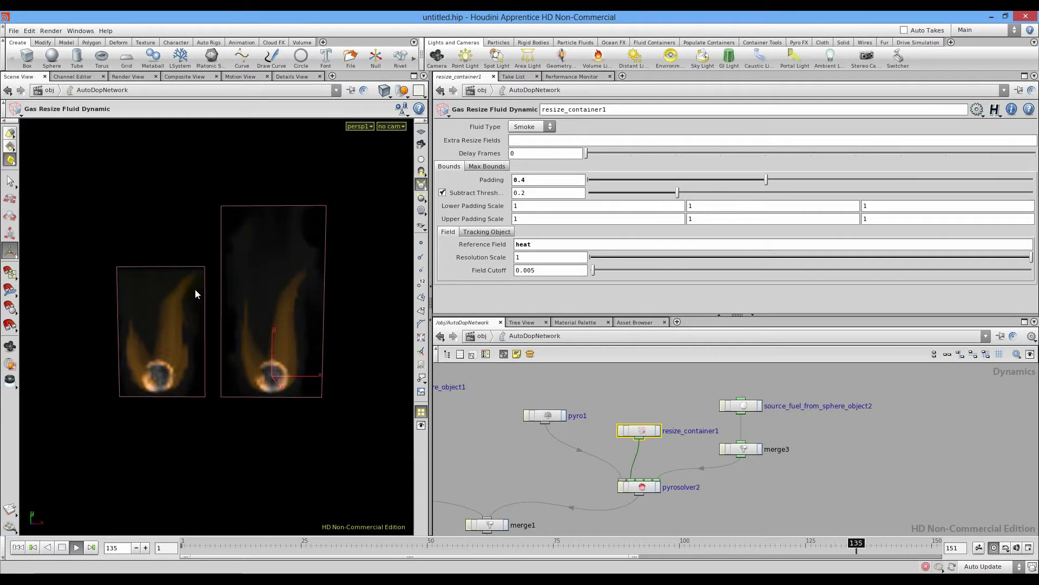
Restore resize_container1's Reference Field to density and rewind the simulation to the first frame
double_click(525, 244)
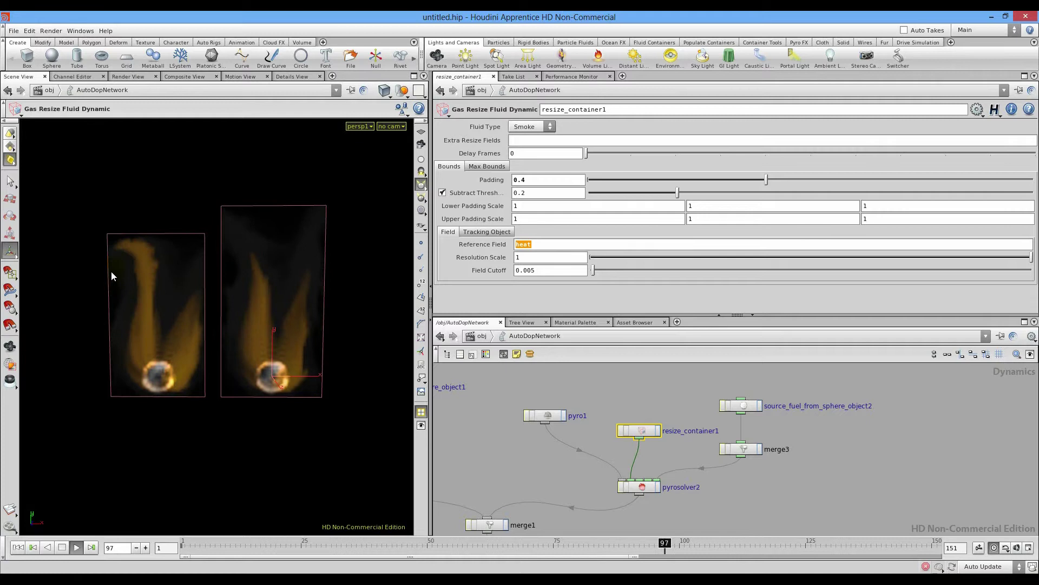
click(554, 242)
double_click(554, 242)
text(denso)
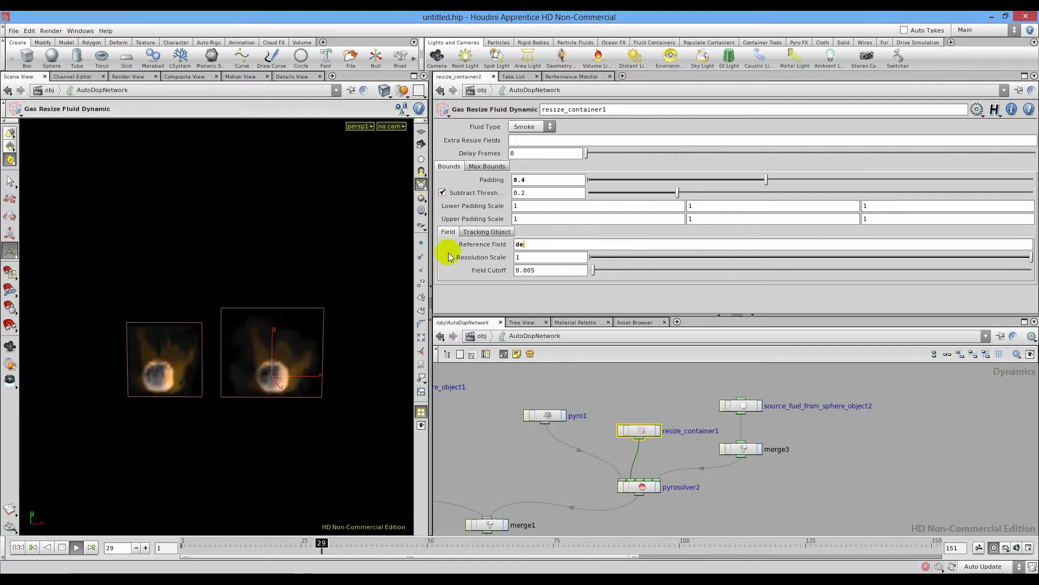
key(BackSpace)
text(ity)
key(BackSpace)
key(BackSpace)
key(BackSpace)
key(BackSpace)
key(BackSpace)
key(BackSpace)
key(BackSpace)
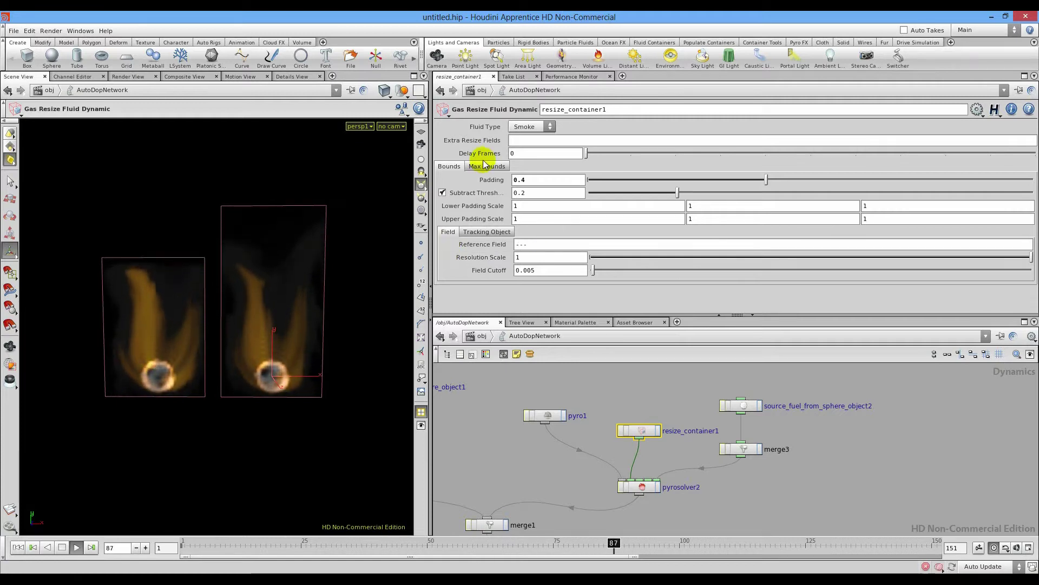
click(62, 548)
click(16, 548)
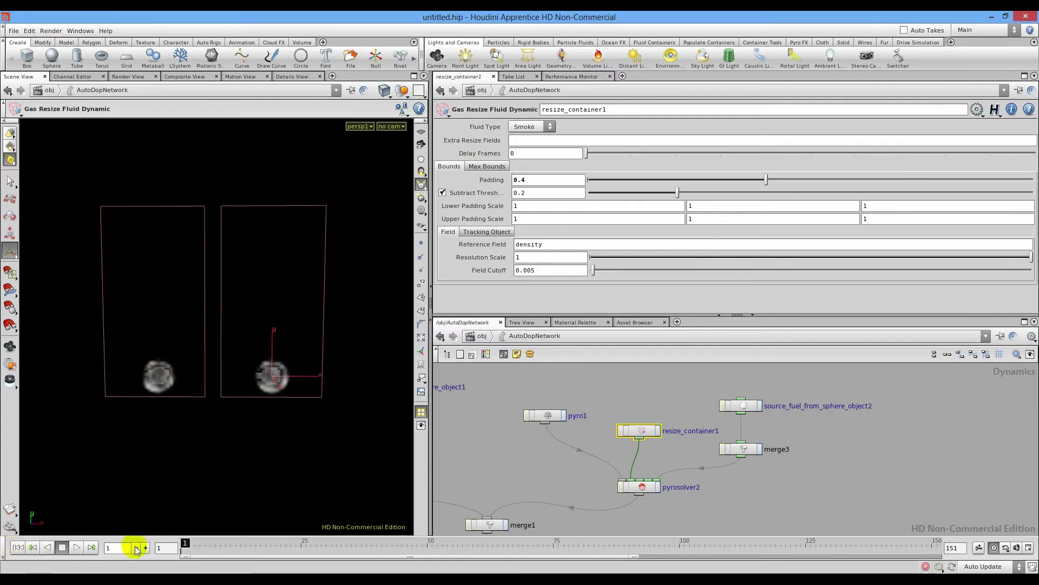
Play the simulation with the density reference field to compare both containers, and rewind to the first frame
click(76, 547)
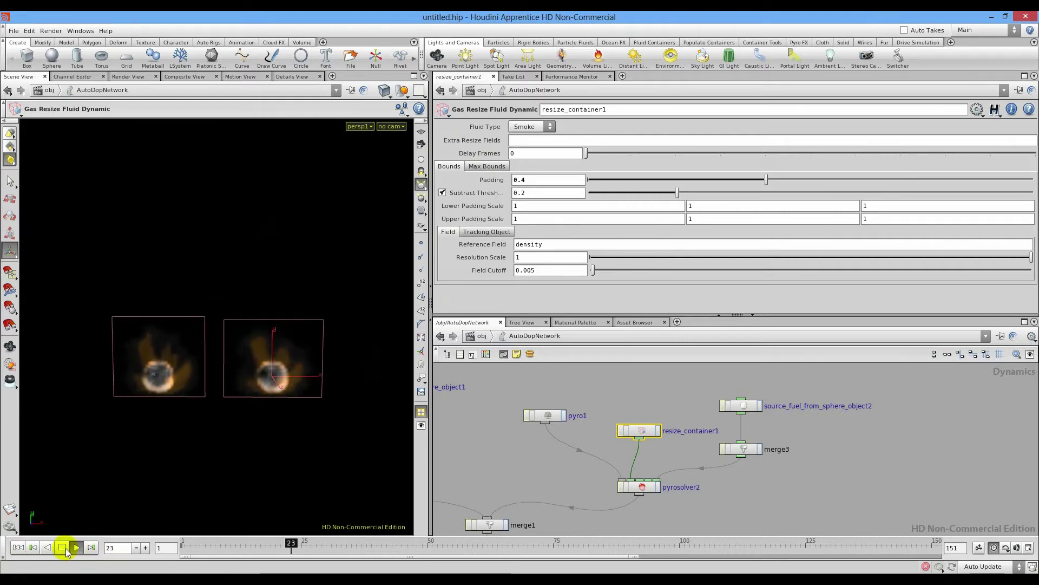
click(63, 547)
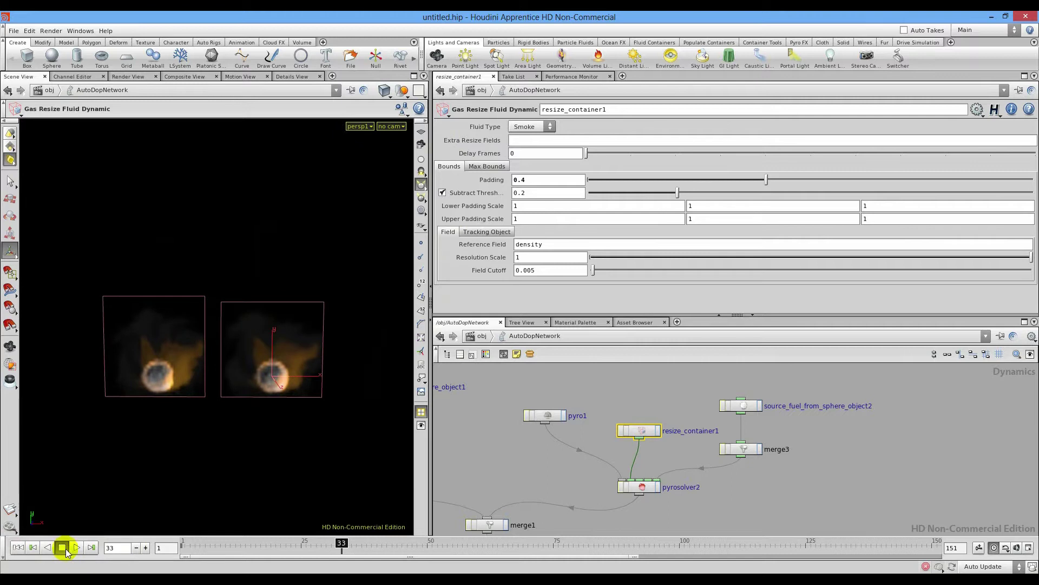
click(19, 547)
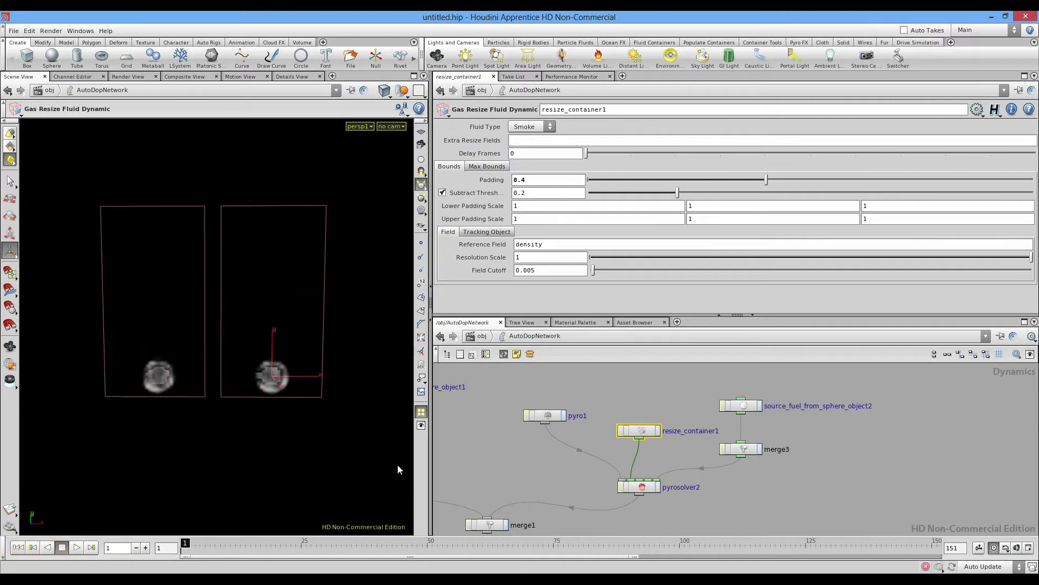
Set resize_container1's Clamp To Maximum mode in Max Bounds to From Object and play the simulation
click(489, 166)
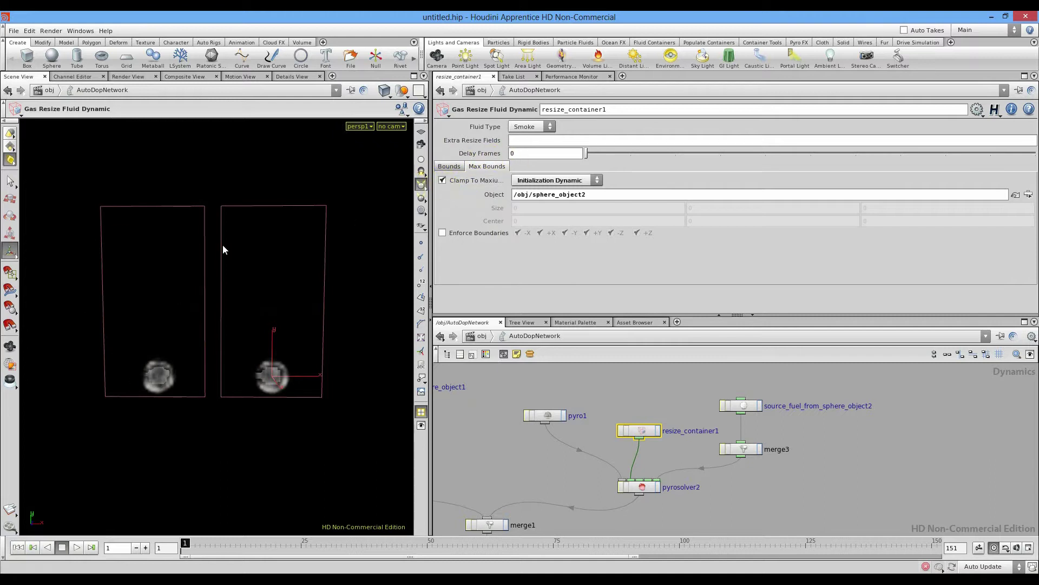
click(537, 180)
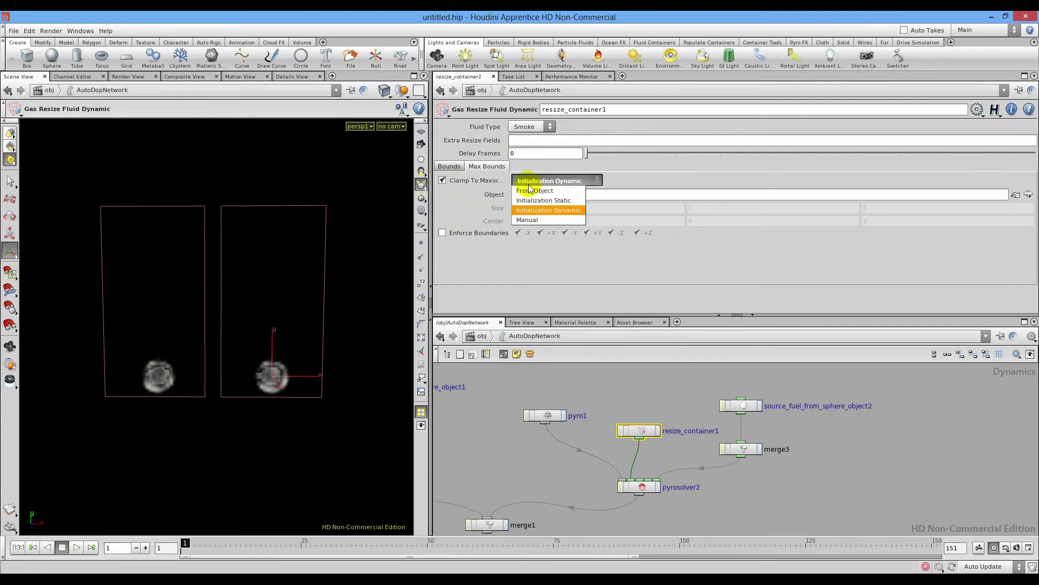
click(541, 190)
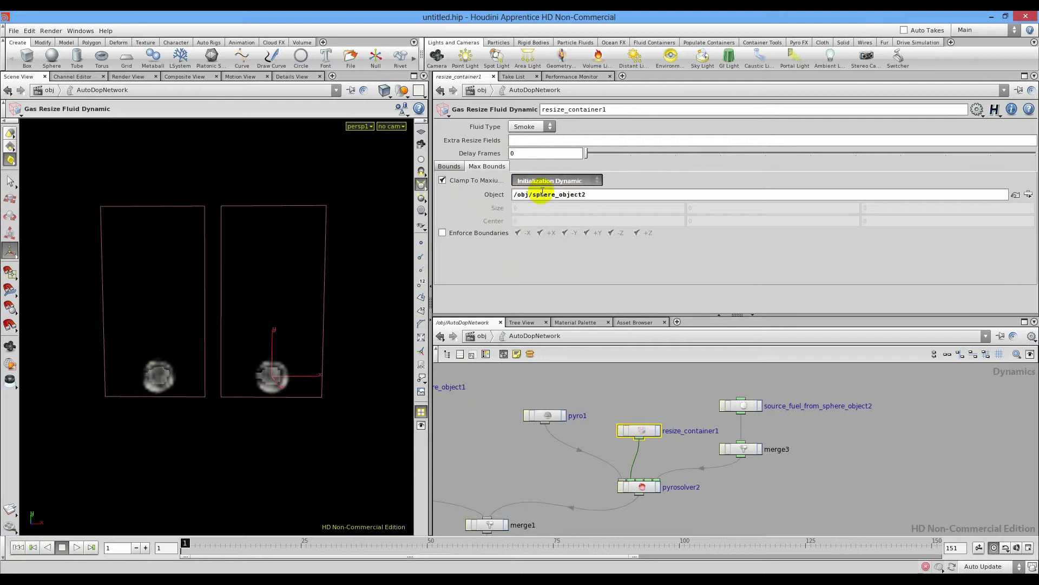
click(71, 548)
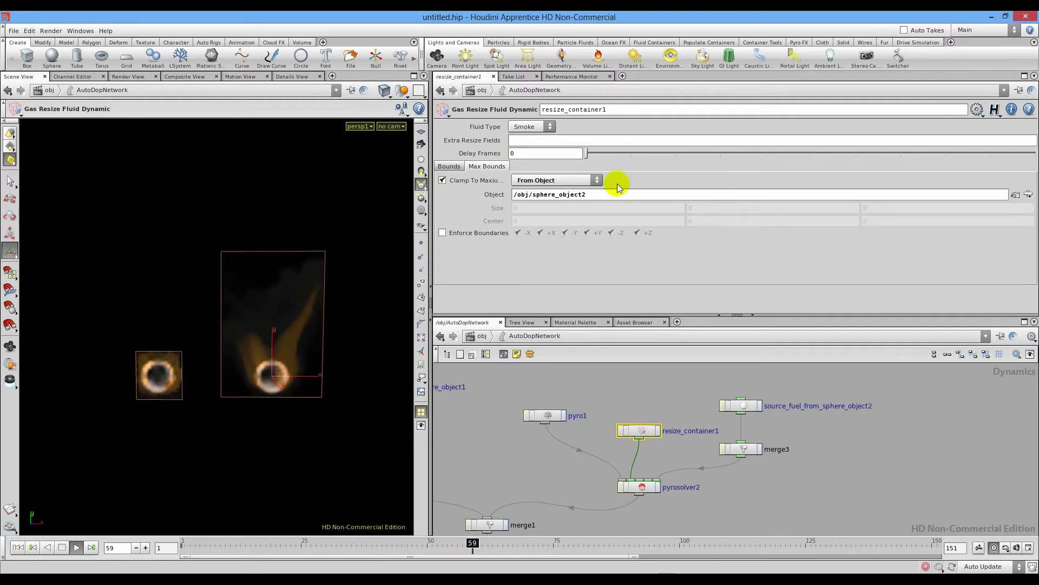
Set the Clamp To Maximum mode to Initialization Static and replay the simulation from the first frame
click(557, 179)
click(546, 207)
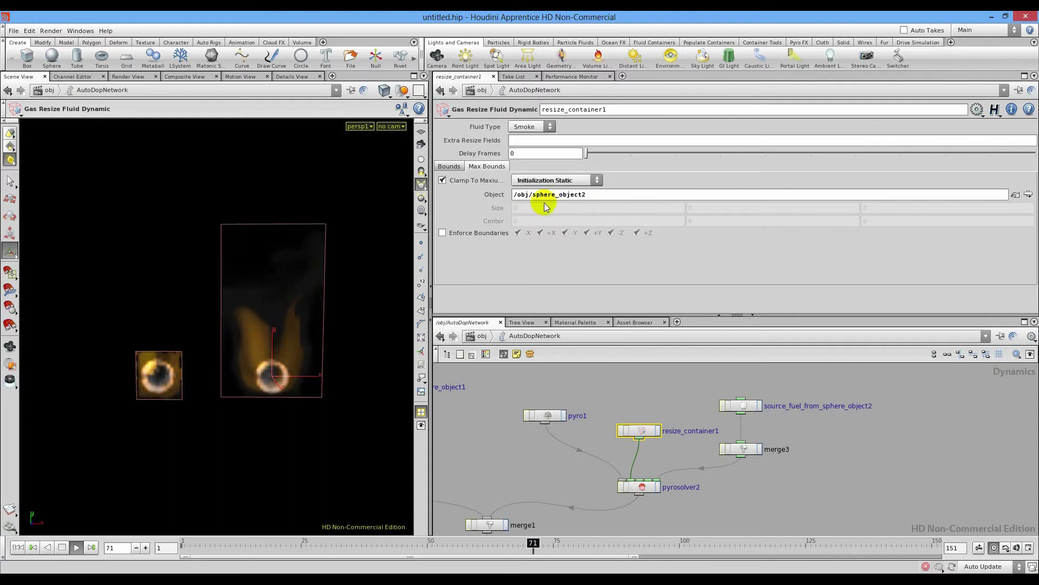
click(18, 548)
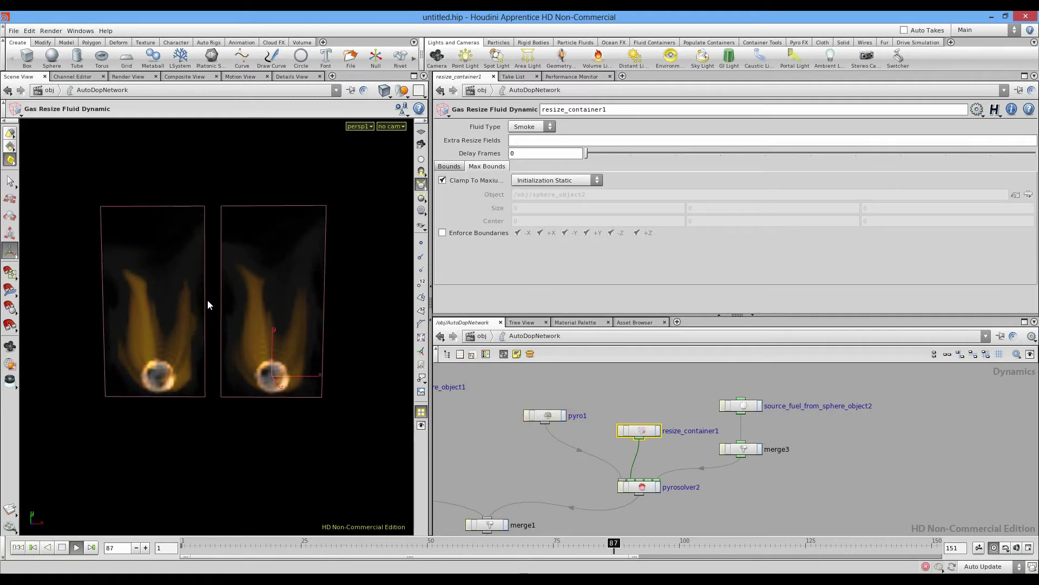
click(61, 548)
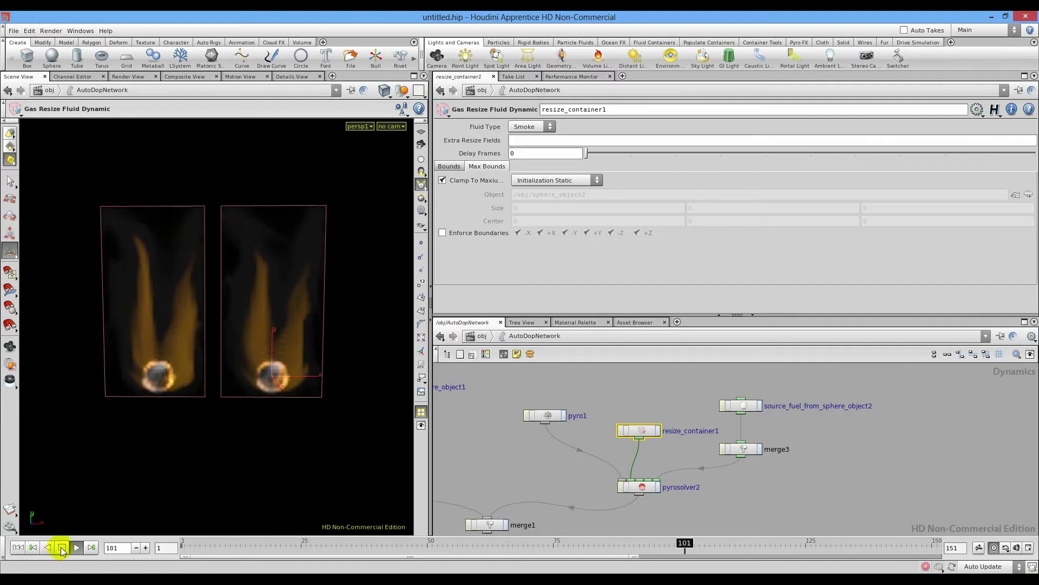
Rewind to the first frame and set the Clamp To Maximum mode back to Initialization Dynamic
click(18, 548)
click(543, 186)
click(539, 211)
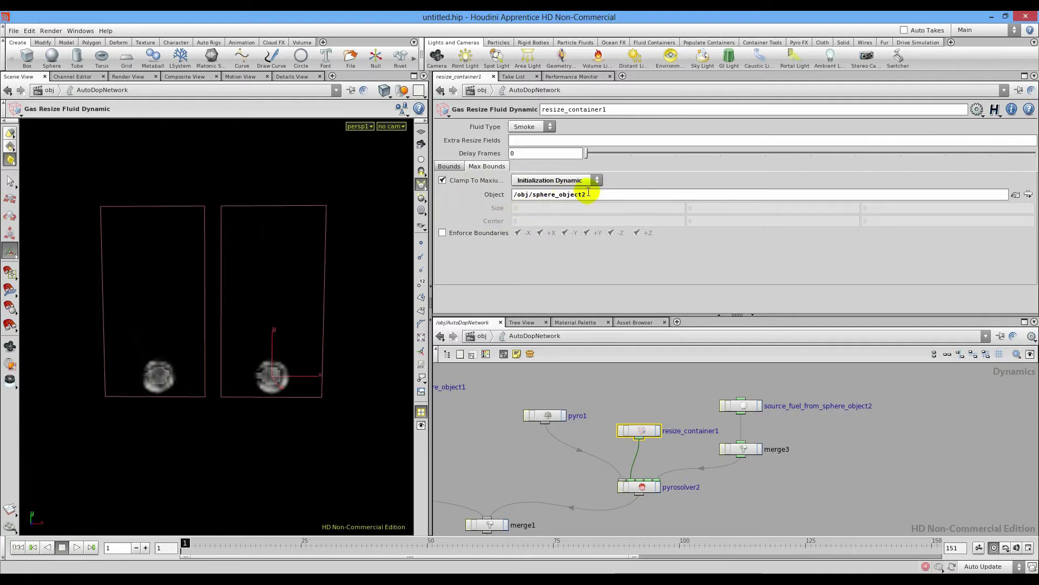
Play the simulation, enable Enforce Boundaries for resize_container1, and replay the simulation from the first frame before rewinding
click(76, 548)
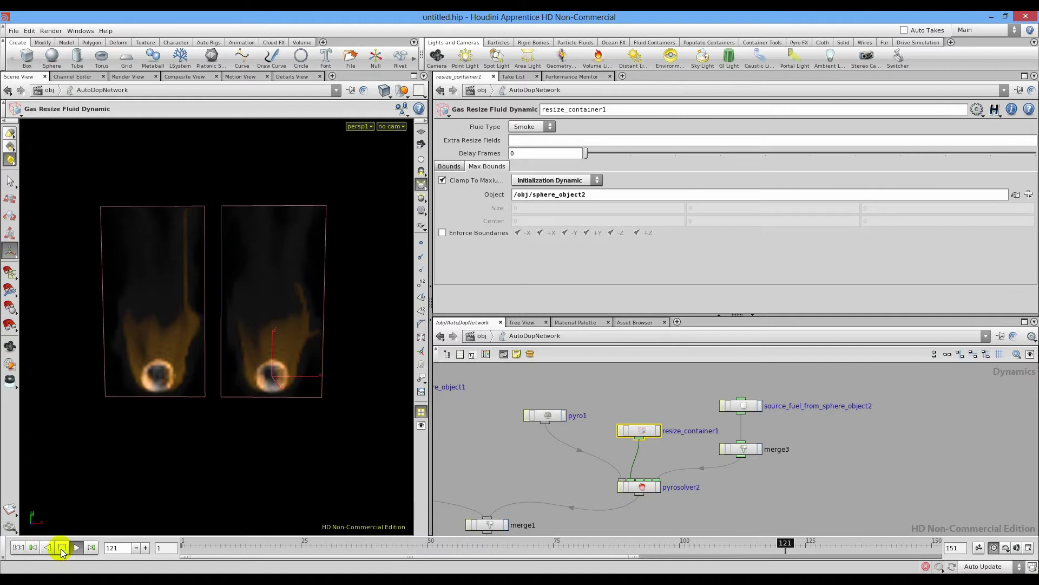
click(442, 234)
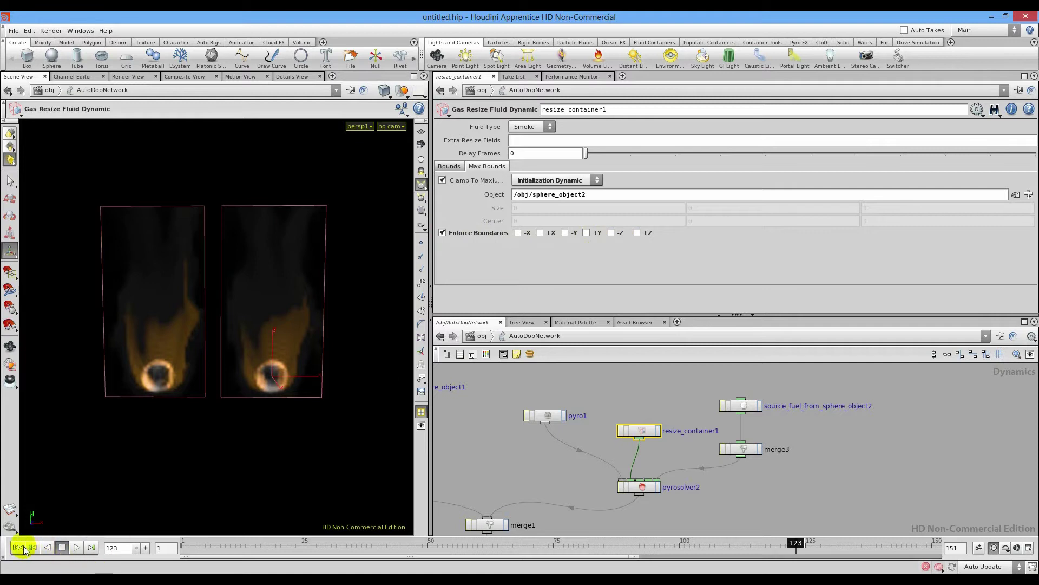
click(76, 549)
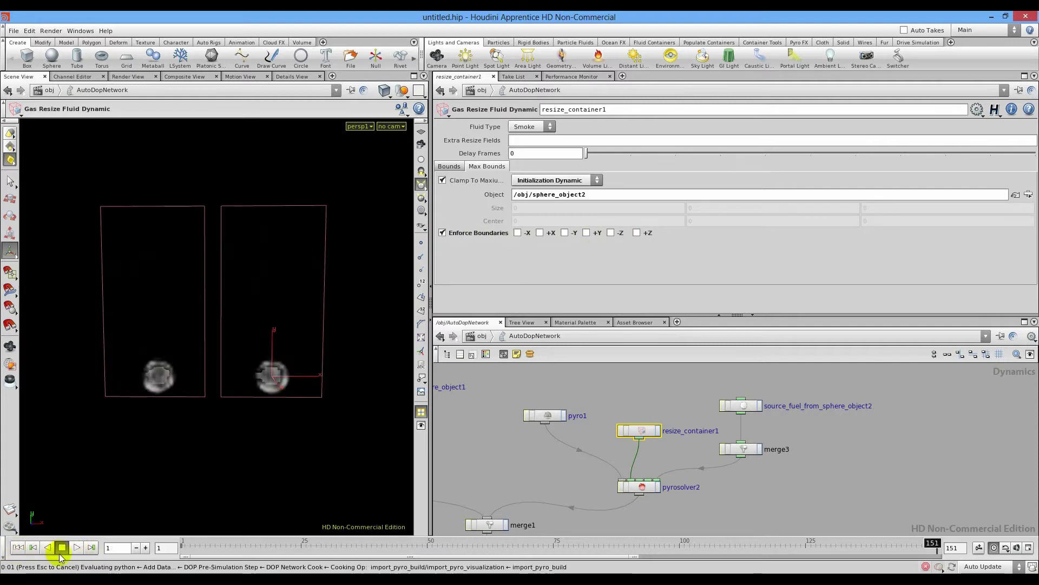
click(19, 548)
click(74, 548)
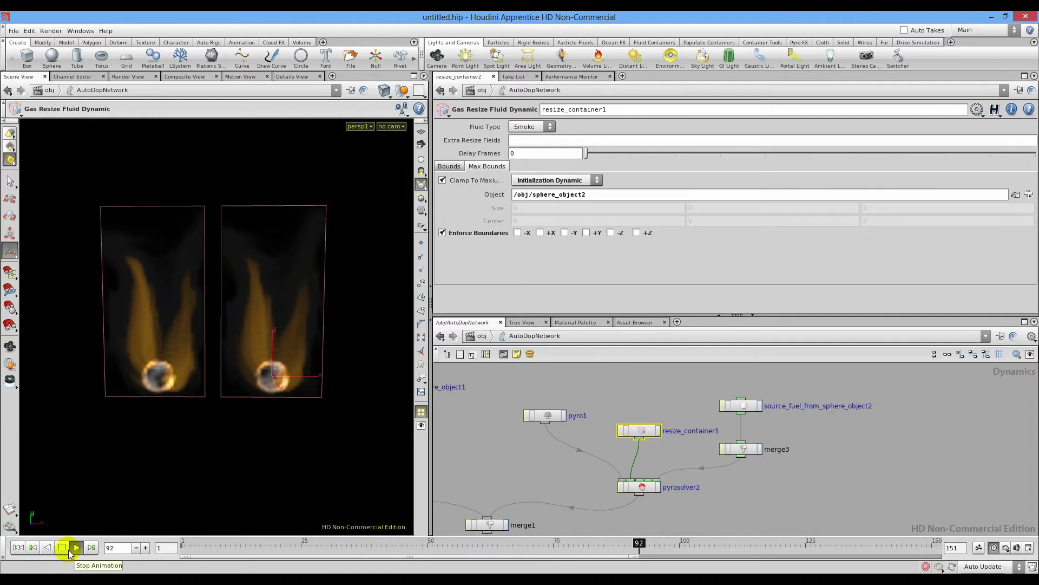
click(64, 548)
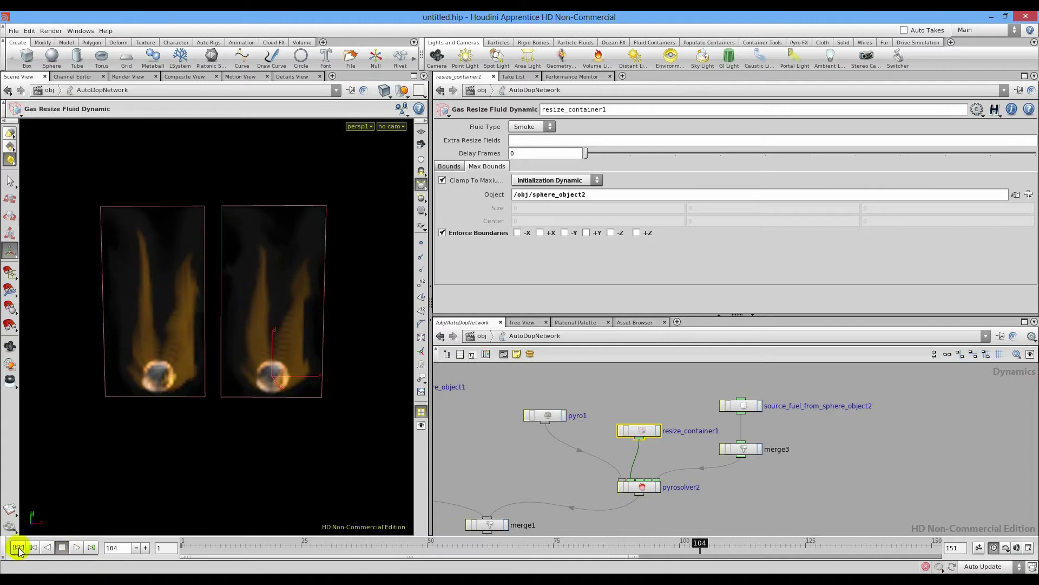
click(18, 547)
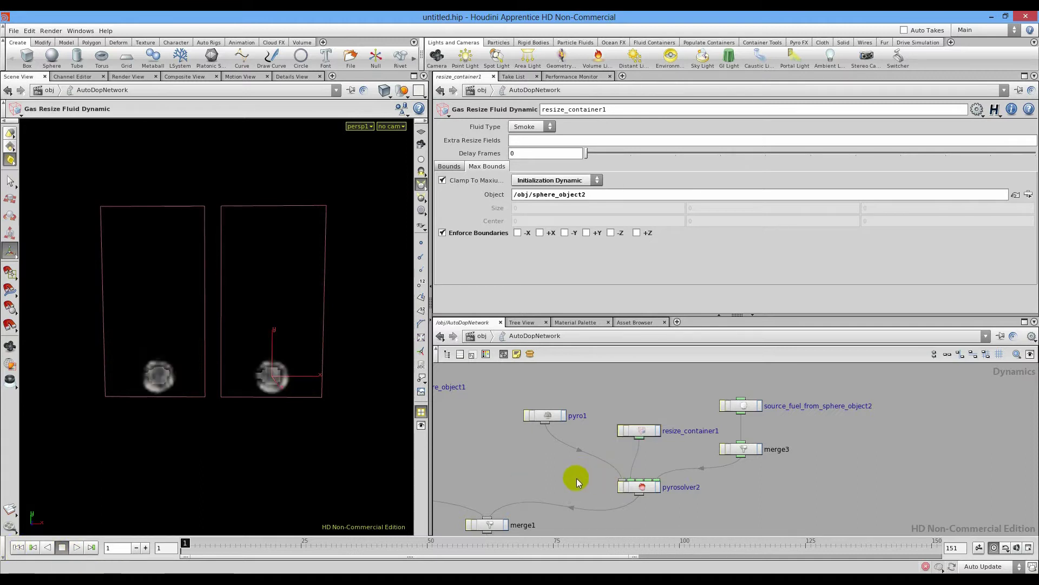
Raise pyrosolver2's Buoyancy Lift to 184.5 and play the simulation to test the stronger lift
click(642, 486)
middle_drag(535, 189, 628, 149)
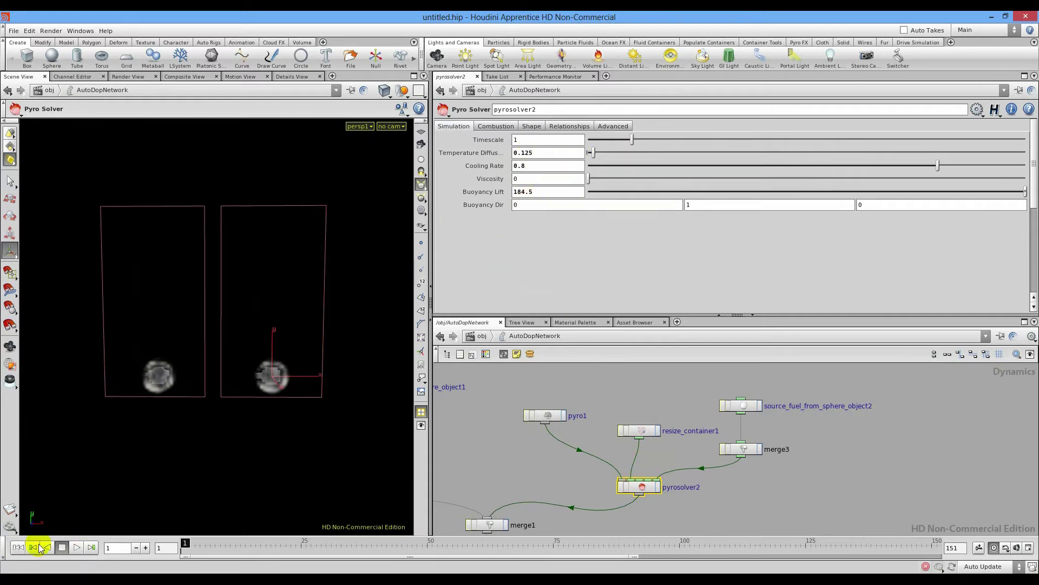
click(77, 548)
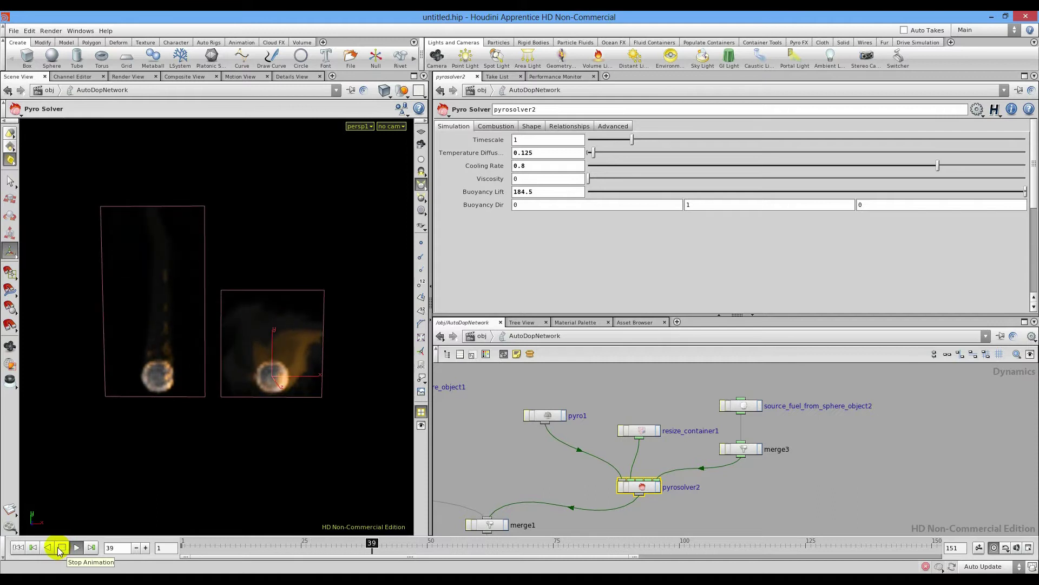
click(60, 548)
Disable Clamp To Maximum in resize_container1's Max Bounds and play the simulation with the whole growing container in view
click(644, 431)
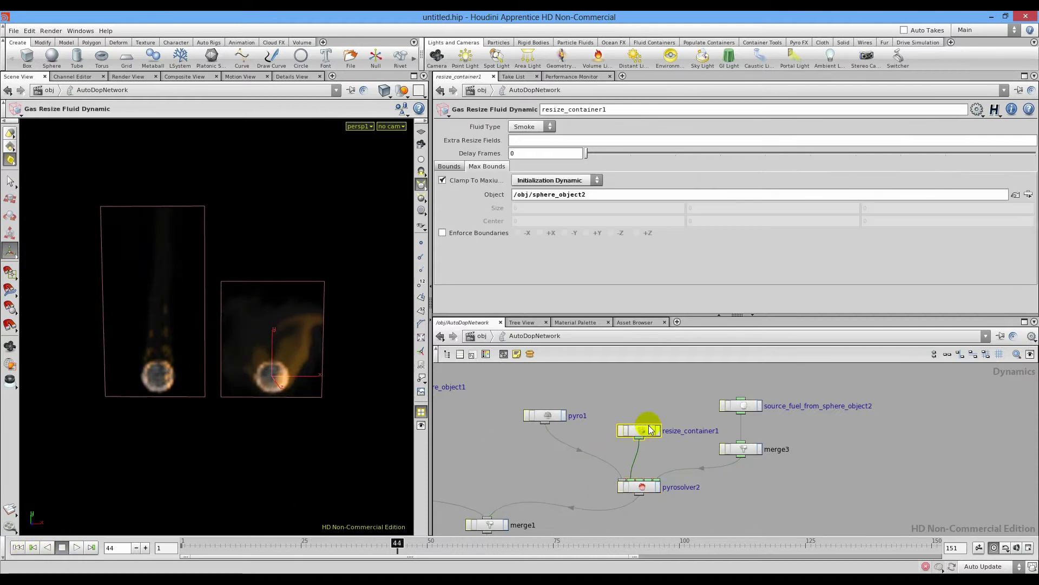
click(443, 181)
click(76, 547)
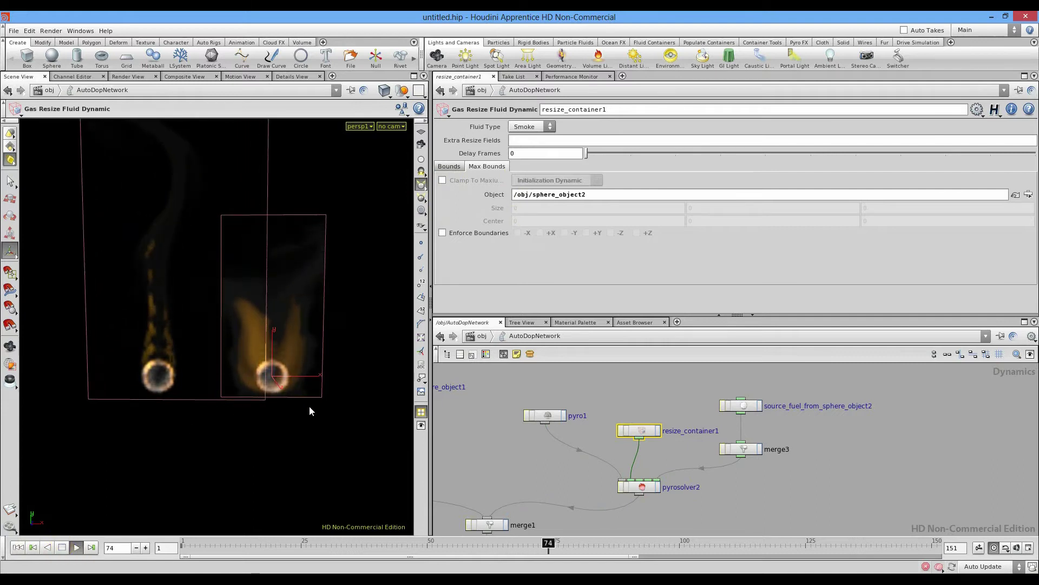
key(Escape)
scroll(163, 395, down, 5)
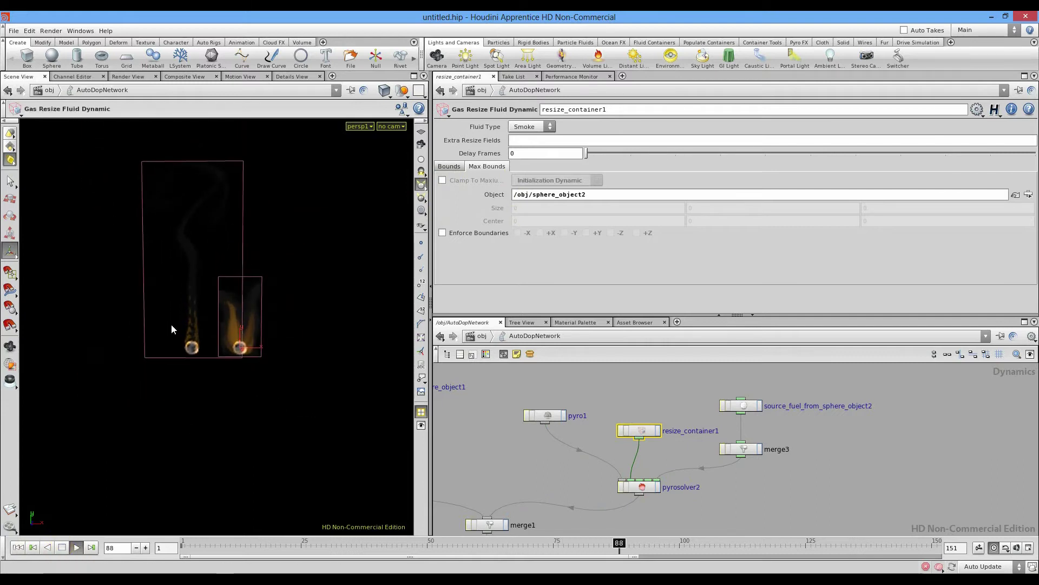
middle_drag(139, 366, 164, 413)
scroll(164, 413, up, 2)
key(Return)
click(77, 547)
click(62, 547)
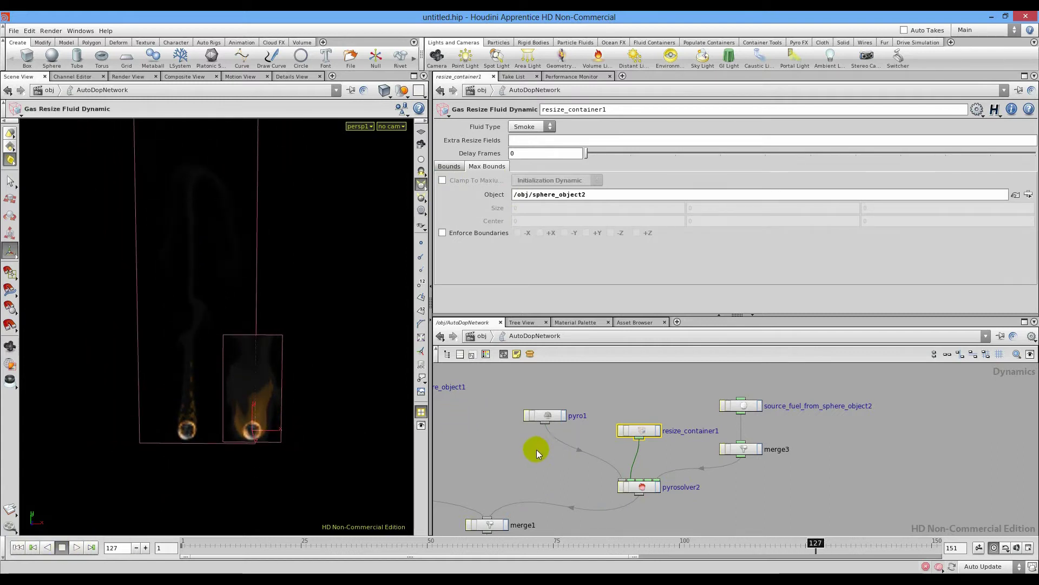
Set pyro1's Multi visualization guides to a Shadow Scale of 1 and a Density Scale of 2.97
click(533, 416)
click(495, 227)
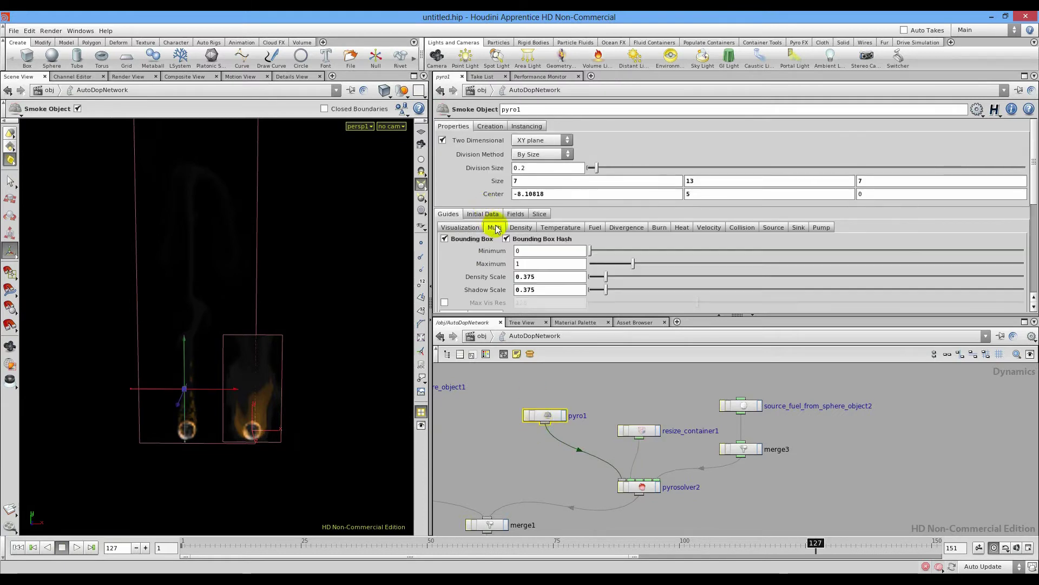
double_click(550, 290)
text(1)
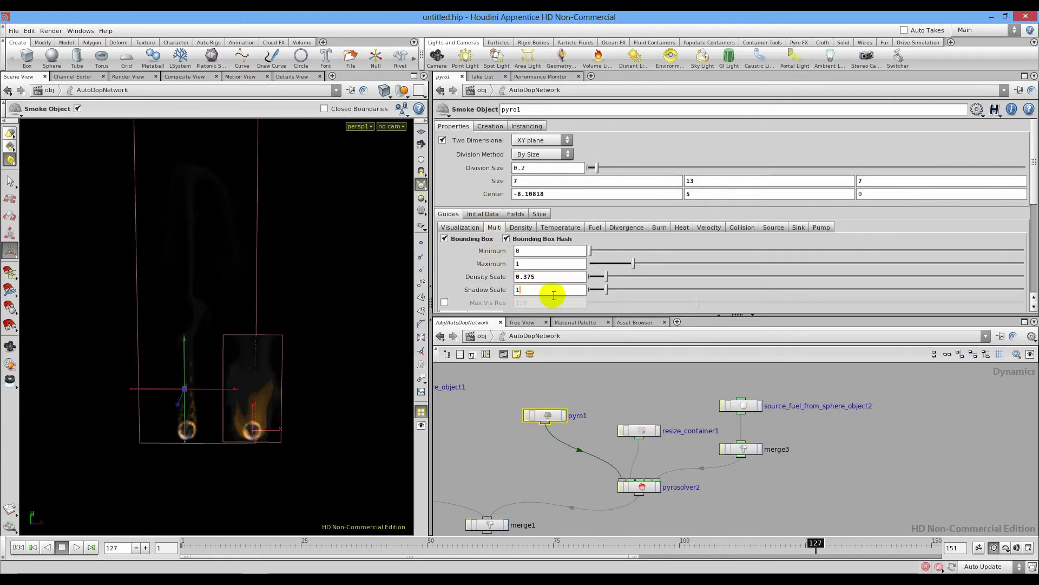
middle_drag(523, 277, 503, 285)
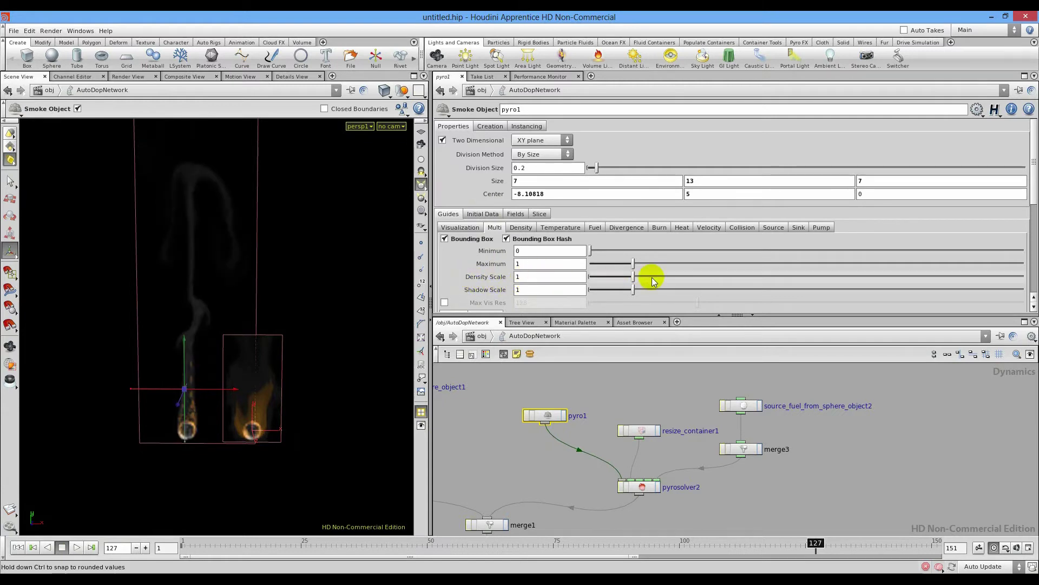
drag(634, 277, 719, 278)
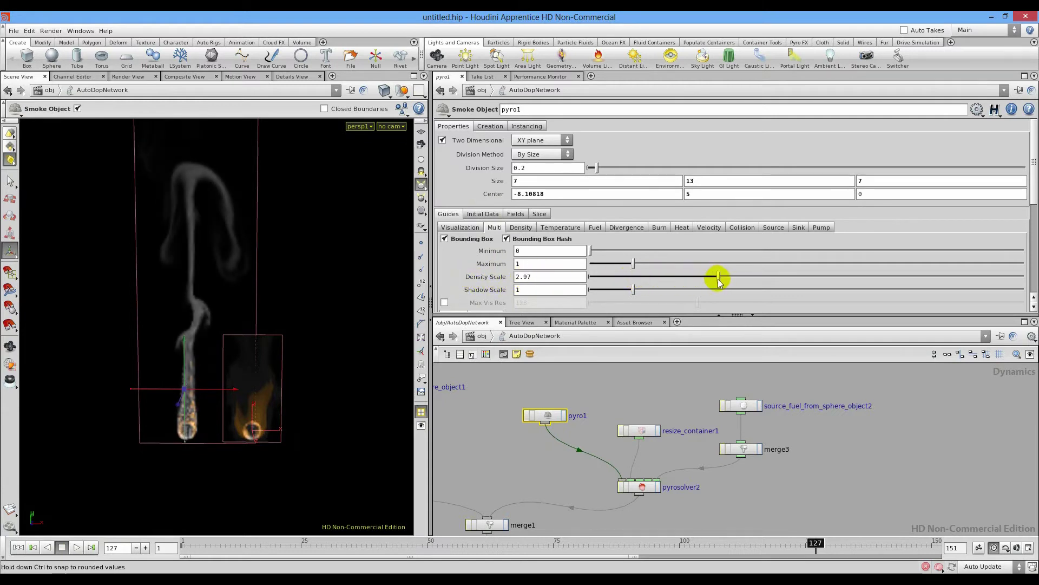
Play the simulation from the first frame to examine the denser smoke display, and rewind it
click(24, 545)
click(76, 548)
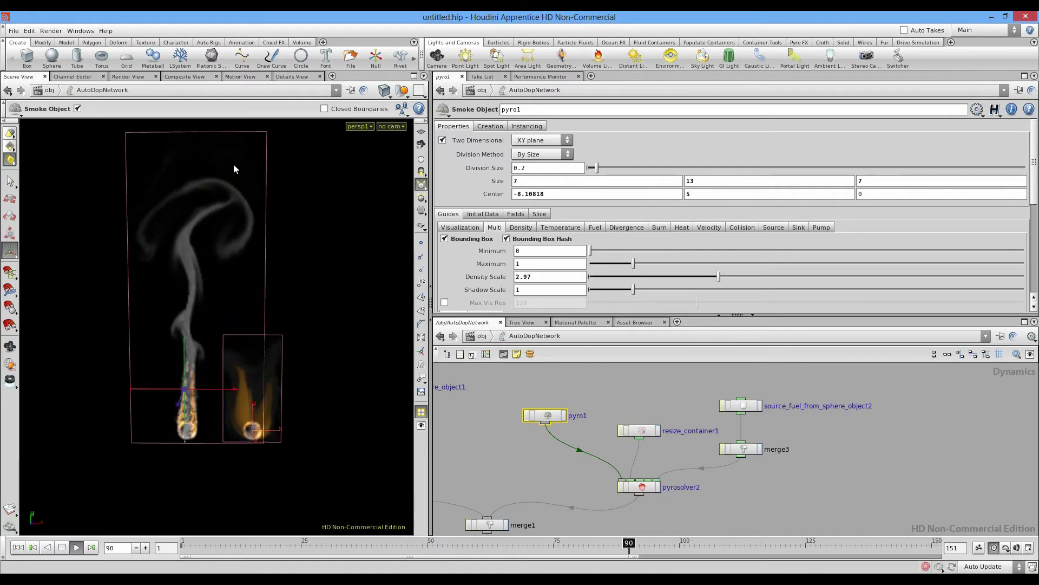
click(62, 547)
click(17, 547)
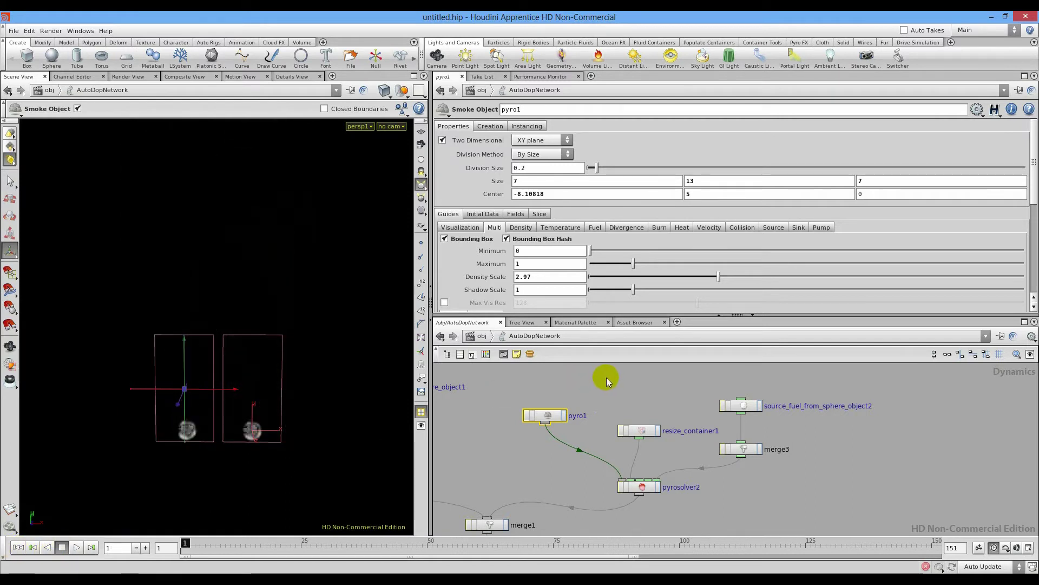
Show resize_container1's Bounds settings and play the simulation with the 0.4 Padding
click(644, 431)
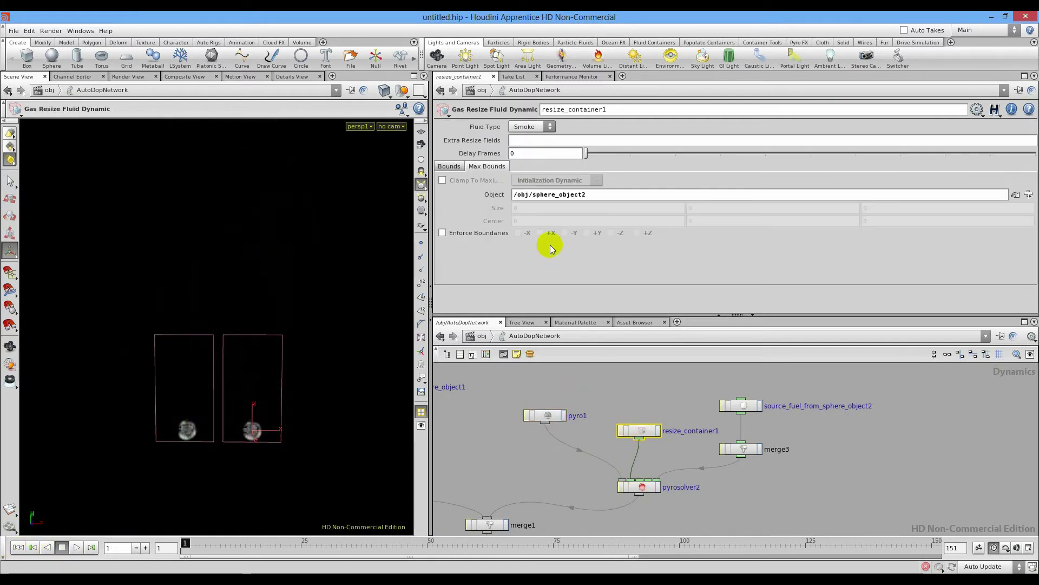
click(449, 166)
double_click(537, 180)
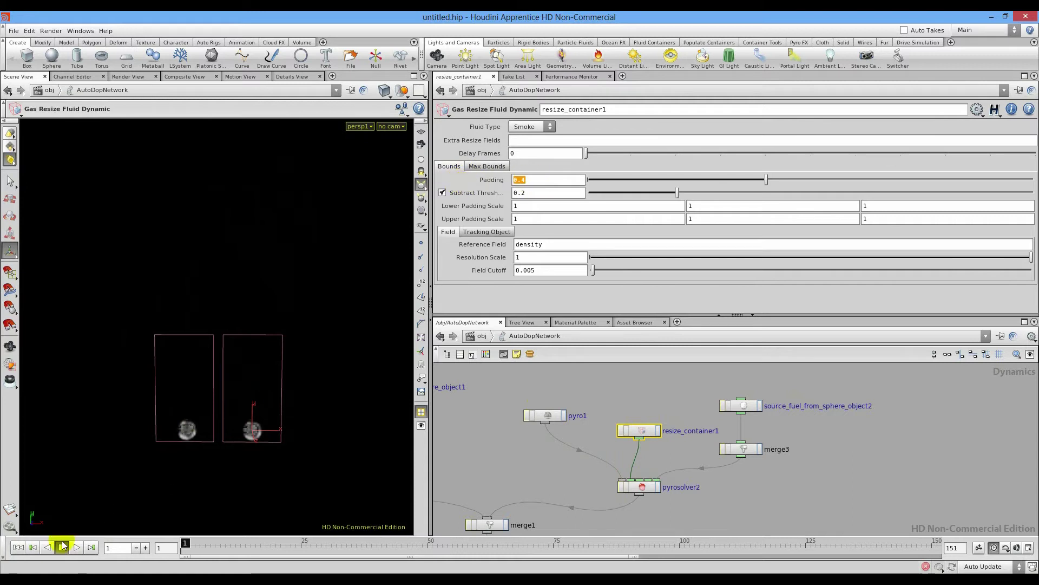
click(81, 548)
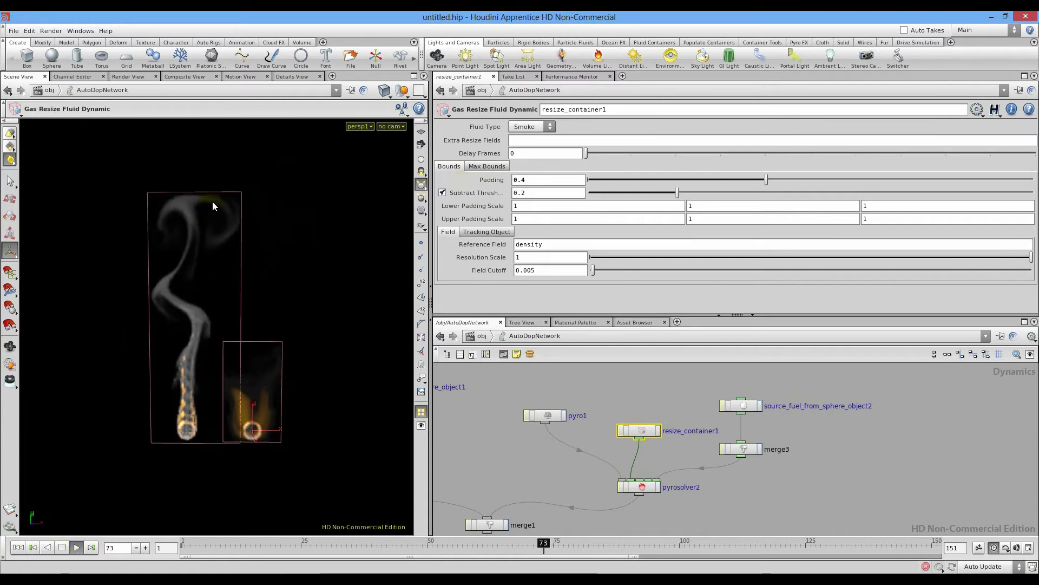
Set resize_container1's Padding to 10, play the simulation with the full container in view, and rewind to the first frame
click(18, 548)
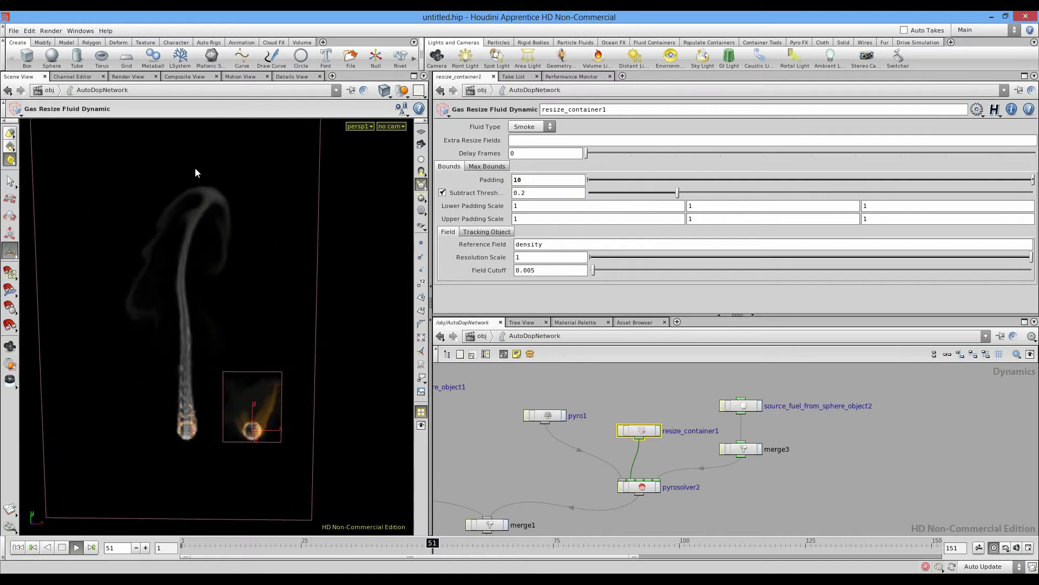
key(Escape)
right_drag(258, 211, 39, 210)
key(Return)
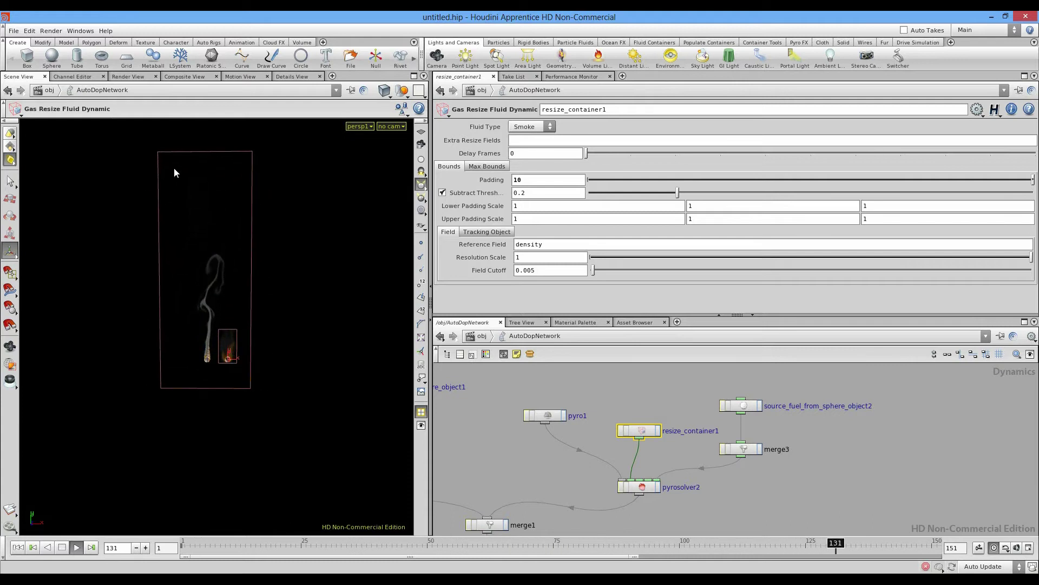
click(62, 547)
click(18, 547)
Set resize_container1's Padding to 2, zoom in on both containers, and change the Padding to 0.4
double_click(543, 181)
text(2)
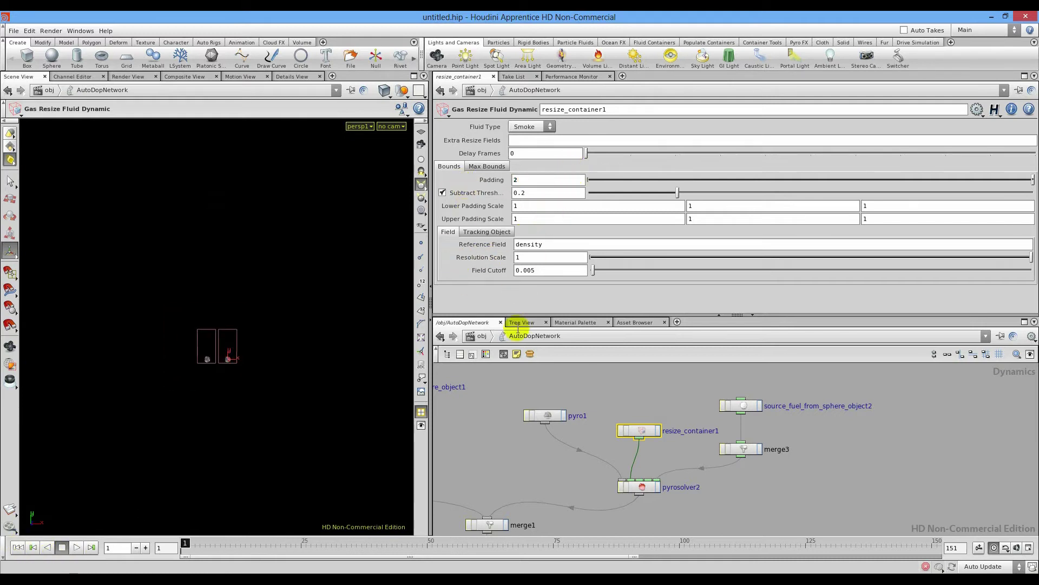
key(Escape)
scroll(281, 399, up, 6)
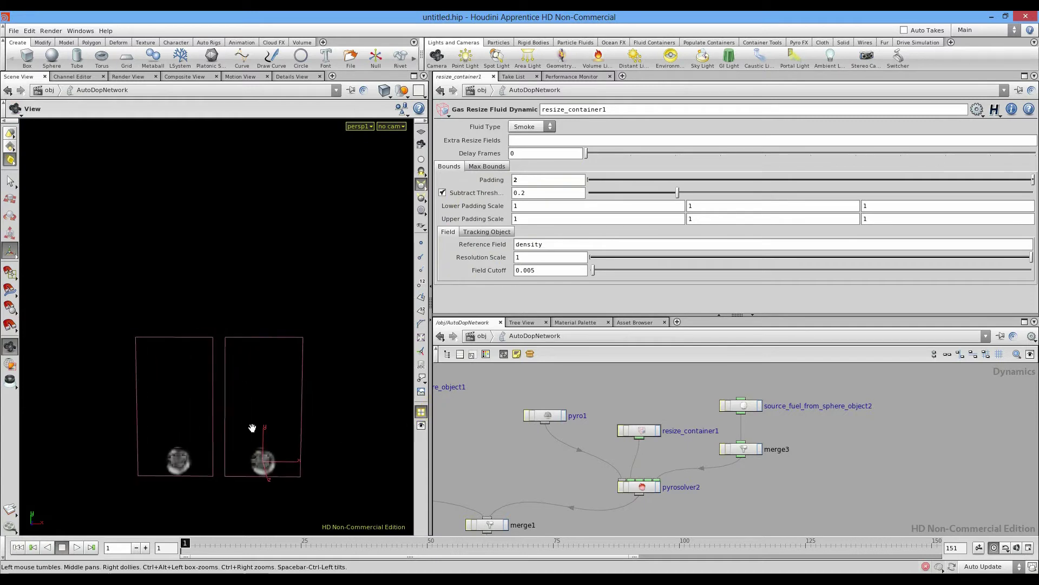
scroll(271, 414, up, 4)
click(581, 435)
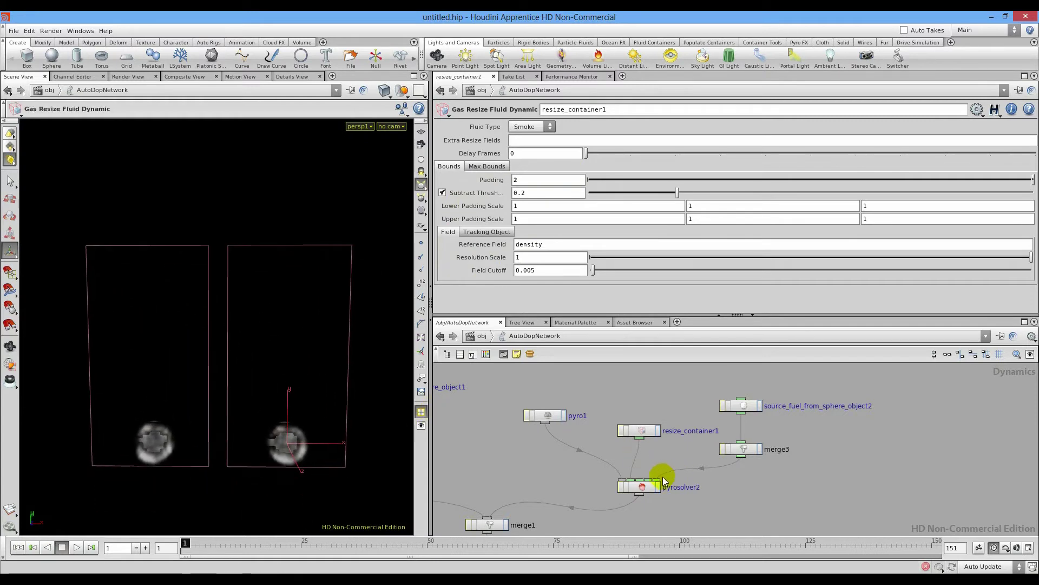
click(518, 181)
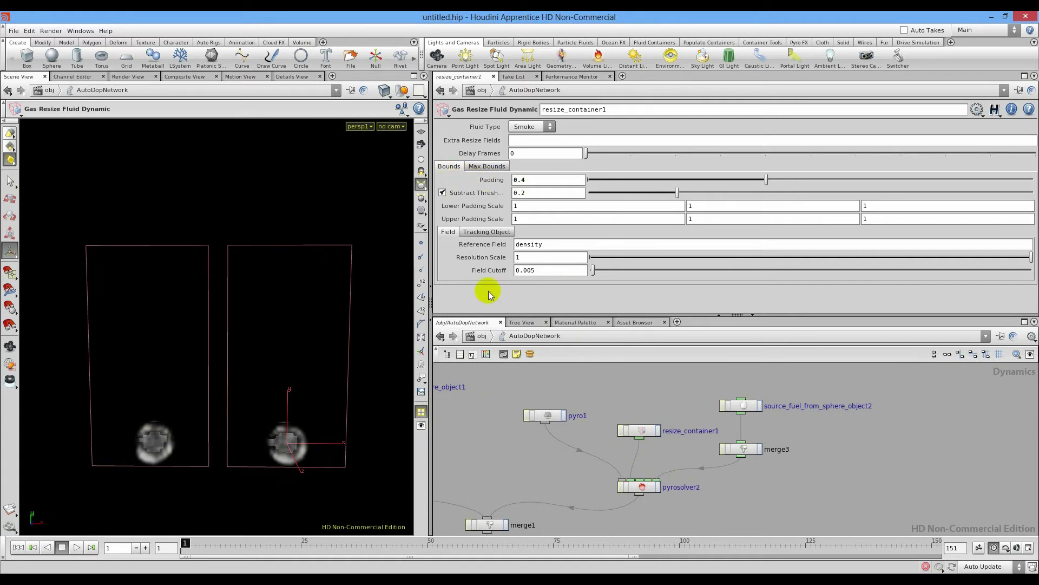
Revert pyrosolver2's Buoyancy Lift to its default and set it to 4.5
click(640, 494)
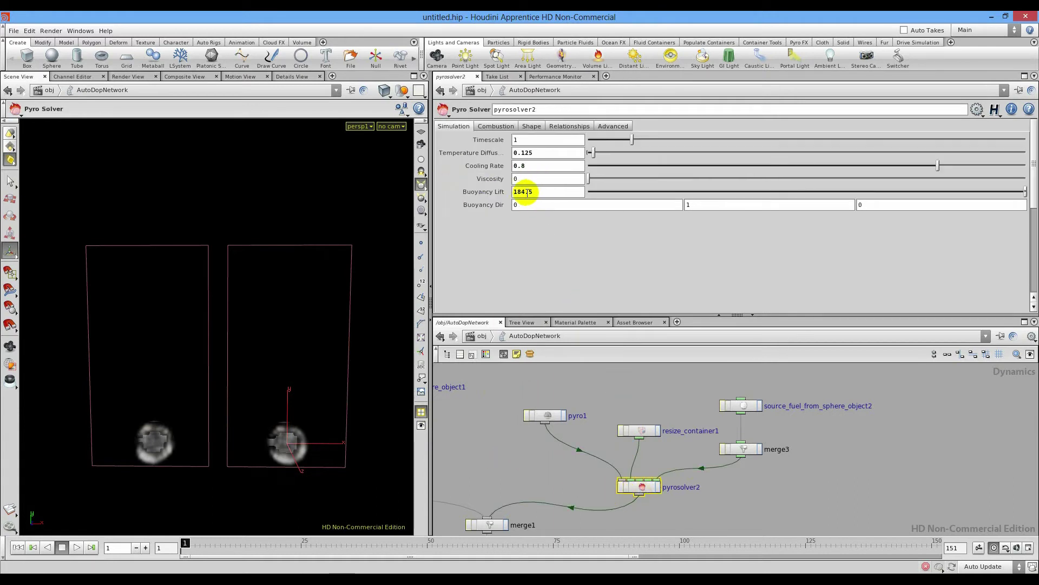
right_click(490, 192)
click(508, 328)
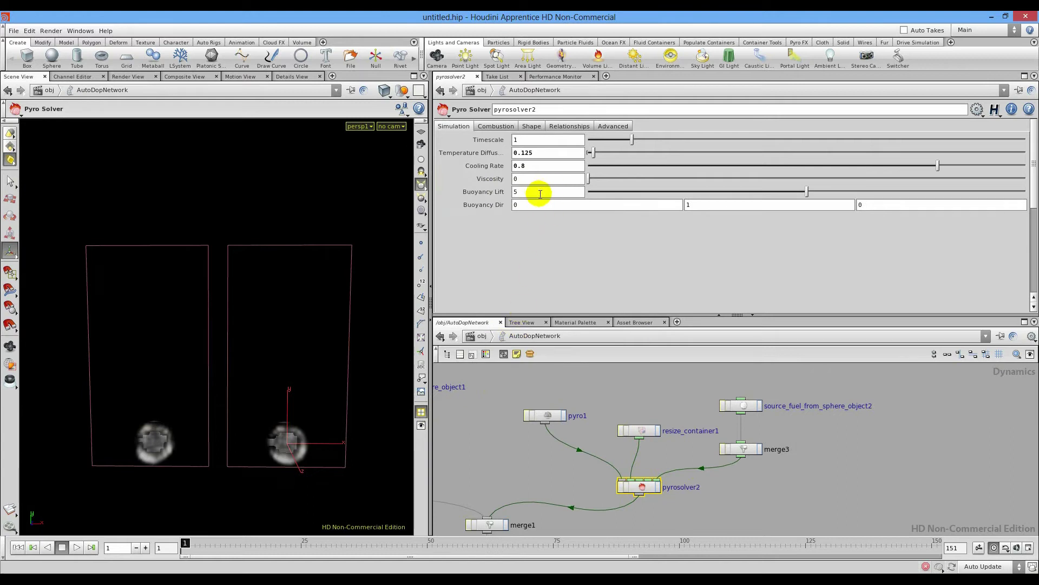
text(4.5)
key(Return)
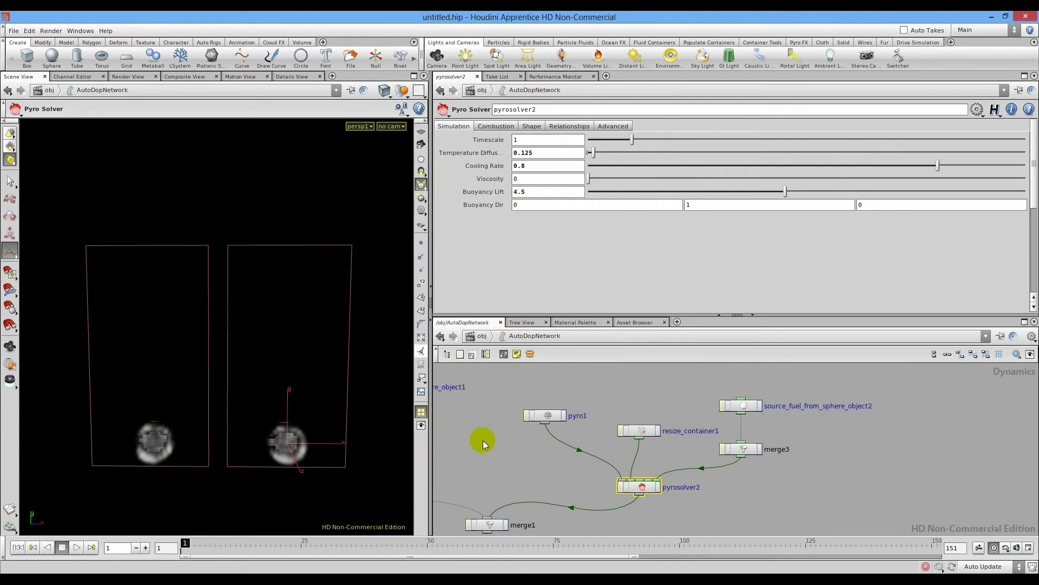
Review resize_container1's Max Bounds and source_fuel_from_sphere_object2's Initialize presets, keeping Source Fuel selected
click(643, 431)
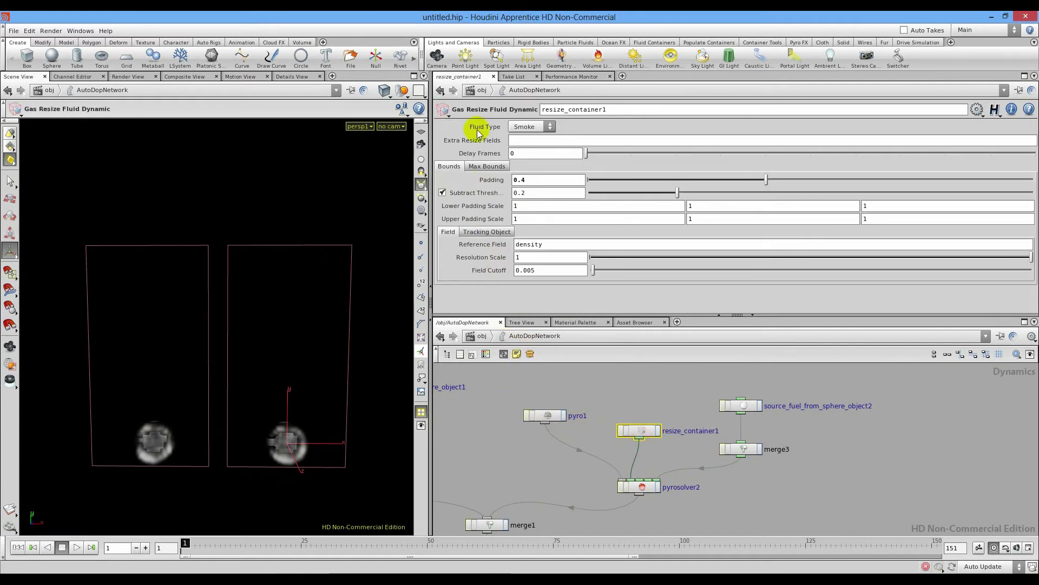
click(480, 169)
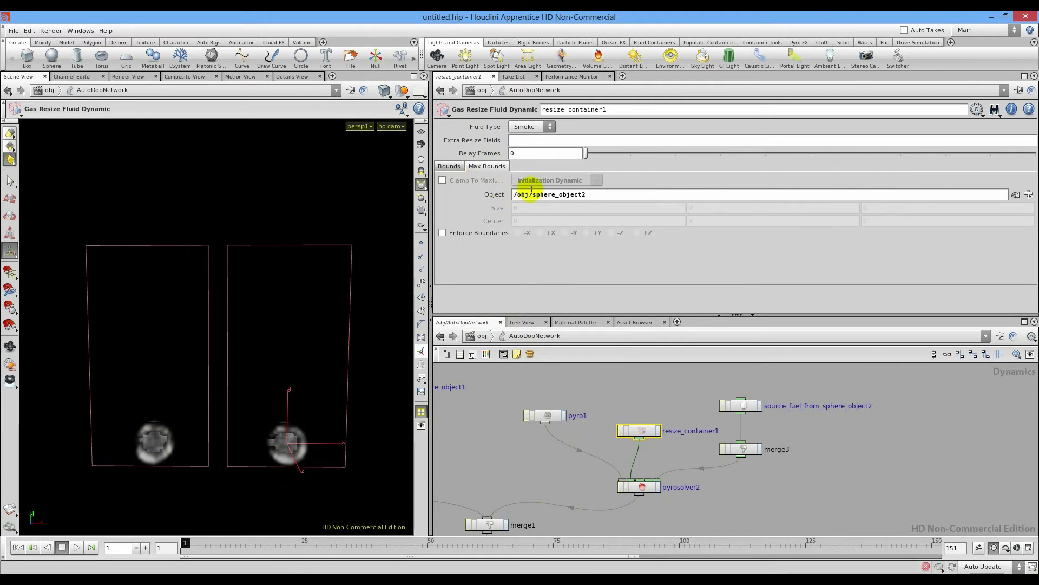
click(751, 407)
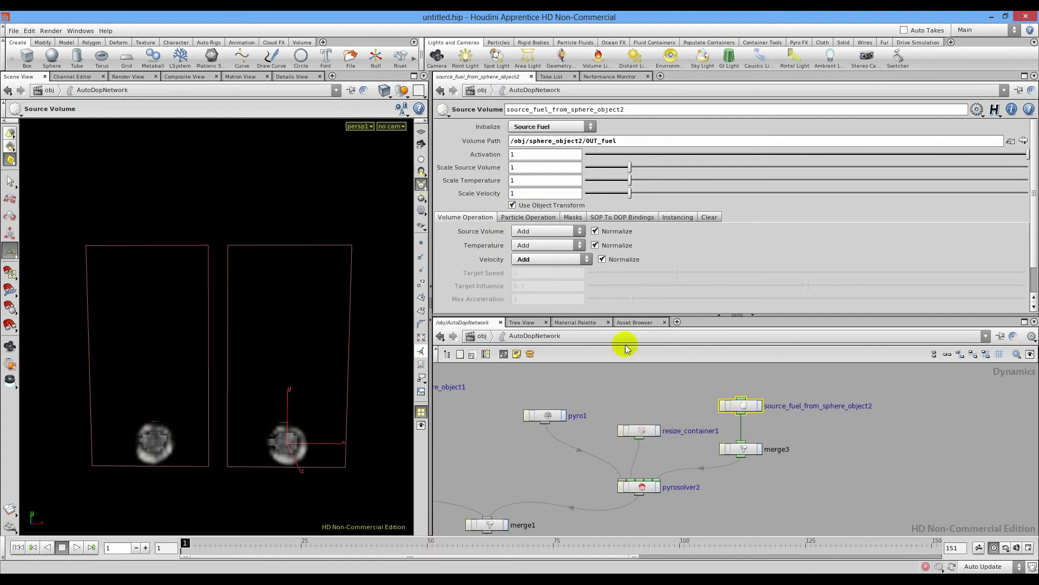
click(544, 128)
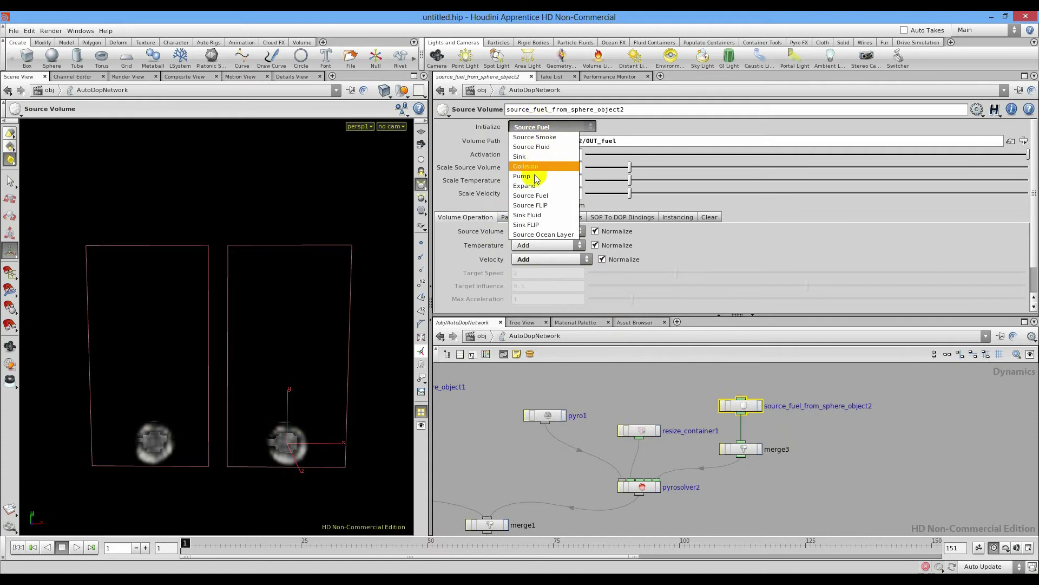
click(542, 195)
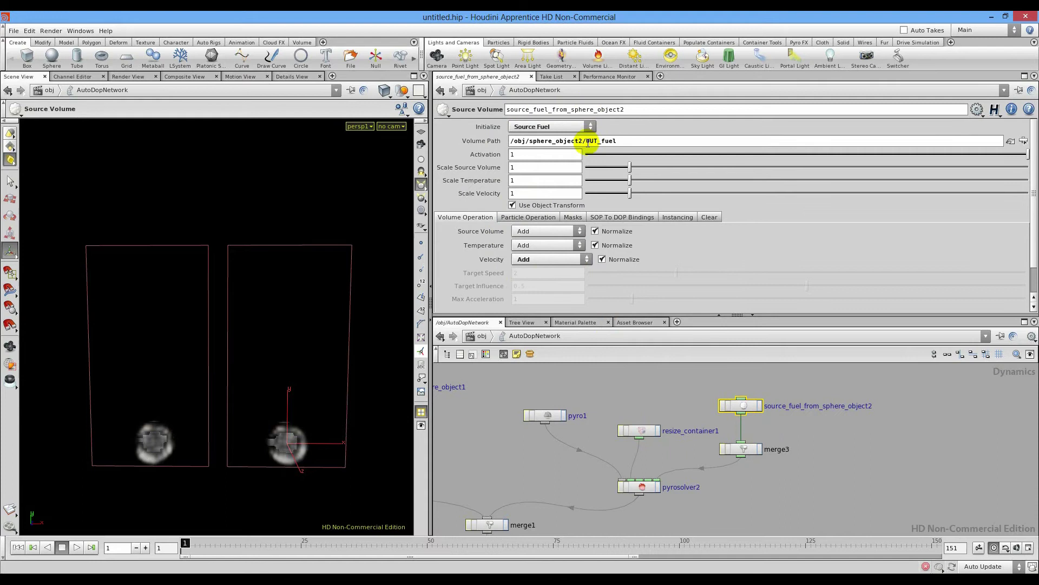
Set source_fuel_from_sphere_object2's Activation to 0, play the simulation, raise Activation to 1 during playback, and rewind to frame 1
drag(530, 142, 581, 141)
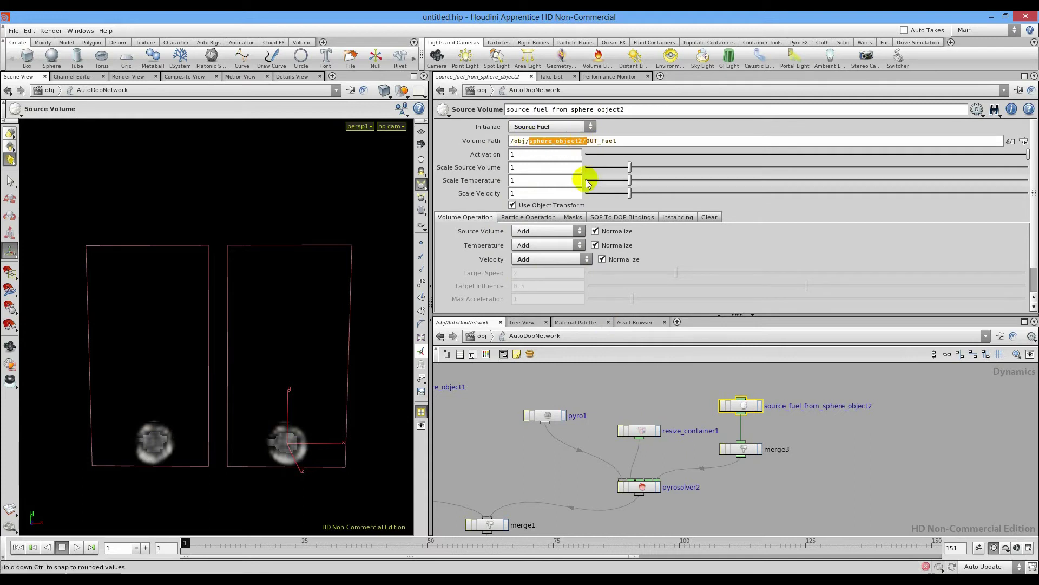
triple_click(646, 140)
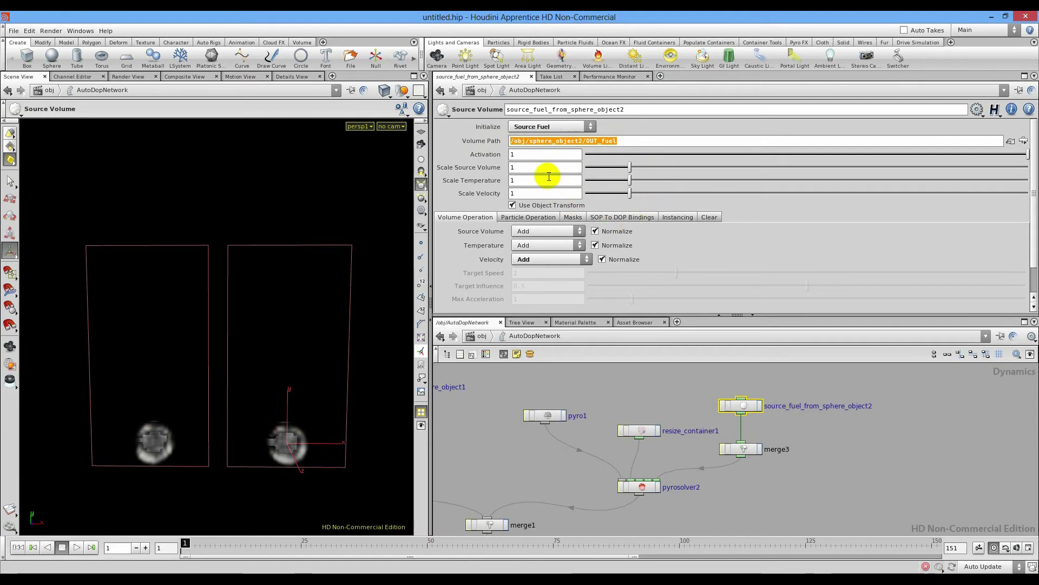
click(587, 155)
click(76, 548)
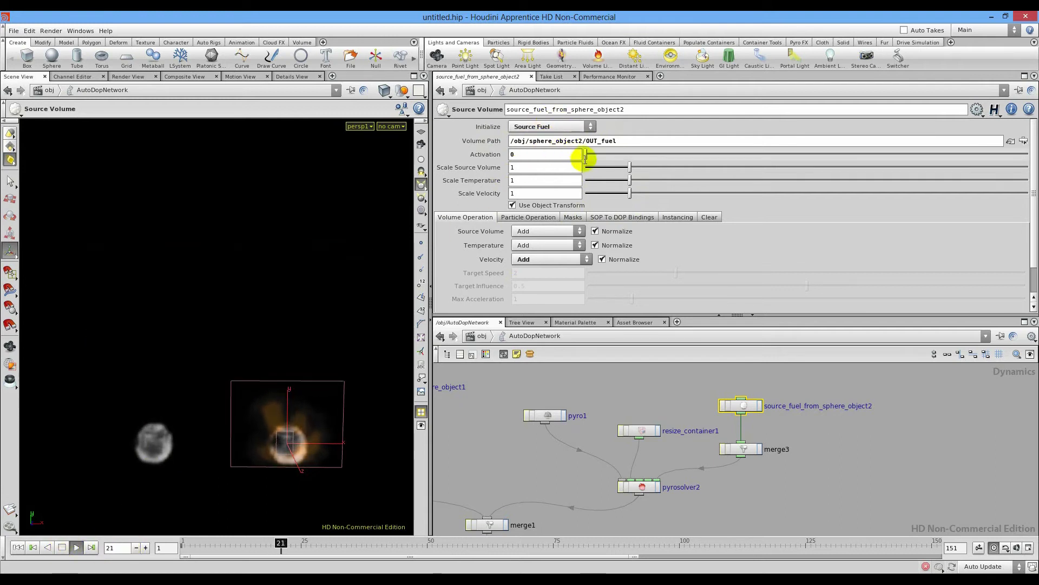
drag(587, 155, 690, 155)
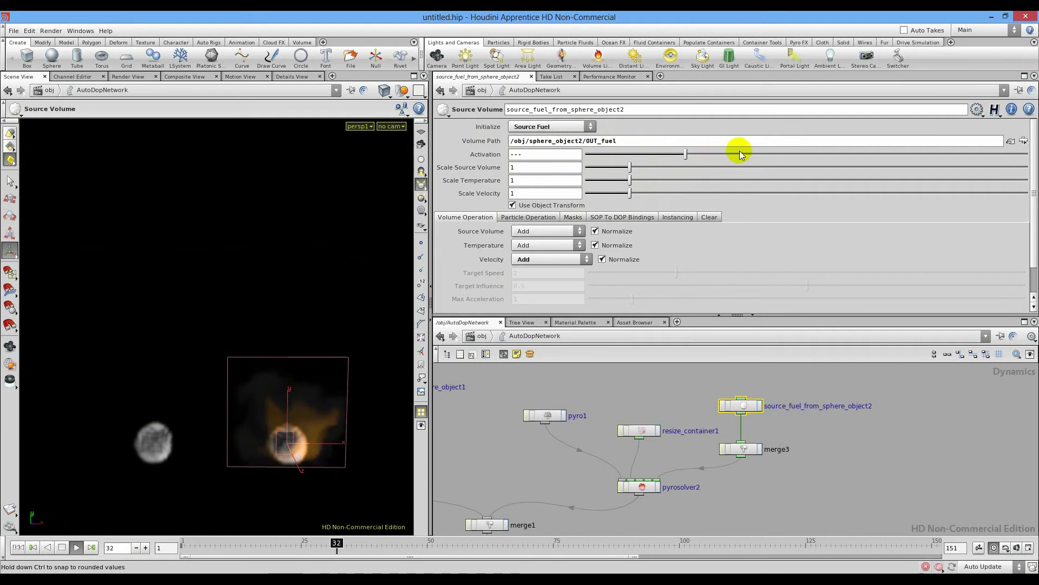
drag(830, 149, 1032, 160)
click(77, 547)
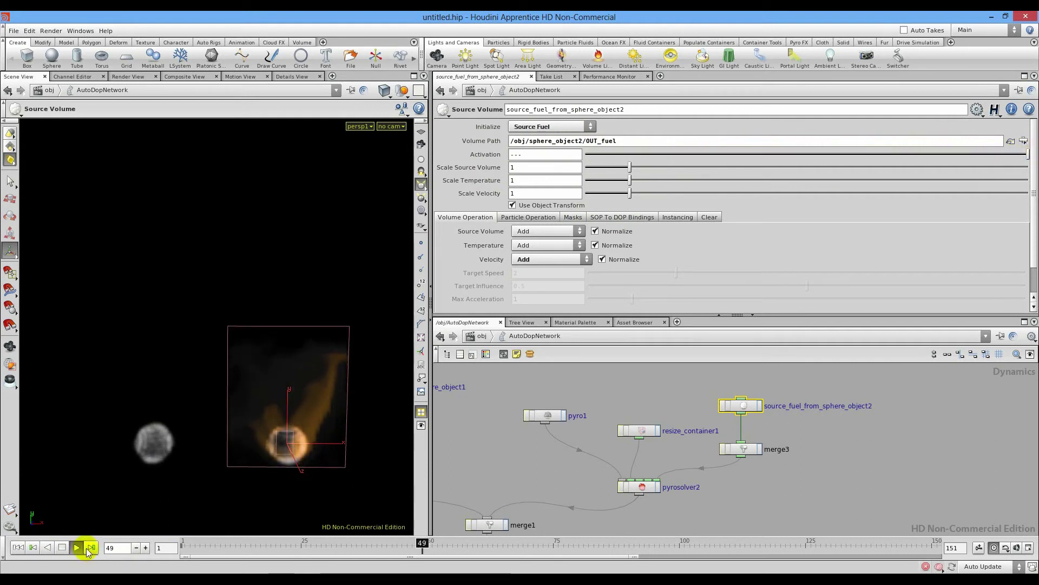
click(18, 547)
click(470, 213)
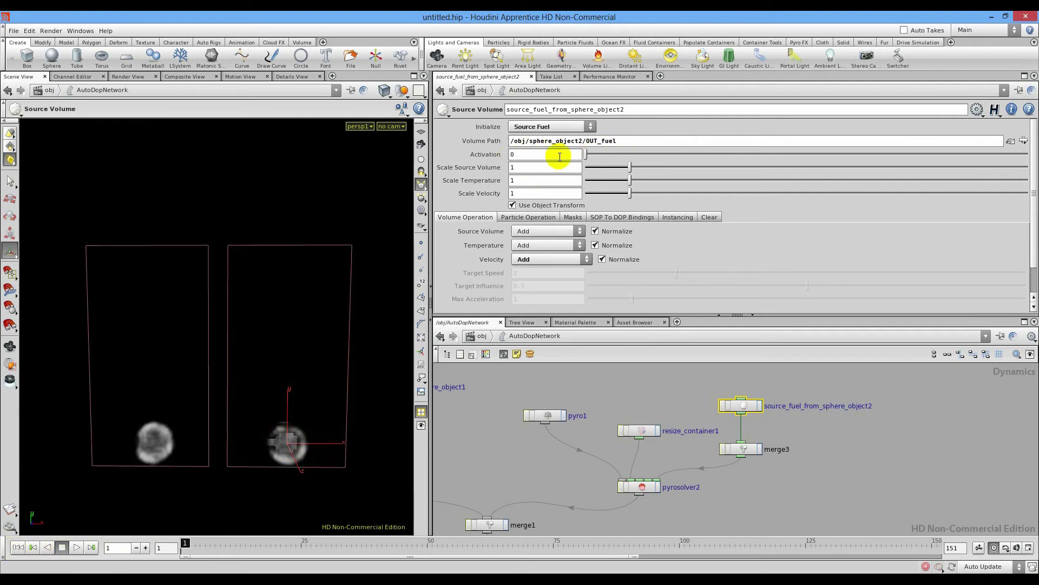
Keyframe Activation at 0 on frame 1 and at 1 on frame 12
right_click(526, 155)
mouse_move(562, 170)
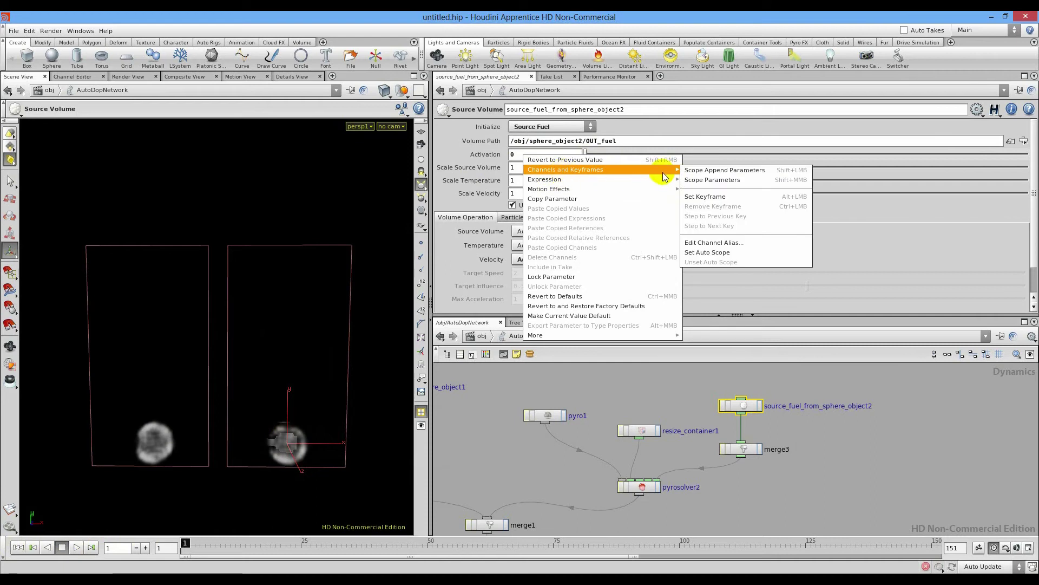
click(704, 193)
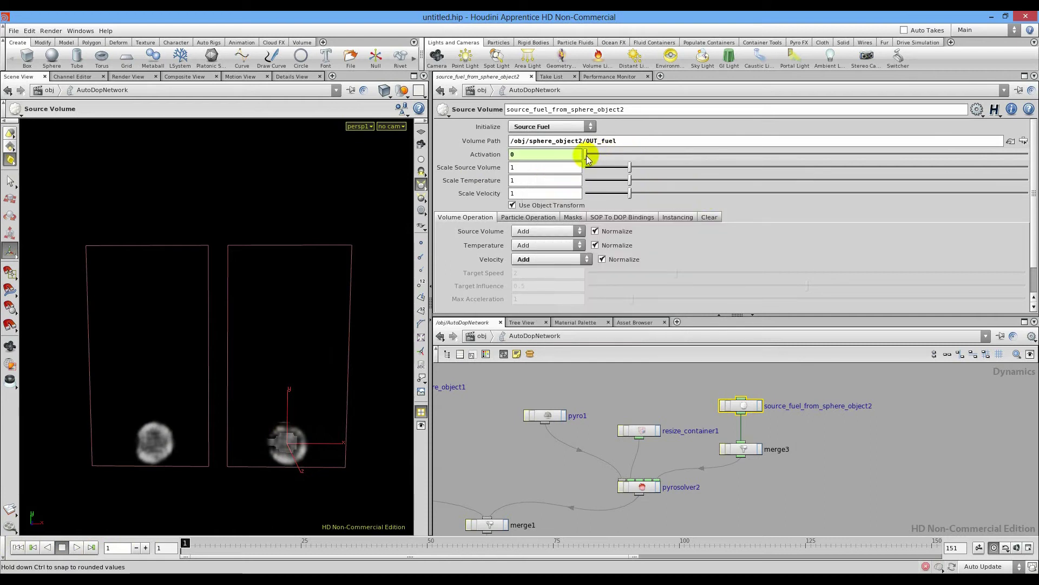
drag(196, 543, 235, 543)
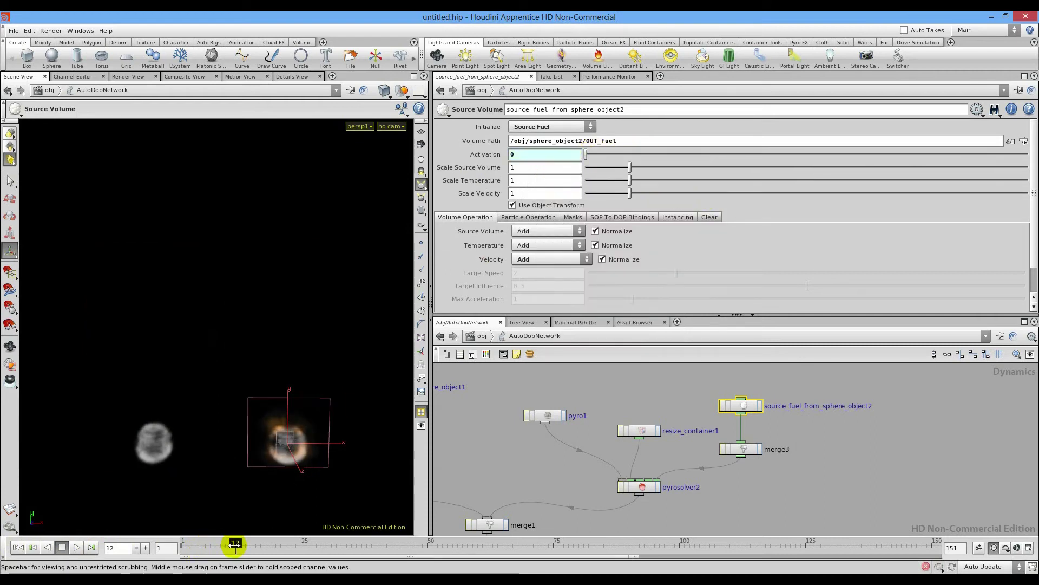
drag(587, 158, 1028, 157)
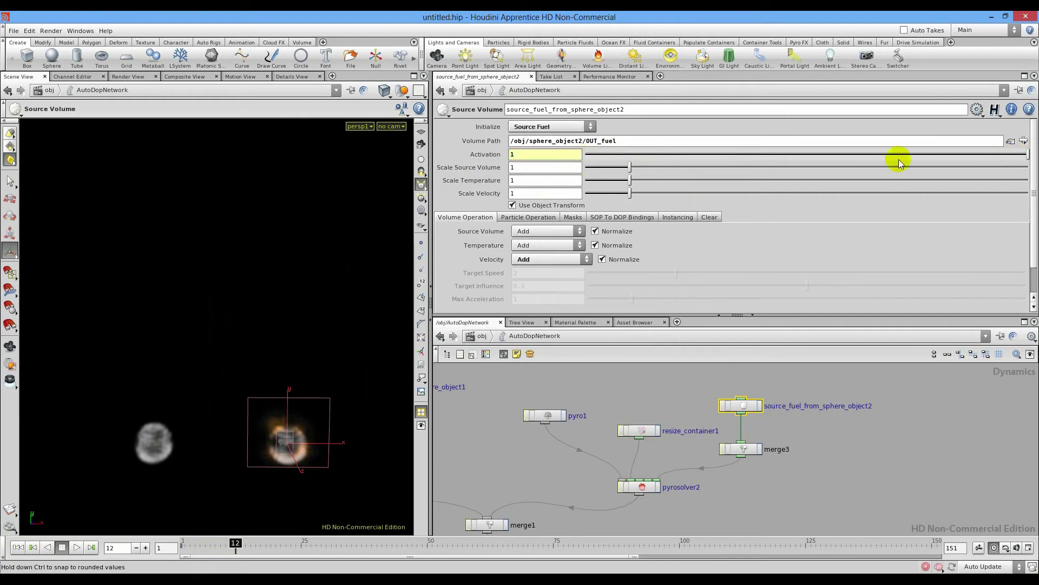
right_click(541, 155)
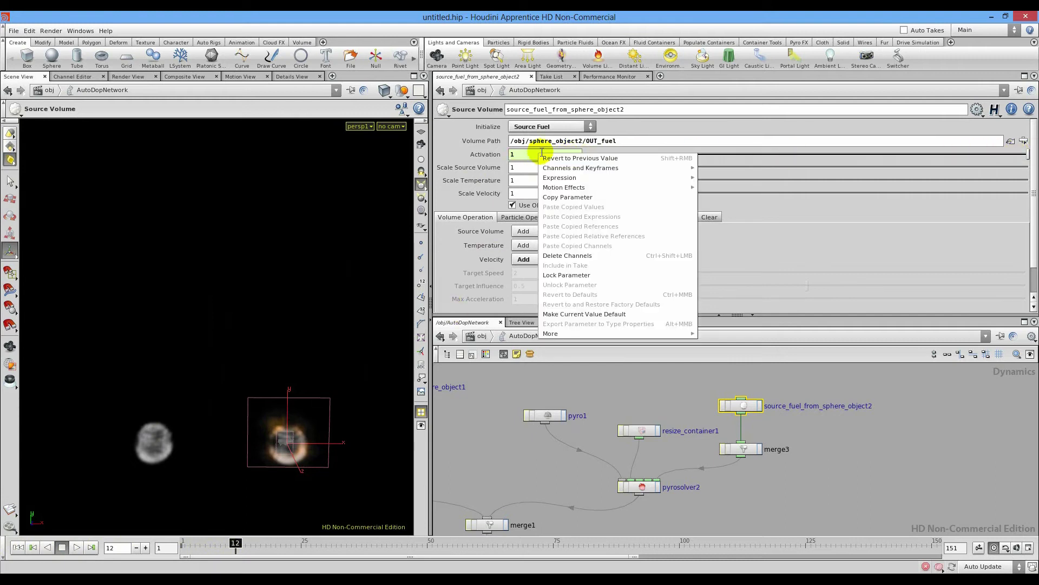
mouse_move(600, 168)
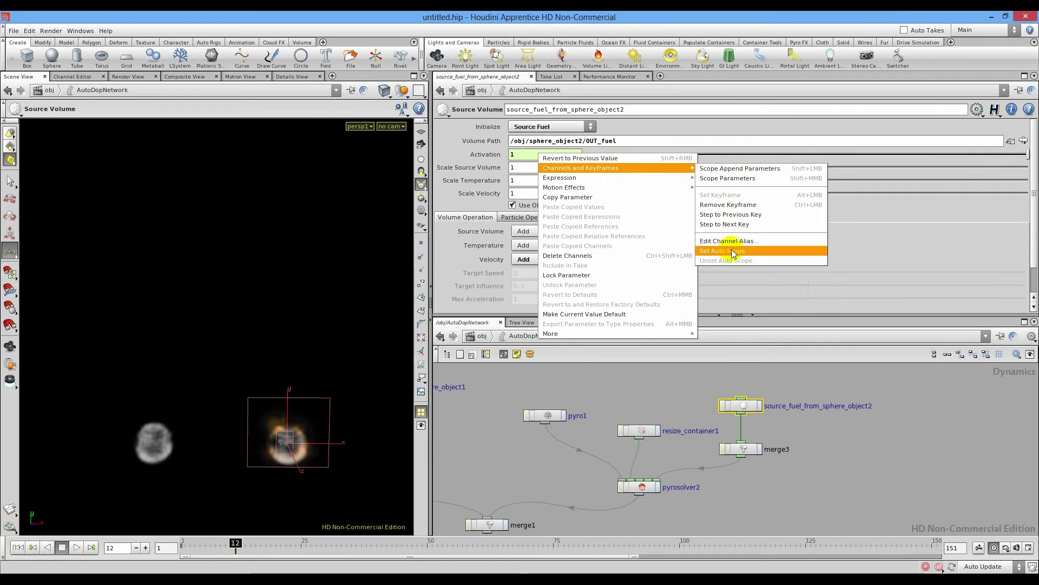
mouse_move(595, 189)
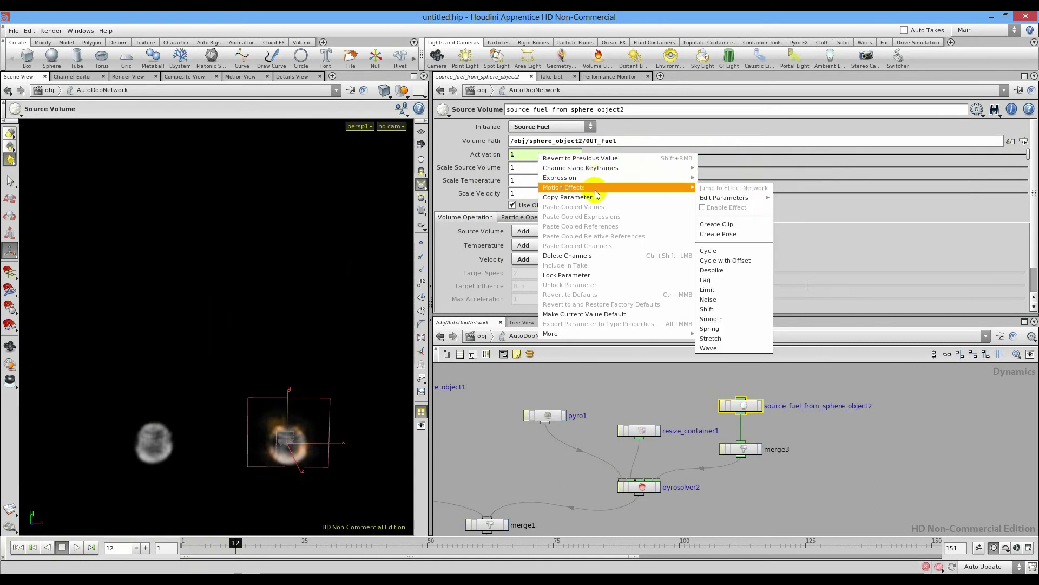
click(862, 210)
Play the simulation from the first frame with the animated Activation, check frame 12, and rewind to frame 1
drag(238, 543, 159, 546)
click(74, 548)
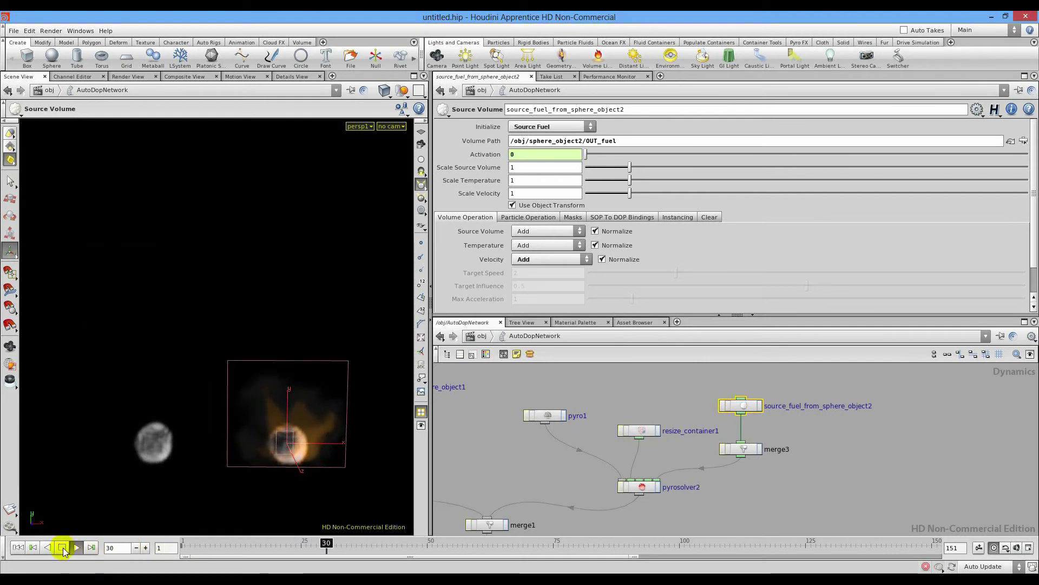
click(62, 548)
click(18, 547)
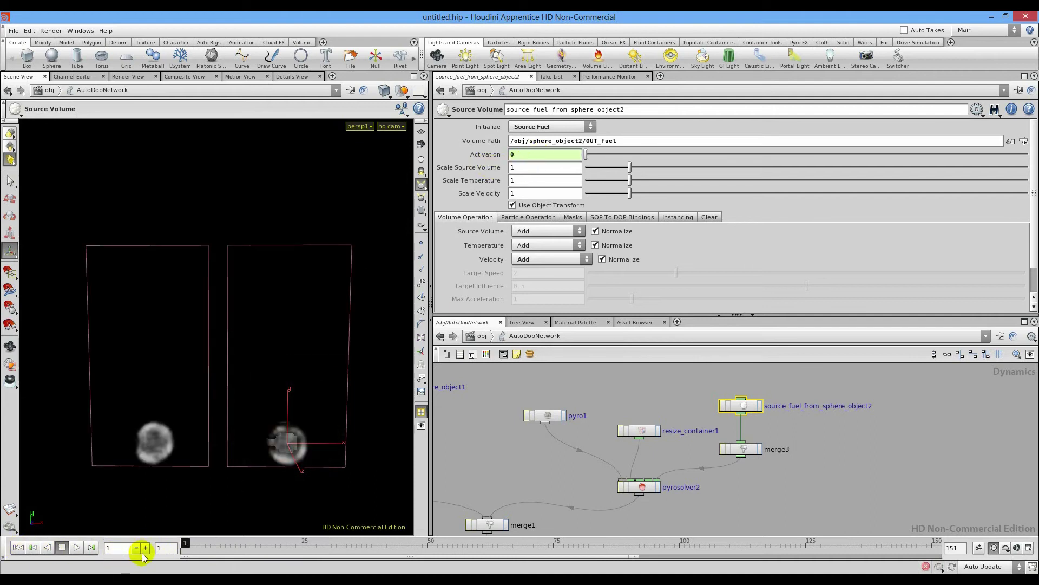
drag(196, 547, 231, 548)
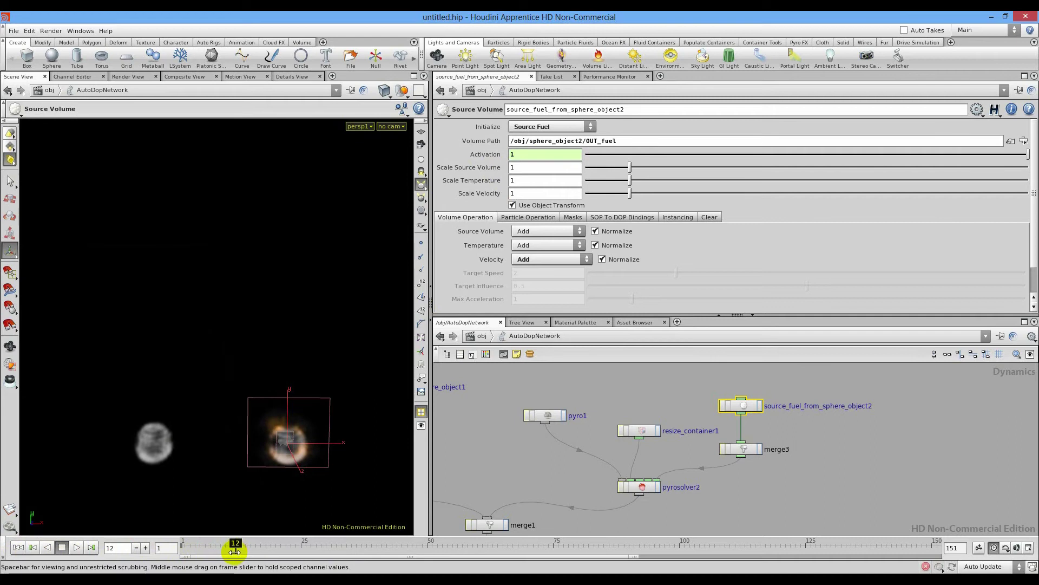
click(18, 548)
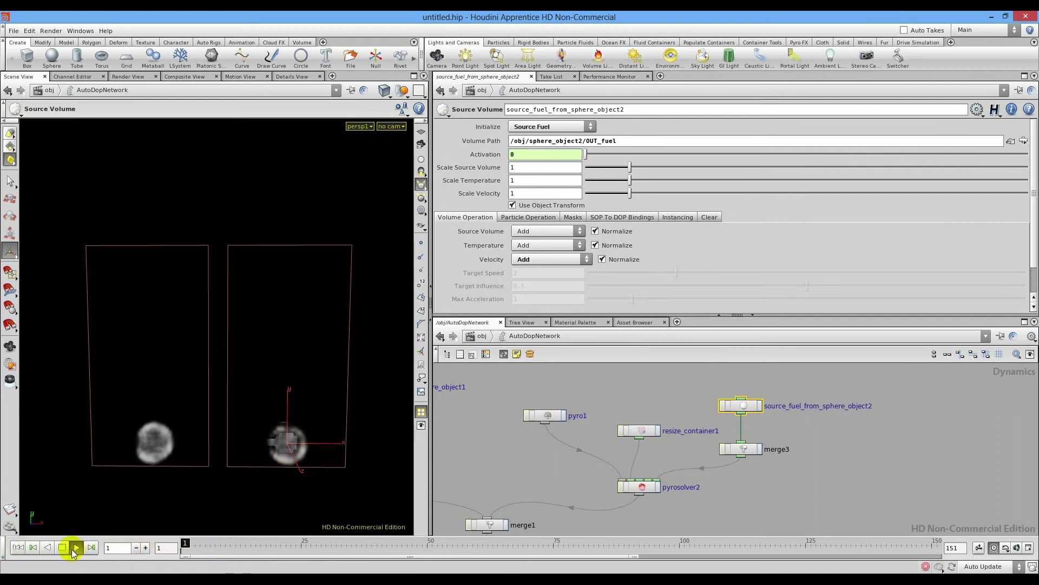
click(62, 548)
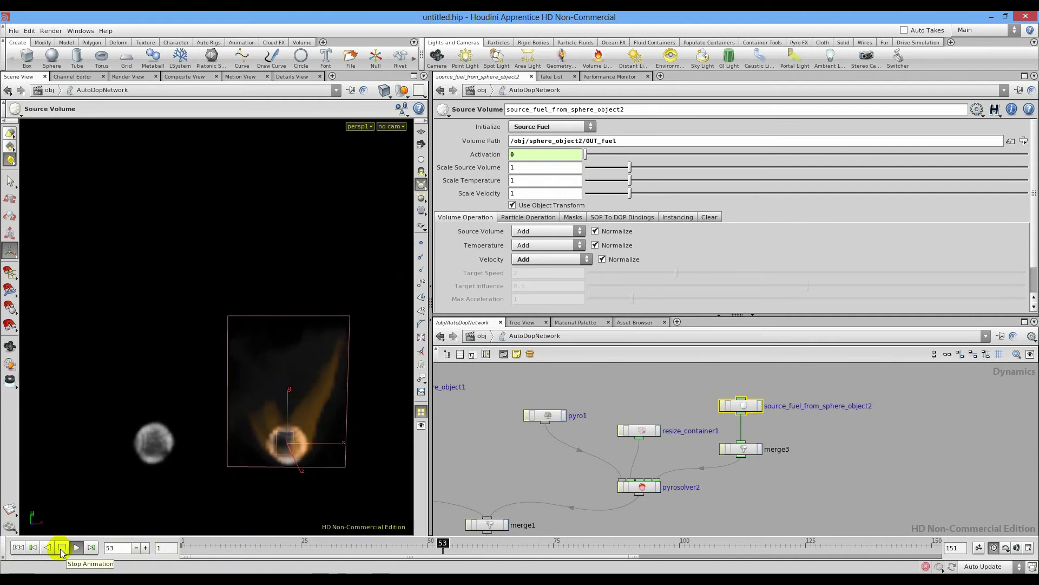
click(62, 548)
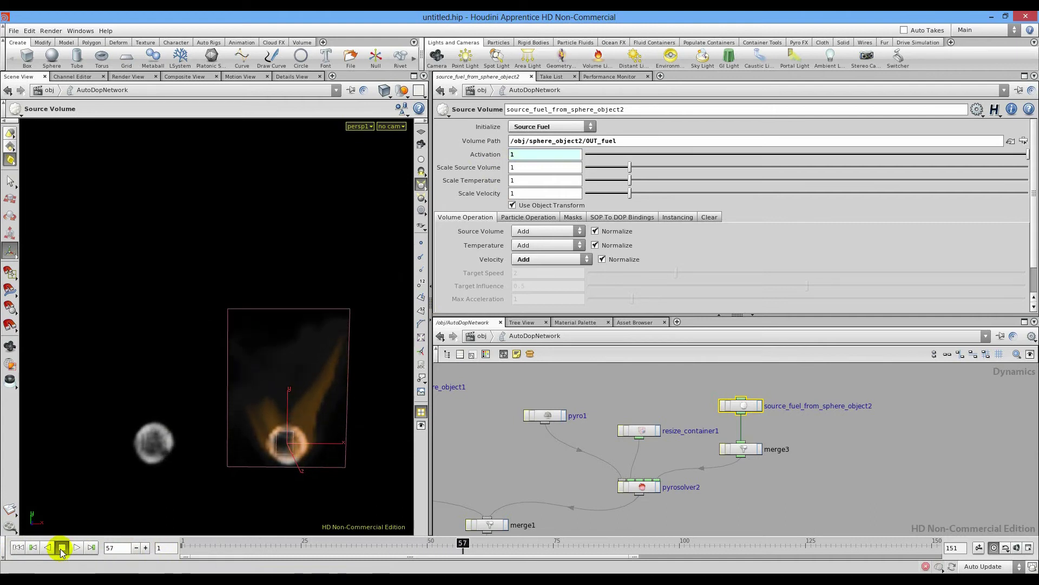
click(16, 547)
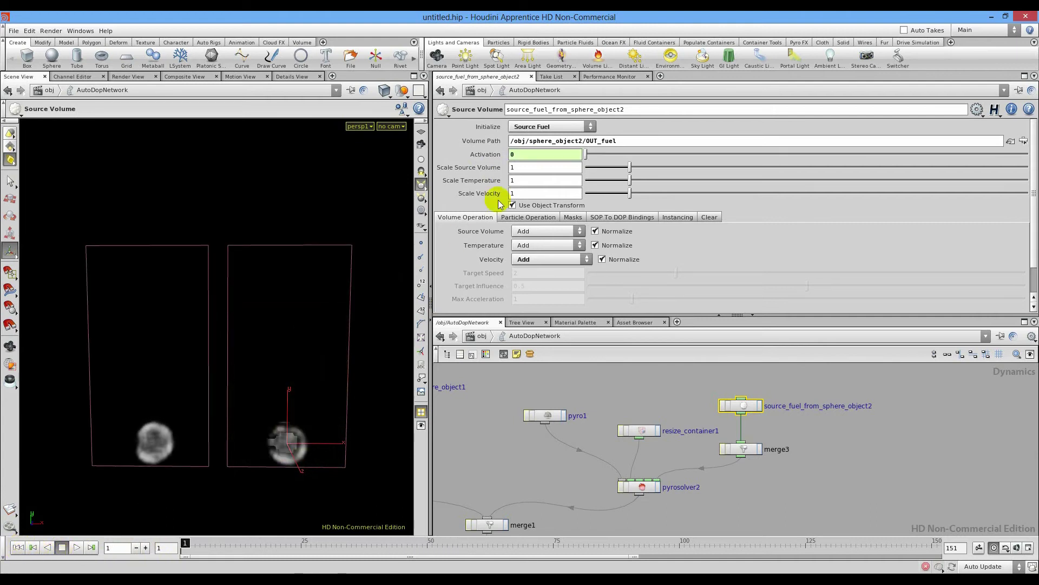
Delete Activation's animation channels and set Activation to 1
right_click(493, 157)
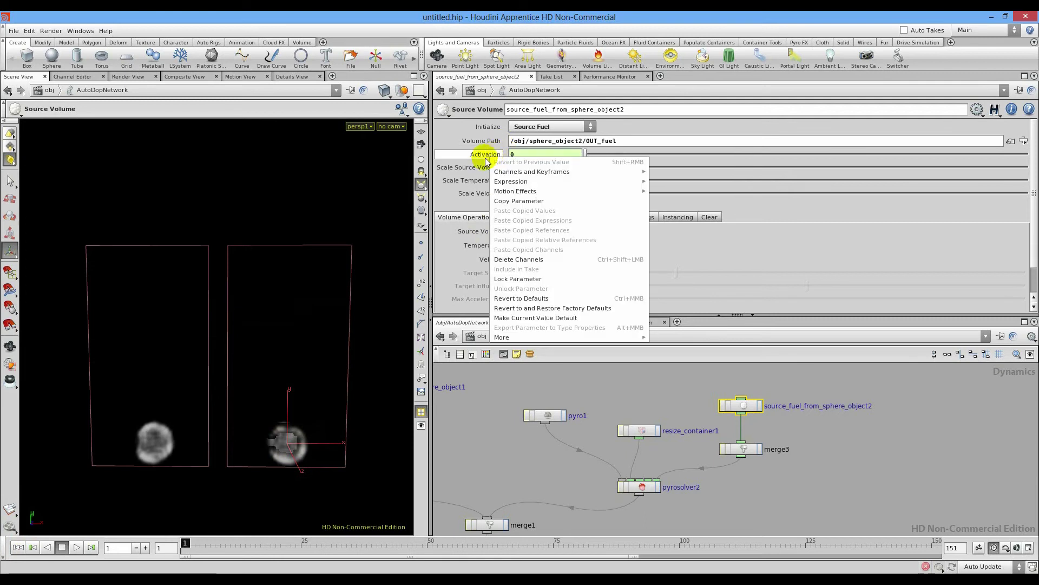
click(536, 263)
drag(585, 154, 1004, 153)
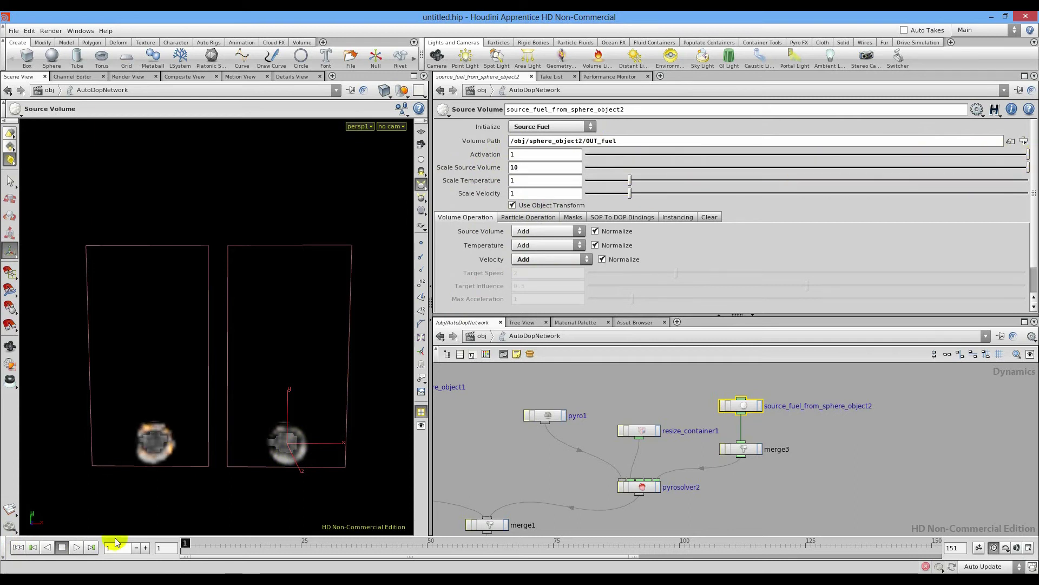
Test the simulation with Scale Source Volume at 10, rewind to frame 1, and set Scale Source Volume to 1
click(77, 548)
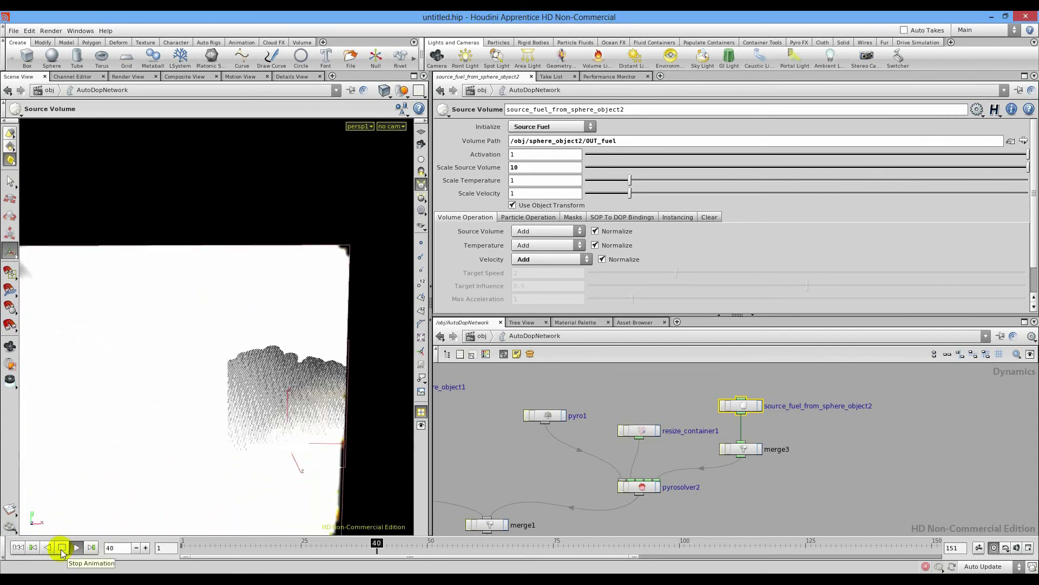
click(62, 548)
click(33, 546)
drag(607, 167, 578, 171)
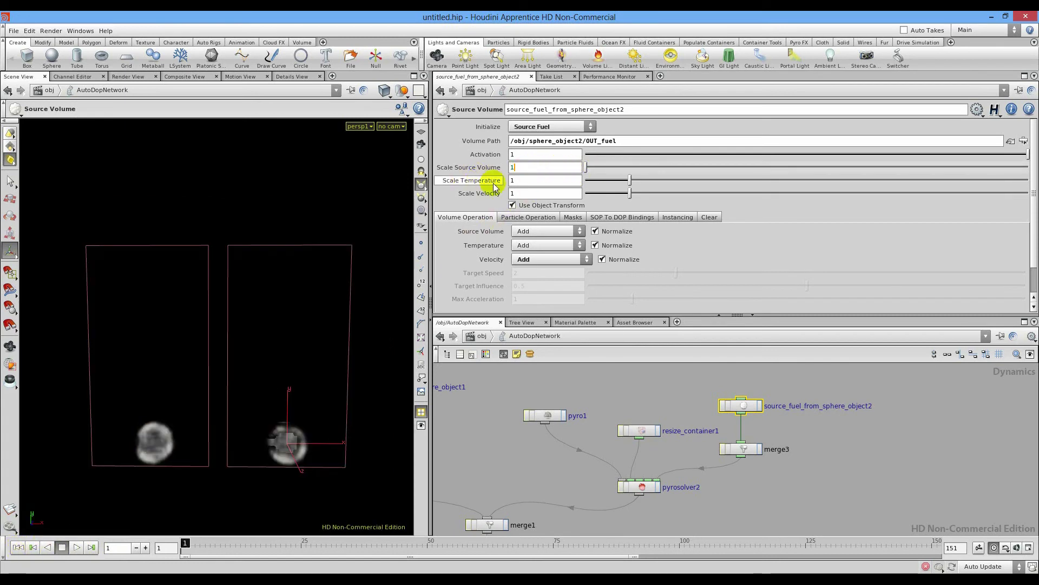
Keyframe Scale Source Volume at 1 on frame 1, shorten the visible timeline to frames 1–13, and move to frame 5
right_click(518, 167)
mouse_move(529, 196)
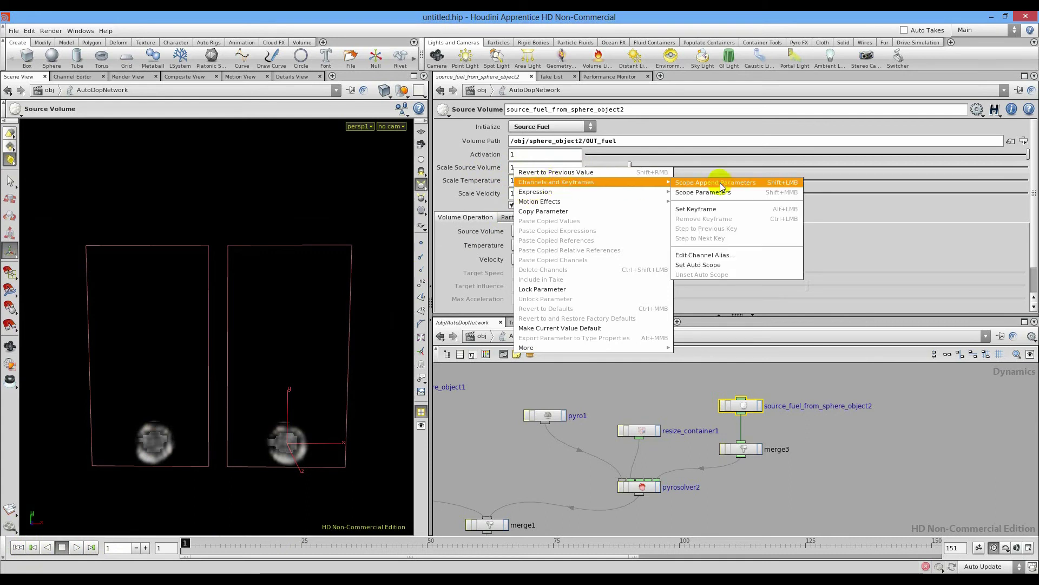
click(720, 184)
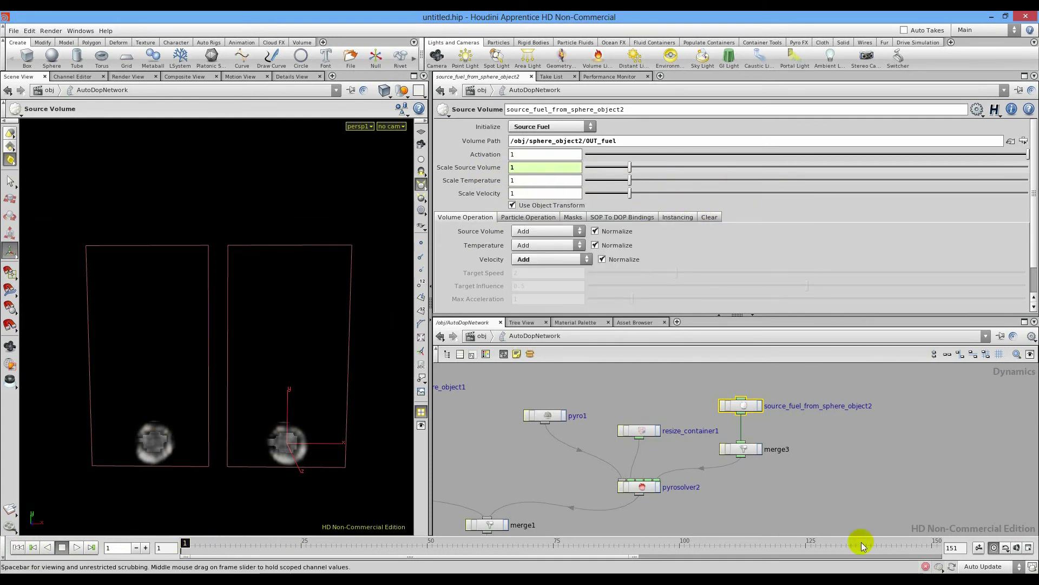
drag(634, 555, 414, 543)
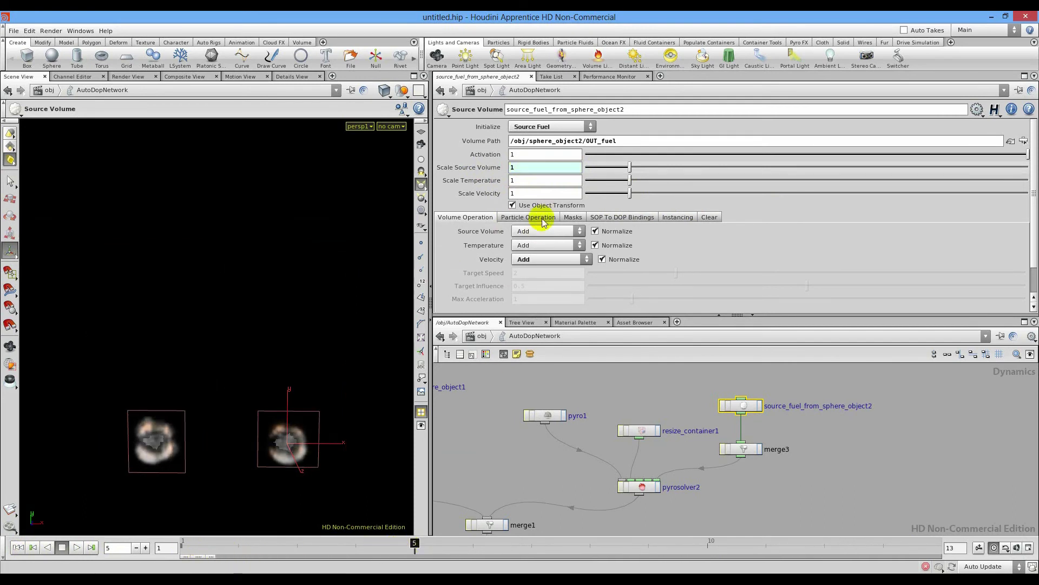
Set Scale Source Volume to 20 on frame 5 and commit it as a keyframe
drag(630, 167, 1025, 167)
drag(771, 160, 557, 170)
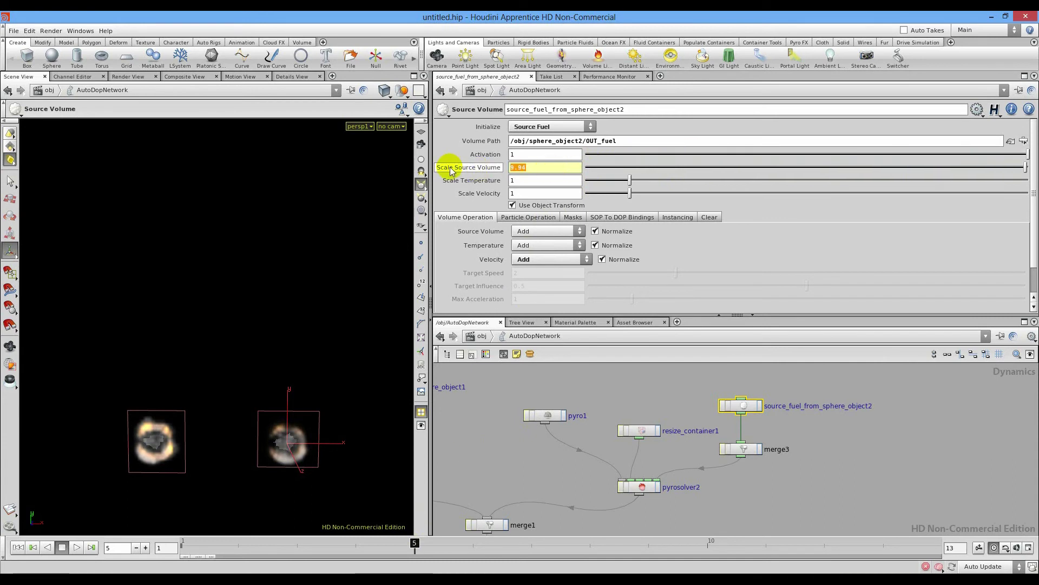
right_click(537, 166)
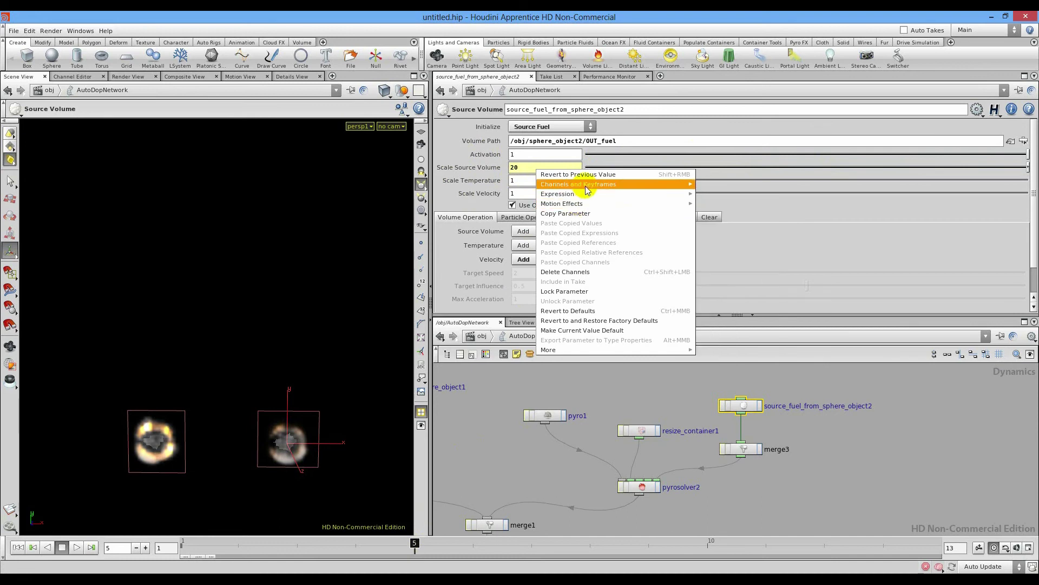
mouse_move(586, 185)
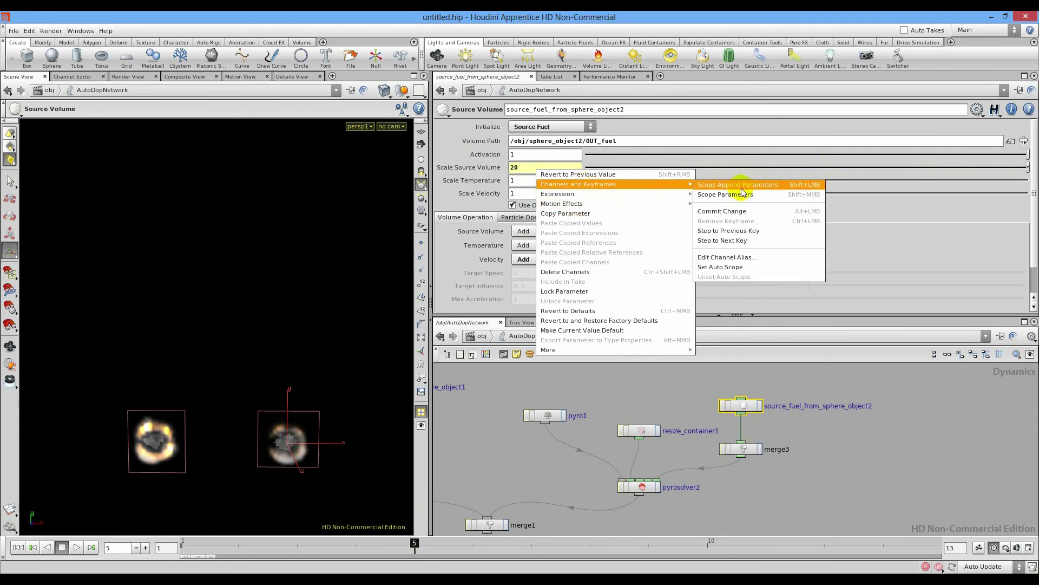
click(725, 211)
Open Scale Source Volume's animation curve, fit the keyframed range in view, and move the timeline to frame 10
right_click(536, 169)
mouse_move(571, 186)
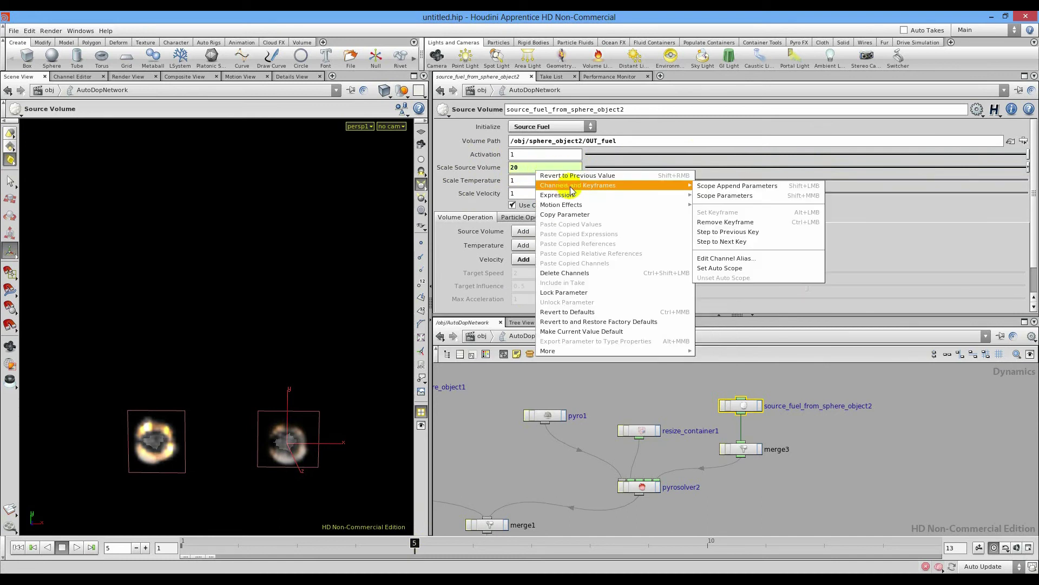
click(762, 186)
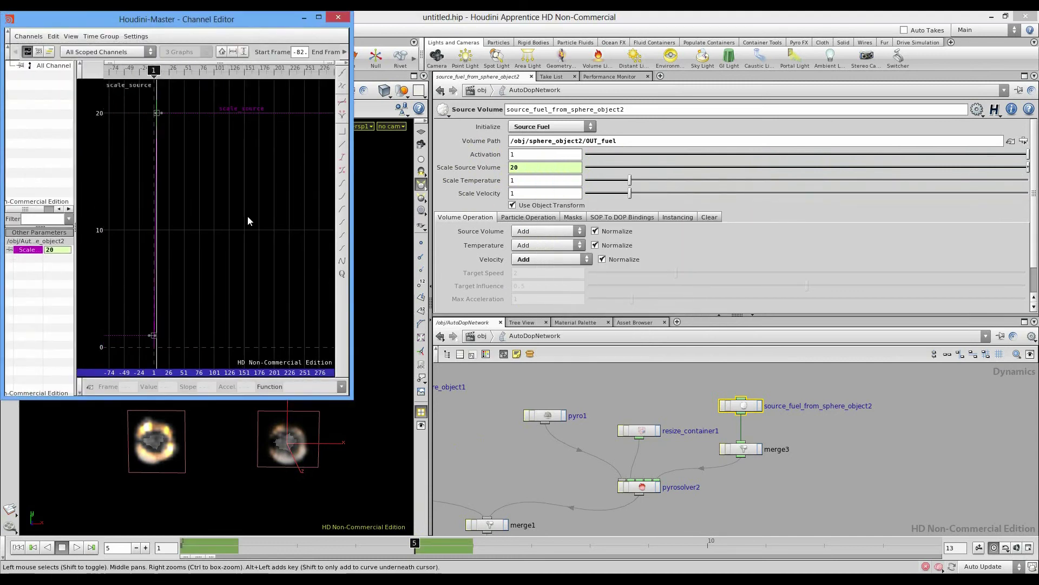
click(232, 52)
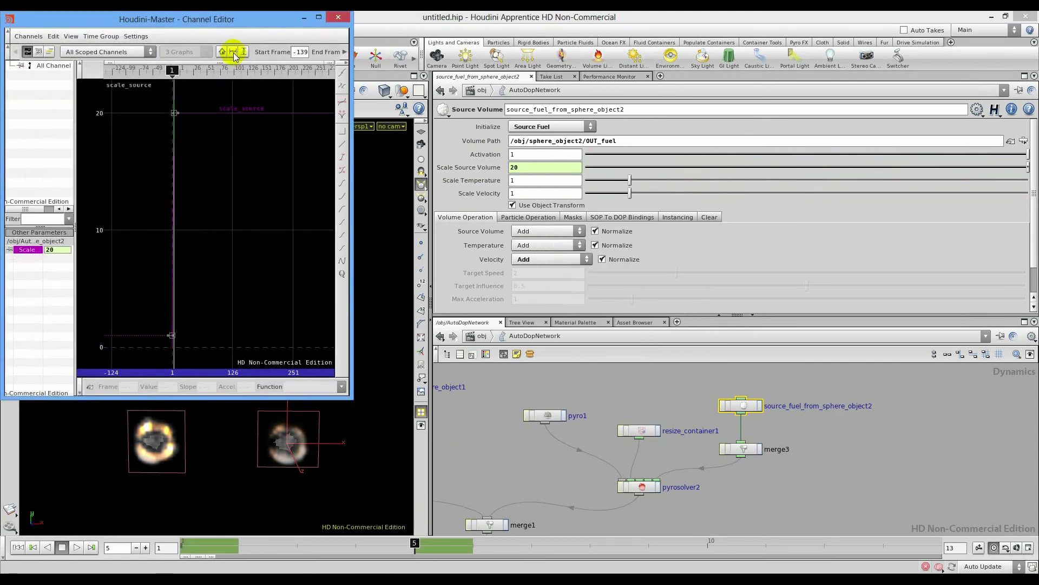
click(233, 53)
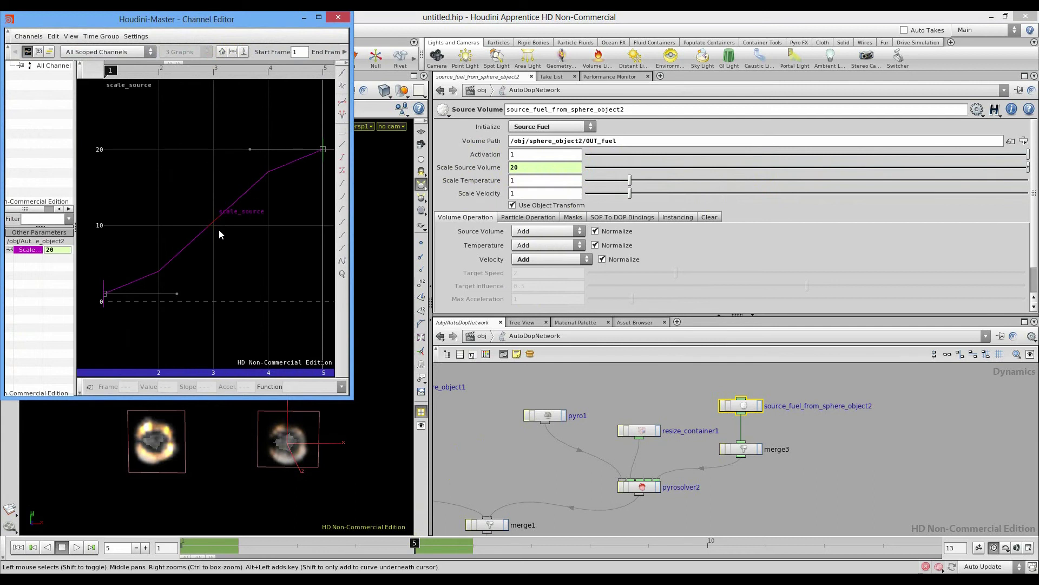
right_drag(232, 266, 283, 288)
click(708, 545)
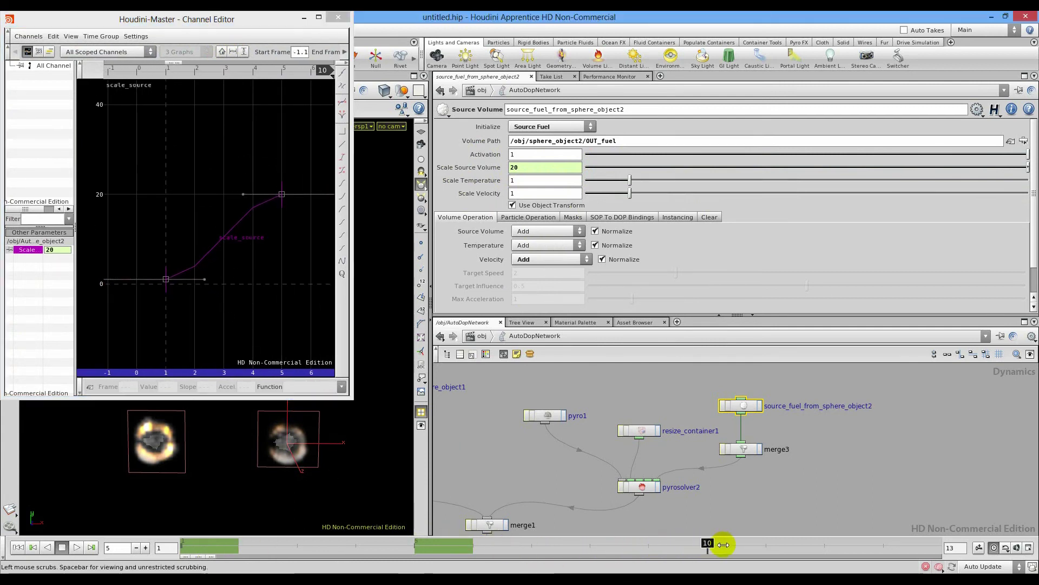
Set Scale Source Volume to 0.06 on frame 10, commit it as a keyframe, and examine the full animation curve
mouse_move(595, 167)
mouse_down()
mouse_move(604, 162)
mouse_move(576, 168)
mouse_move(593, 172)
mouse_up()
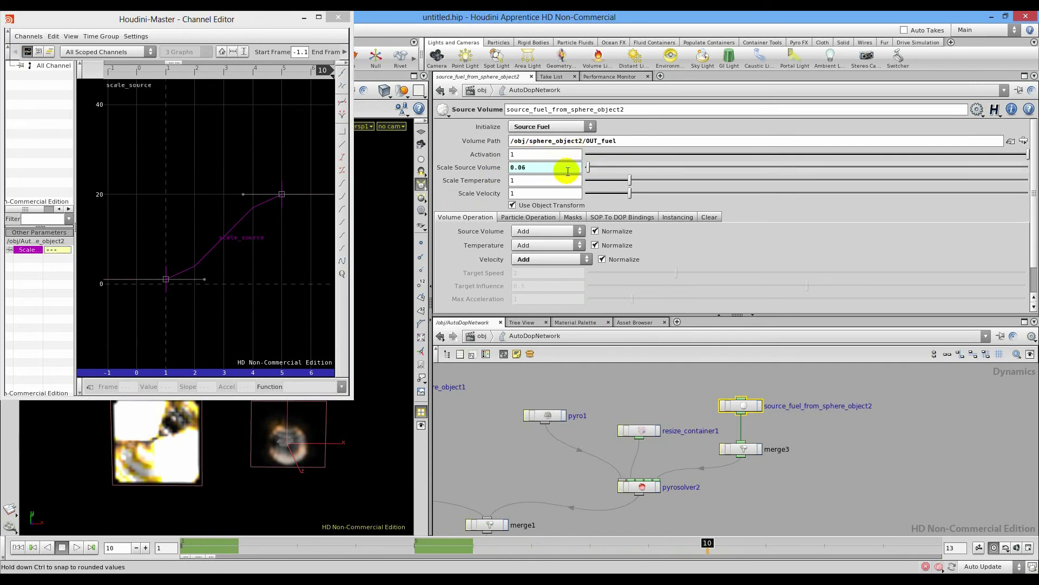
right_click(539, 169)
mouse_move(577, 184)
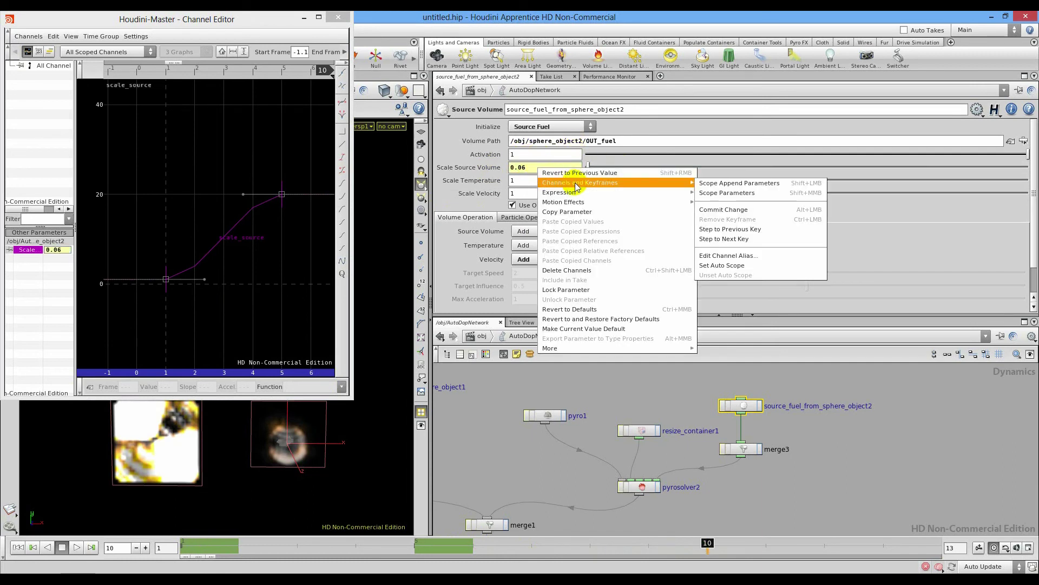
click(730, 212)
right_drag(266, 255, 277, 269)
mouse_move(214, 271)
right_down()
mouse_move(162, 265)
mouse_move(201, 269)
mouse_move(173, 175)
mouse_move(195, 239)
mouse_move(249, 303)
mouse_move(226, 282)
right_up()
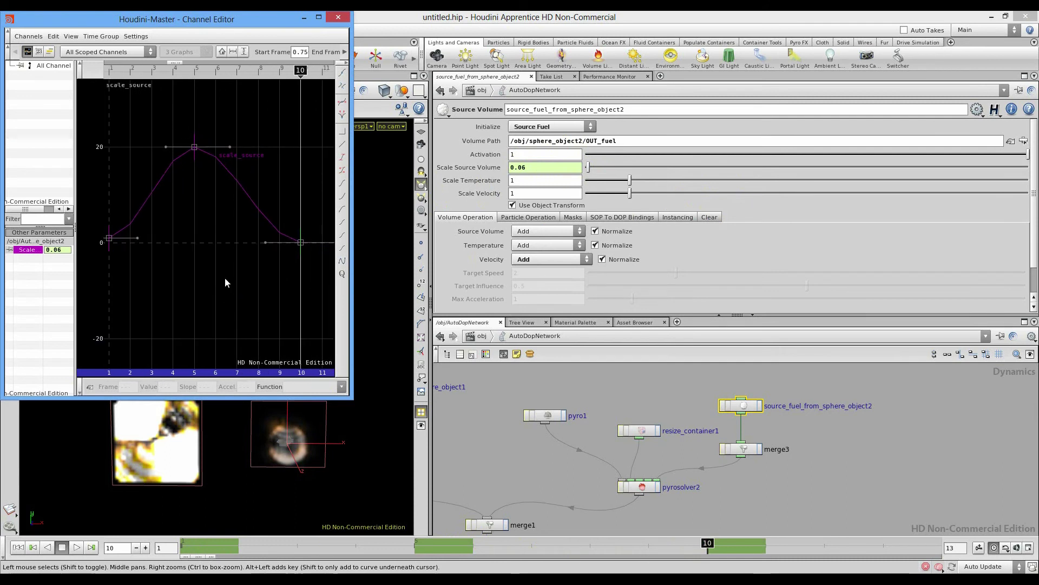
click(304, 17)
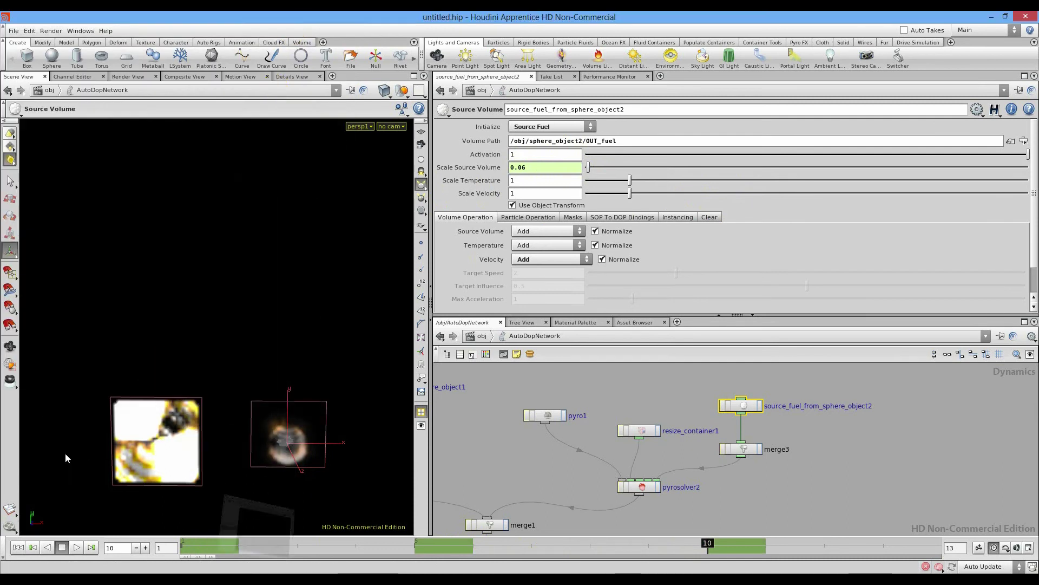
Extend the visible timeline to frames 1–63 and play the simulation with the keyframed Scale Source Volume
click(76, 548)
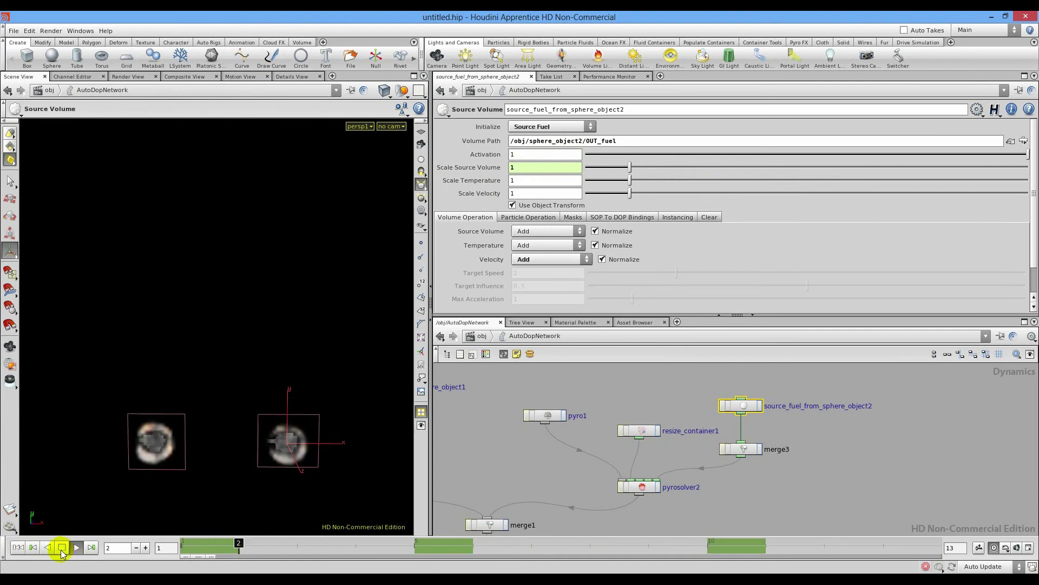
click(60, 550)
drag(210, 558, 365, 558)
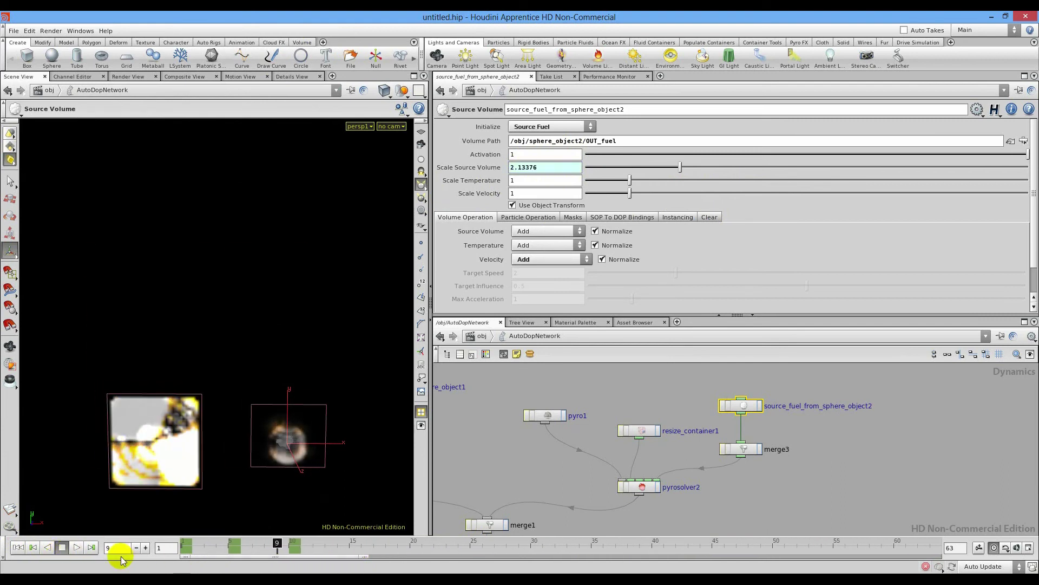
click(77, 547)
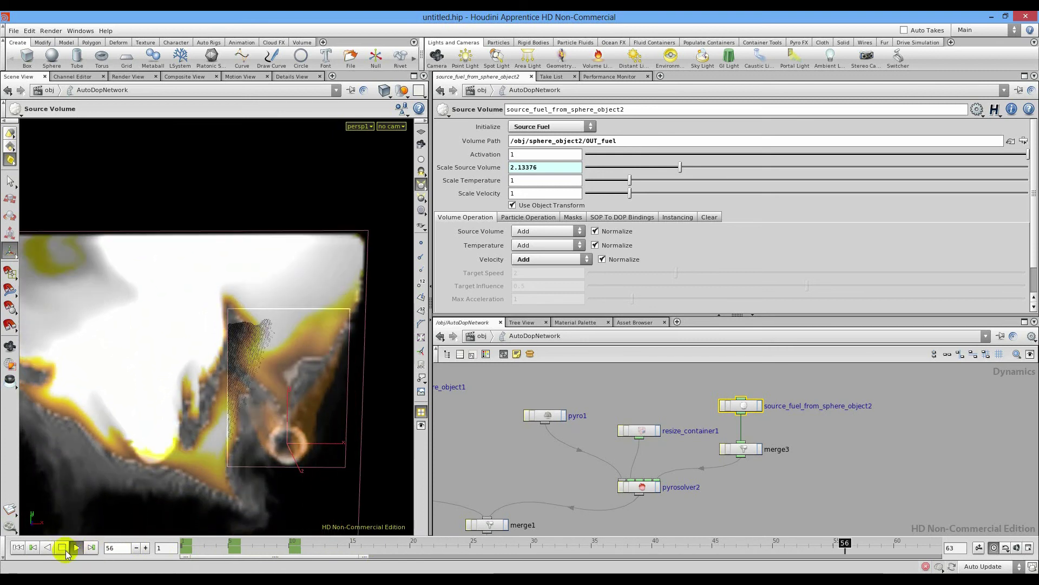
click(63, 548)
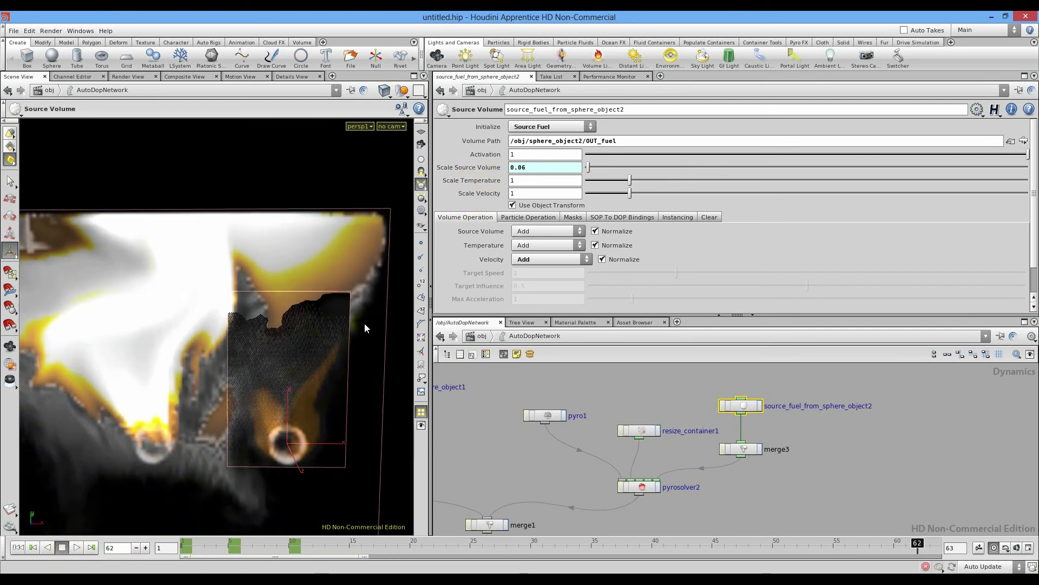
scroll(365, 328, down, 5)
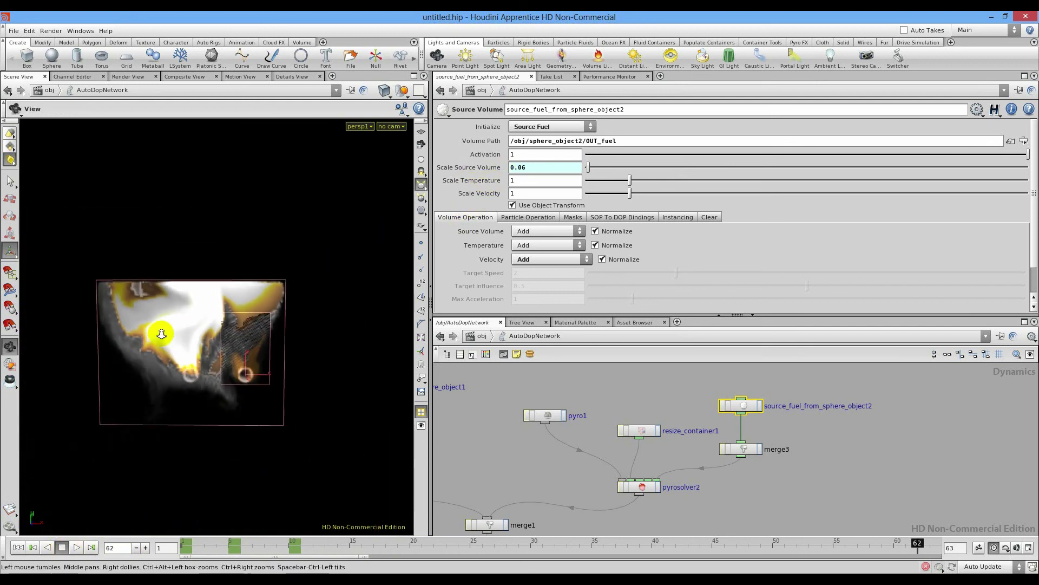
click(76, 548)
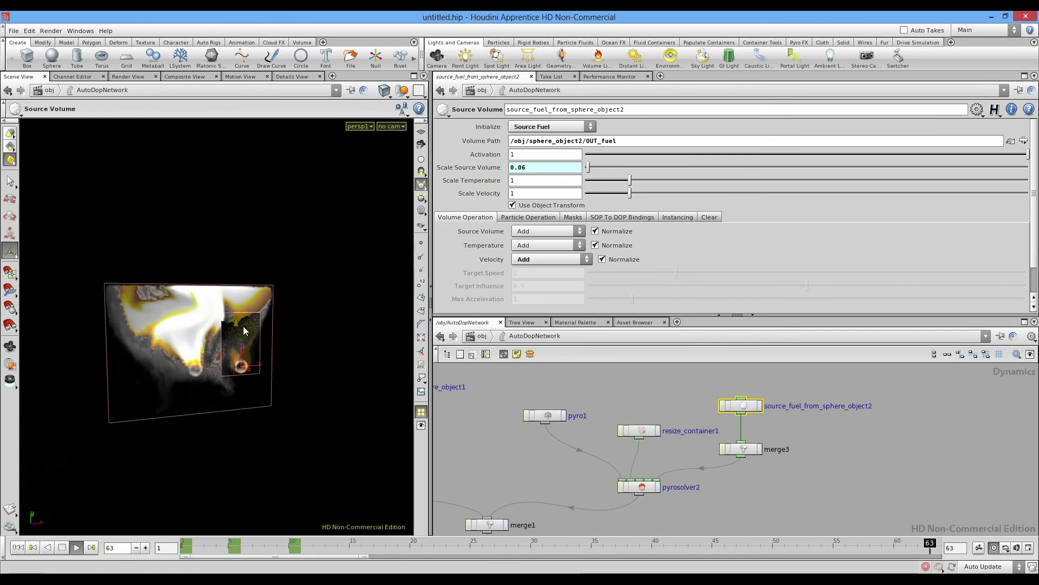
click(62, 548)
Rewind to frame 1 and delete the animation channels from Scale Source Volume, keeping its value at 1
click(20, 550)
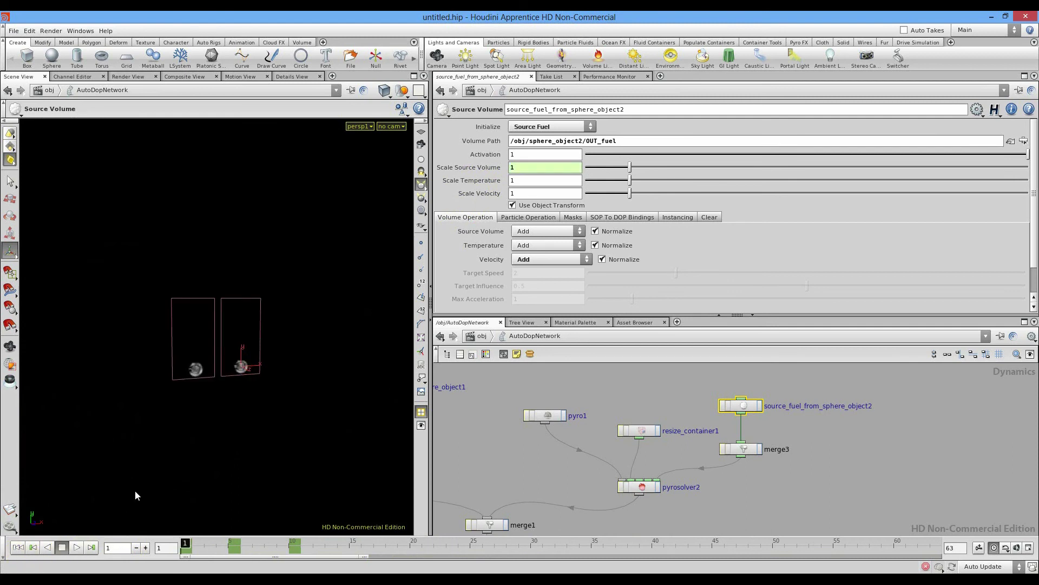
right_click(467, 177)
click(458, 270)
scroll(253, 350, up, 3)
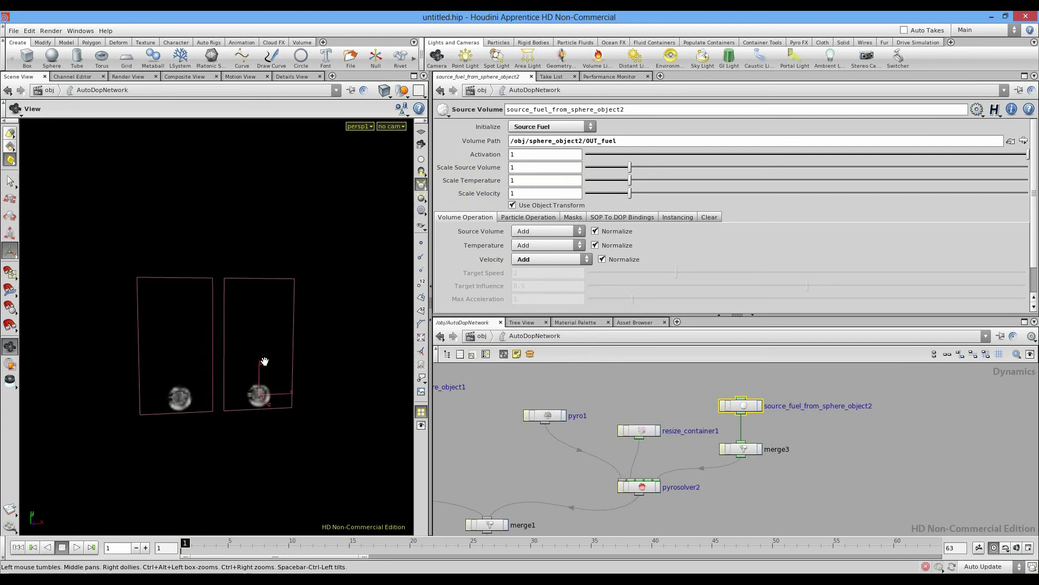
Test the simulation with Scale Temperature at 10, rewind to frame 1, and restore Scale Temperature to 1
drag(633, 185, 639, 189)
drag(897, 233, 907, 232)
click(75, 548)
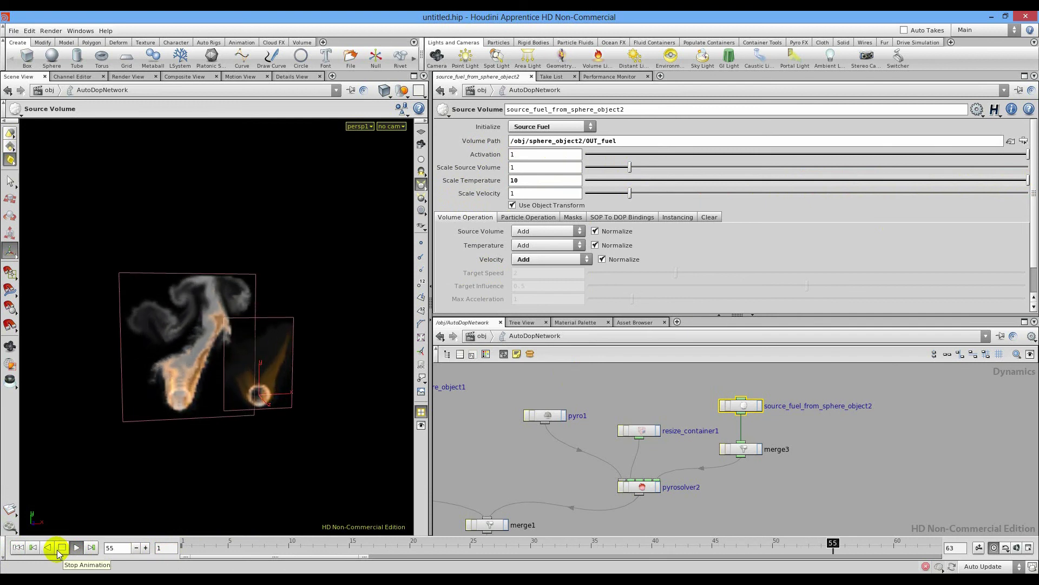
click(60, 548)
click(17, 548)
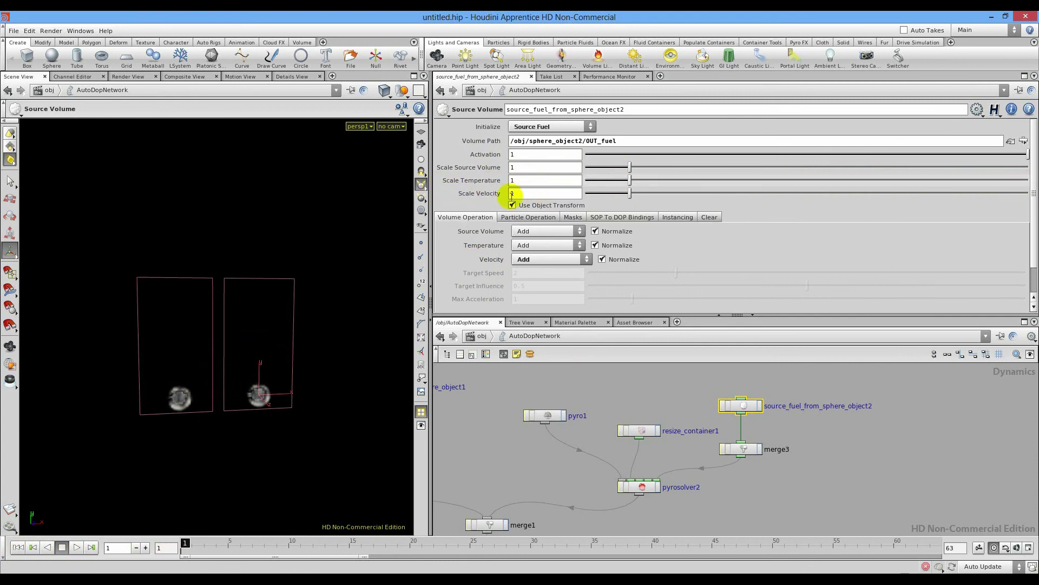
Play the simulation with all source scales at 1 and inspect both fire containers from different angles
drag(161, 364, 125, 487)
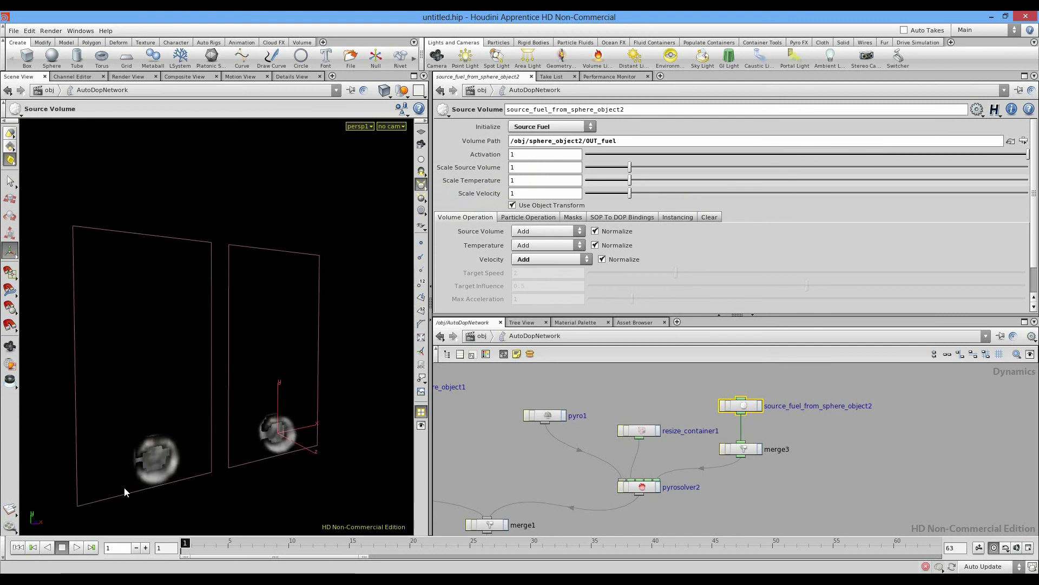
click(75, 548)
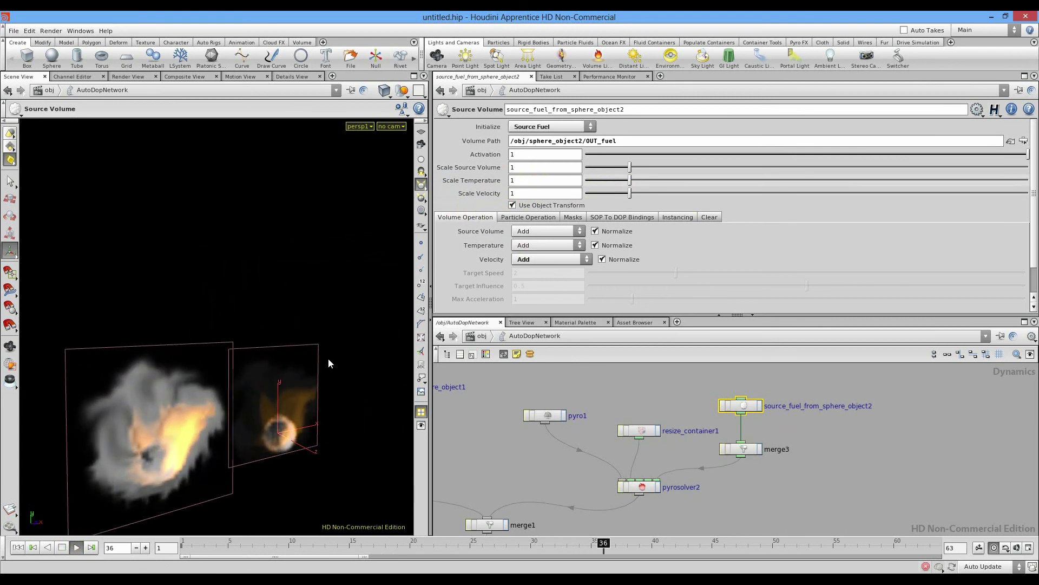
key(Escape)
drag(214, 364, 189, 397)
key(Return)
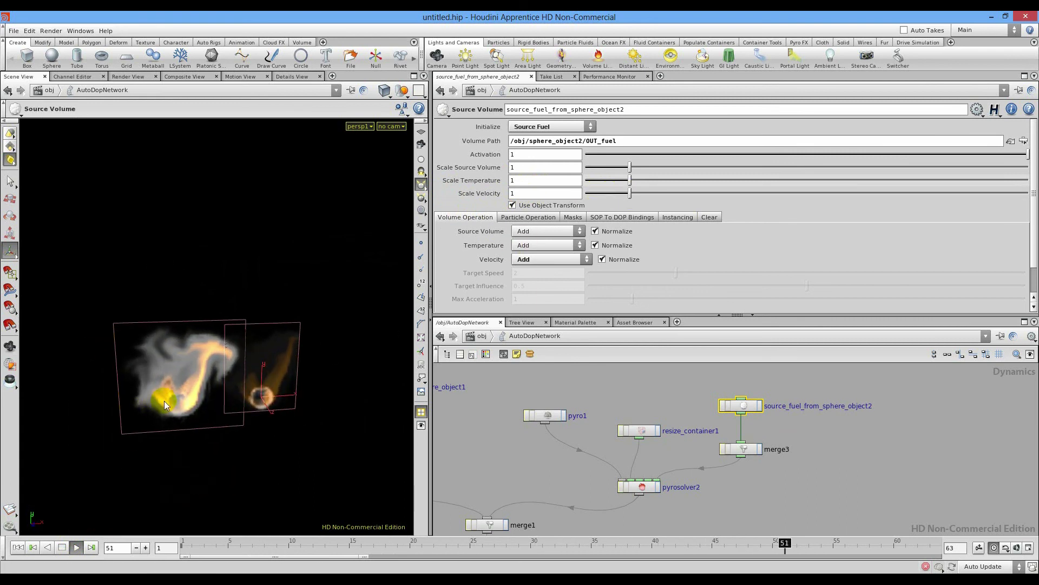
Test the simulation with a much higher Scale Velocity, rewind to frame 1, and revert Scale Velocity to its default
drag(629, 193, 912, 195)
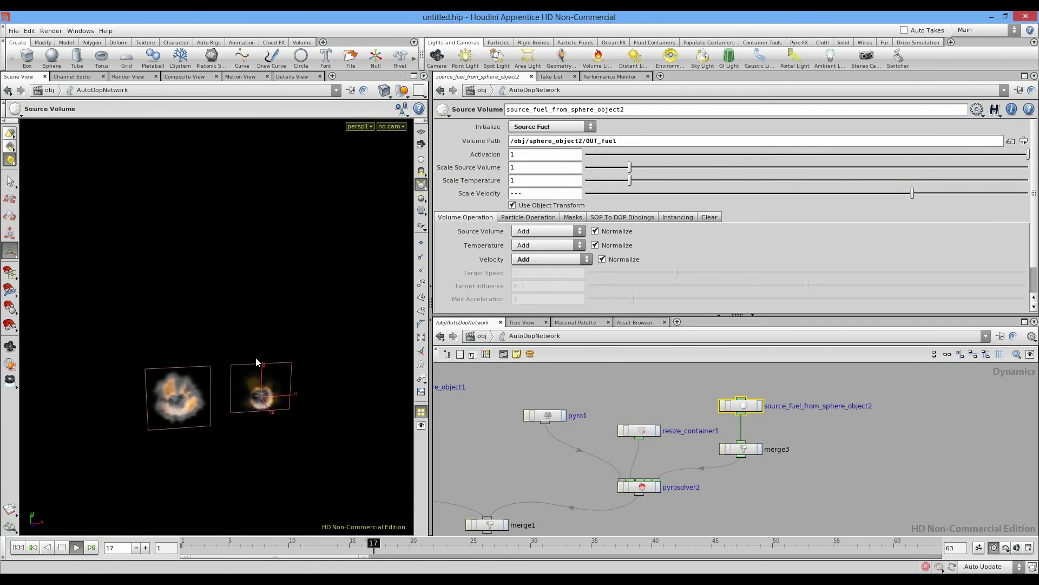
click(62, 547)
click(18, 547)
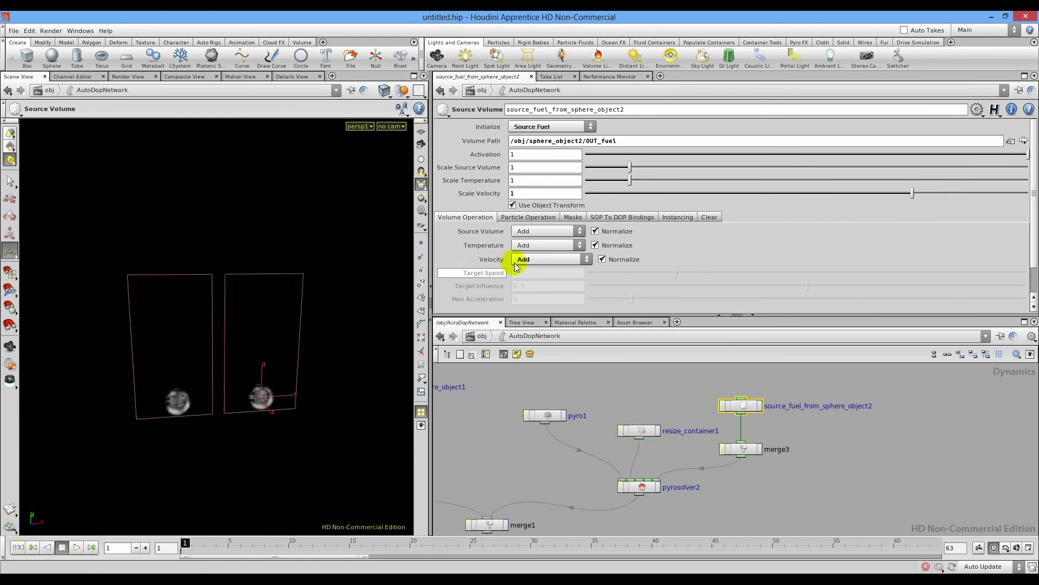
right_click(487, 196)
click(504, 338)
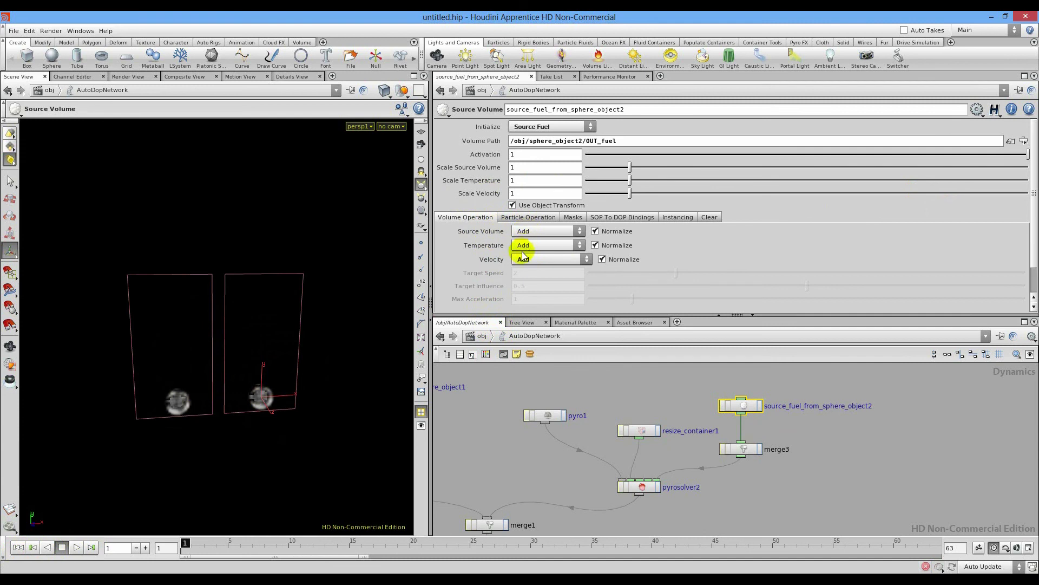
Review the source volume's Particle Operation, Masks, SOP To DOP Bindings, Clear and Volume Operation settings, and open pyrosolver2's parameters
click(536, 218)
click(572, 217)
click(622, 217)
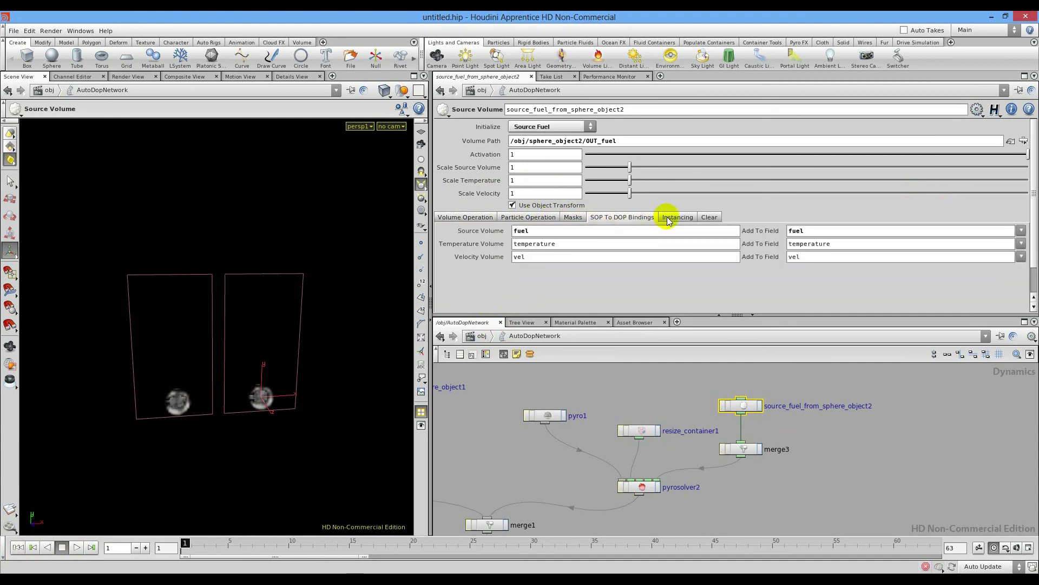
click(706, 217)
click(608, 218)
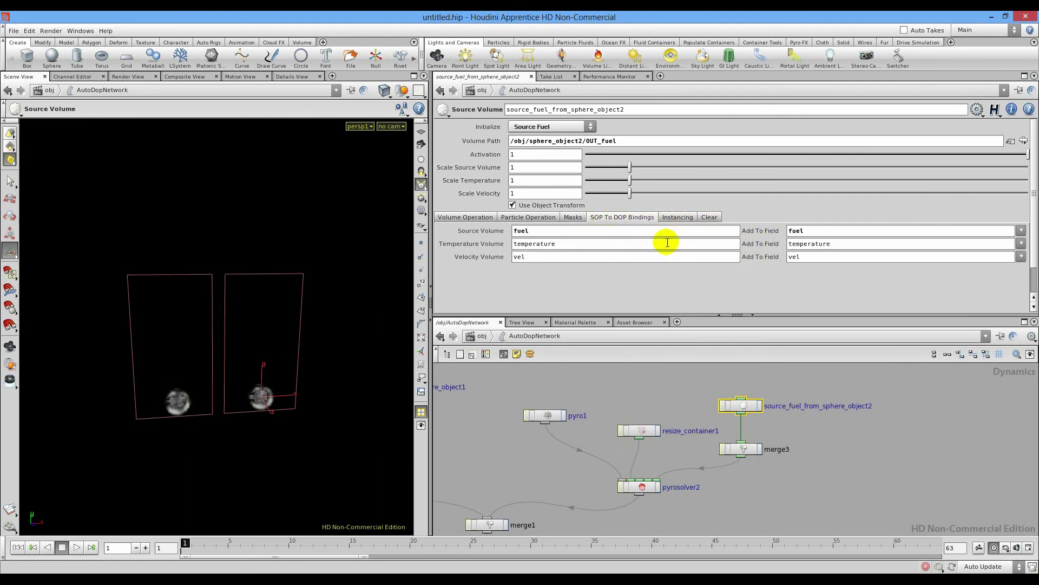
click(465, 217)
scroll(483, 276, down, 1)
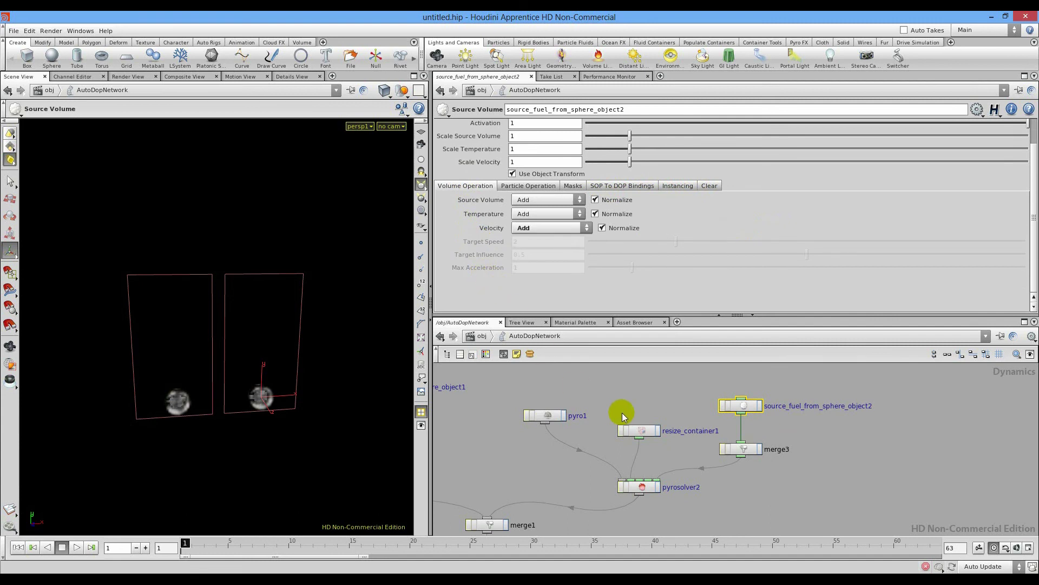
click(644, 489)
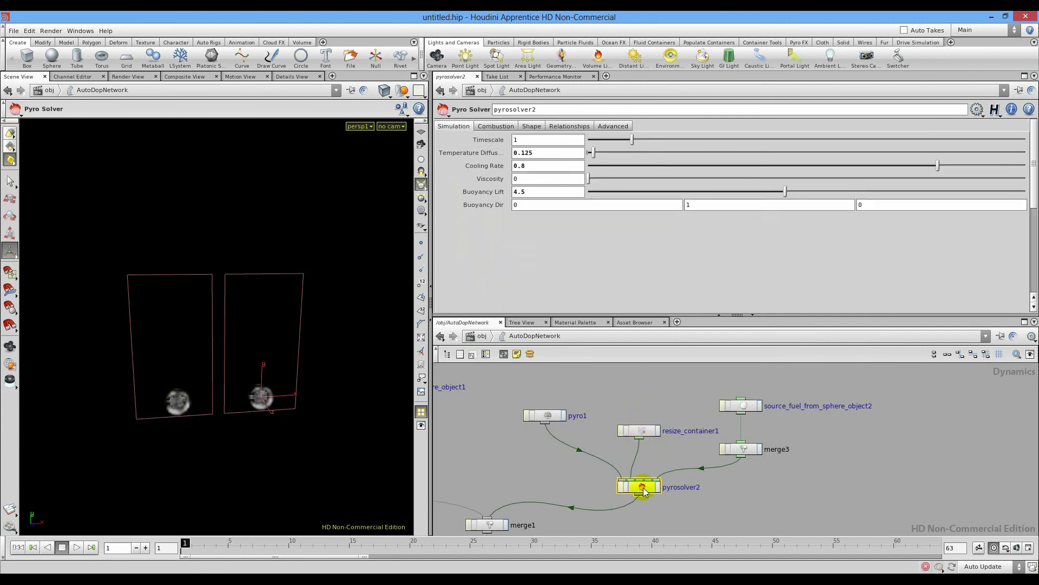